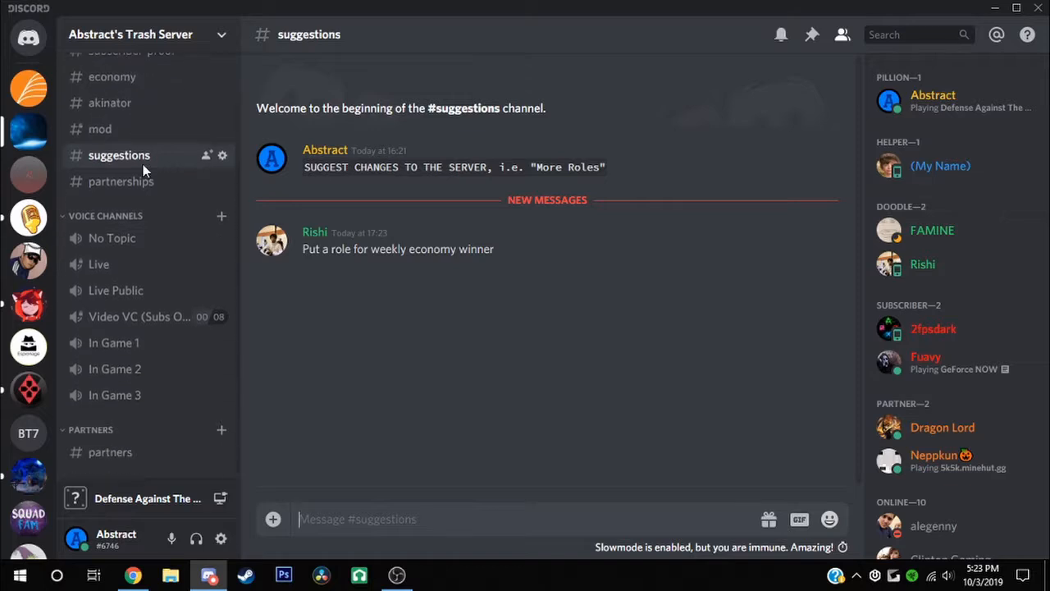
{"action": "scroll", "coordinate": [138, 156], "scroll_direction": "up", "scroll_amount": 3}
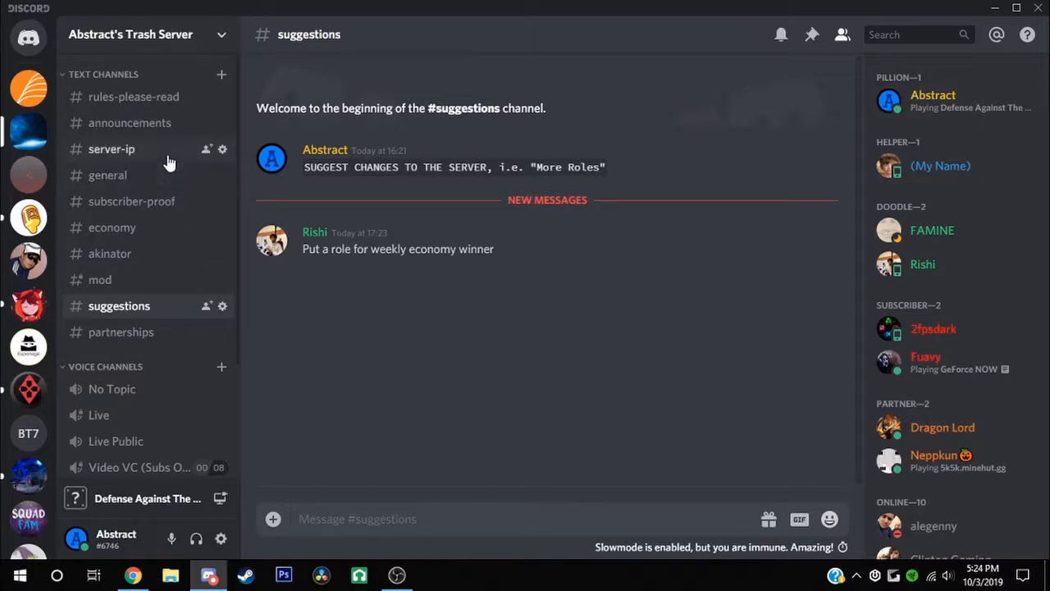
{"action": "left_click", "coordinate": [150, 174]}
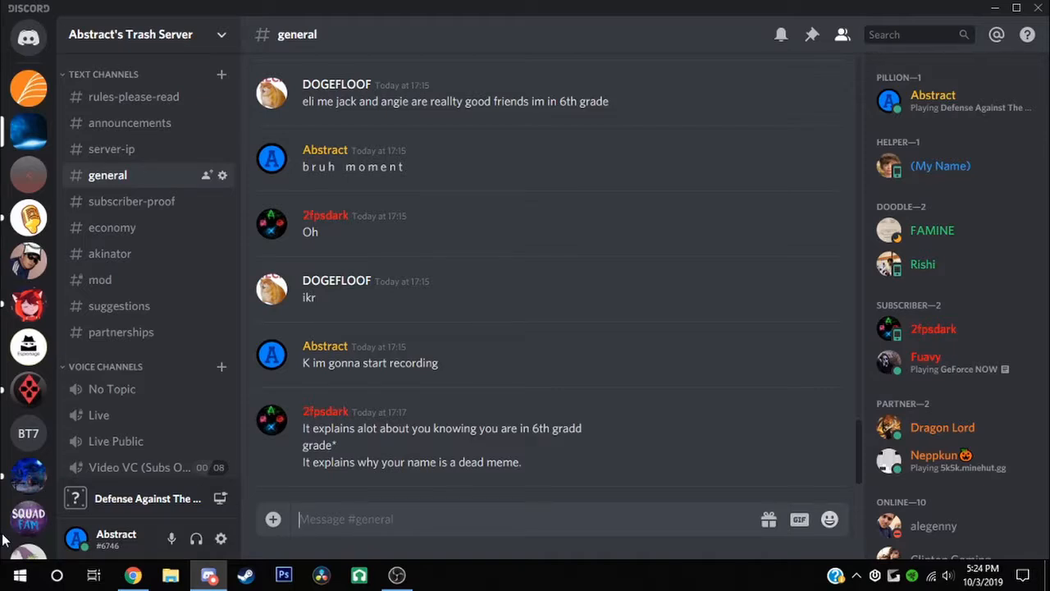
{"action": "scroll", "coordinate": [871, 416], "scroll_direction": "down", "scroll_amount": 1}
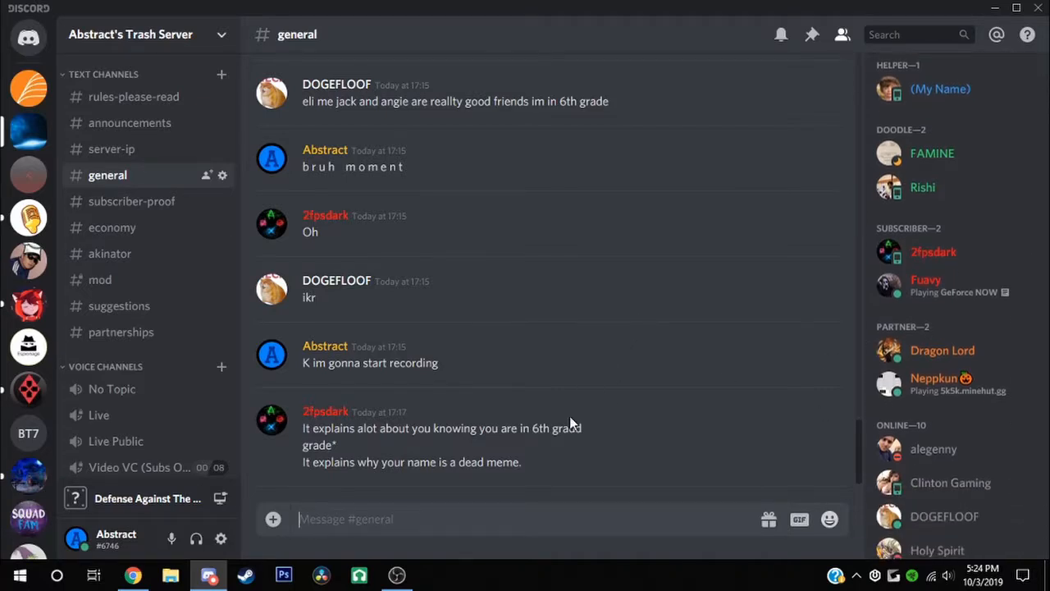
{"action": "scroll", "coordinate": [570, 416], "scroll_direction": "up", "scroll_amount": 8}
{"action": "type", "text": "@"}
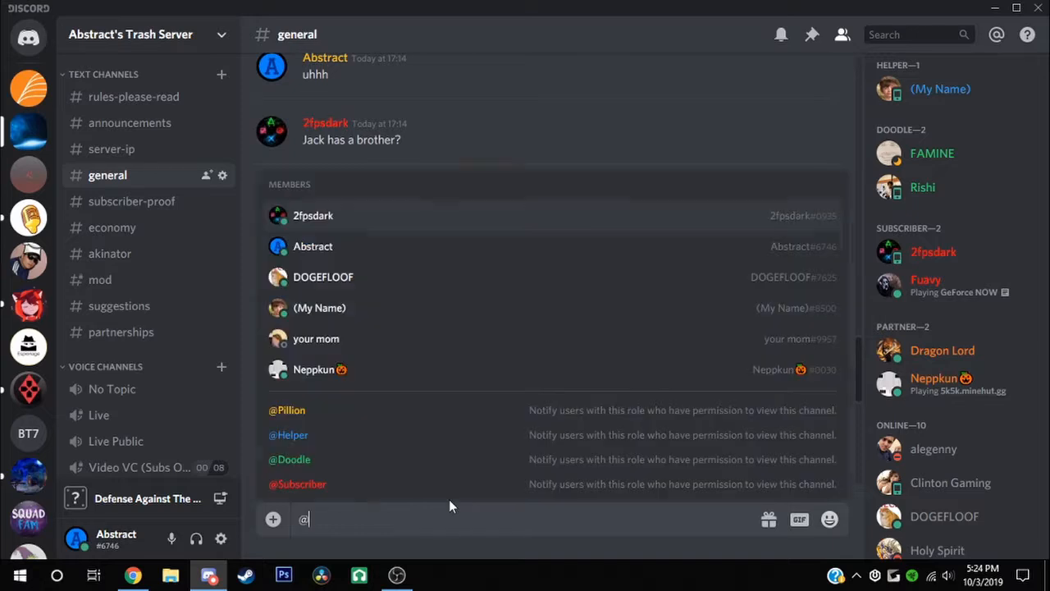
{"action": "type", "text": "2"}
{"action": "key", "text": "Return"}
{"action": "key", "text": "Return"}
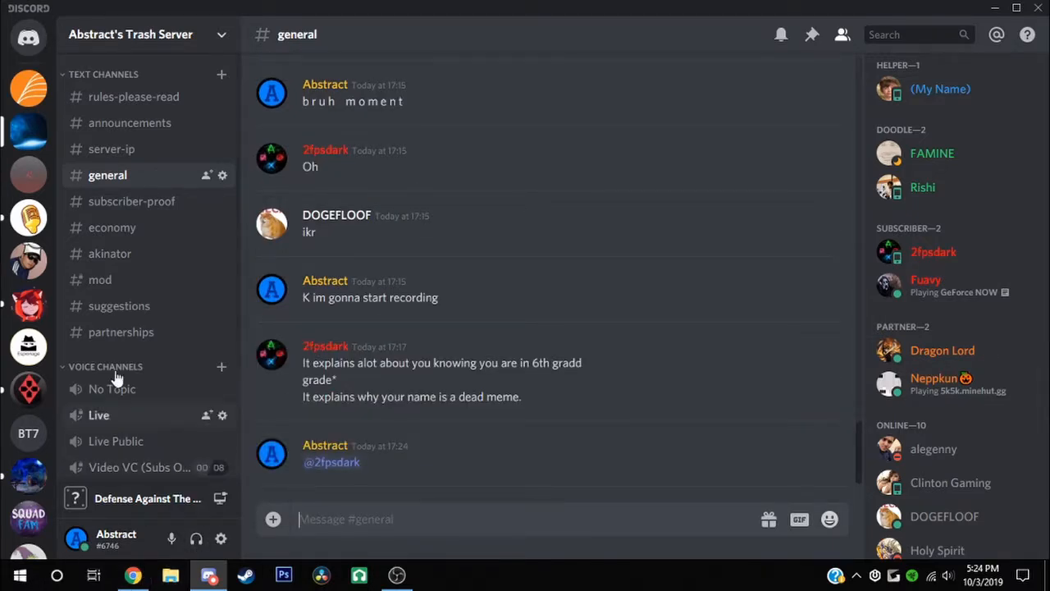
{"action": "scroll", "coordinate": [25, 246], "scroll_direction": "down", "scroll_amount": 3}
Create a brand-new server named 'Server for Video' and dismiss the invite-friends prompt
{"action": "left_click", "coordinate": [29, 495]}
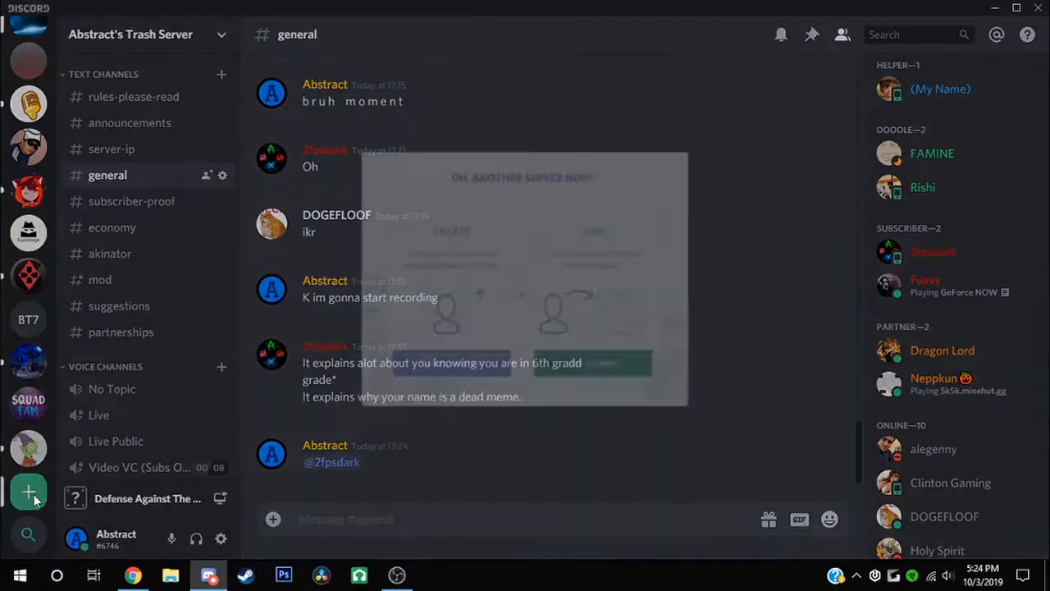
{"action": "left_click", "coordinate": [458, 399]}
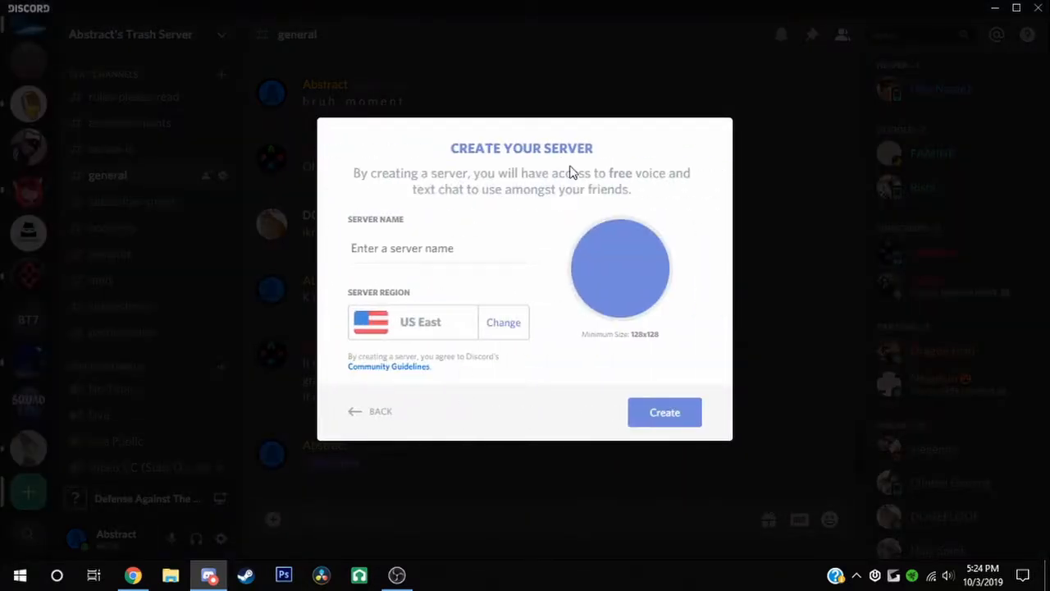
{"action": "type", "text": "Server for V"}
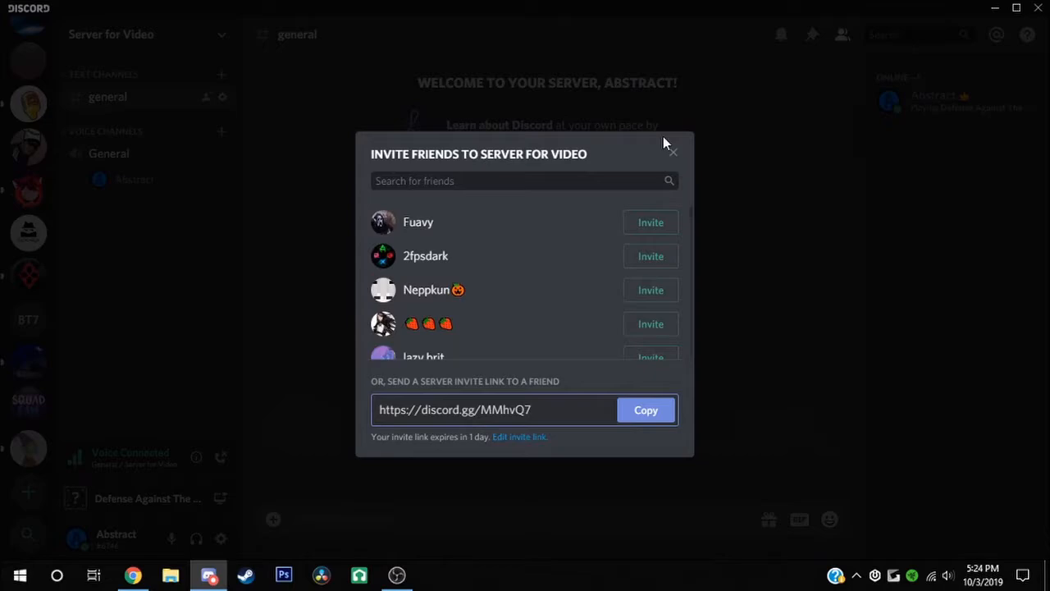
{"action": "left_click", "coordinate": [672, 151]}
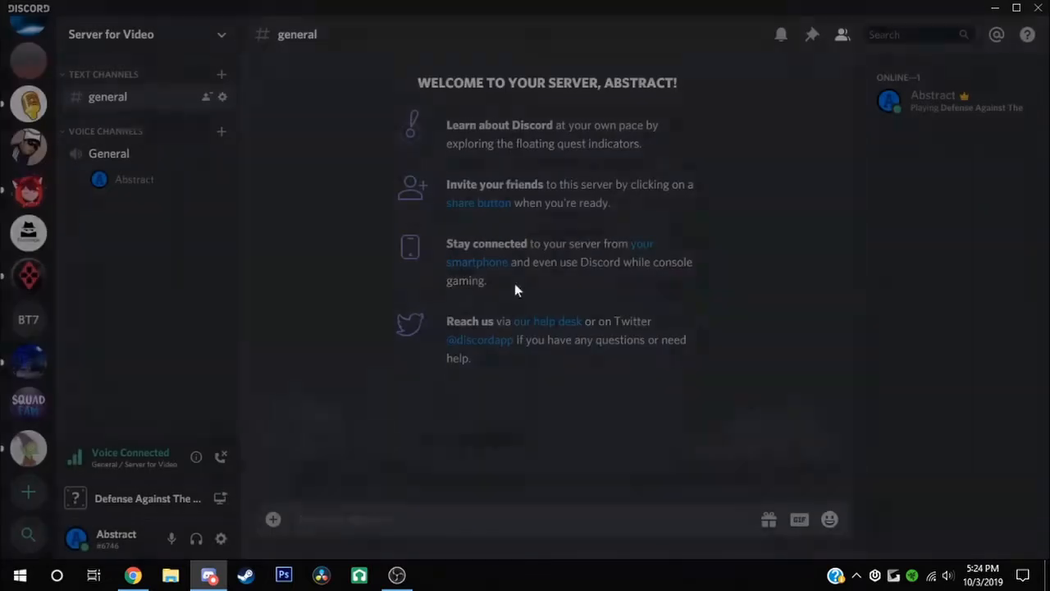
Disconnect from the new server's voice channel and open its Server Settings
{"action": "left_click", "coordinate": [221, 457]}
{"action": "left_click", "coordinate": [164, 35]}
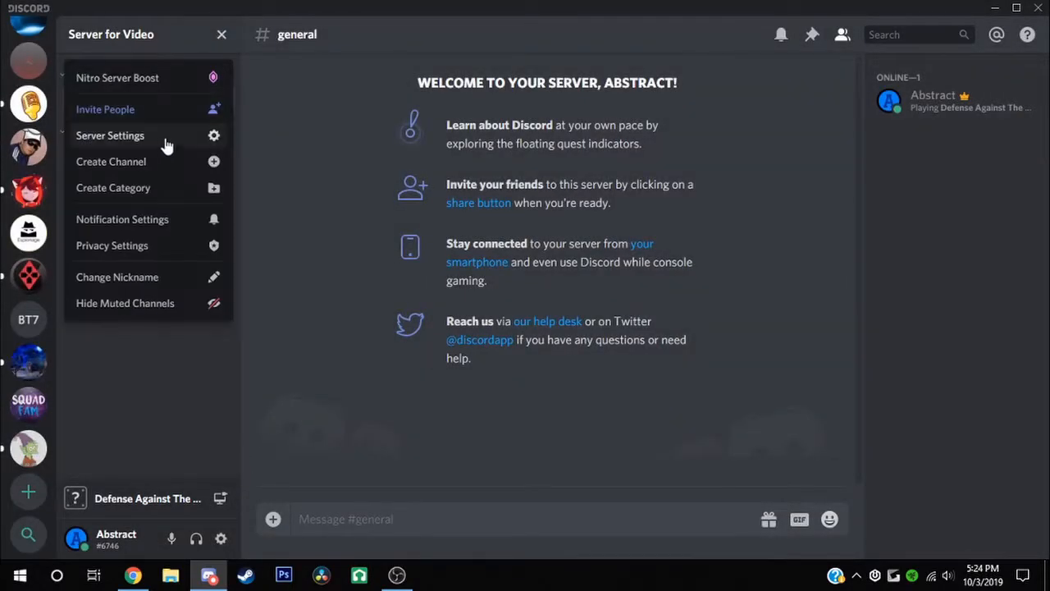
{"action": "left_click", "coordinate": [201, 138]}
Change the server name to 'Flat Earth Society' and save the change
{"action": "triple_click", "coordinate": [720, 123]}
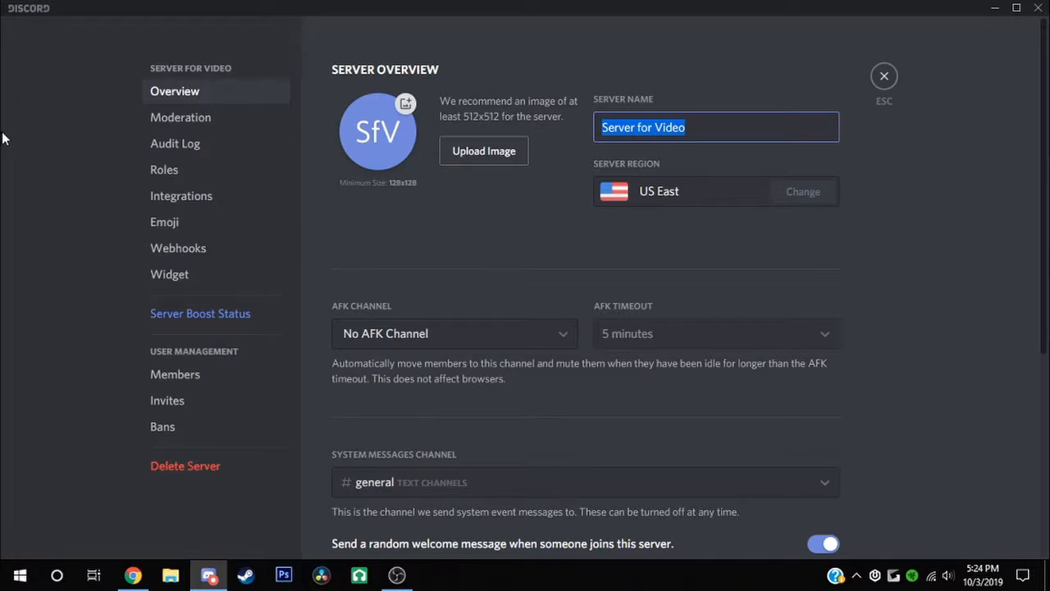
{"action": "type", "text": "Actu"}
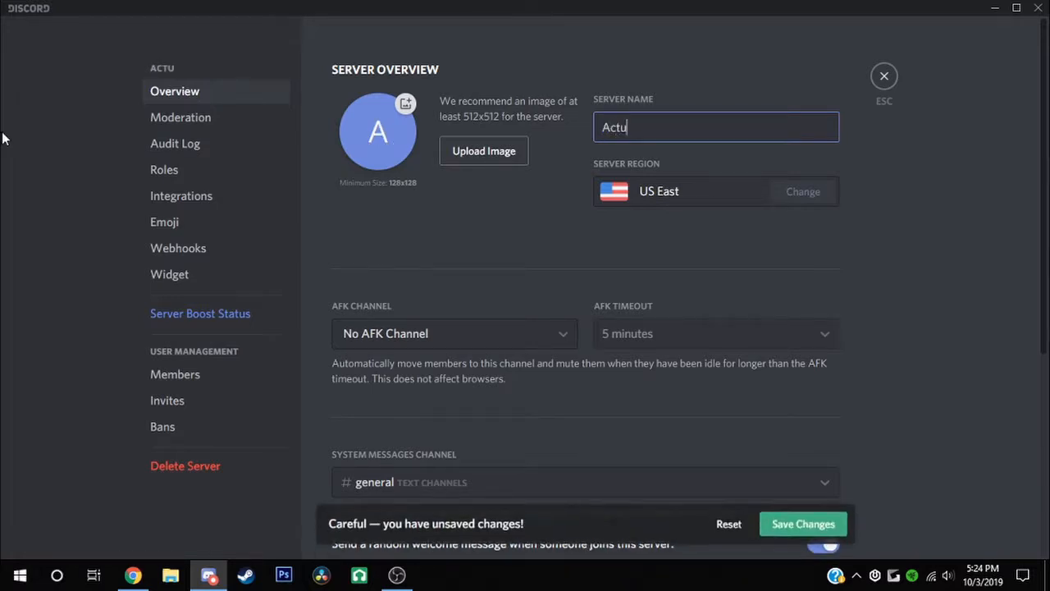
{"action": "key", "text": "ctrl+a"}
{"action": "key", "text": "BackSpace"}
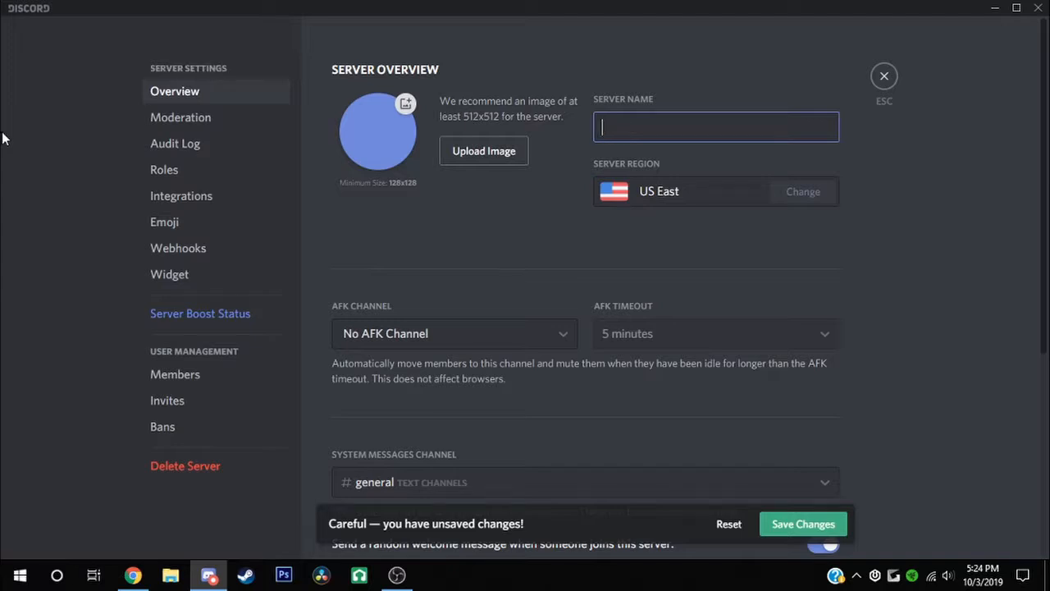
{"action": "type", "text": "W"}
{"action": "key", "text": "BackSpace"}
{"action": "type", "text": "Flat Ear"}
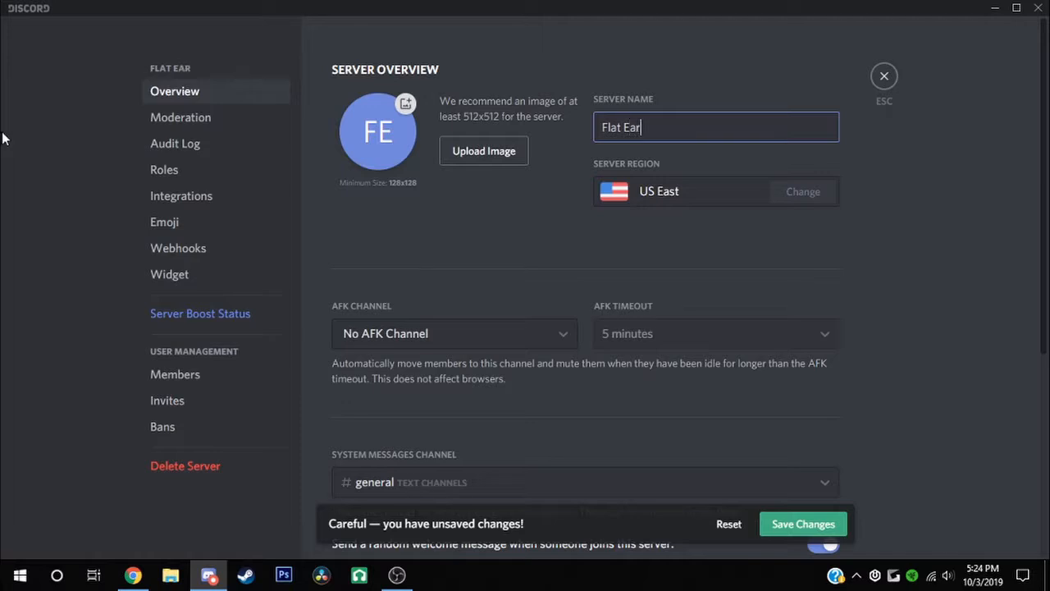
{"action": "type", "text": "th Society"}
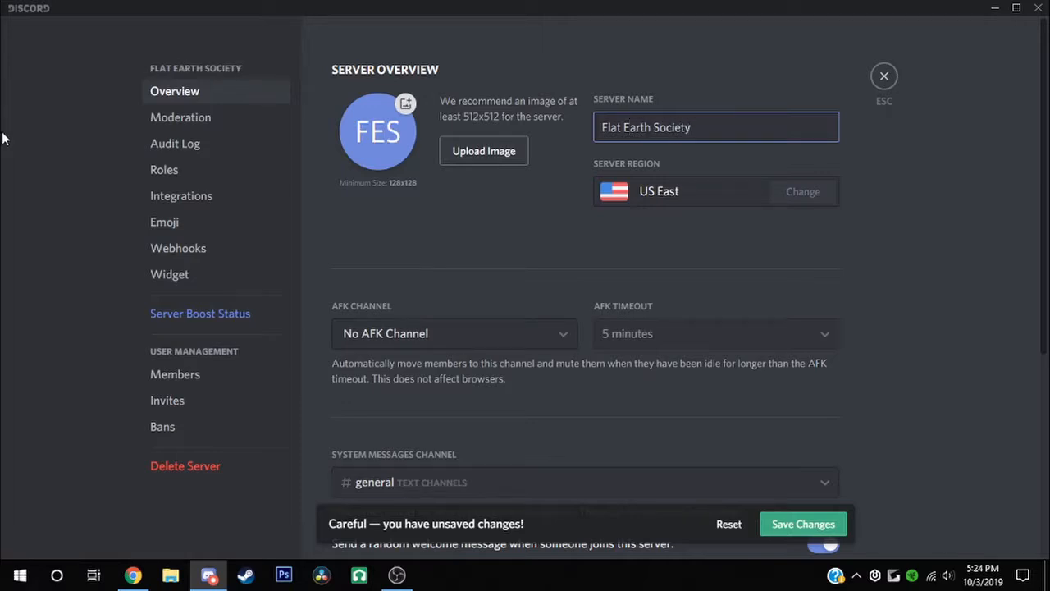
{"action": "left_click", "coordinate": [771, 525]}
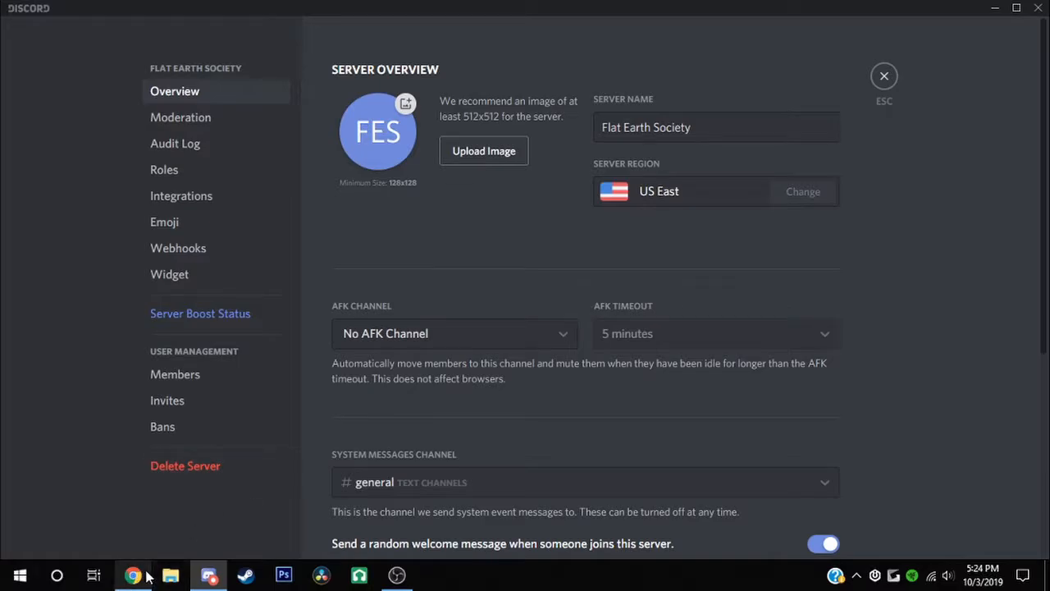
{"action": "left_click", "coordinate": [133, 576]}
Load the Google Images page (google.com/imghp) in Chrome
{"action": "left_click", "coordinate": [202, 39]}
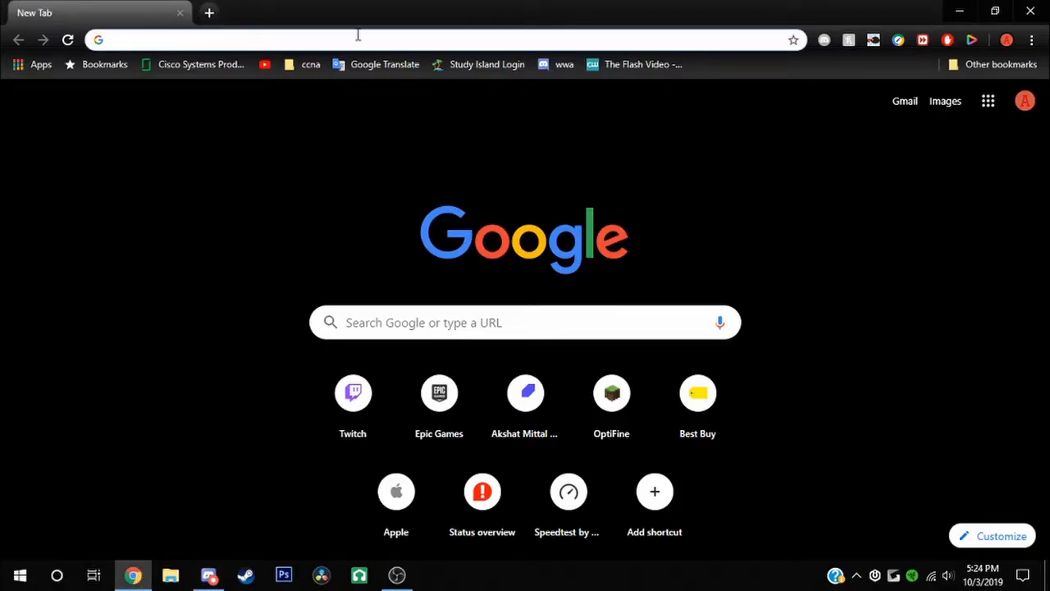
{"action": "type", "text": "Flat Eart"}
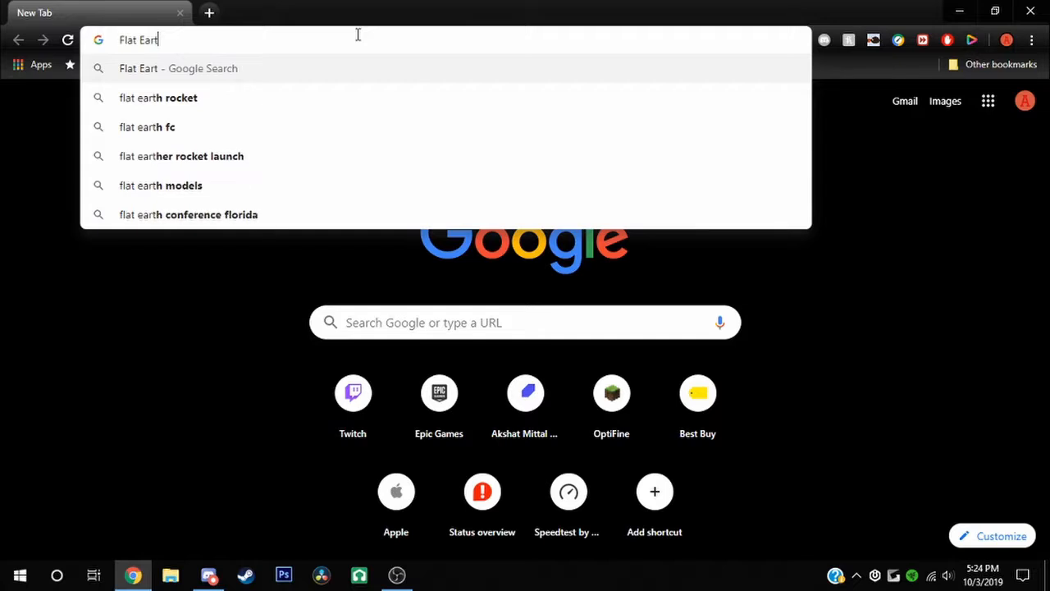
{"action": "key", "text": "Escape"}
{"action": "type", "text": "Earth.google.com/web/"}
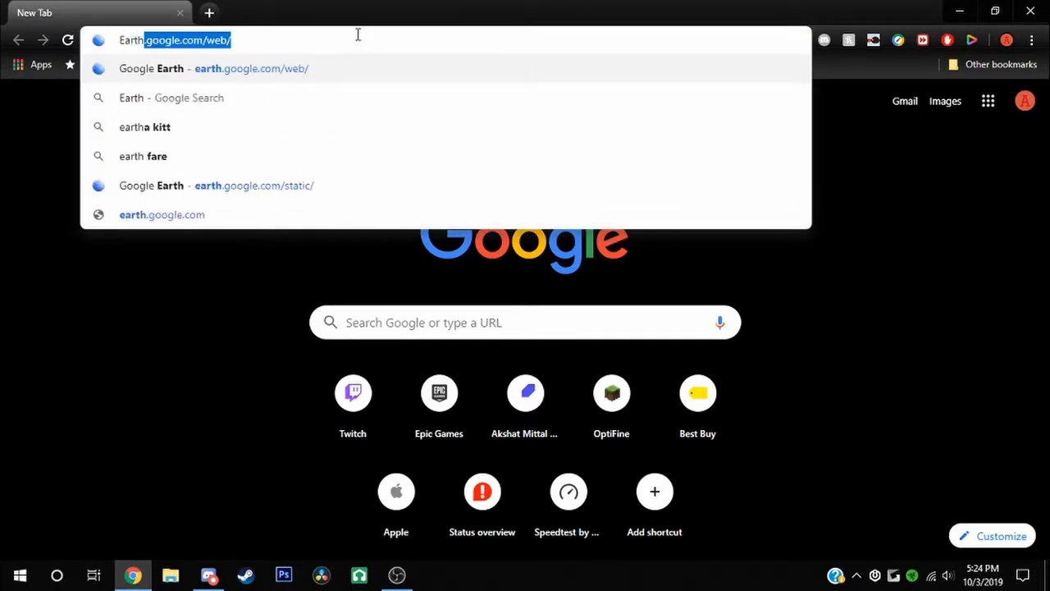
{"action": "key", "text": "Return"}
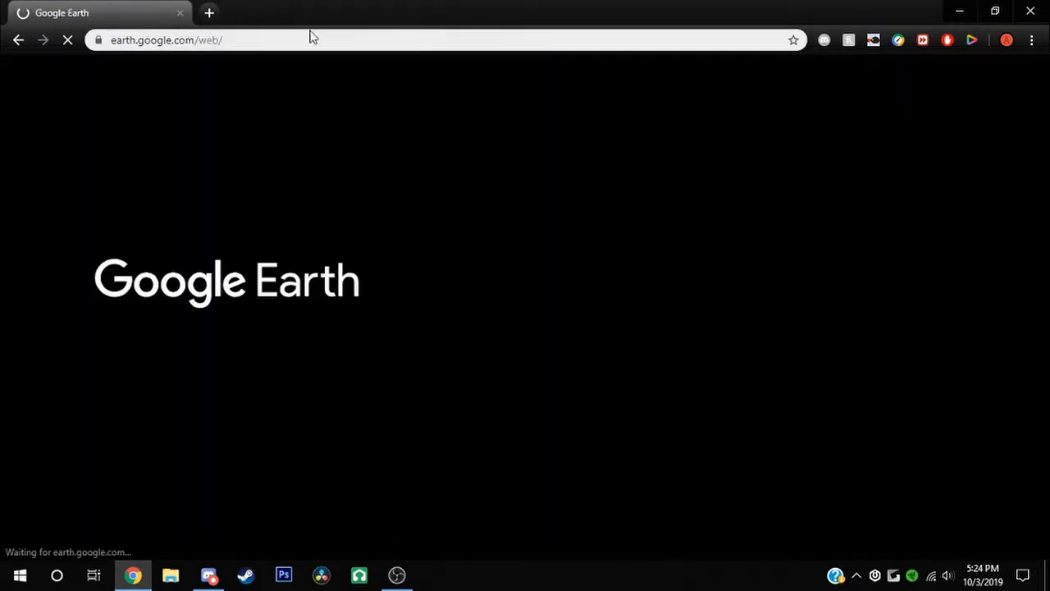
{"action": "left_click", "coordinate": [211, 12]}
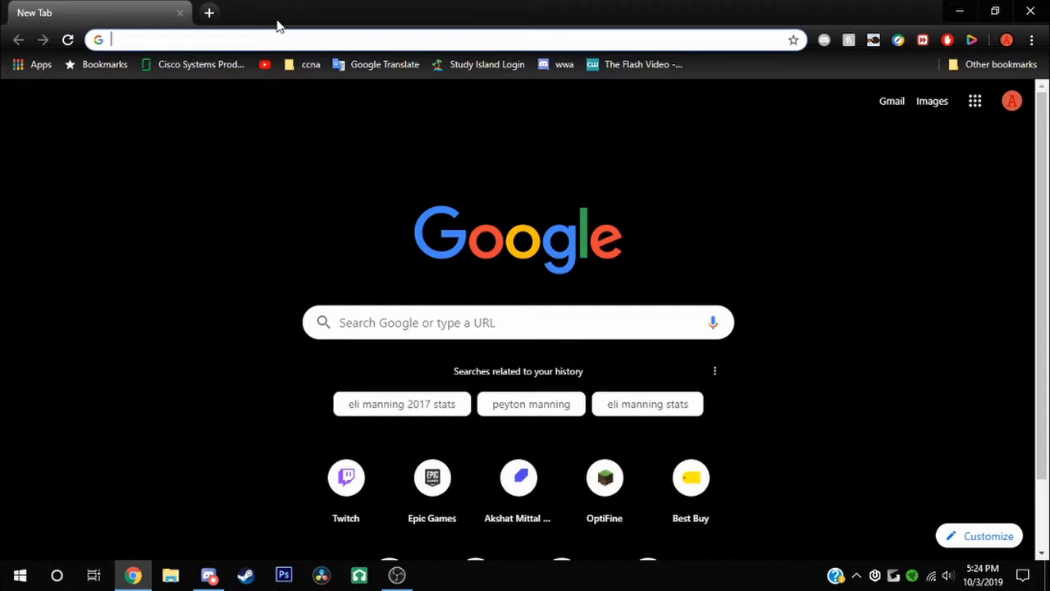
{"action": "type", "text": "google.com/iom"}
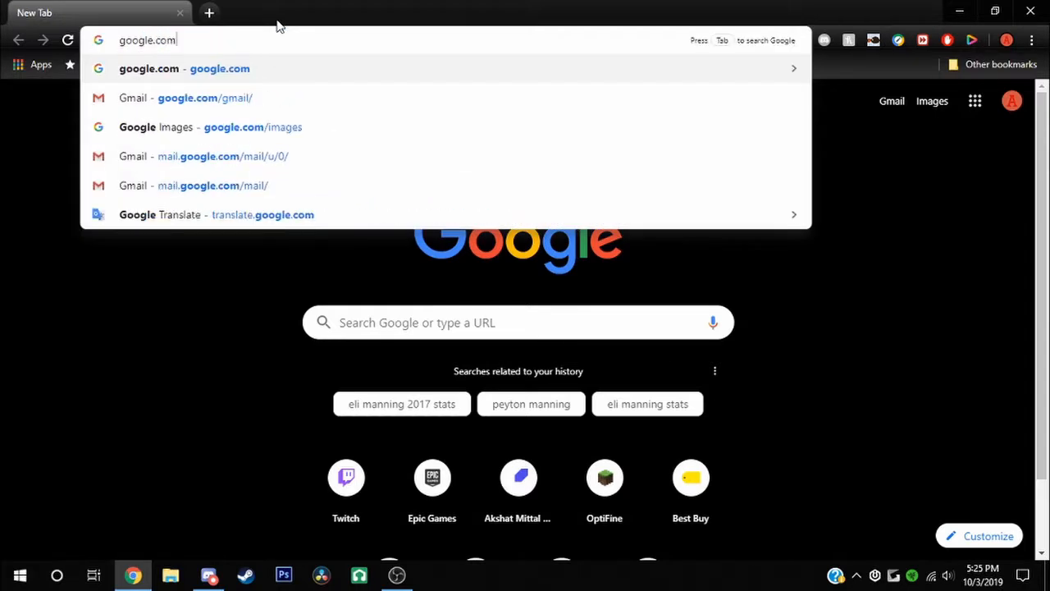
{"action": "key", "text": "BackSpace"}
{"action": "key", "text": "BackSpace"}
{"action": "type", "text": "ma"}
{"action": "key", "text": "Return"}
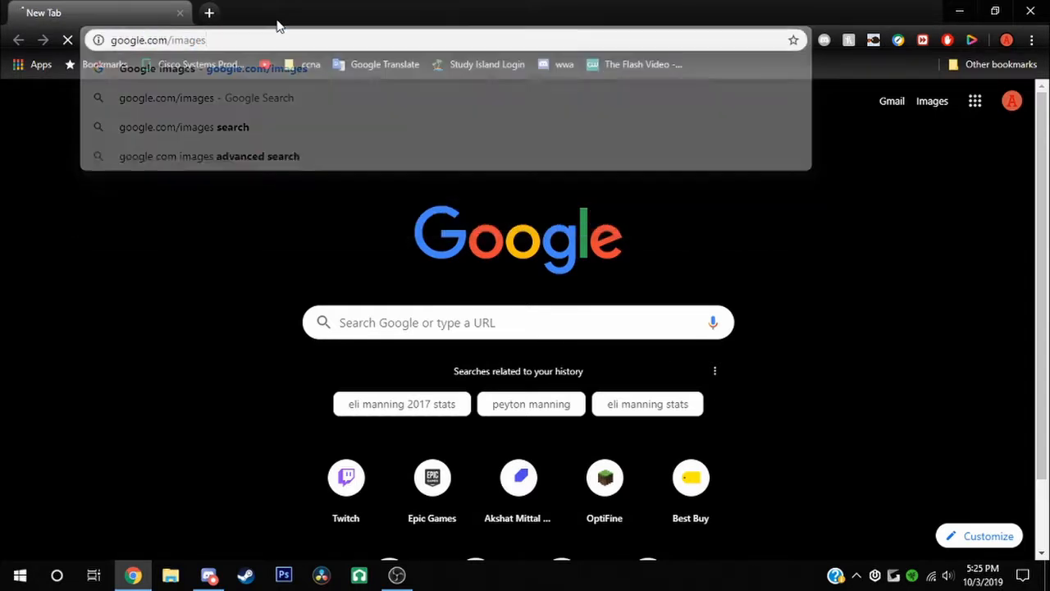
Search Google Images for 'earth' and copy the first result
{"action": "left_click", "coordinate": [557, 321]}
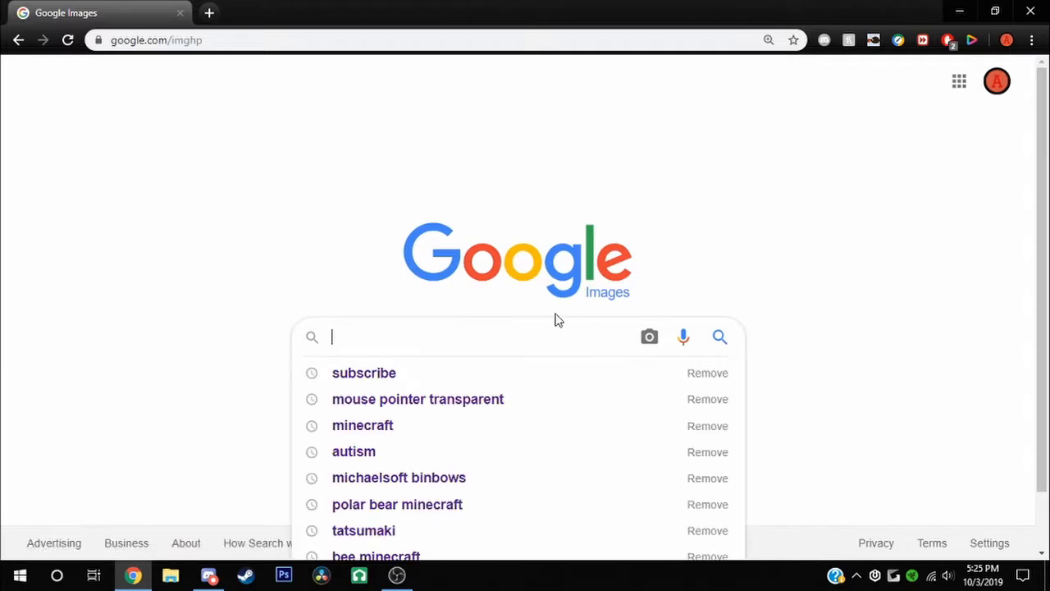
{"action": "type", "text": "i"}
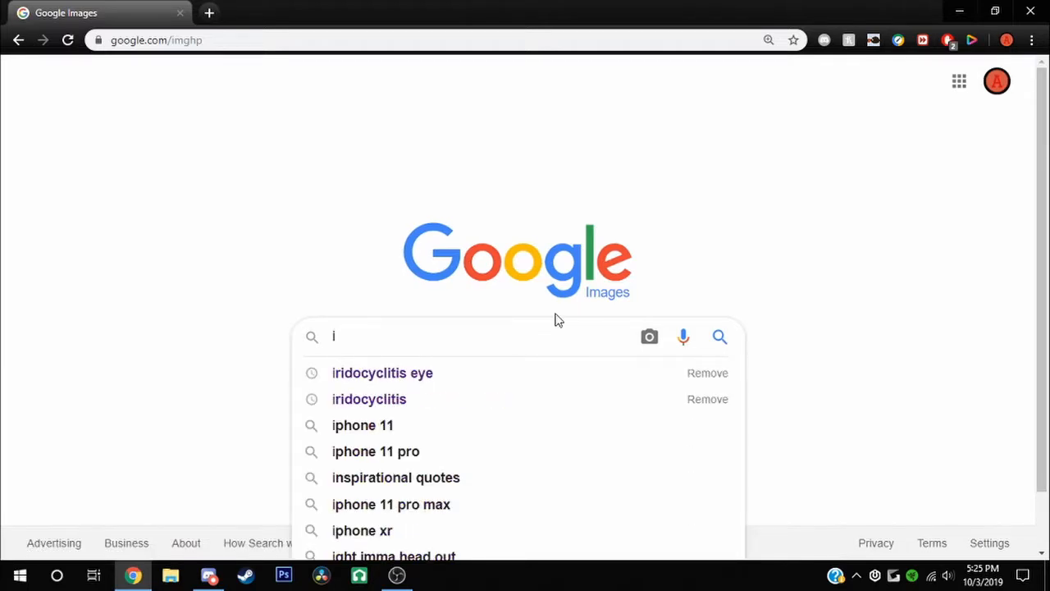
{"action": "key", "text": "BackSpace"}
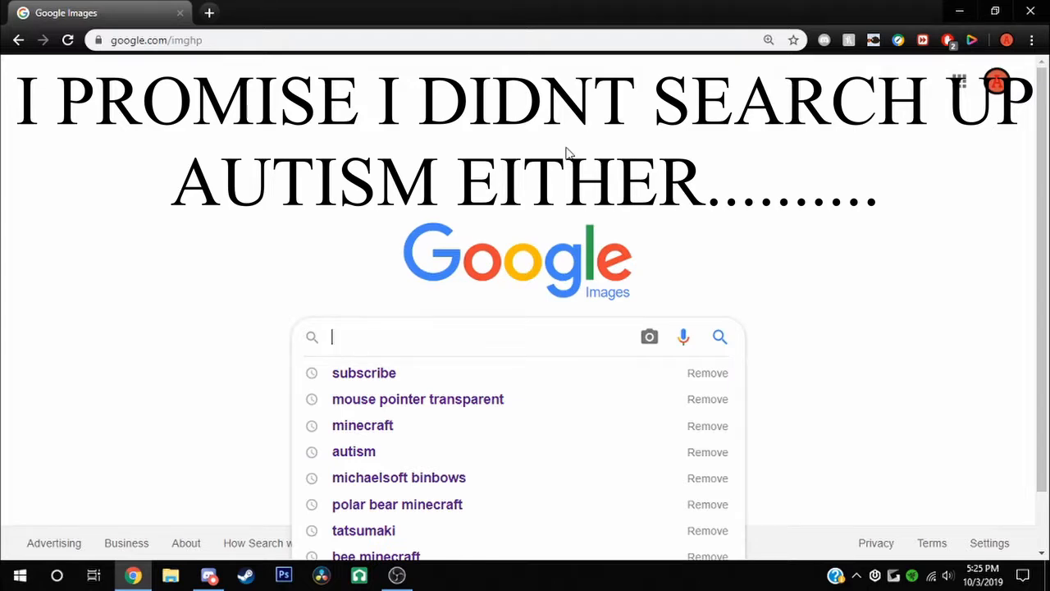
{"action": "type", "text": "earth"}
{"action": "key", "text": "Return"}
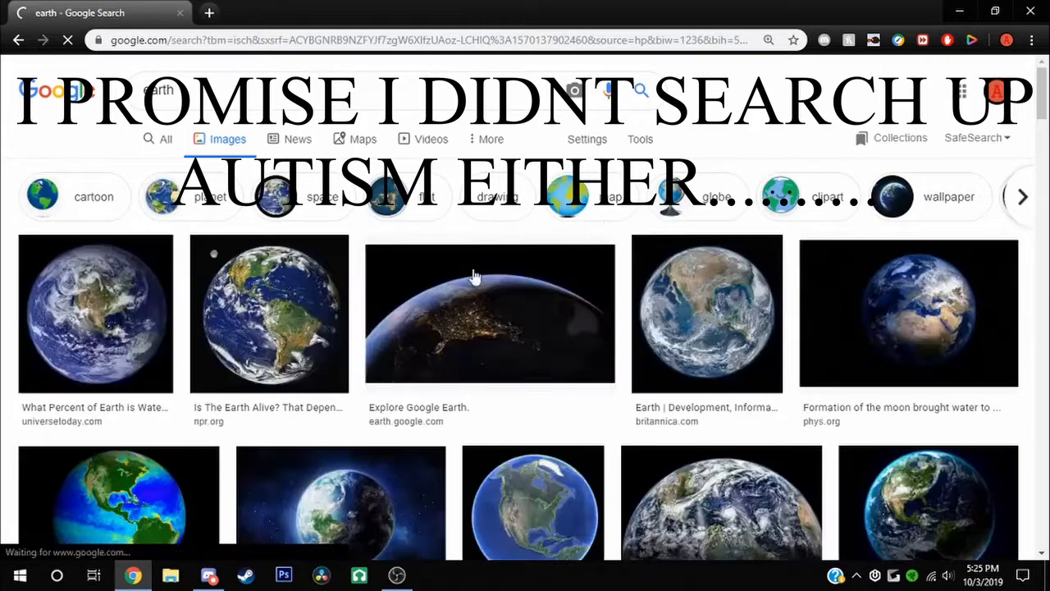
{"action": "right_click", "coordinate": [145, 321]}
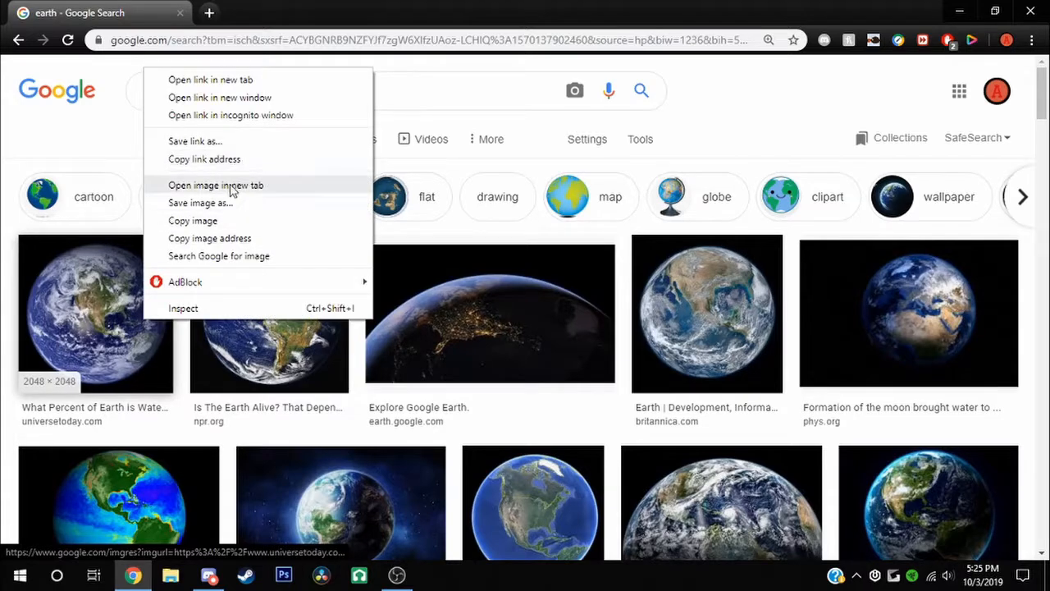
{"action": "left_click", "coordinate": [220, 218]}
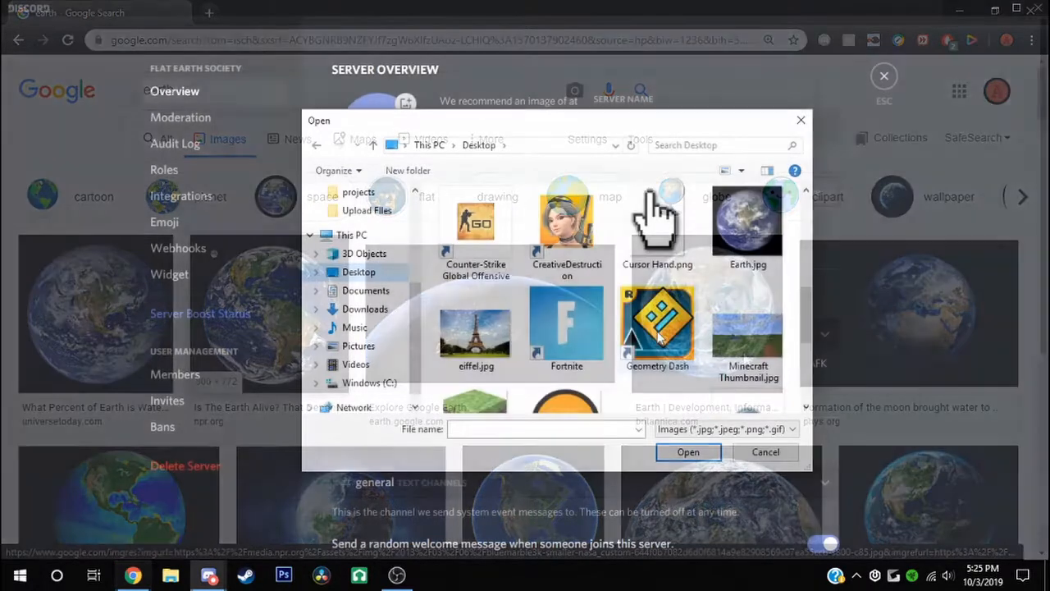
Upload Earth.jpg as the server icon and open the Roles settings
{"action": "scroll", "coordinate": [659, 337], "scroll_direction": "up", "scroll_amount": 1}
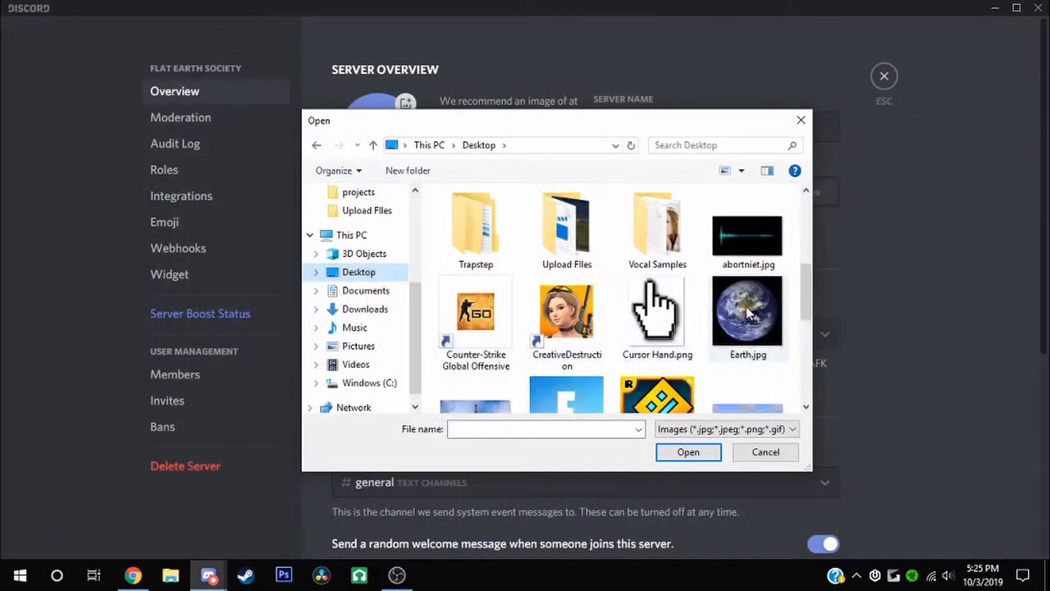
{"action": "left_click", "coordinate": [747, 312]}
{"action": "left_click", "coordinate": [689, 453]}
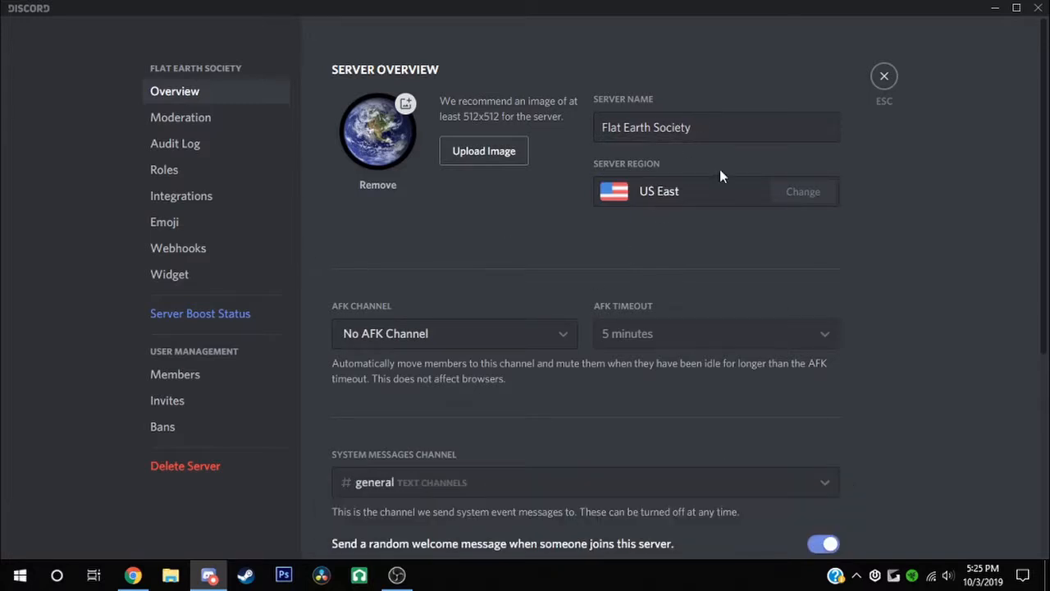
{"action": "left_click", "coordinate": [191, 168]}
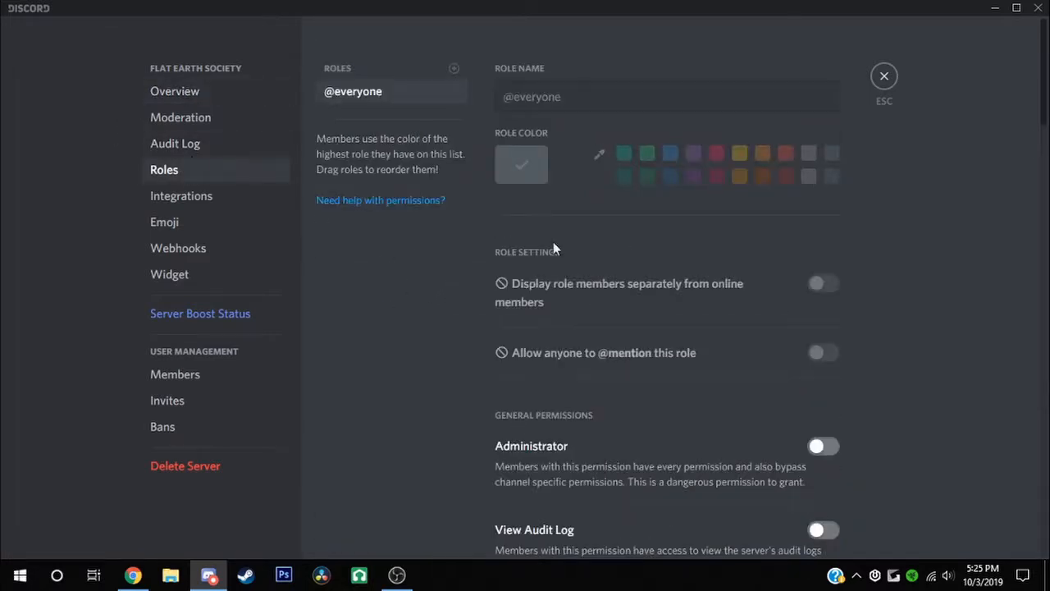
Create a yellow, separately displayed, mentionable administrator role named Founder and save it
{"action": "left_click", "coordinate": [454, 69]}
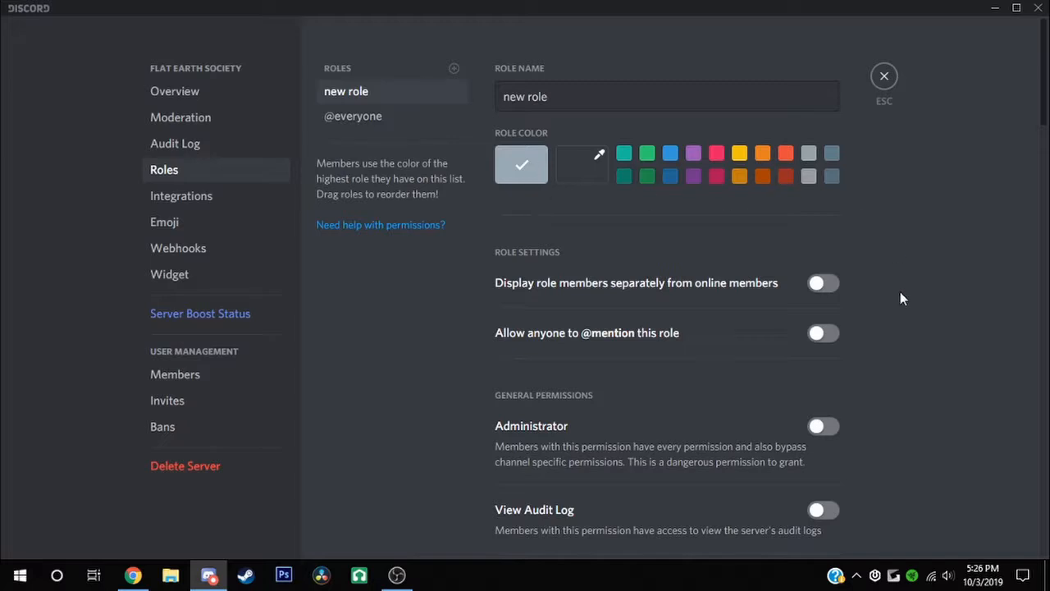
{"action": "left_click", "coordinate": [821, 283]}
{"action": "left_click", "coordinate": [823, 332]}
{"action": "left_click", "coordinate": [823, 426]}
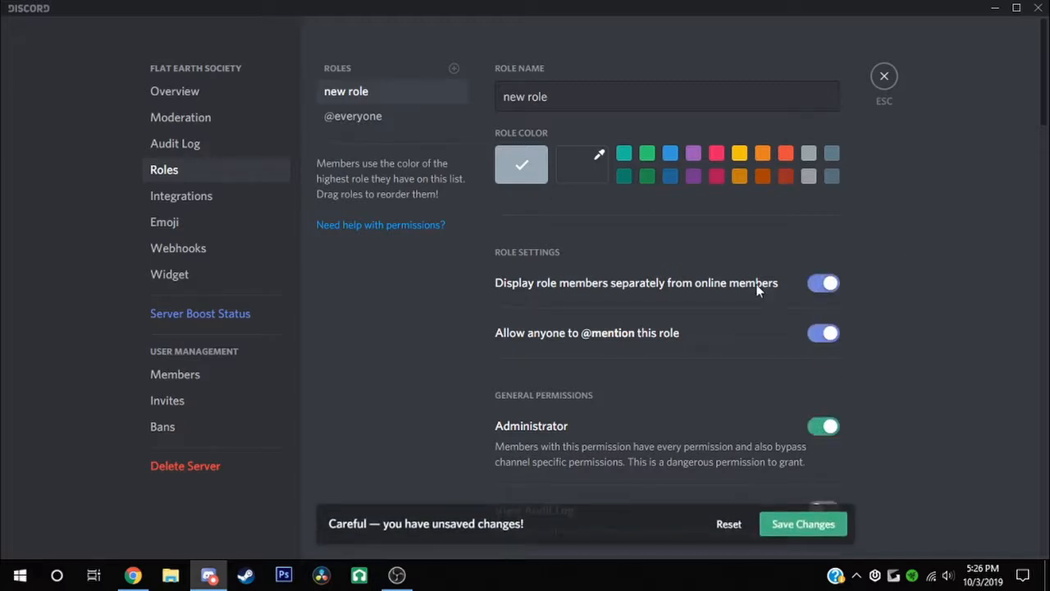
{"action": "left_click", "coordinate": [739, 153]}
{"action": "triple_click", "coordinate": [722, 106]}
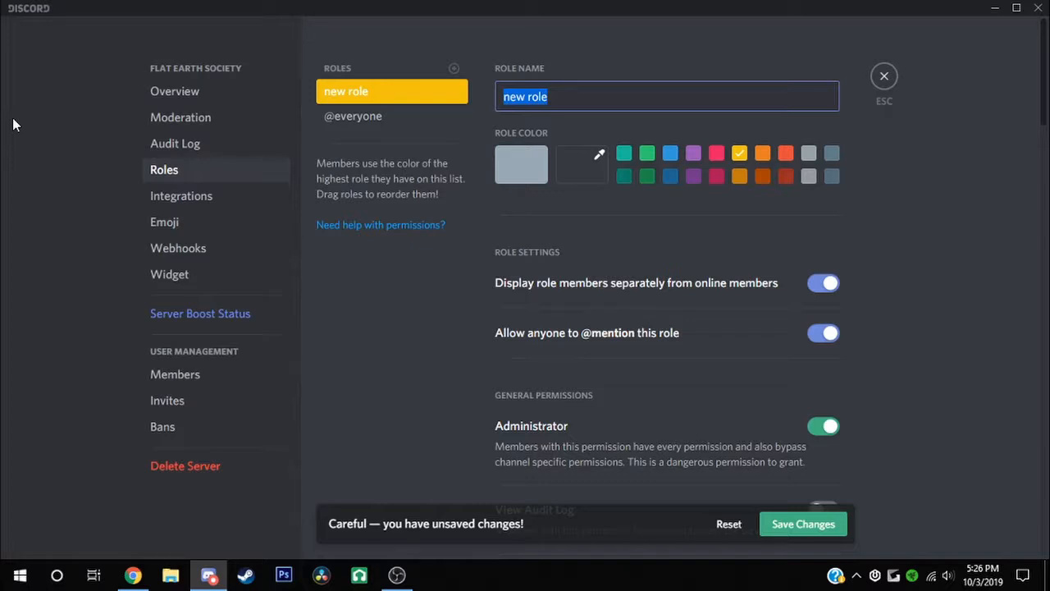
{"action": "type", "text": "FOunder"}
{"action": "key", "text": "ctrl+BackSpace"}
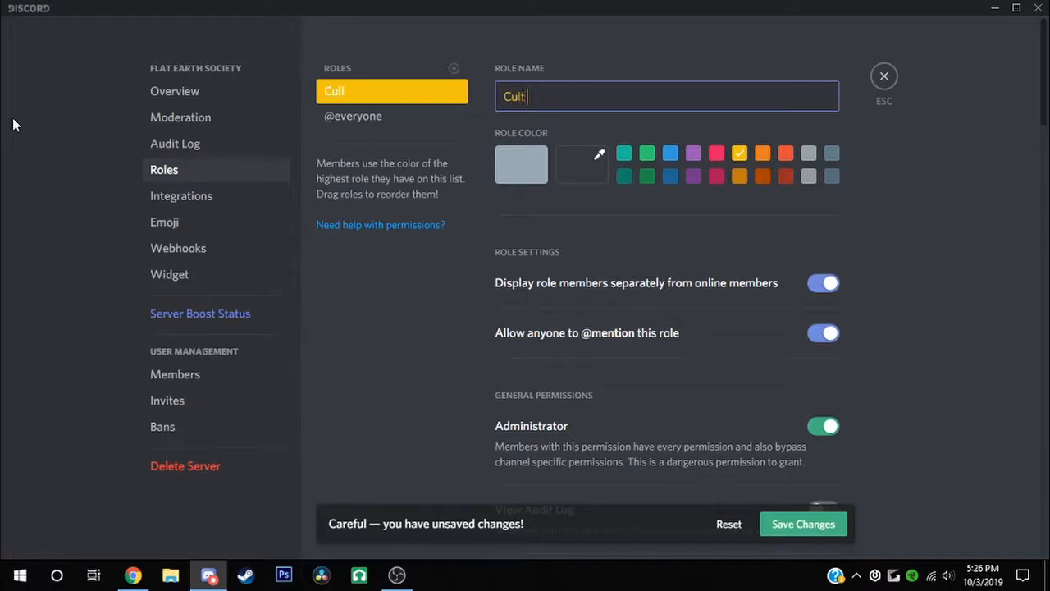
{"action": "key", "text": "ctrl+BackSpace"}
{"action": "type", "text": "Founder"}
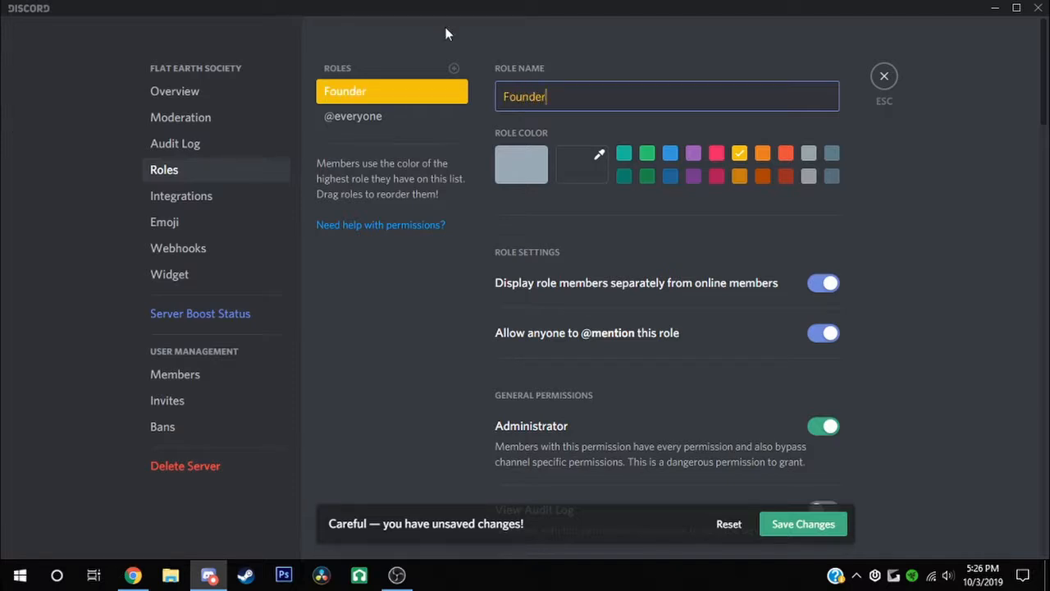
{"action": "left_click", "coordinate": [784, 530]}
{"action": "scroll", "coordinate": [663, 83], "scroll_direction": "down", "scroll_amount": 1}
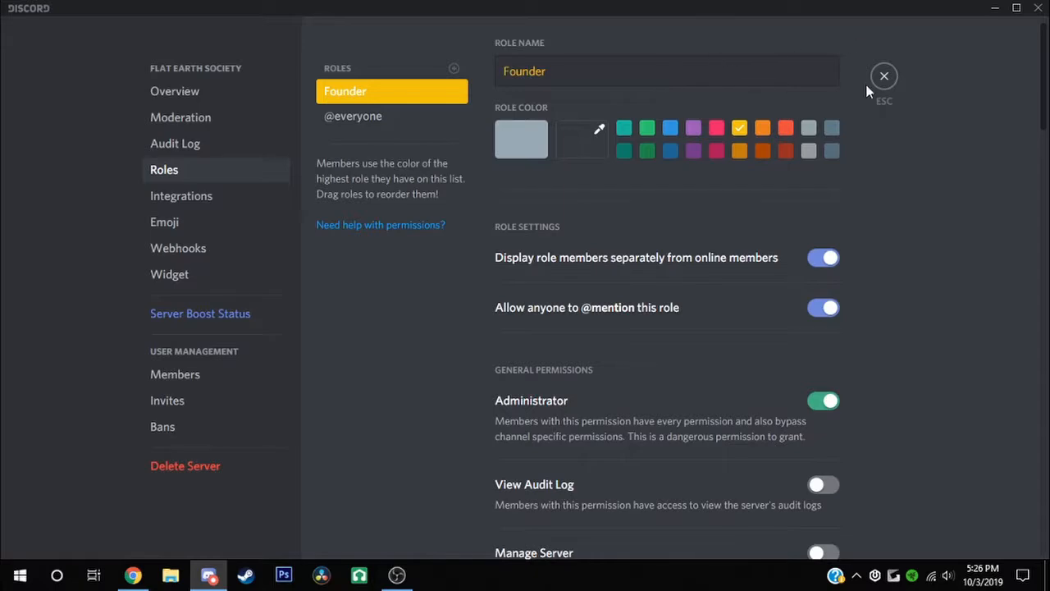
Assign the Founder role to the server owner, then return to the role settings
{"action": "left_click", "coordinate": [885, 77]}
{"action": "left_click", "coordinate": [932, 97]}
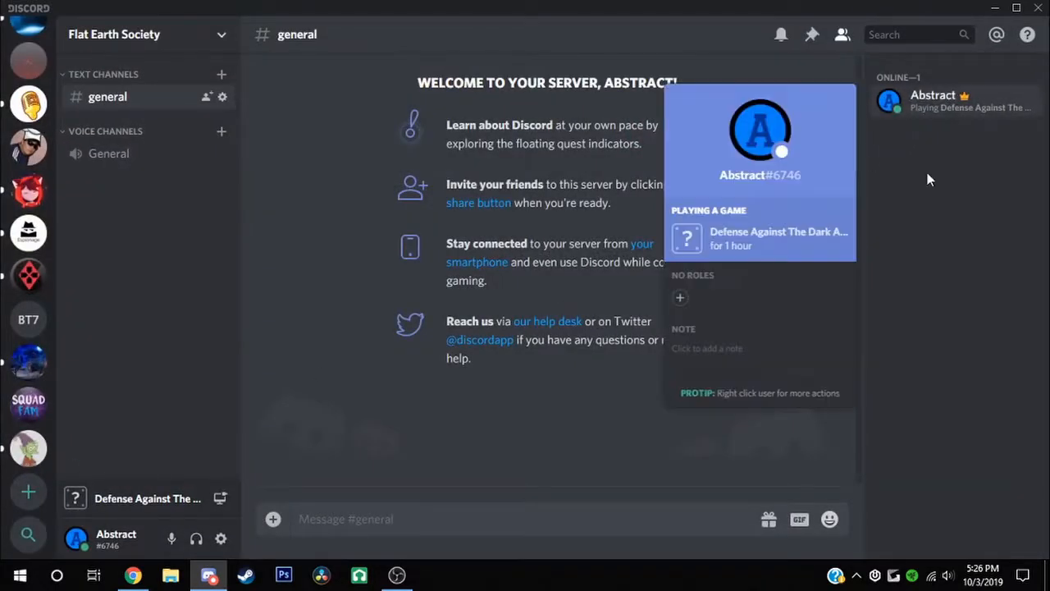
{"action": "left_click", "coordinate": [682, 301]}
{"action": "left_click", "coordinate": [636, 84]}
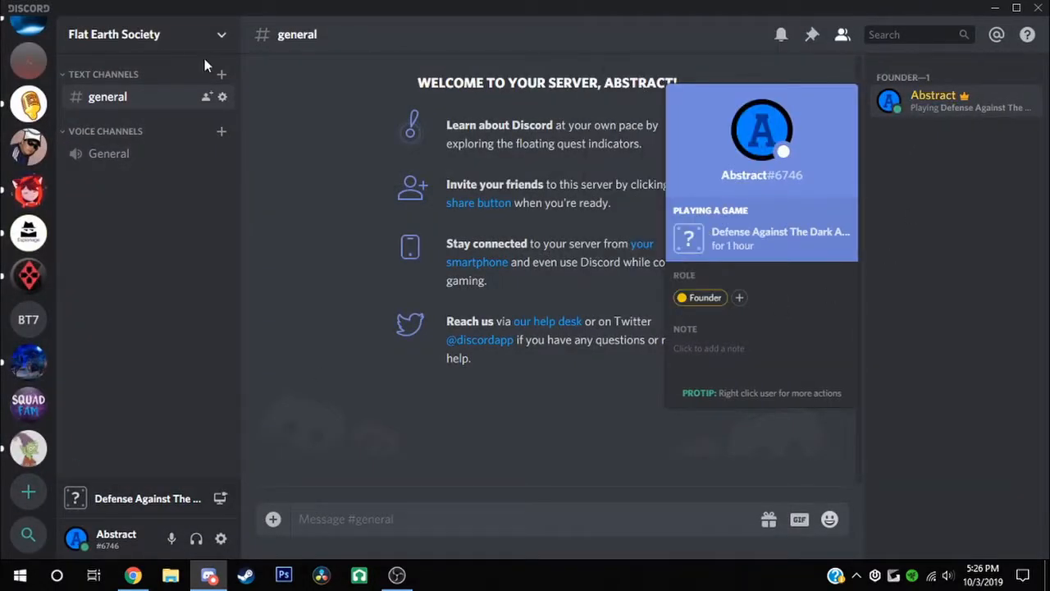
{"action": "left_click", "coordinate": [299, 178]}
{"action": "left_click", "coordinate": [185, 51]}
{"action": "left_click", "coordinate": [172, 132]}
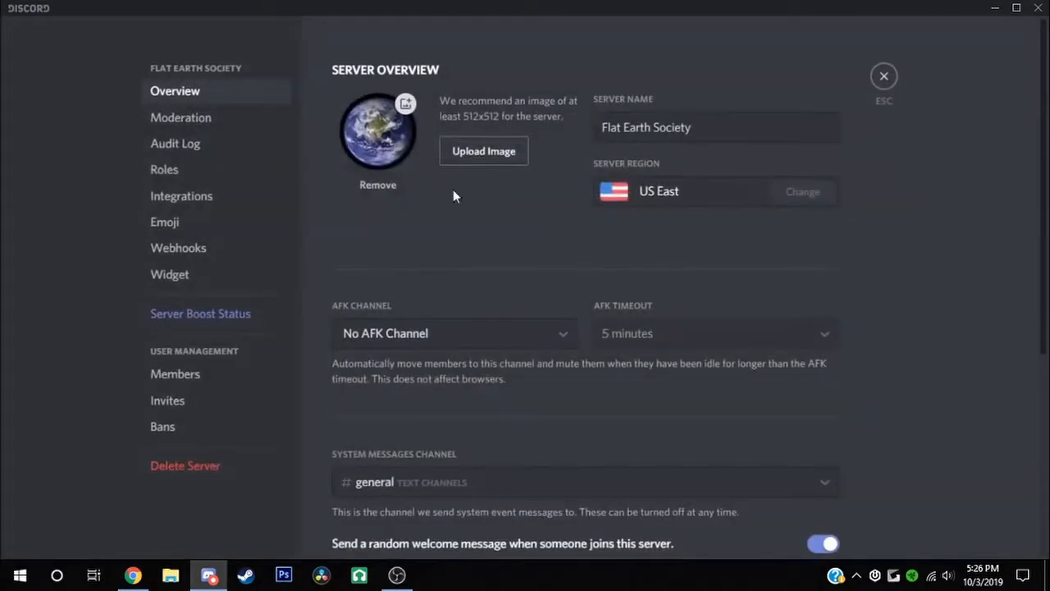
{"action": "left_click", "coordinate": [162, 171]}
Create a new text channel named 'announcements' under Text Channels
{"action": "left_click", "coordinate": [345, 91]}
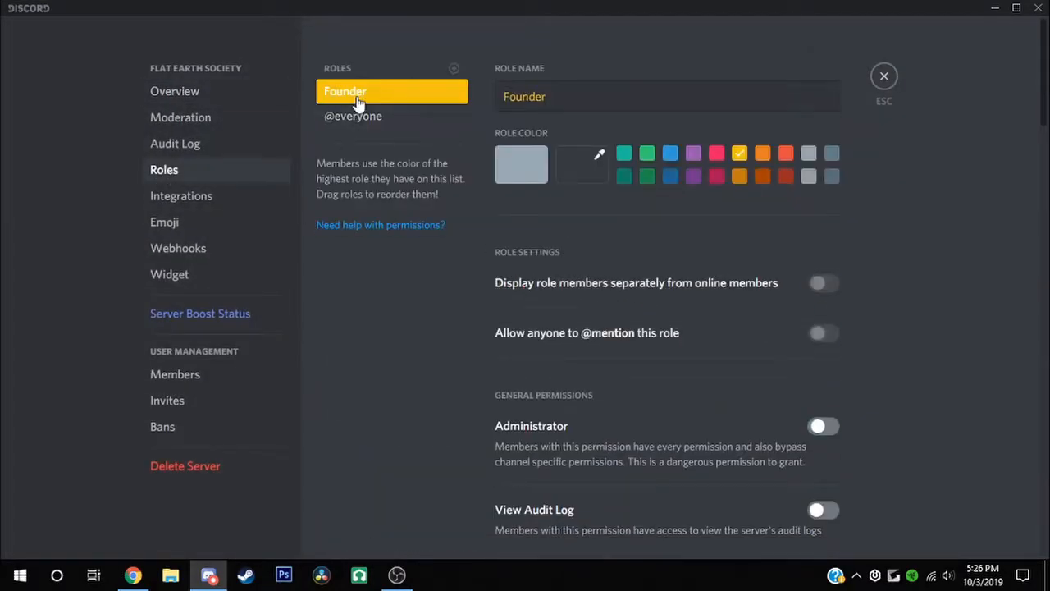
{"action": "left_click", "coordinate": [884, 76]}
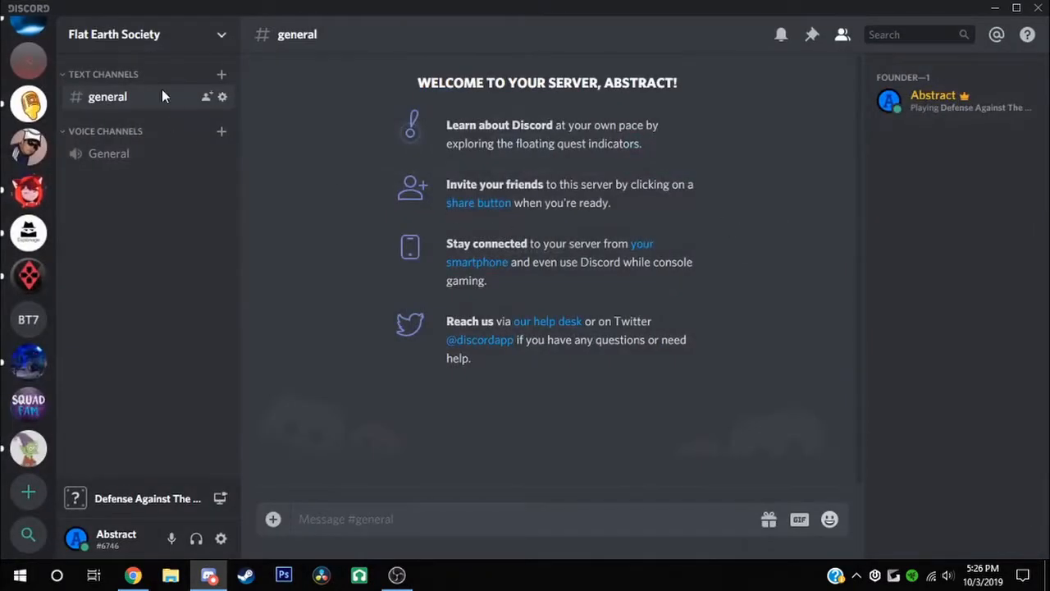
{"action": "left_click", "coordinate": [220, 73]}
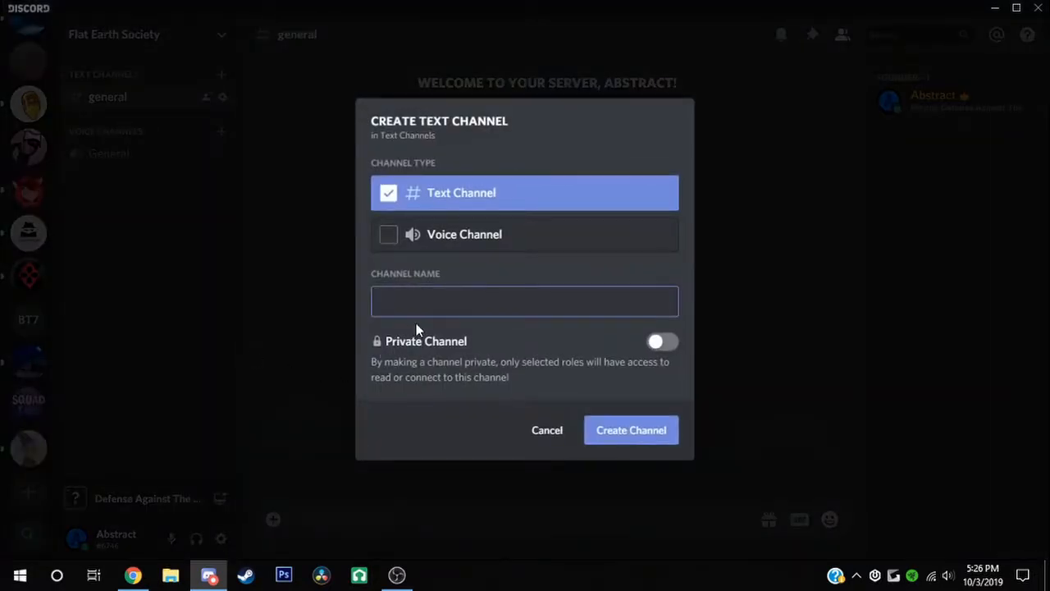
{"action": "left_click", "coordinate": [535, 423]}
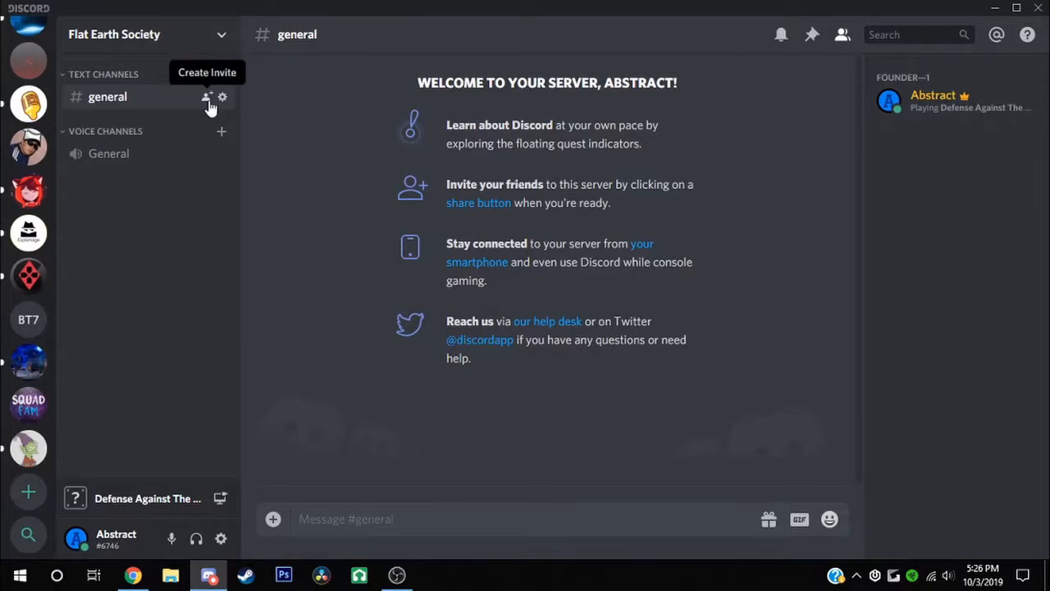
{"action": "left_click", "coordinate": [222, 76]}
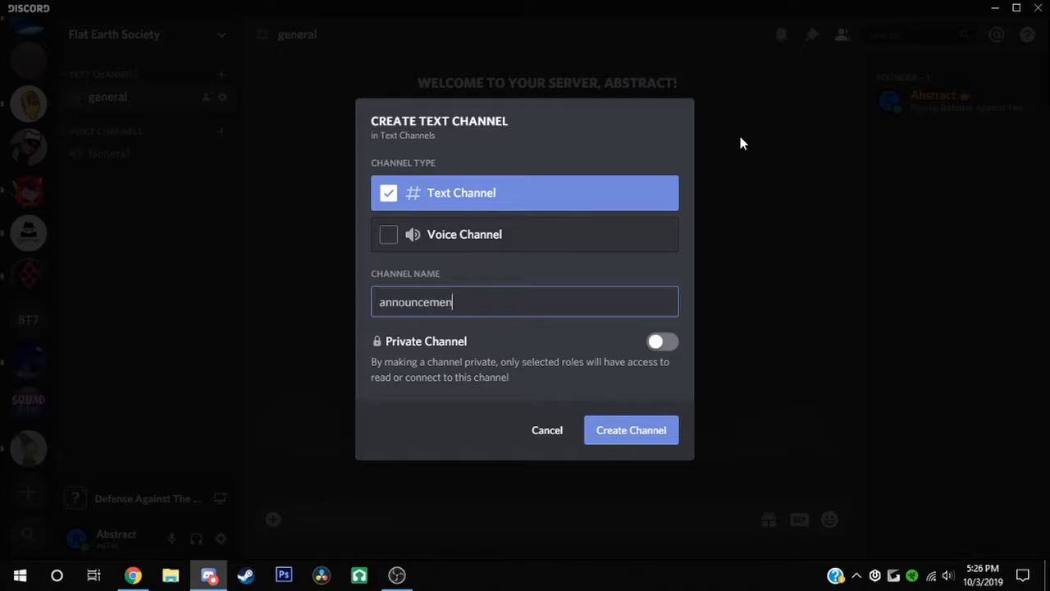
{"action": "left_click", "coordinate": [629, 432]}
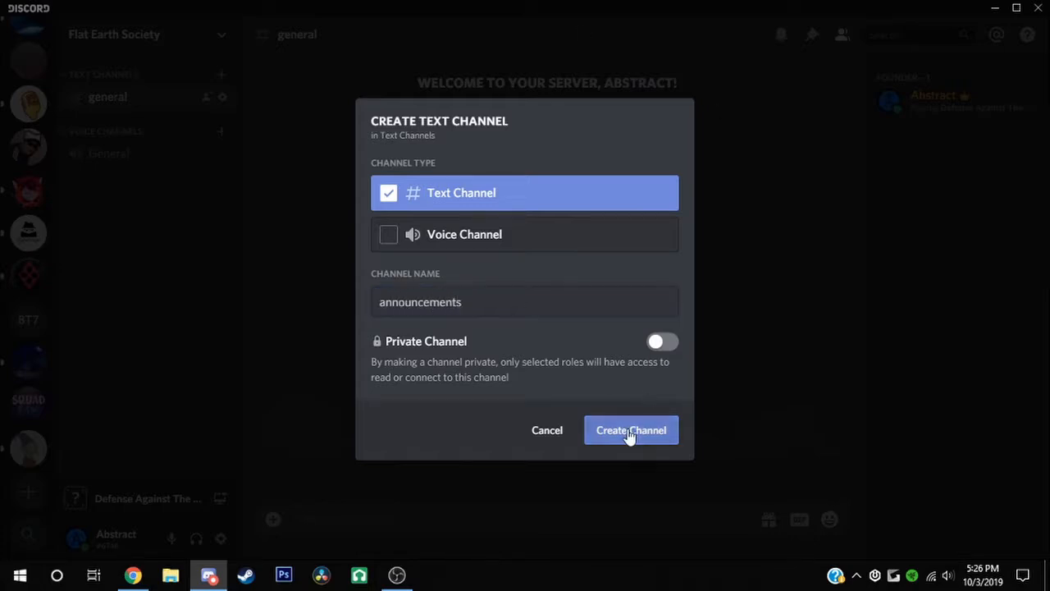
{"action": "left_click", "coordinate": [220, 125]}
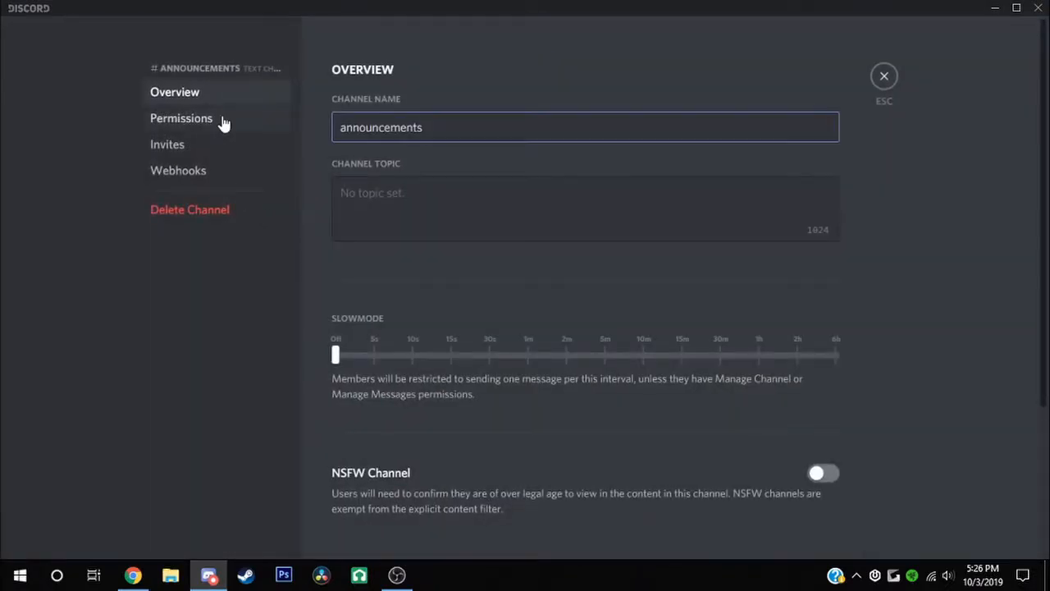
{"action": "left_click", "coordinate": [225, 123]}
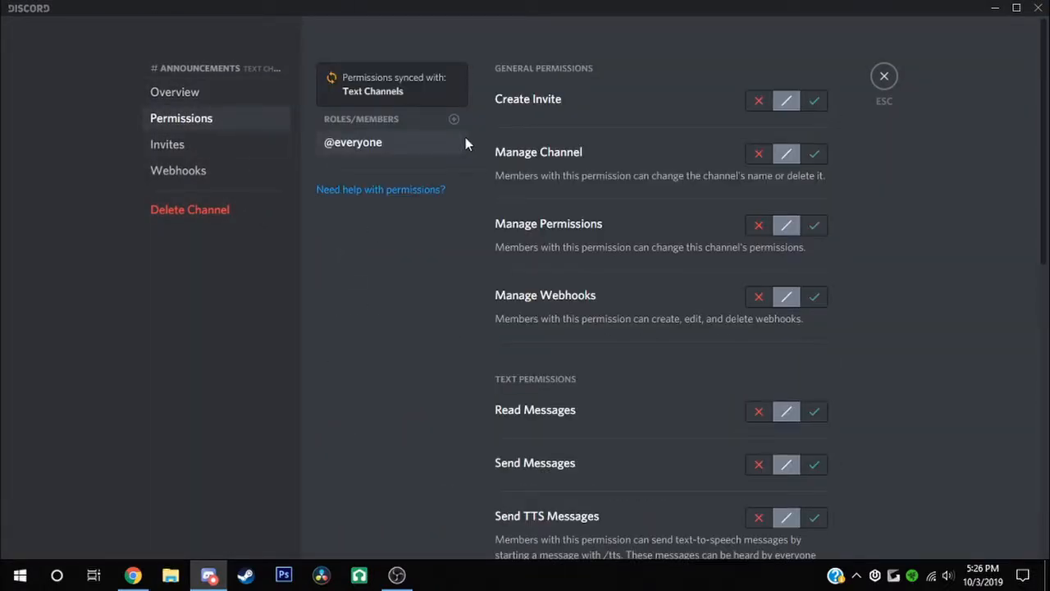
{"action": "left_click", "coordinate": [758, 466]}
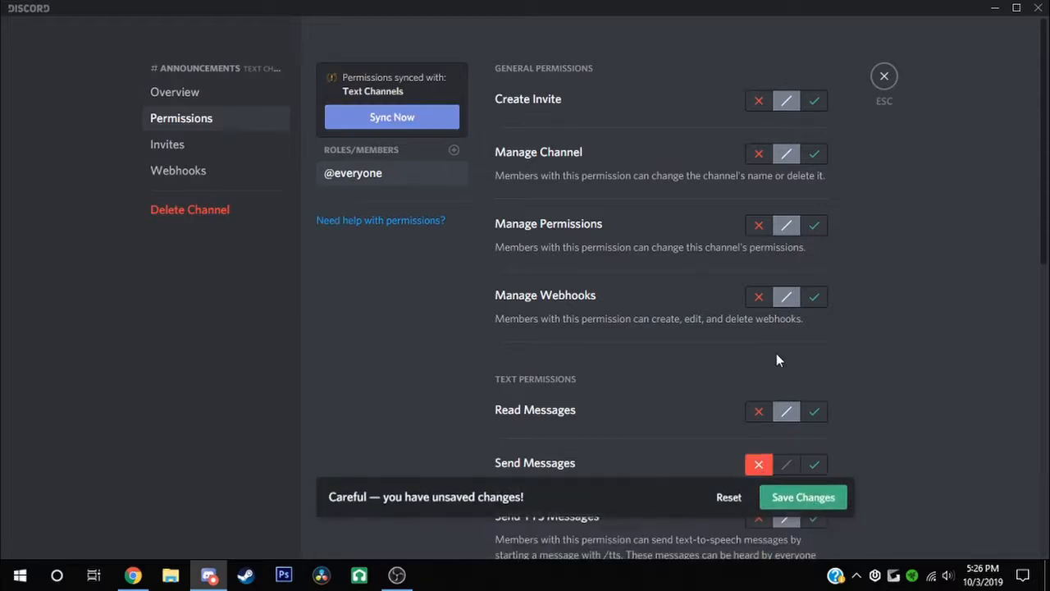
{"action": "left_click", "coordinate": [888, 76]}
{"action": "left_click", "coordinate": [167, 125]}
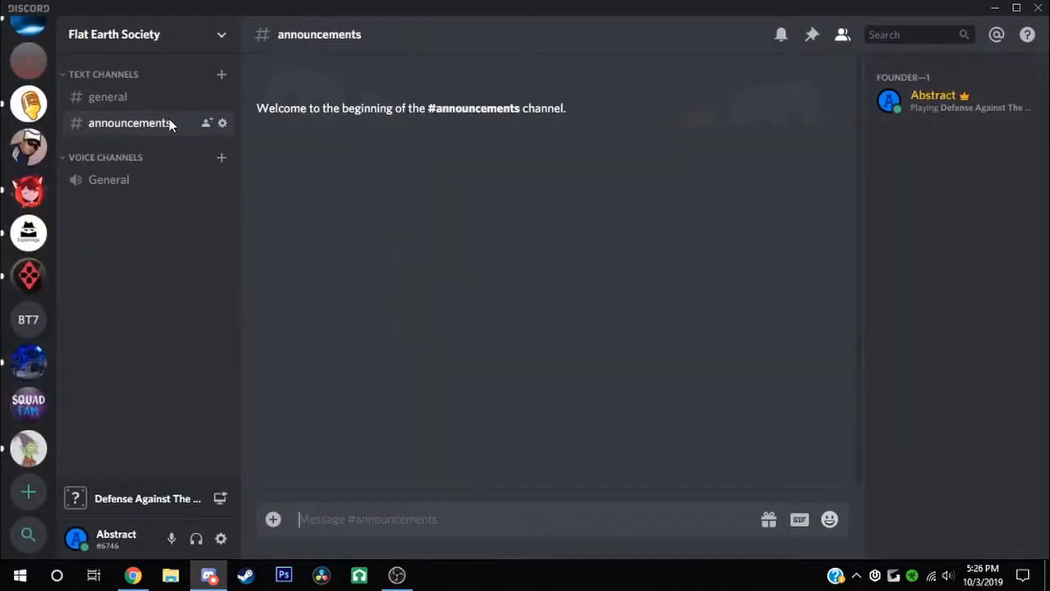
{"action": "left_click_drag", "start_coordinate": [169, 121], "coordinate": [169, 92]}
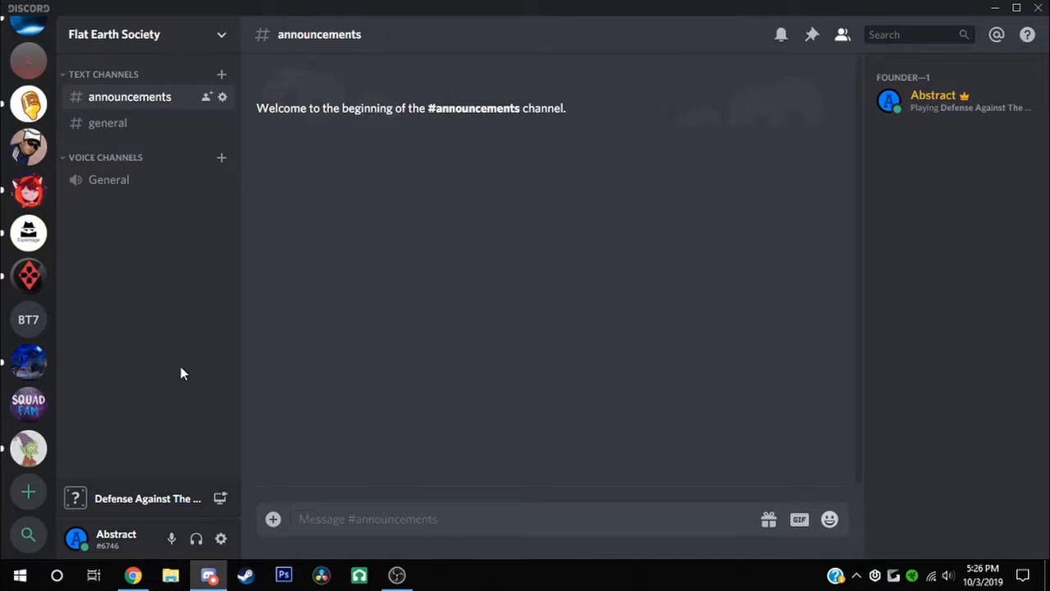
Create a text channel named 'suggestions'
{"action": "left_click", "coordinate": [222, 75]}
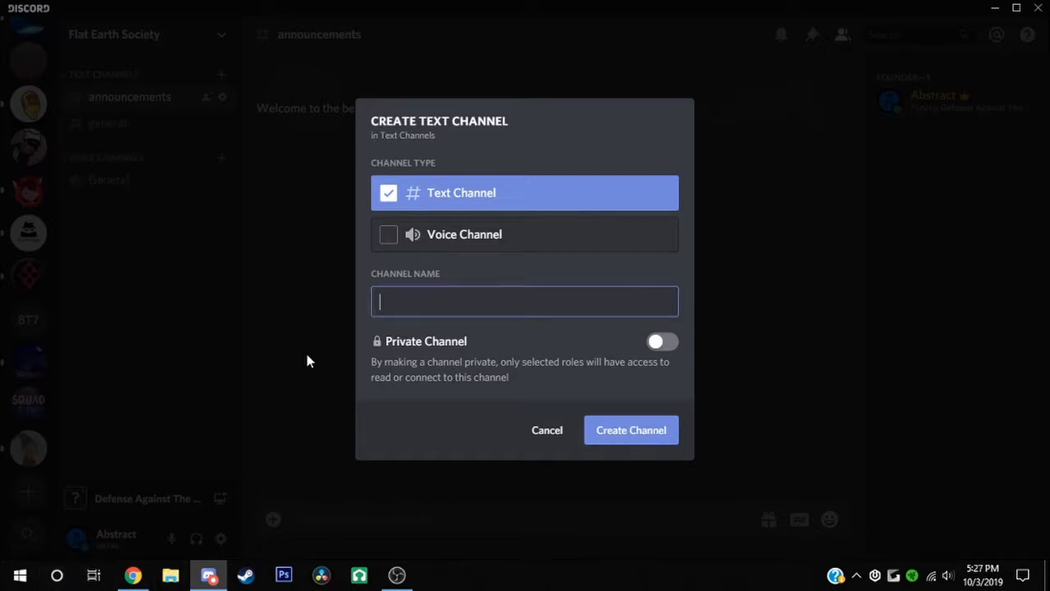
{"action": "type", "text": "suggestions"}
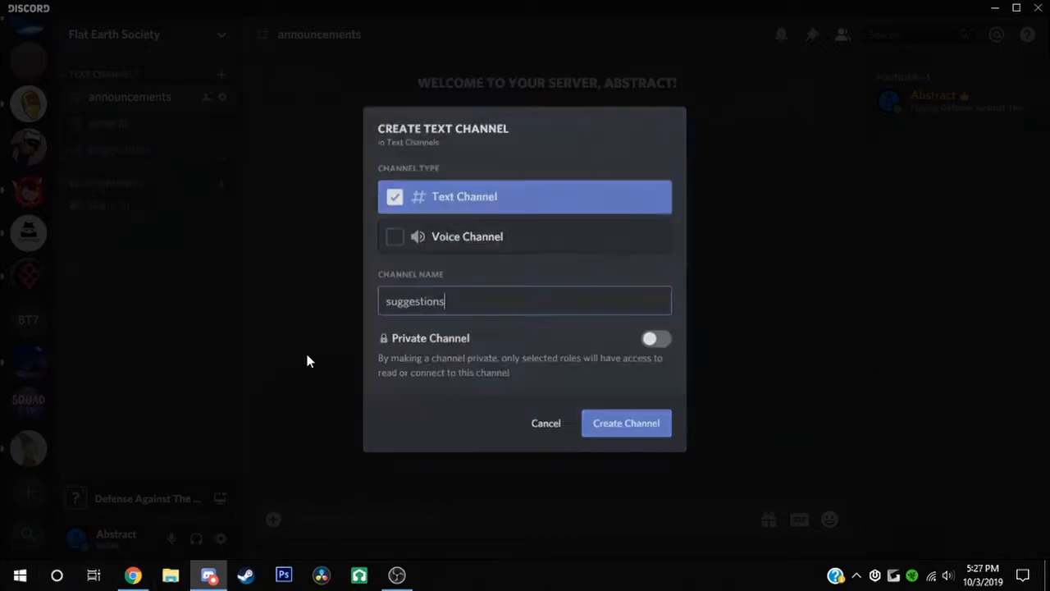
{"action": "key", "text": "Return"}
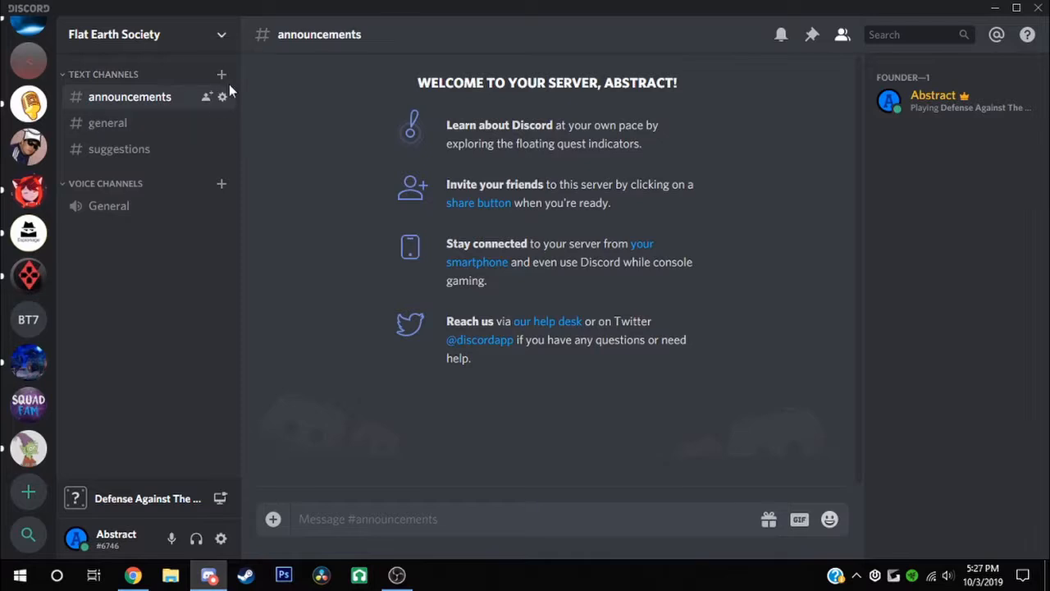
Give #suggestions the topic 'Suggest things here...' and a 2m slowmode, and save
{"action": "left_click", "coordinate": [223, 150]}
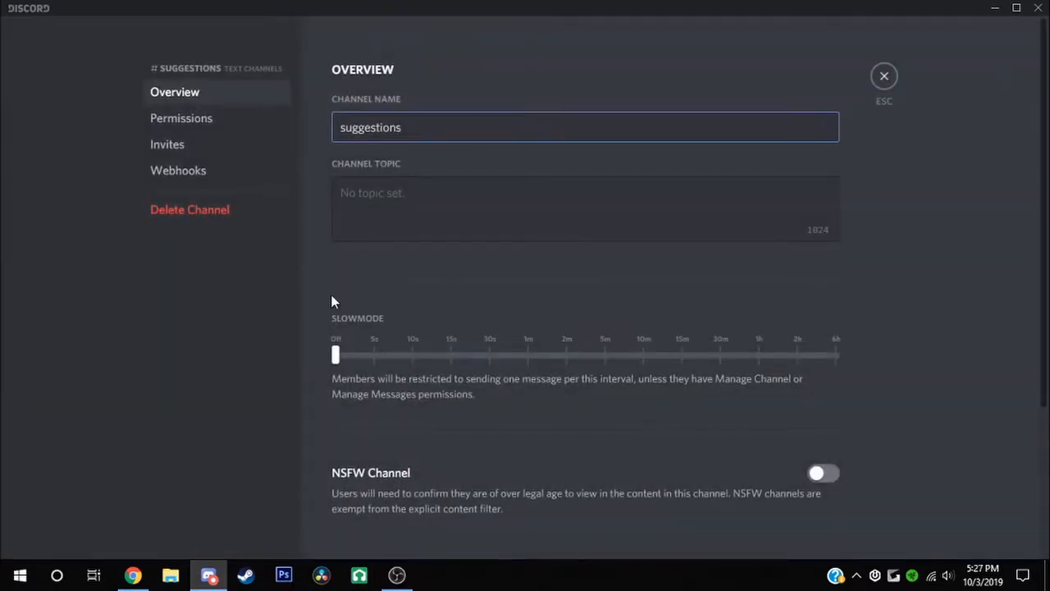
{"action": "key", "text": "Tab"}
{"action": "type", "text": "Sugge"}
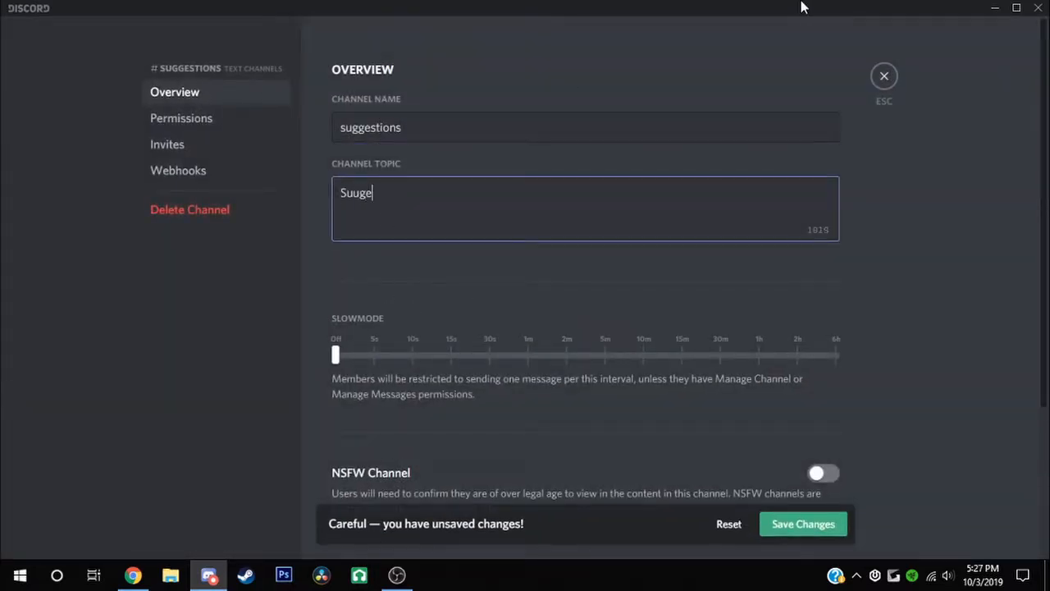
{"action": "key", "text": "BackSpace"}
{"action": "key", "text": "BackSpace"}
{"action": "key", "text": "BackSpace"}
{"action": "key", "text": "BackSpace"}
{"action": "key", "text": "BackSpace"}
{"action": "type", "text": "Suggesr"}
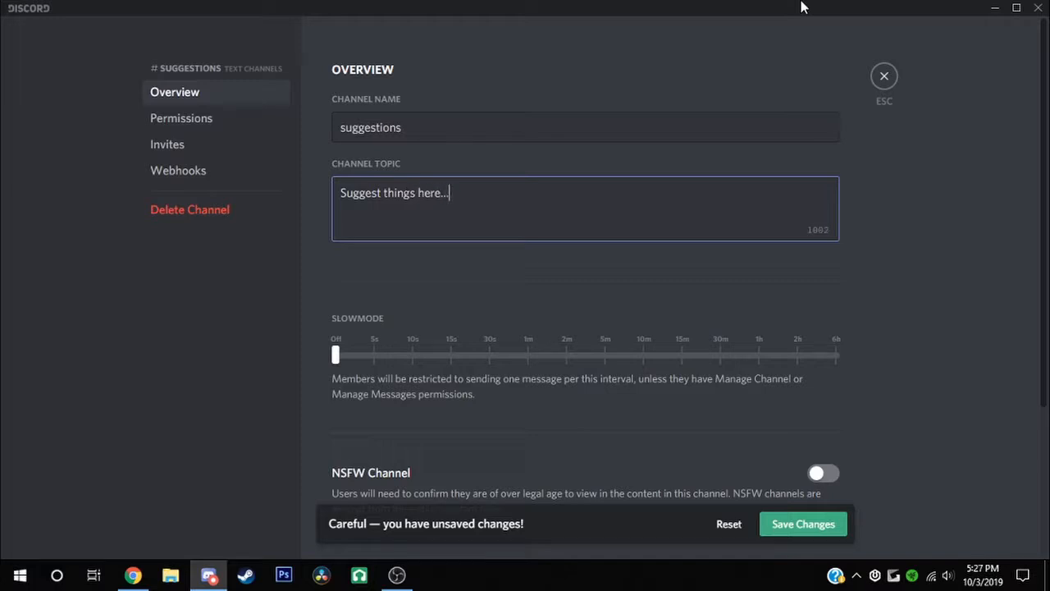
{"action": "left_click_drag", "start_coordinate": [335, 354], "coordinate": [602, 392]}
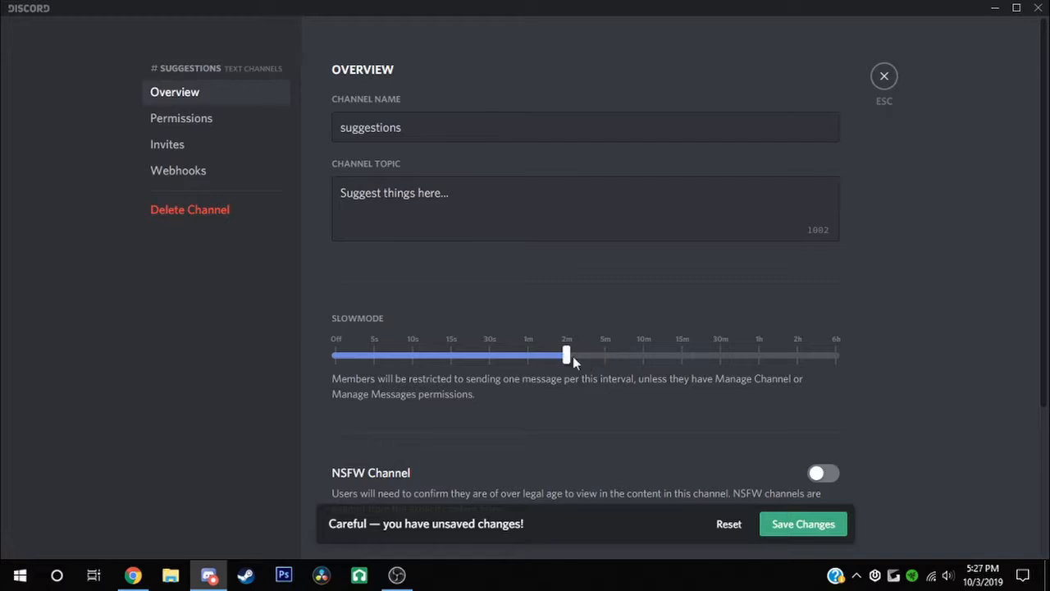
{"action": "left_click", "coordinate": [784, 523]}
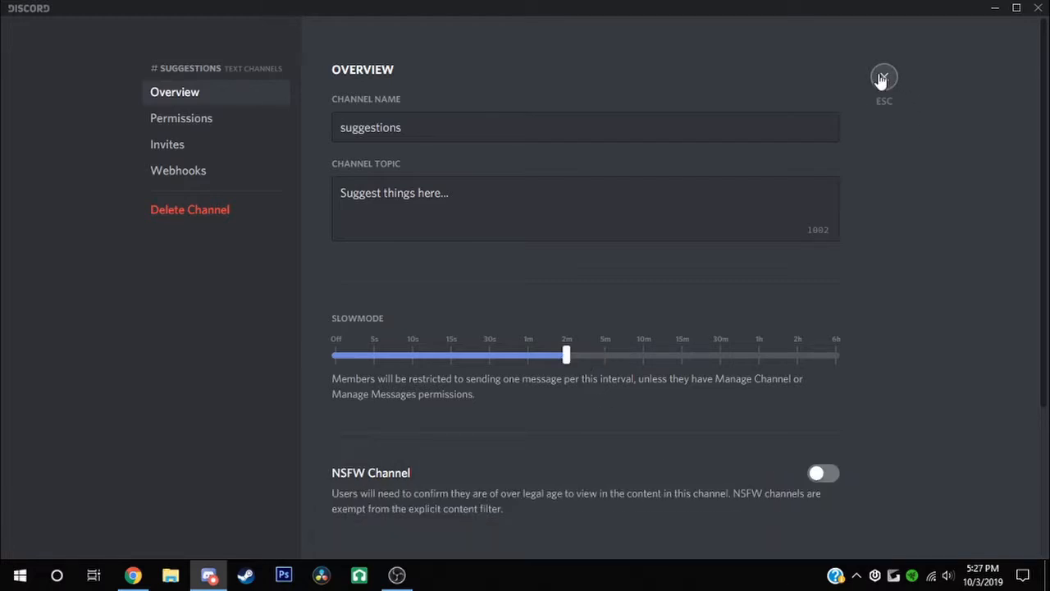
{"action": "left_click", "coordinate": [883, 76]}
{"action": "mouse_move", "coordinate": [136, 147]}
{"action": "left_mouse_down"}
{"action": "mouse_move", "coordinate": [140, 131]}
{"action": "mouse_move", "coordinate": [147, 160]}
{"action": "left_mouse_up"}
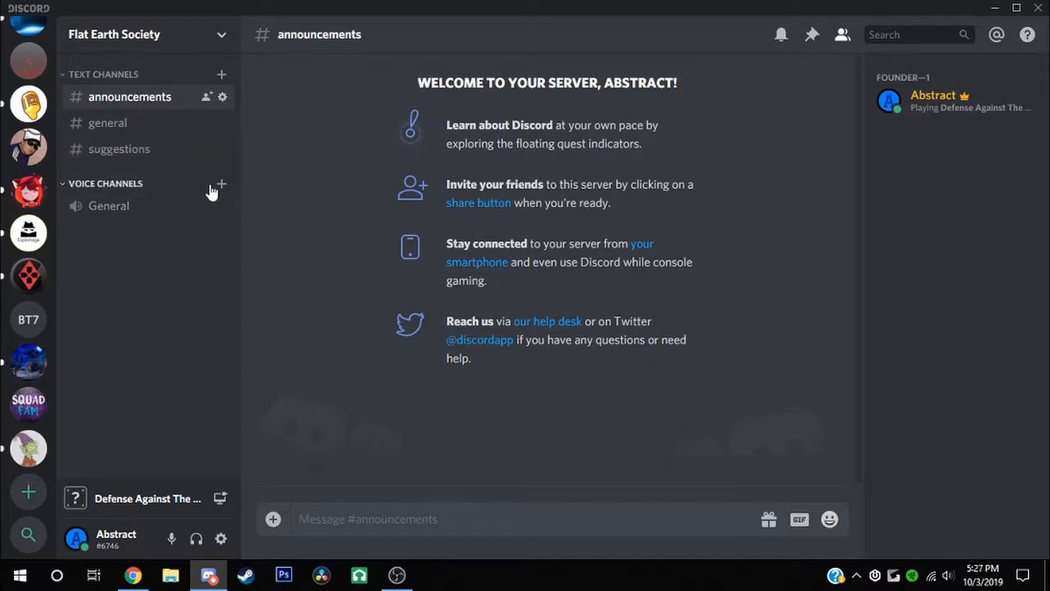
Delete the default General voice channel
{"action": "left_click", "coordinate": [223, 209]}
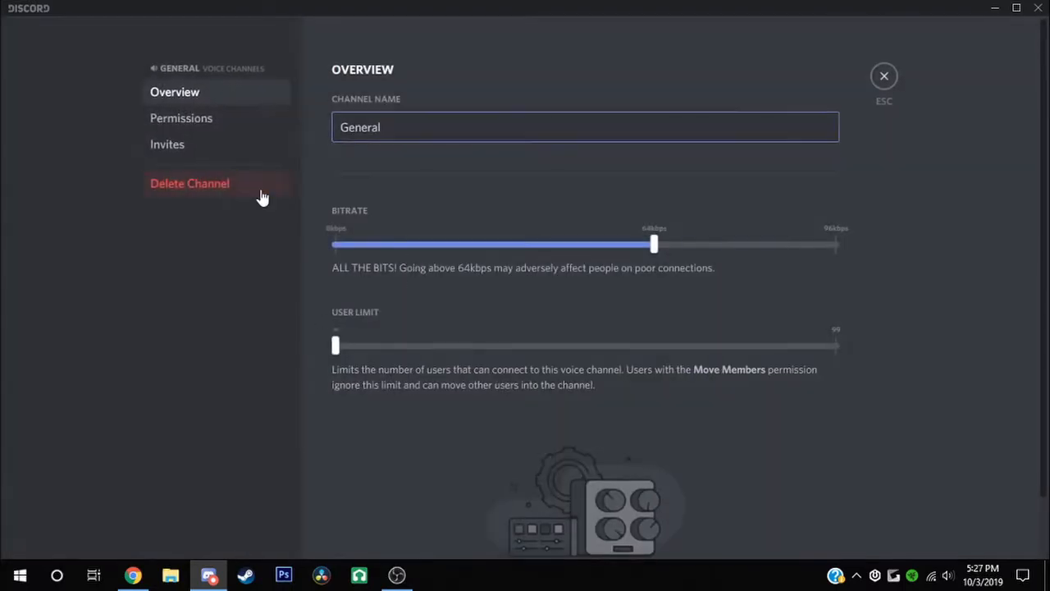
{"action": "left_click", "coordinate": [261, 187]}
{"action": "left_click", "coordinate": [619, 327]}
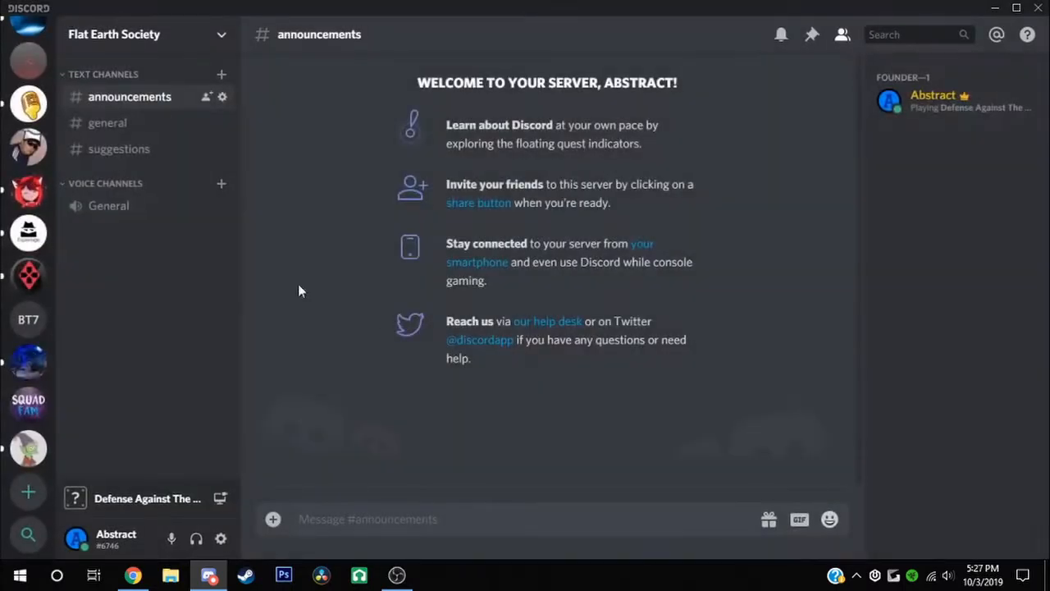
Create three voice channels named VC 1, VC 2 and VC 3 under Voice Channels
{"action": "left_click", "coordinate": [220, 182]}
{"action": "left_click", "coordinate": [444, 239]}
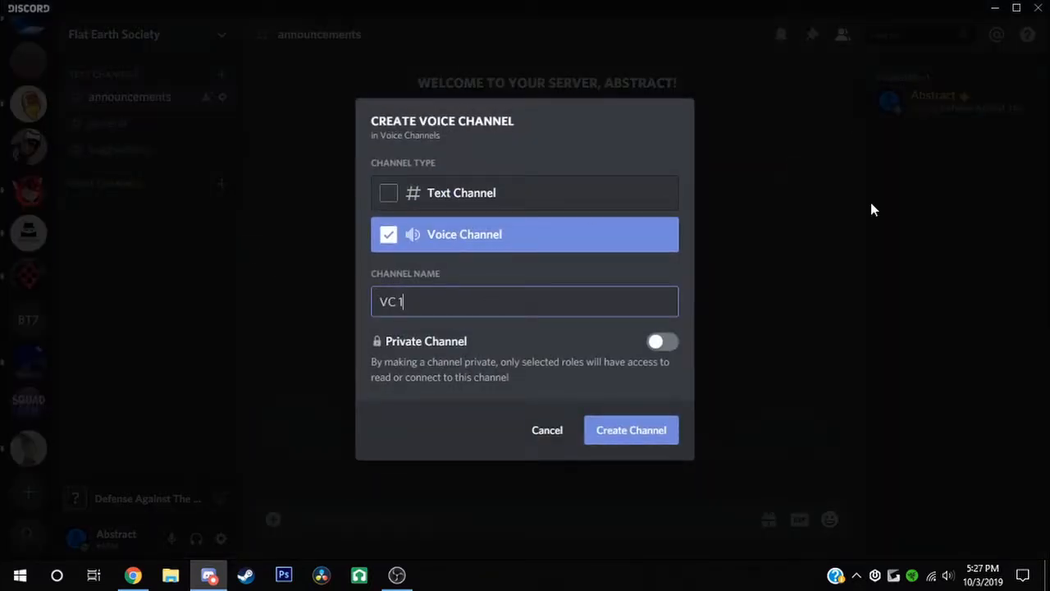
{"action": "type", "text": "VC 1"}
{"action": "left_click", "coordinate": [640, 432]}
{"action": "left_click", "coordinate": [222, 182]}
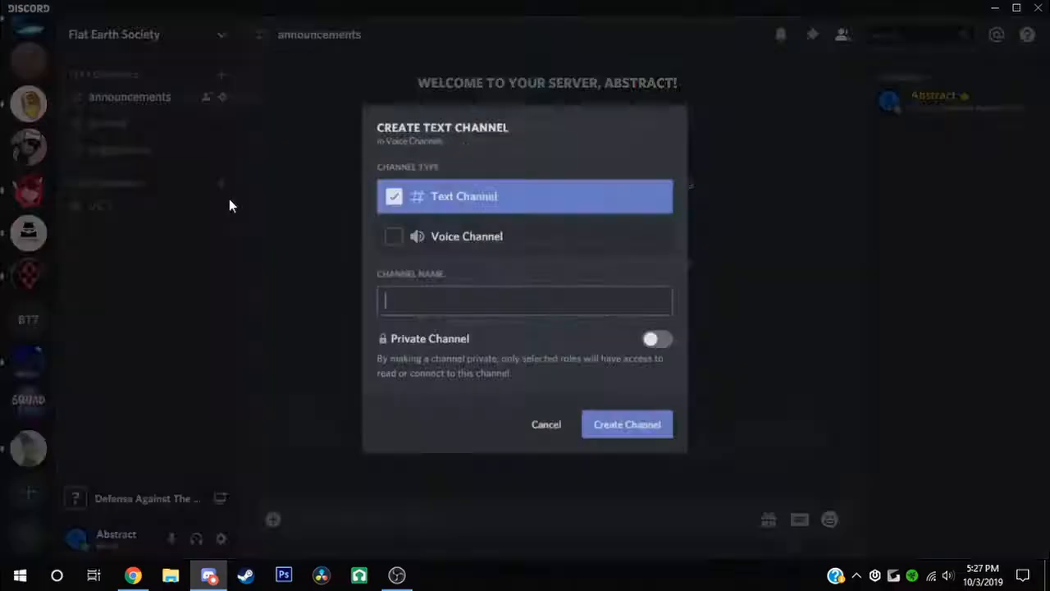
{"action": "left_click", "coordinate": [456, 242]}
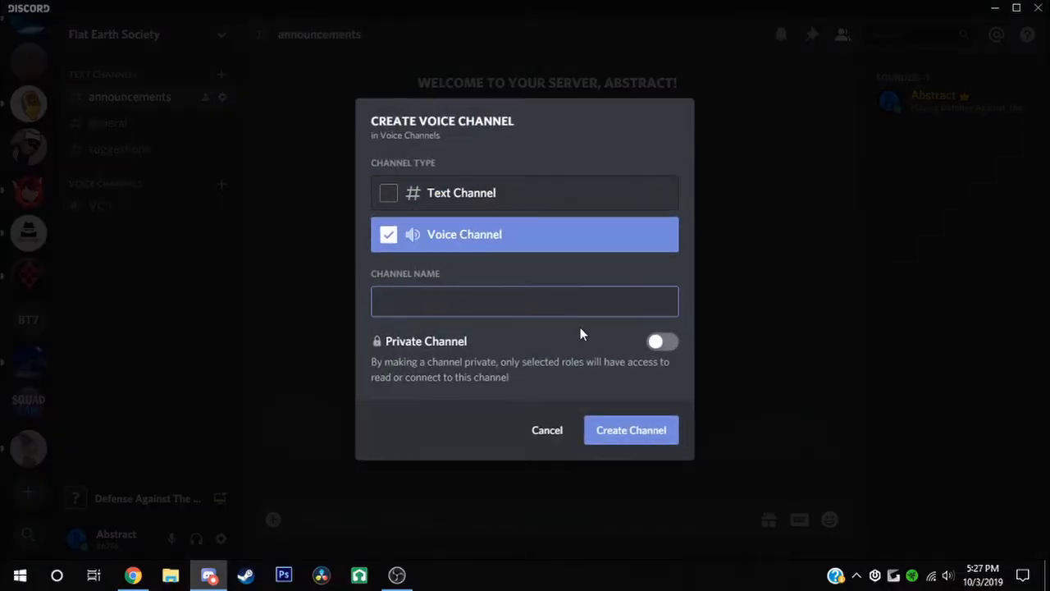
{"action": "key", "text": "Return"}
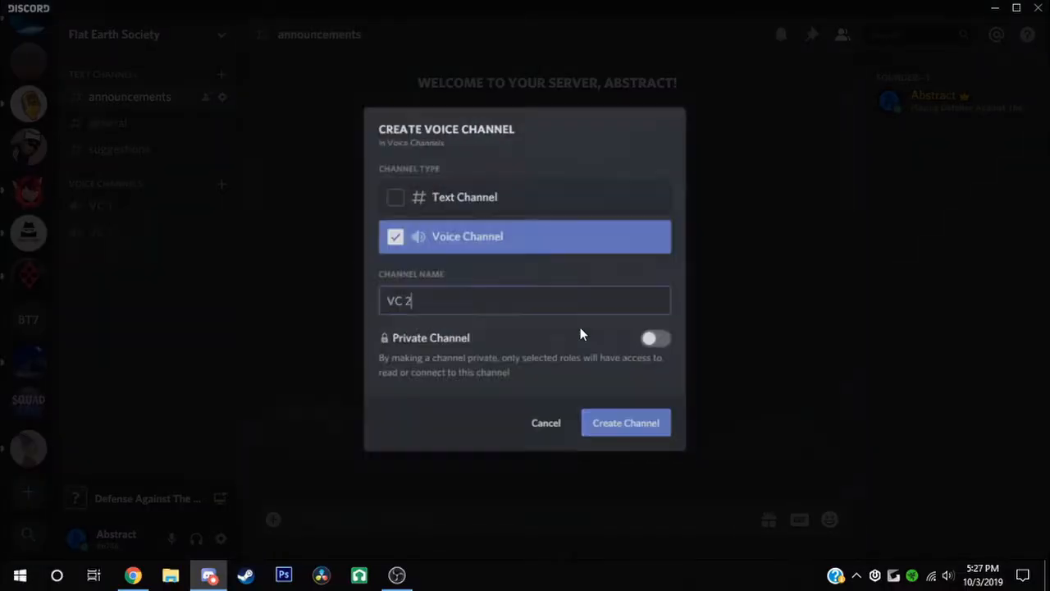
{"action": "left_click", "coordinate": [234, 189]}
{"action": "left_click", "coordinate": [171, 186]}
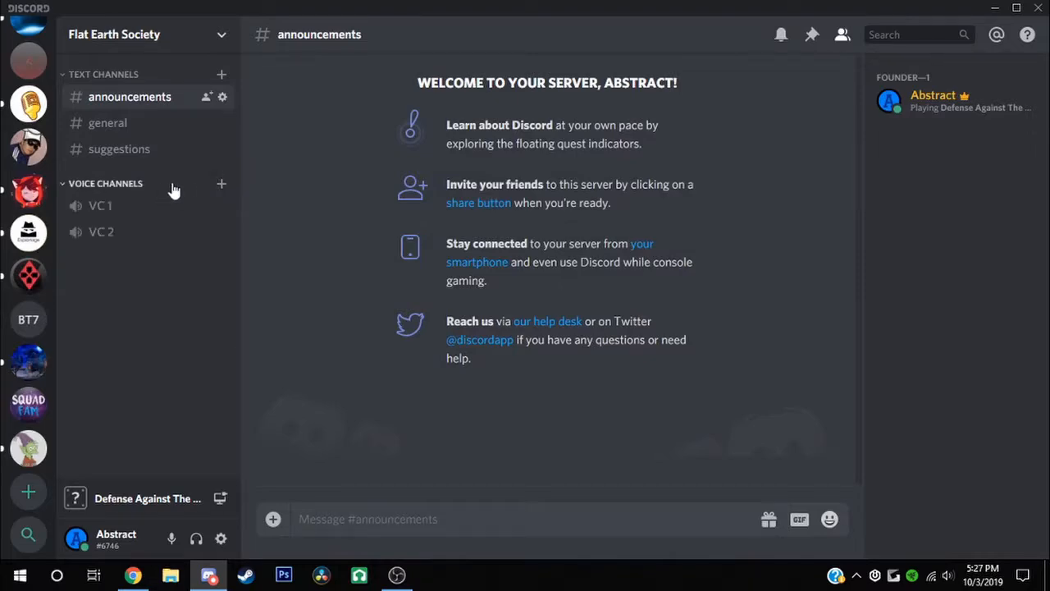
{"action": "left_click", "coordinate": [223, 183]}
{"action": "left_click", "coordinate": [424, 247]}
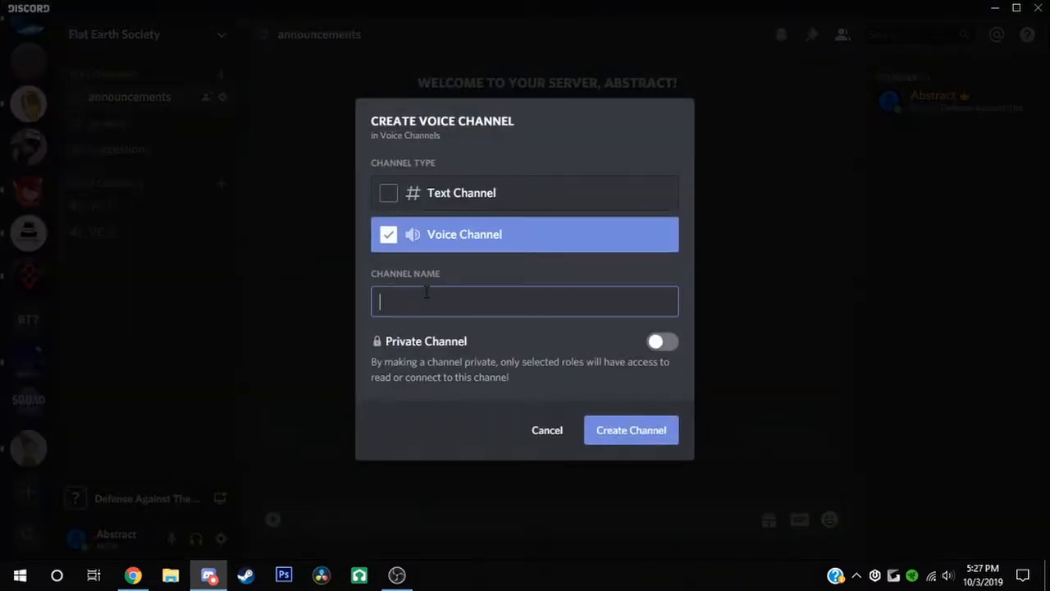
{"action": "type", "text": "VC 3"}
{"action": "key", "text": "Return"}
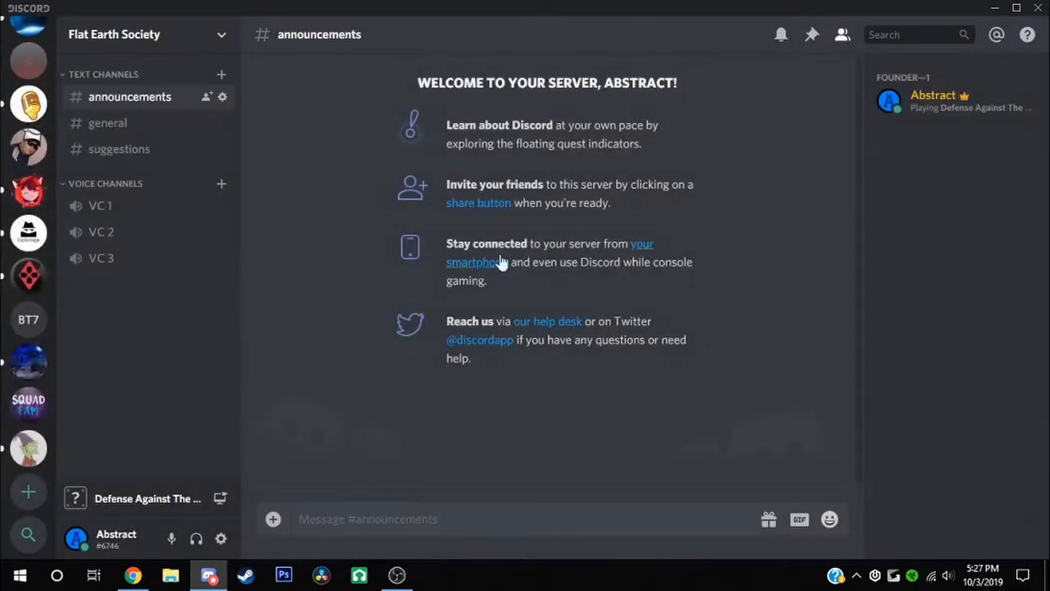
{"action": "left_click", "coordinate": [185, 51]}
{"action": "left_click", "coordinate": [174, 134]}
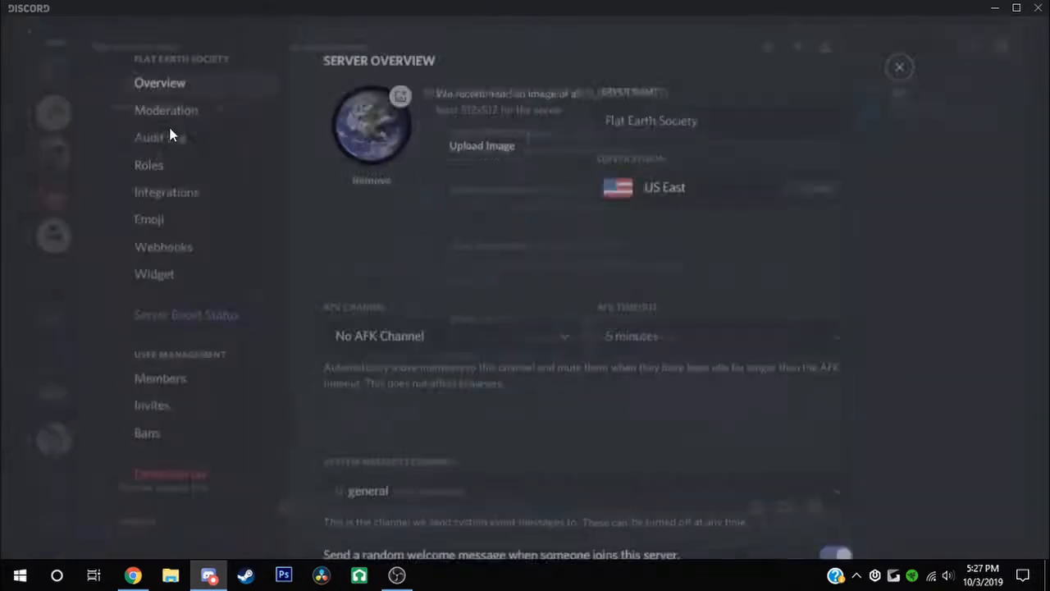
{"action": "left_click", "coordinate": [200, 174]}
{"action": "scroll", "coordinate": [610, 333], "scroll_direction": "down", "scroll_amount": 12}
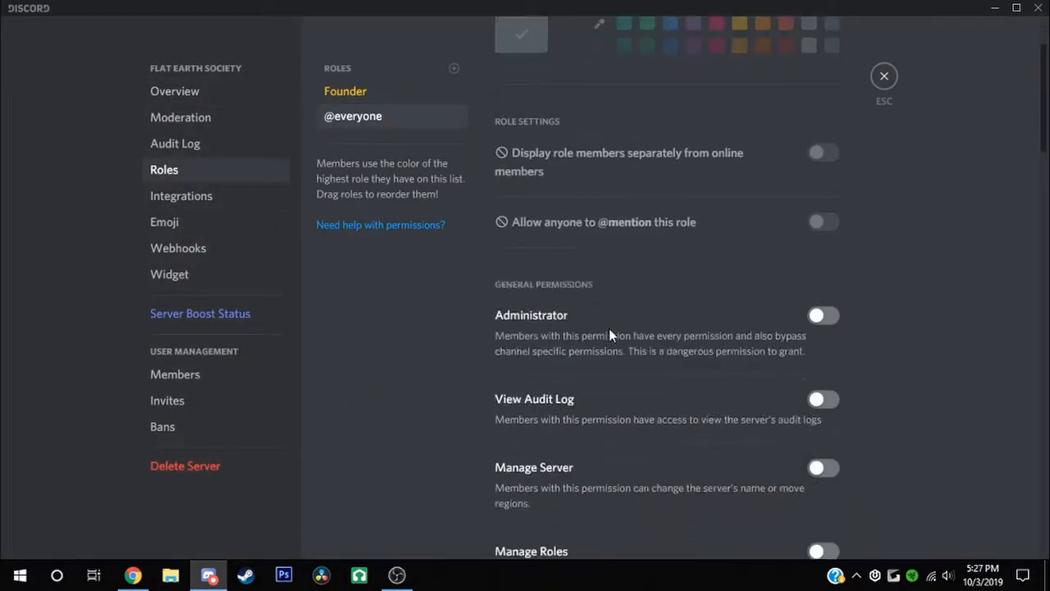
{"action": "scroll", "coordinate": [821, 328], "scroll_direction": "down", "scroll_amount": 10}
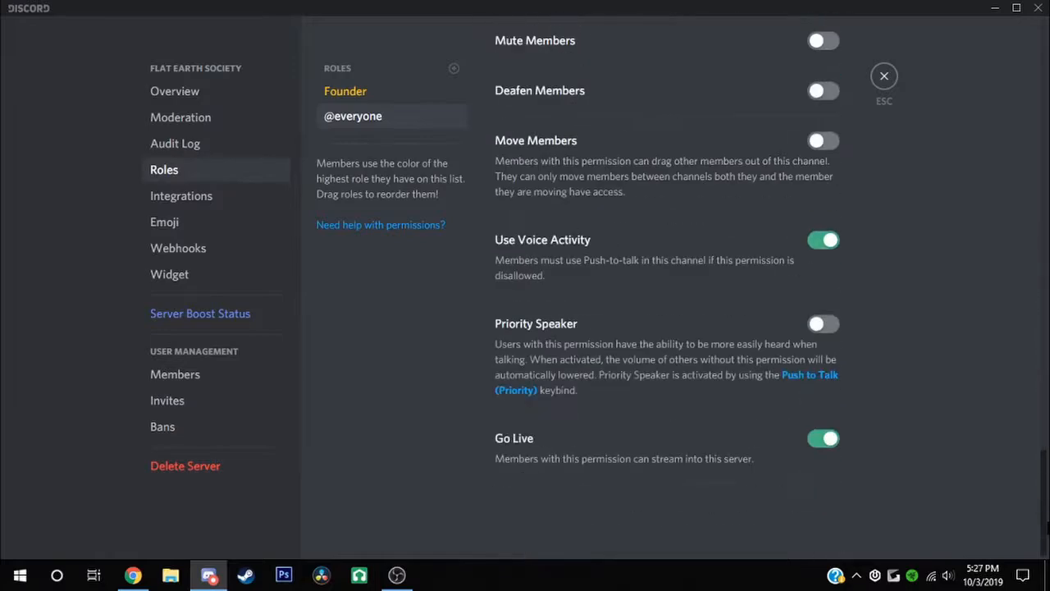
{"action": "scroll", "coordinate": [867, 287], "scroll_direction": "up", "scroll_amount": 1}
{"action": "scroll", "coordinate": [786, 353], "scroll_direction": "up", "scroll_amount": 1}
{"action": "scroll", "coordinate": [786, 353], "scroll_direction": "up", "scroll_amount": 6}
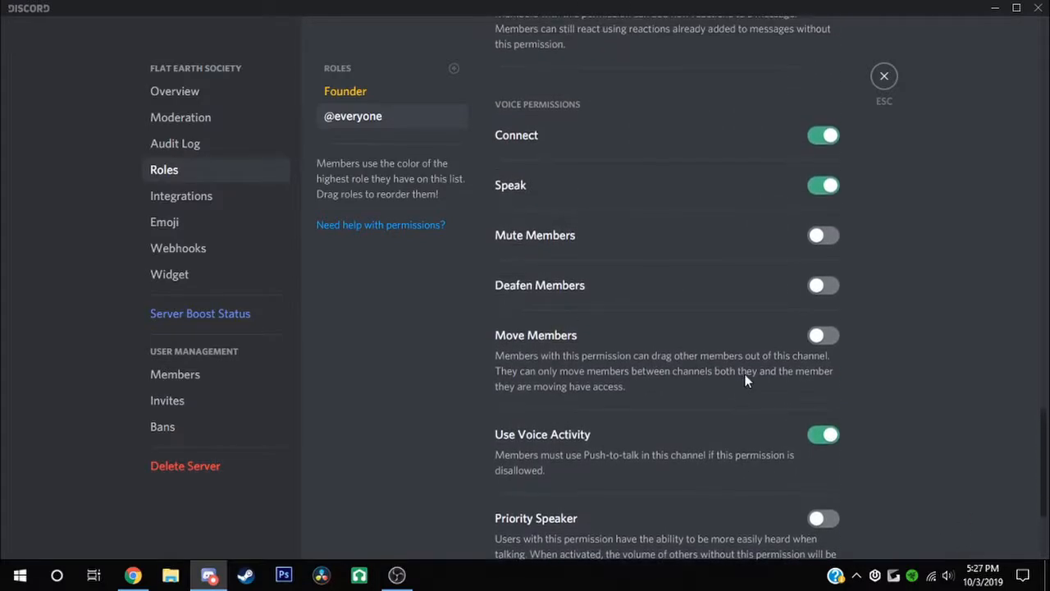
{"action": "left_click", "coordinate": [818, 263]}
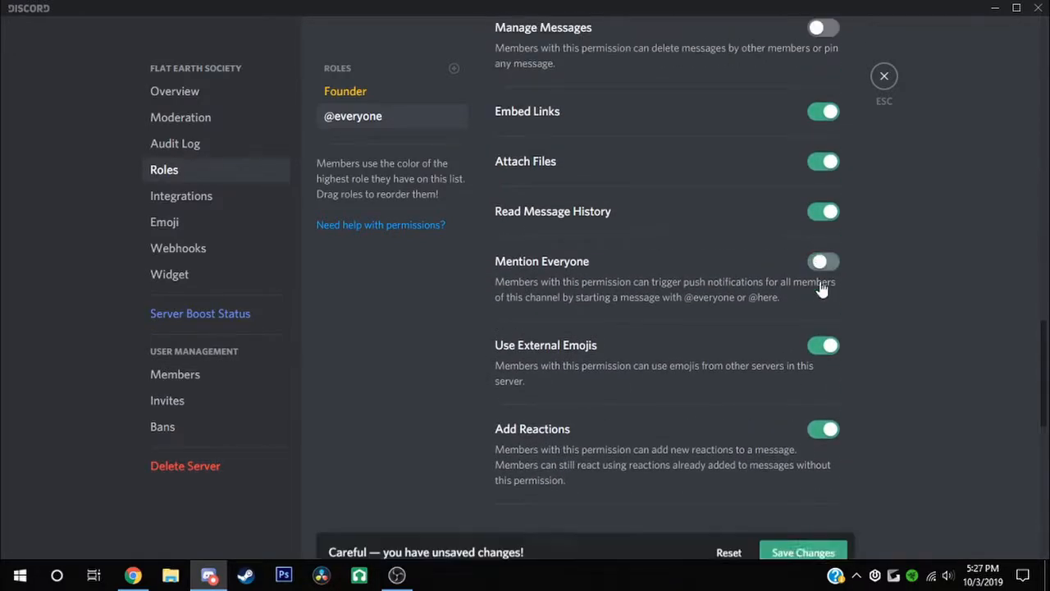
{"action": "left_click", "coordinate": [816, 518]}
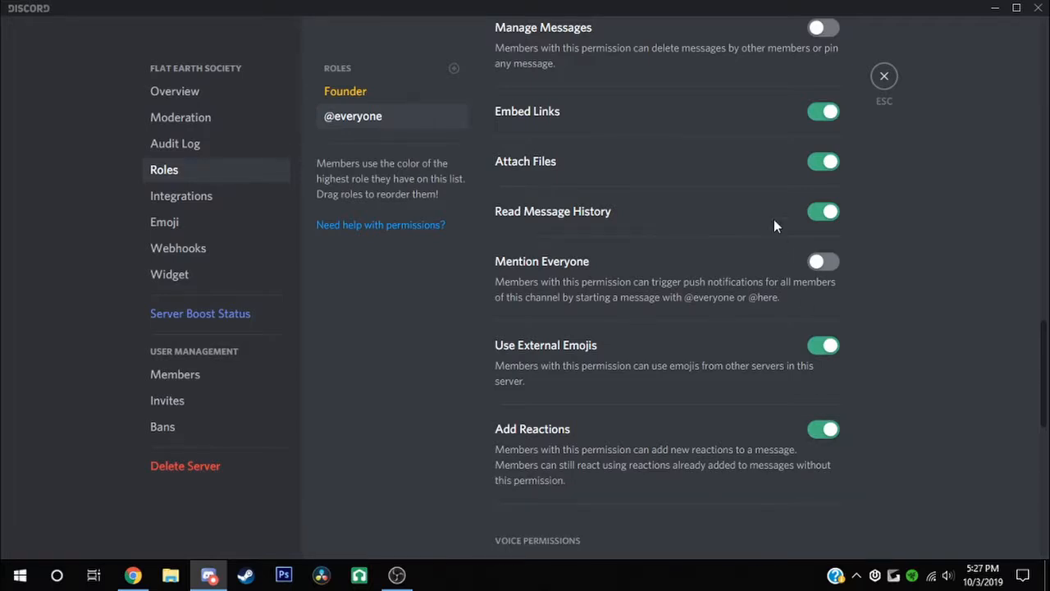
{"action": "left_click", "coordinate": [884, 79]}
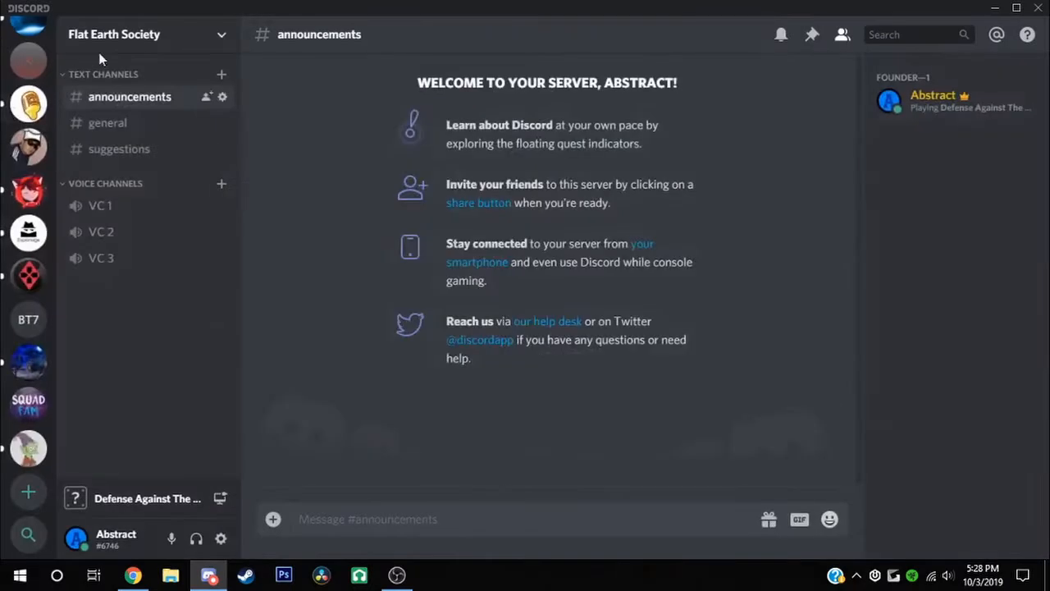
Create the #economy and #bot-commands text channels under Text Channels
{"action": "left_click", "coordinate": [222, 73]}
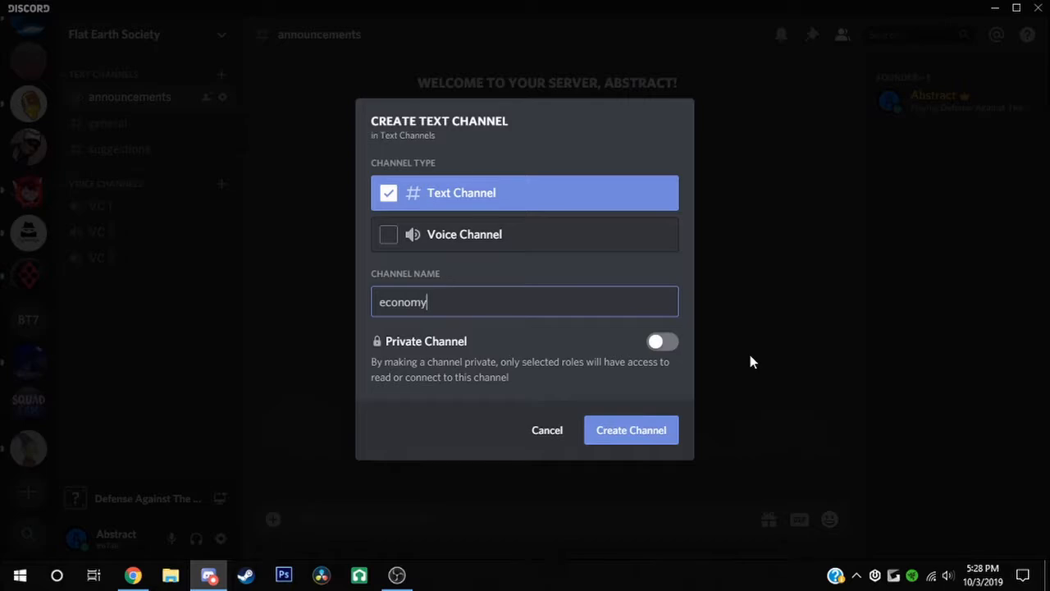
{"action": "key", "text": "Return"}
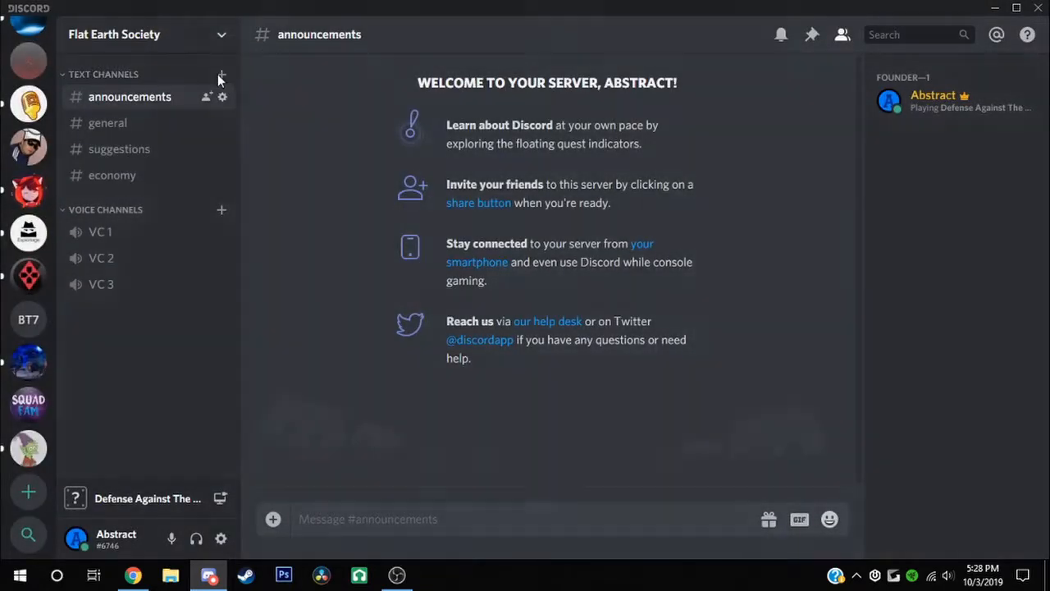
{"action": "left_click", "coordinate": [220, 74]}
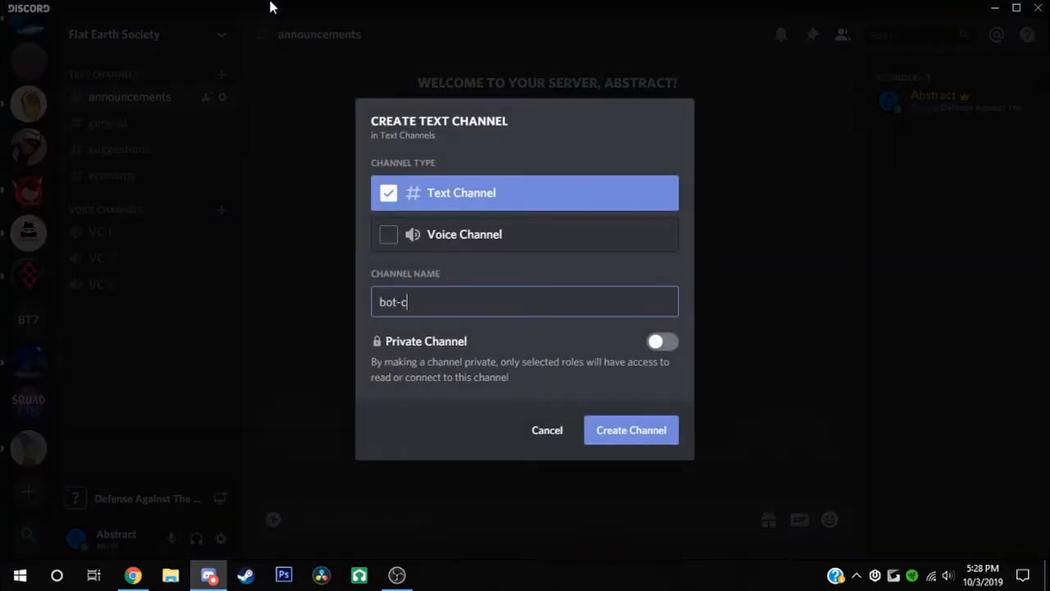
{"action": "type", "text": "bot-commands"}
{"action": "key", "text": "Return"}
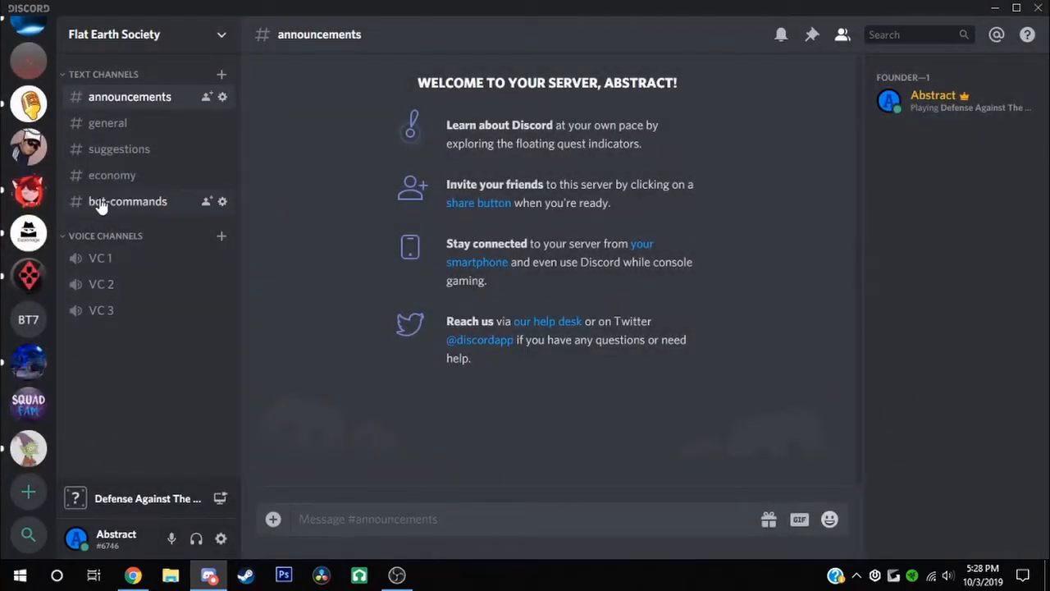
{"action": "scroll", "coordinate": [23, 168], "scroll_direction": "up", "scroll_amount": 2}
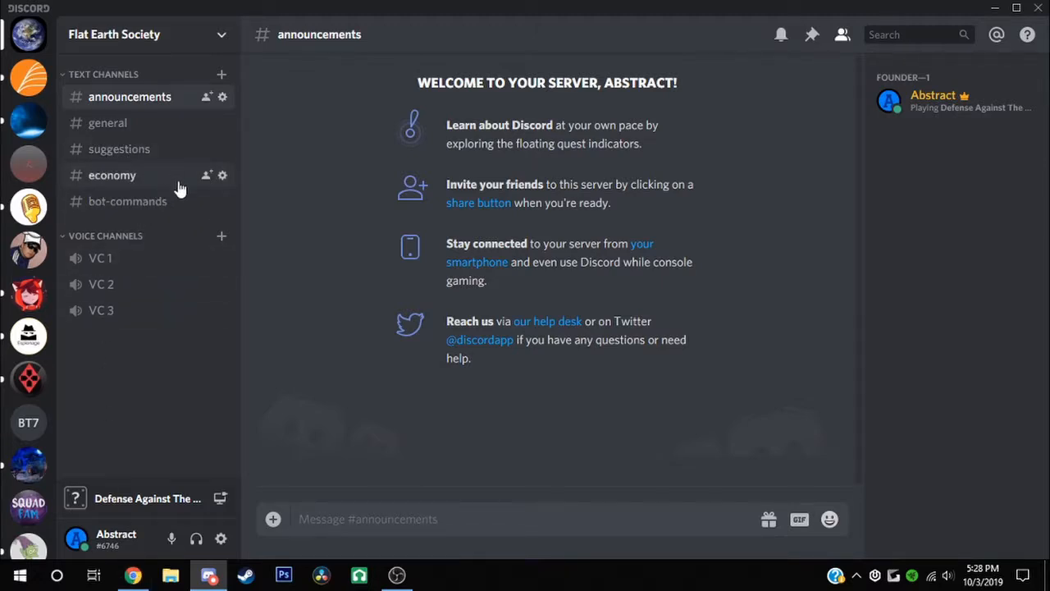
In Chrome, dismiss the downloads bar and open the discordbots.org bot list in a new tab
{"action": "left_click", "coordinate": [133, 574]}
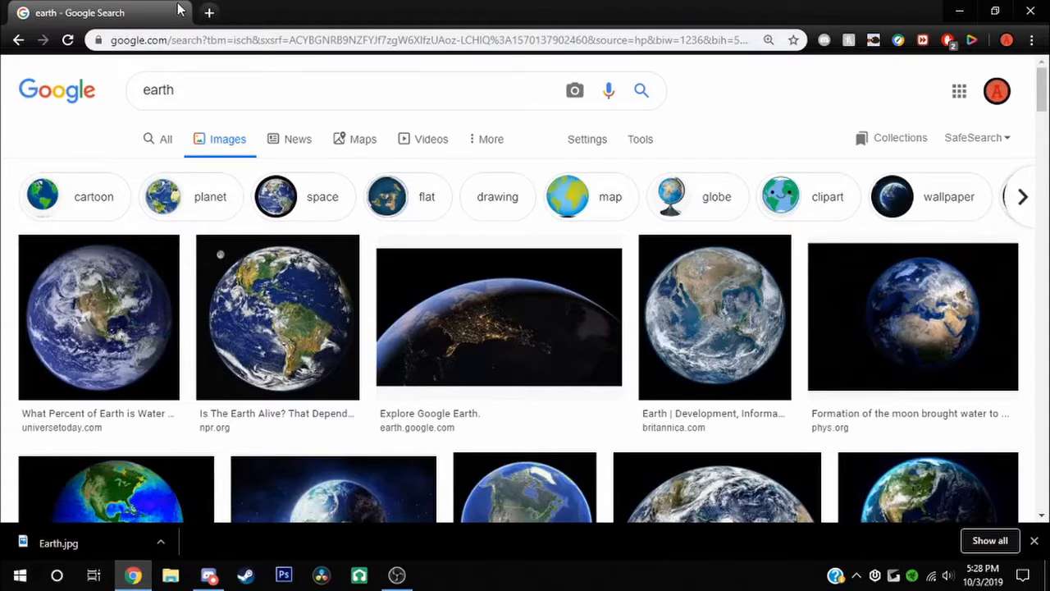
{"action": "left_click", "coordinate": [1034, 540]}
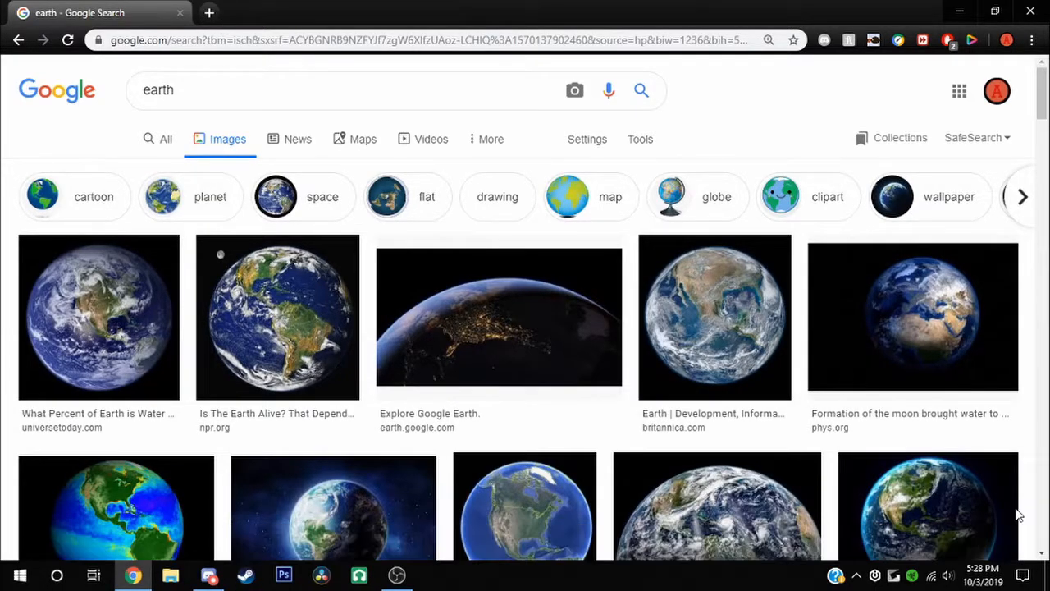
{"action": "left_click", "coordinate": [211, 12]}
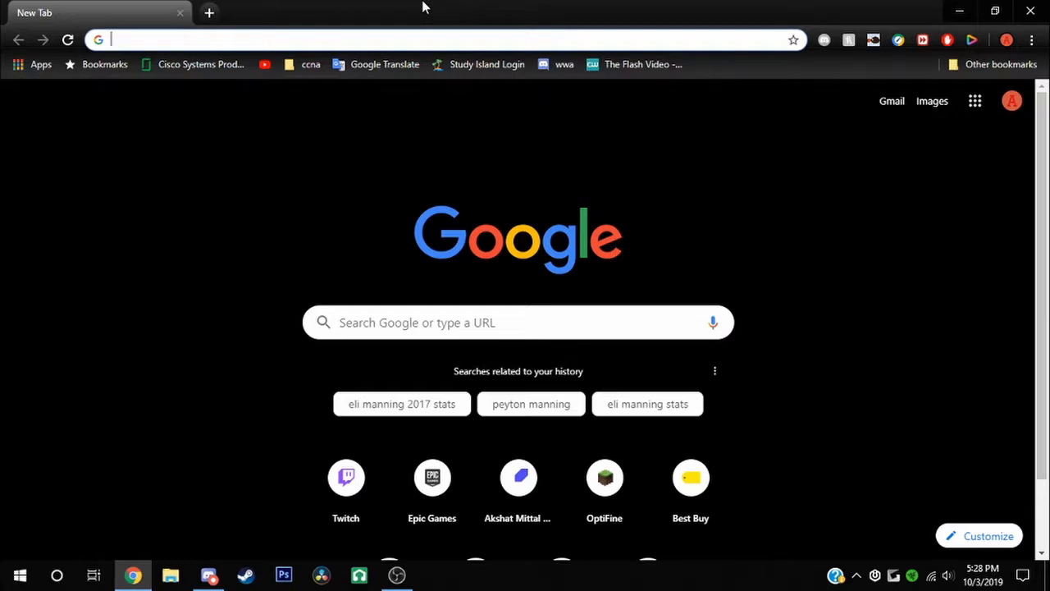
{"action": "type", "text": "discord"}
{"action": "key", "text": "Return"}
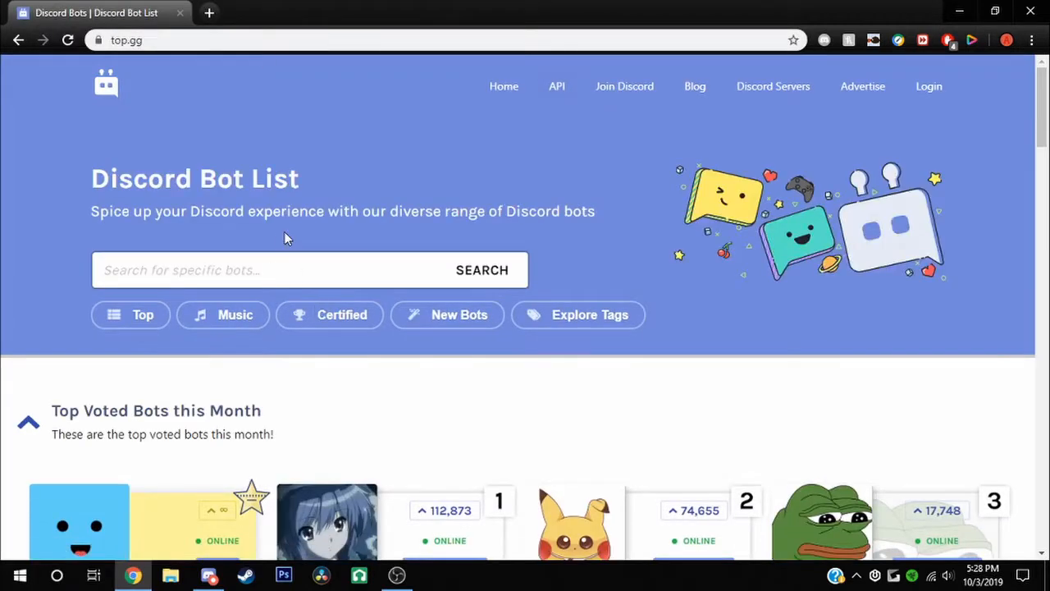
Search the top.gg bot list for Mee6 and look over the results
{"action": "left_click", "coordinate": [246, 271]}
{"action": "scroll", "coordinate": [312, 133], "scroll_direction": "down", "scroll_amount": 3}
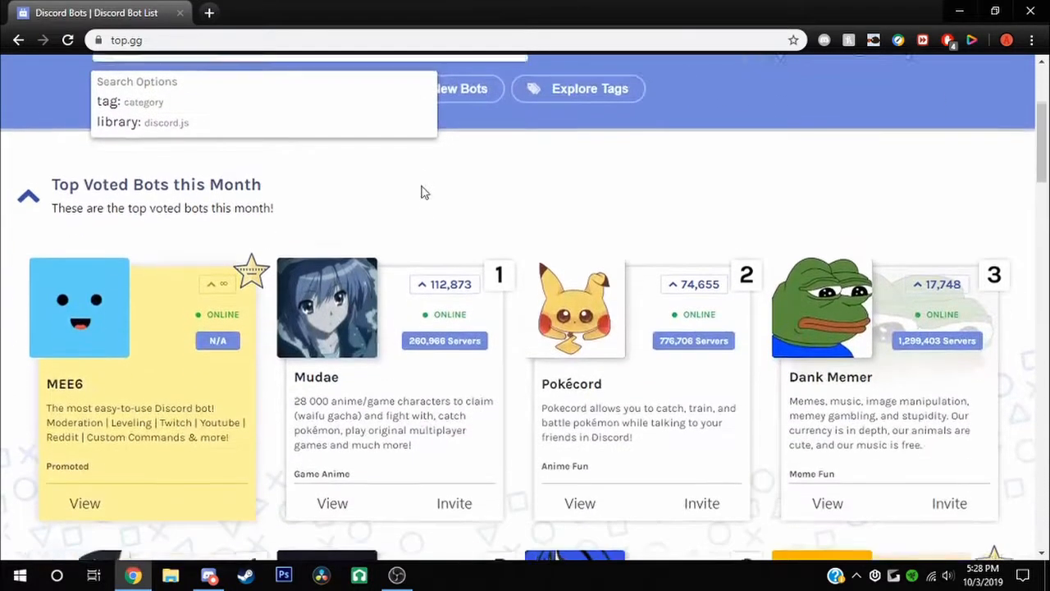
{"action": "scroll", "coordinate": [413, 145], "scroll_direction": "up", "scroll_amount": 3}
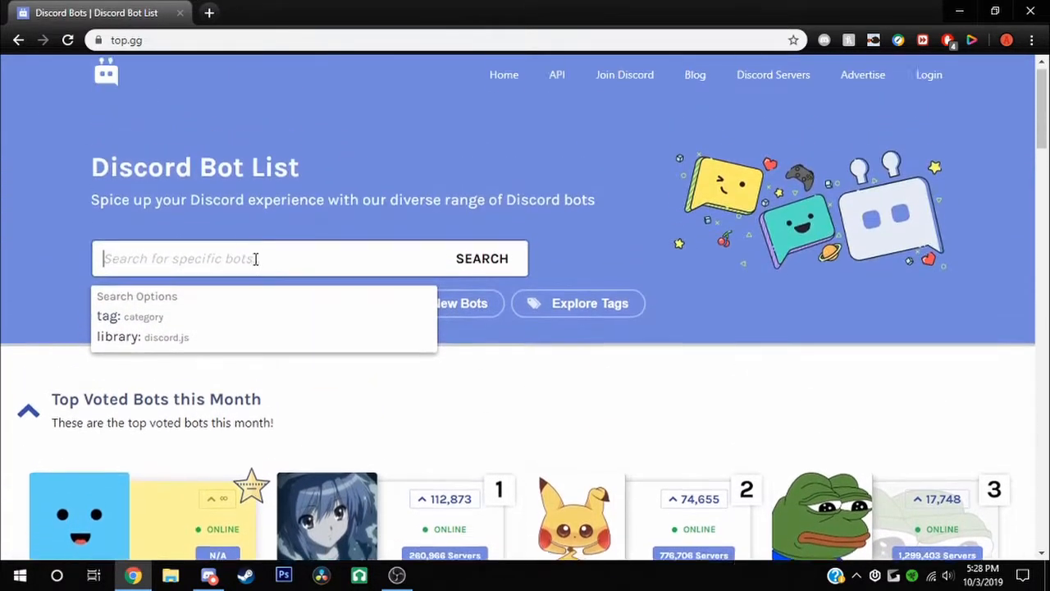
{"action": "type", "text": "Mee6"}
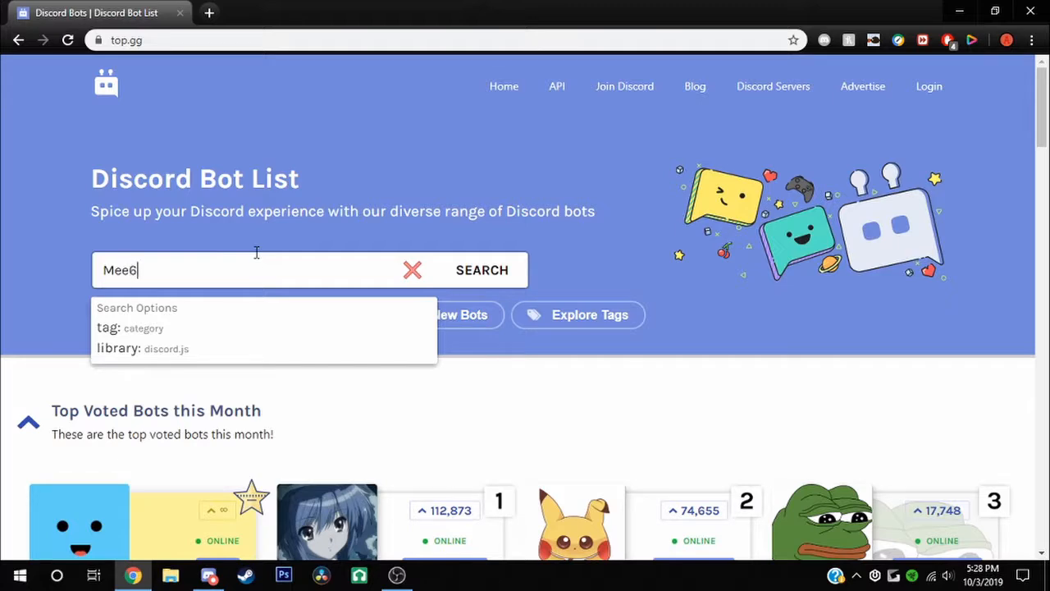
{"action": "key", "text": "Return"}
{"action": "scroll", "coordinate": [211, 335], "scroll_direction": "down", "scroll_amount": 4}
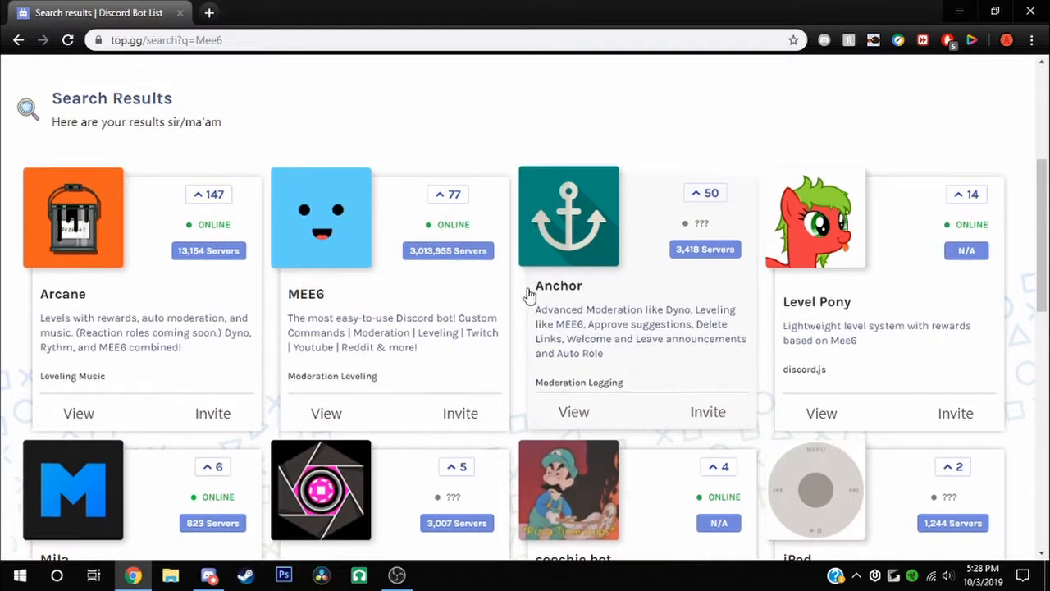
{"action": "scroll", "coordinate": [528, 301], "scroll_direction": "up", "scroll_amount": 5}
Replace the search text and run a search for Centro instead
{"action": "left_click_drag", "start_coordinate": [293, 271], "coordinate": [4, 241]}
{"action": "type", "text": "Cd"}
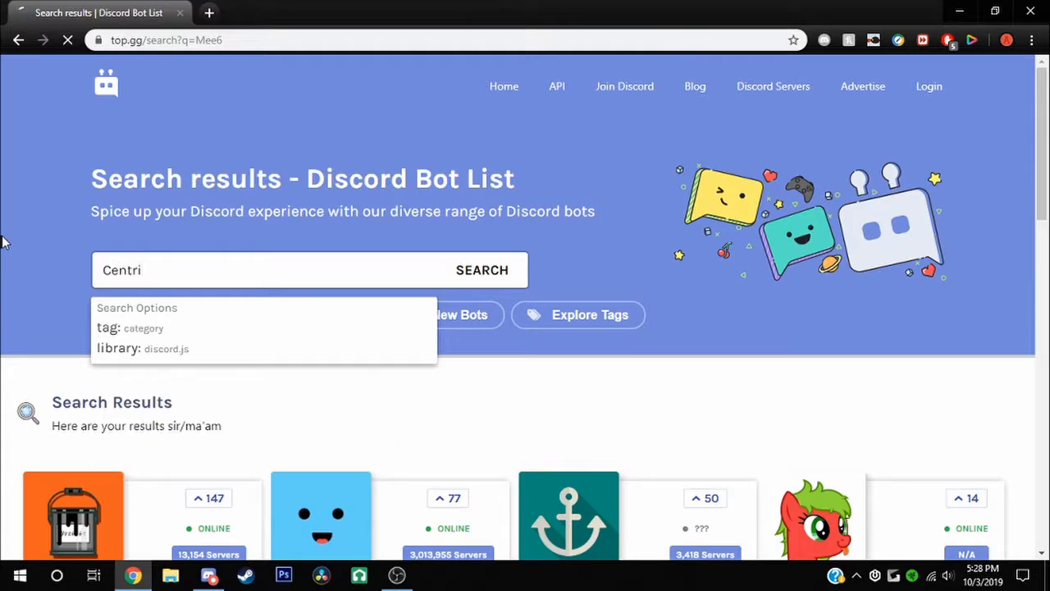
{"action": "scroll", "coordinate": [197, 164], "scroll_direction": "down", "scroll_amount": 1}
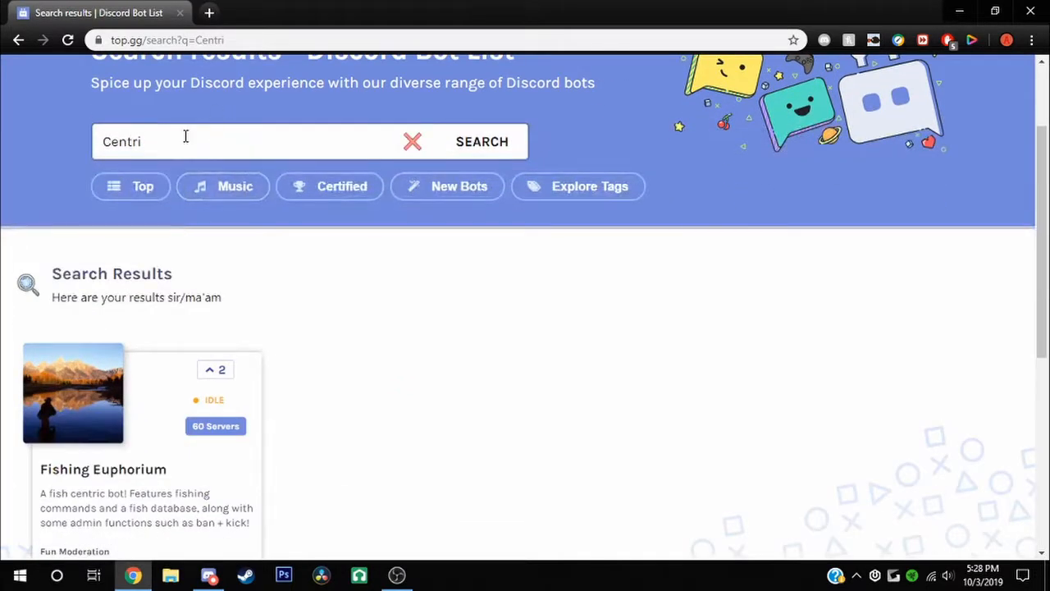
{"action": "left_click", "coordinate": [186, 136]}
{"action": "key", "text": "BackSpace"}
{"action": "type", "text": "o"}
{"action": "key", "text": "Return"}
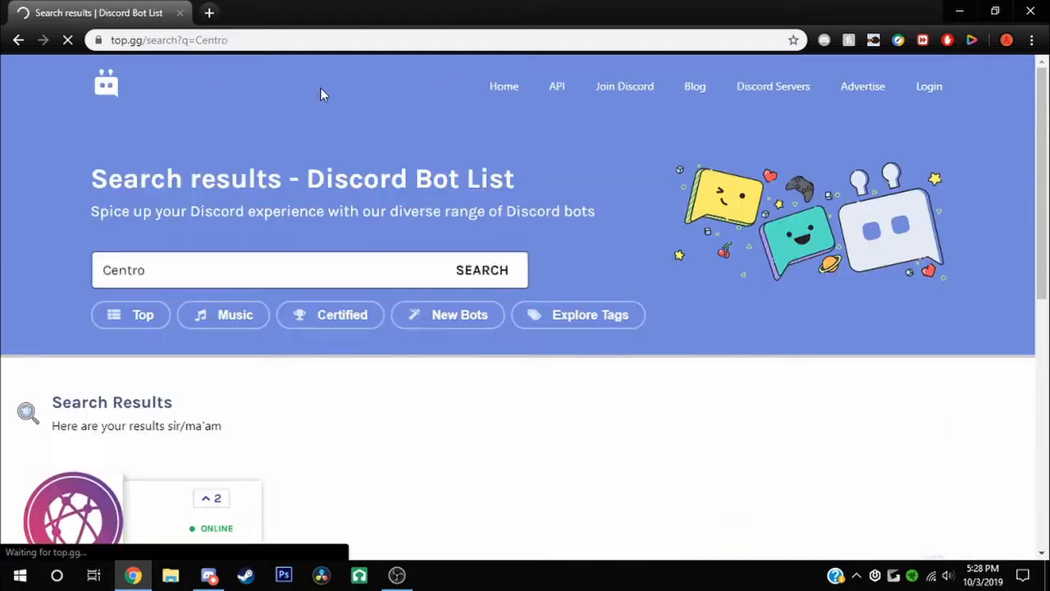
{"action": "scroll", "coordinate": [214, 279], "scroll_direction": "down", "scroll_amount": 2}
Clear the search, look up UnbelievaBoat, and open its bot page
{"action": "left_click_drag", "start_coordinate": [190, 118], "coordinate": [4, 6]}
{"action": "key", "text": "BackSpace"}
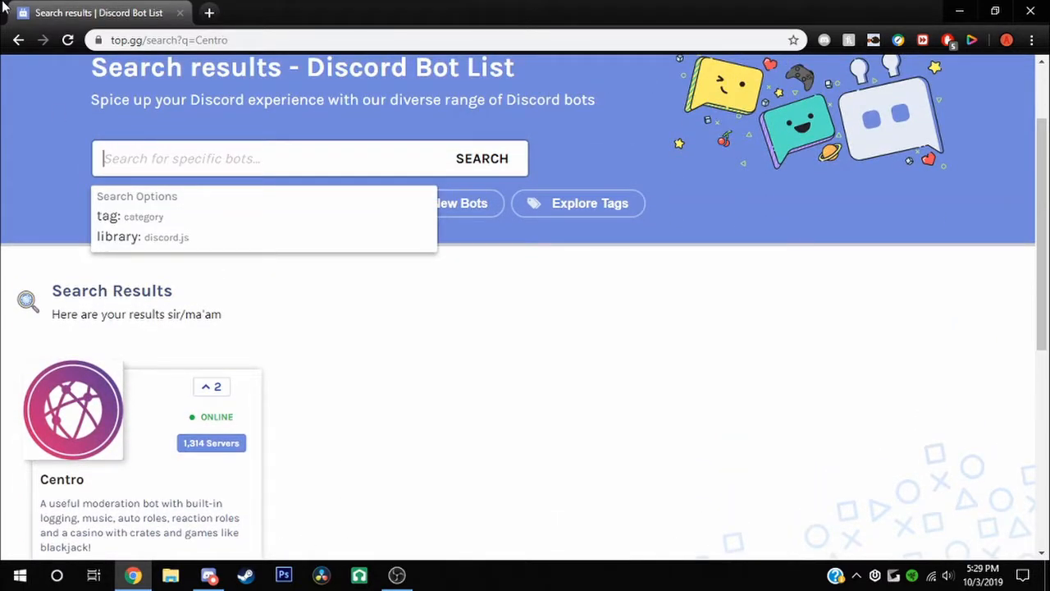
{"action": "type", "text": "Unv"}
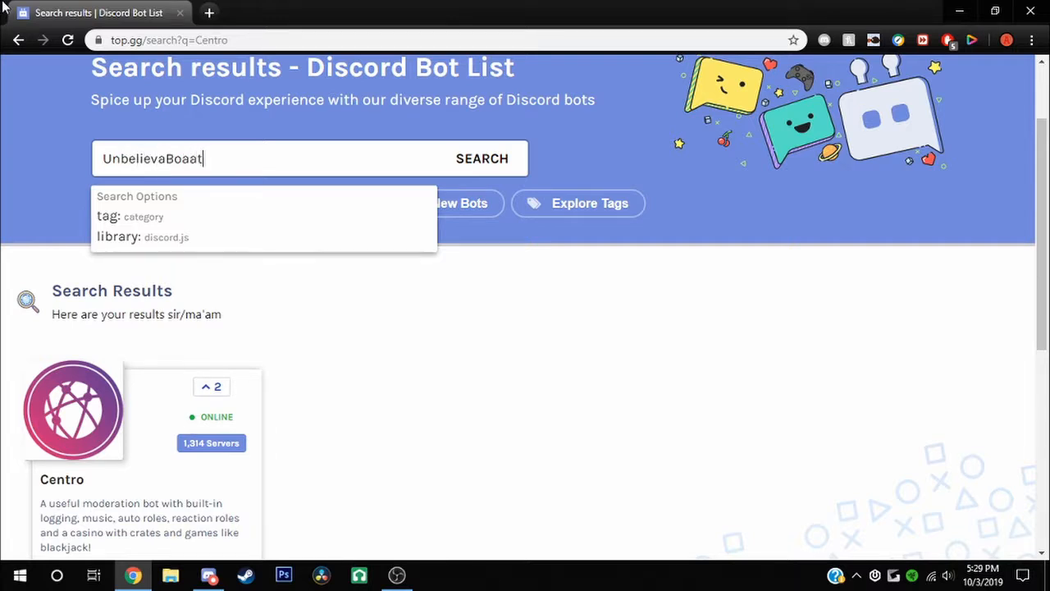
{"action": "scroll", "coordinate": [164, 493], "scroll_direction": "down", "scroll_amount": 2}
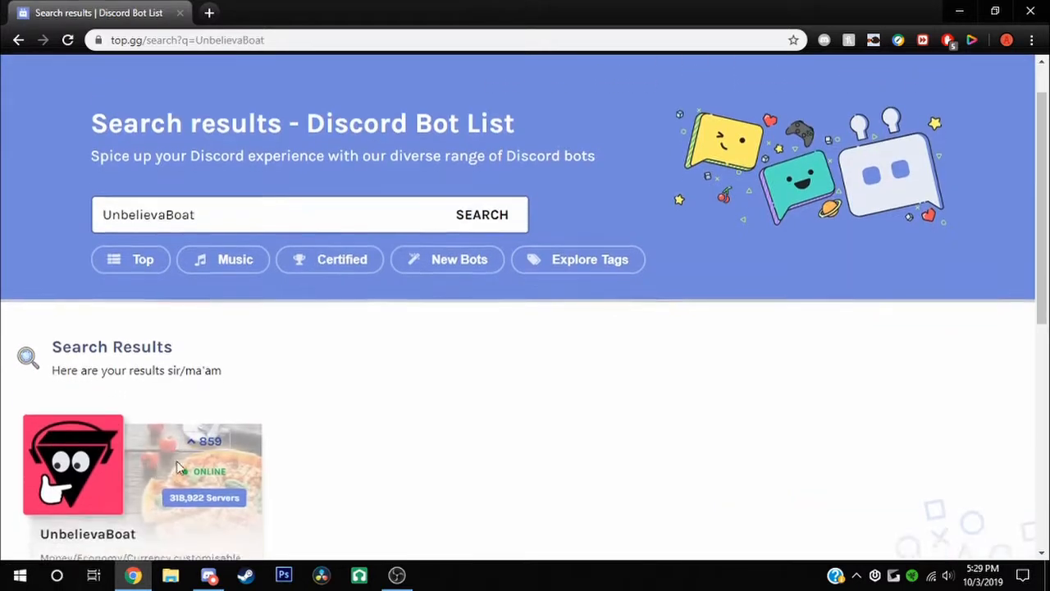
{"action": "left_click", "coordinate": [207, 534]}
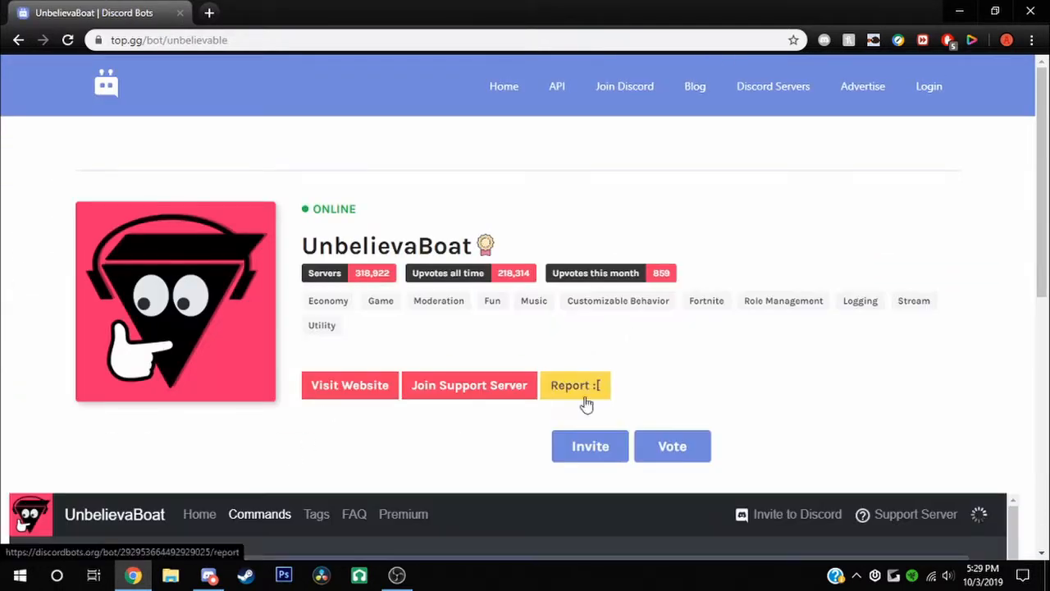
Authorize UnbelievaBoat into Flat Earth Society, pass the reCAPTCHA, and close the thank-you tab
{"action": "left_click", "coordinate": [592, 457]}
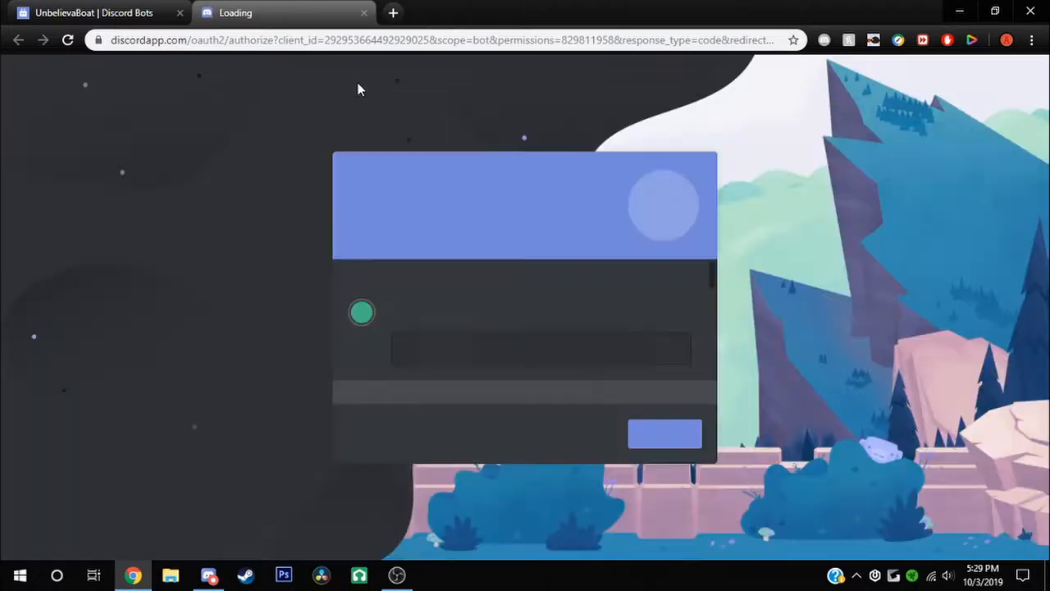
{"action": "left_click", "coordinate": [564, 361]}
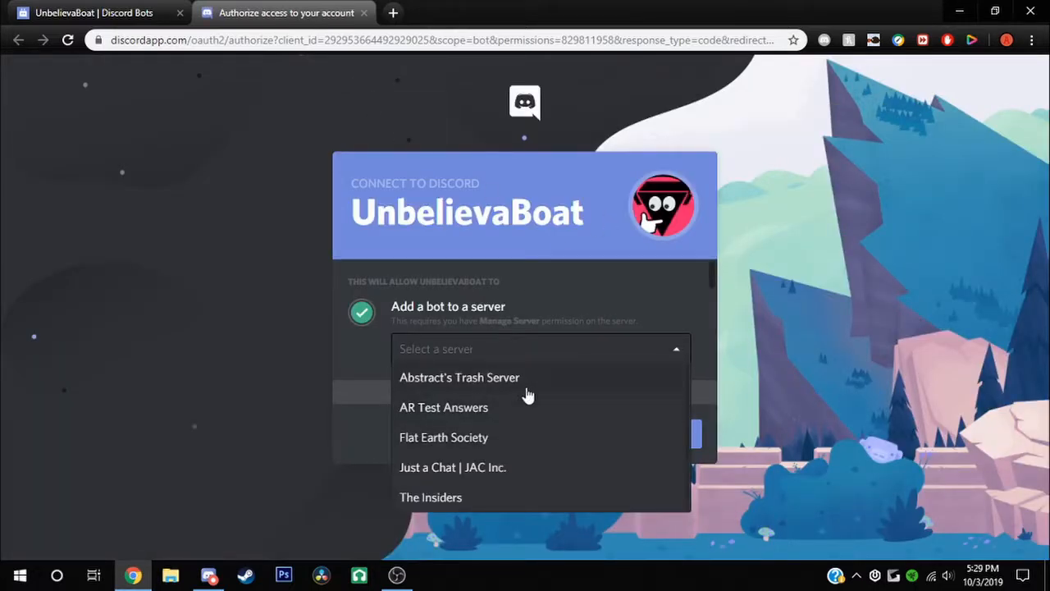
{"action": "left_click", "coordinate": [459, 435]}
{"action": "left_click", "coordinate": [669, 435]}
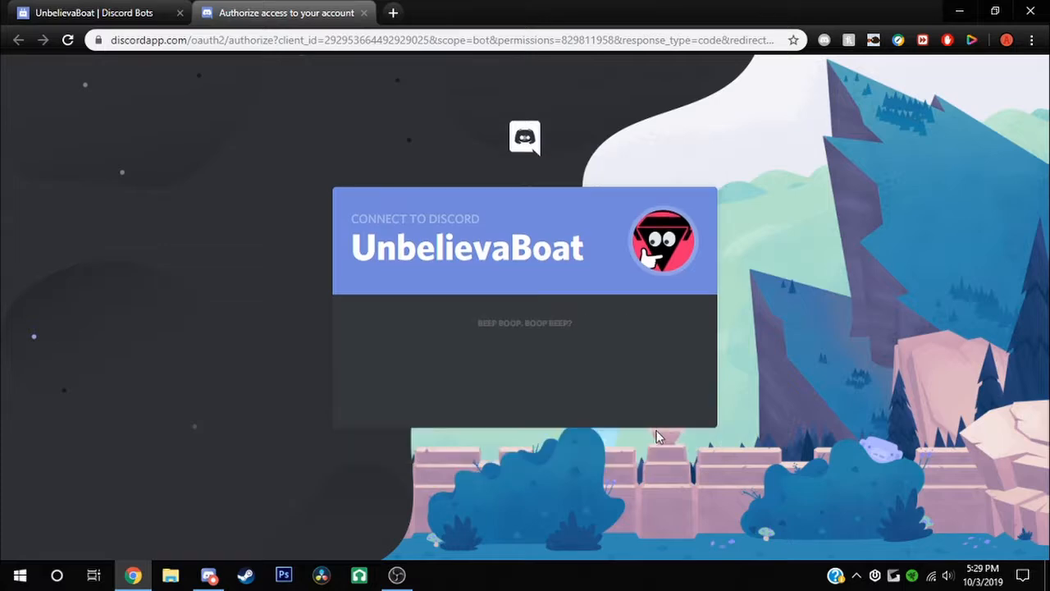
{"action": "left_click", "coordinate": [465, 378]}
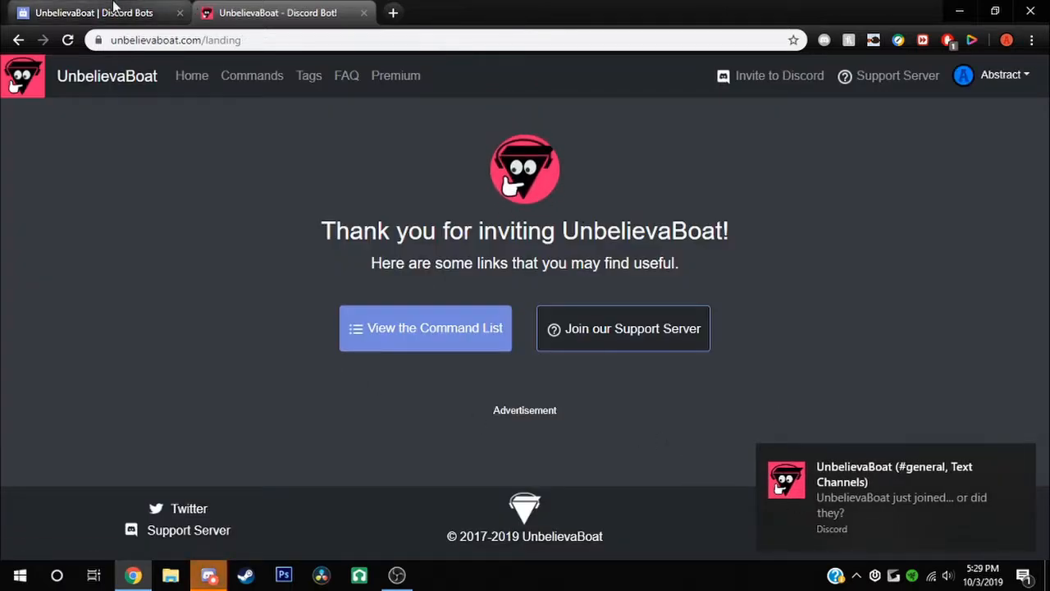
{"action": "left_click", "coordinate": [364, 13]}
{"action": "left_click", "coordinate": [210, 577]}
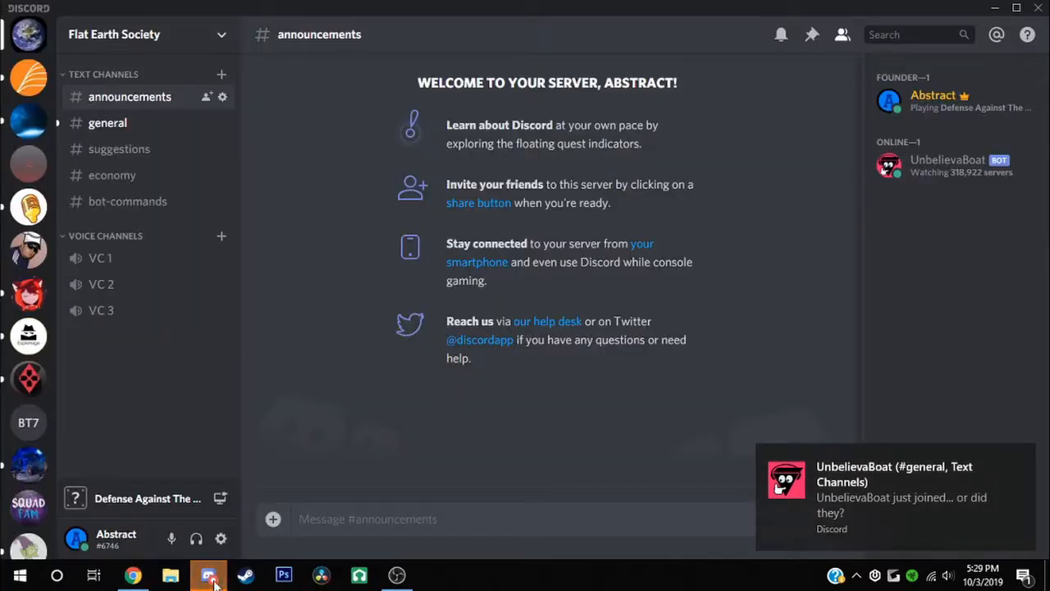
Open Flat Earth Society's Server Settings at the Roles page
{"action": "left_click", "coordinate": [213, 578]}
{"action": "left_click", "coordinate": [211, 577]}
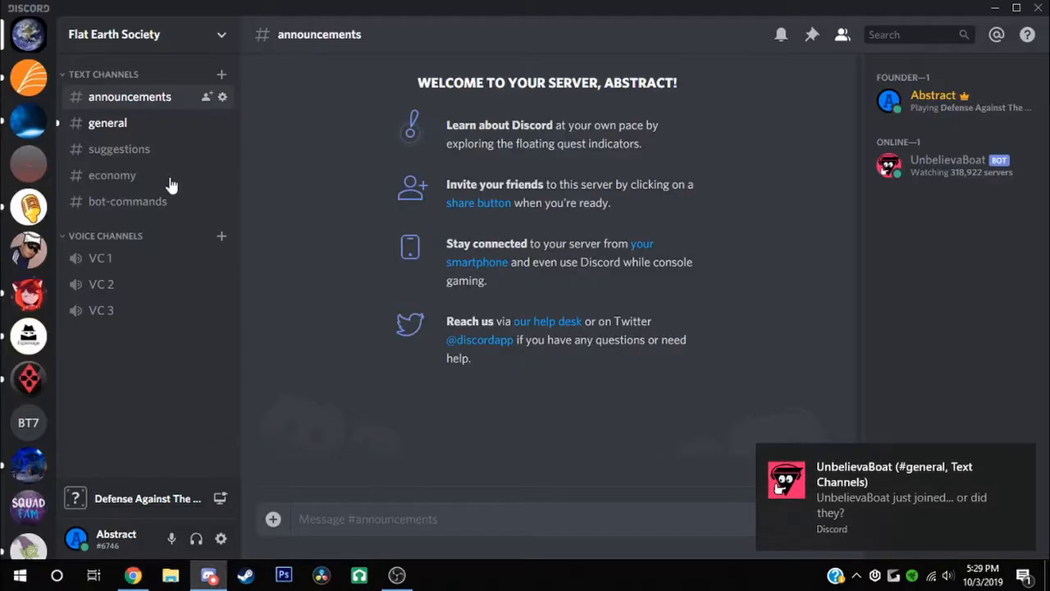
{"action": "left_click", "coordinate": [175, 50]}
{"action": "left_click", "coordinate": [117, 129]}
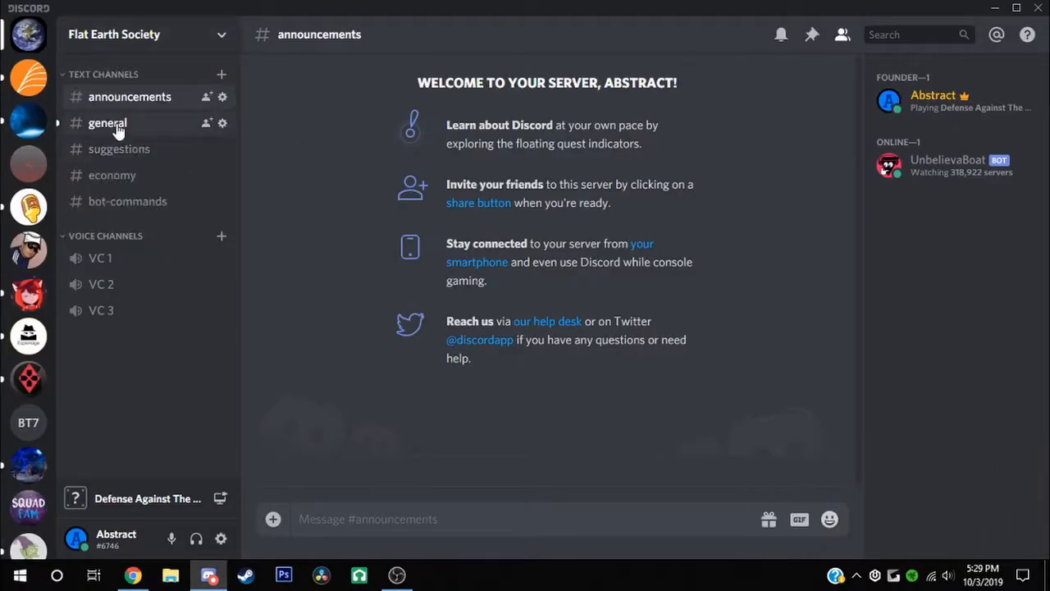
{"action": "left_click", "coordinate": [118, 129]}
{"action": "left_click", "coordinate": [168, 40]}
{"action": "left_click", "coordinate": [145, 133]}
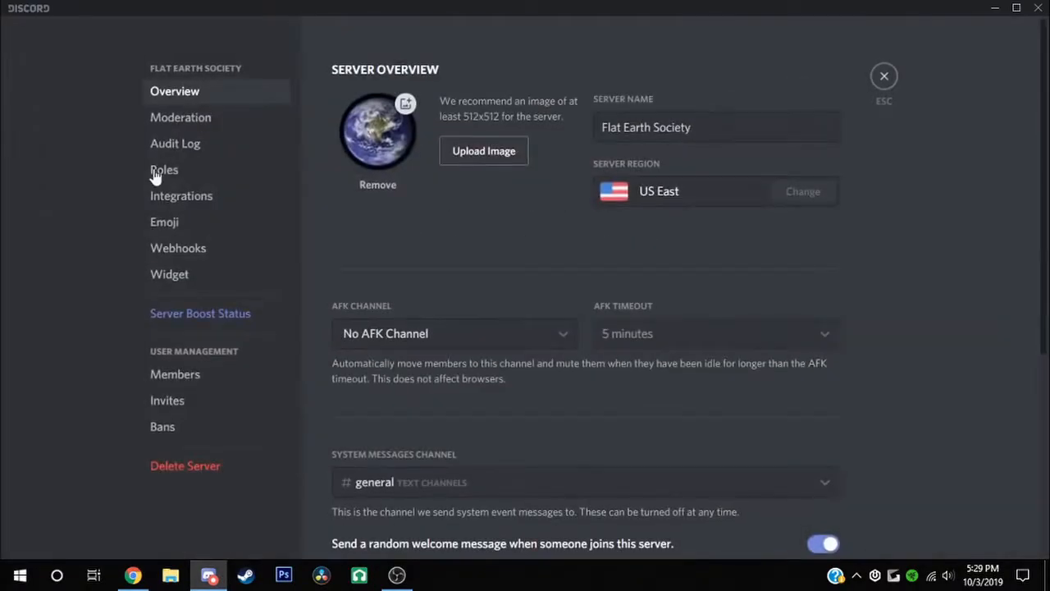
{"action": "left_click", "coordinate": [201, 176]}
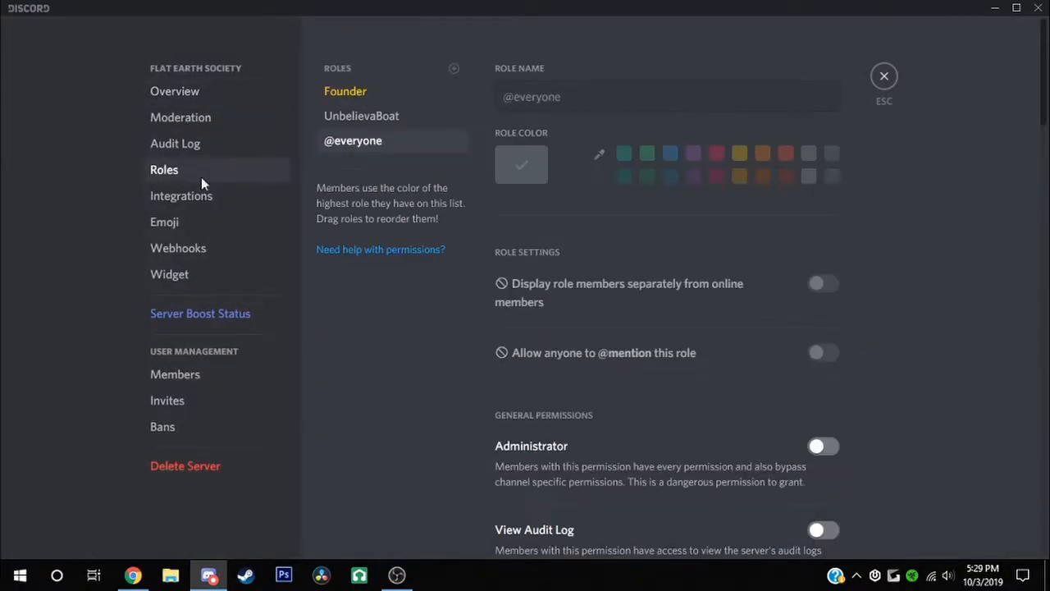
Give the UnbelievaBoat role Administrator permission and save the changes
{"action": "left_click", "coordinate": [456, 68]}
{"action": "left_click", "coordinate": [399, 114]}
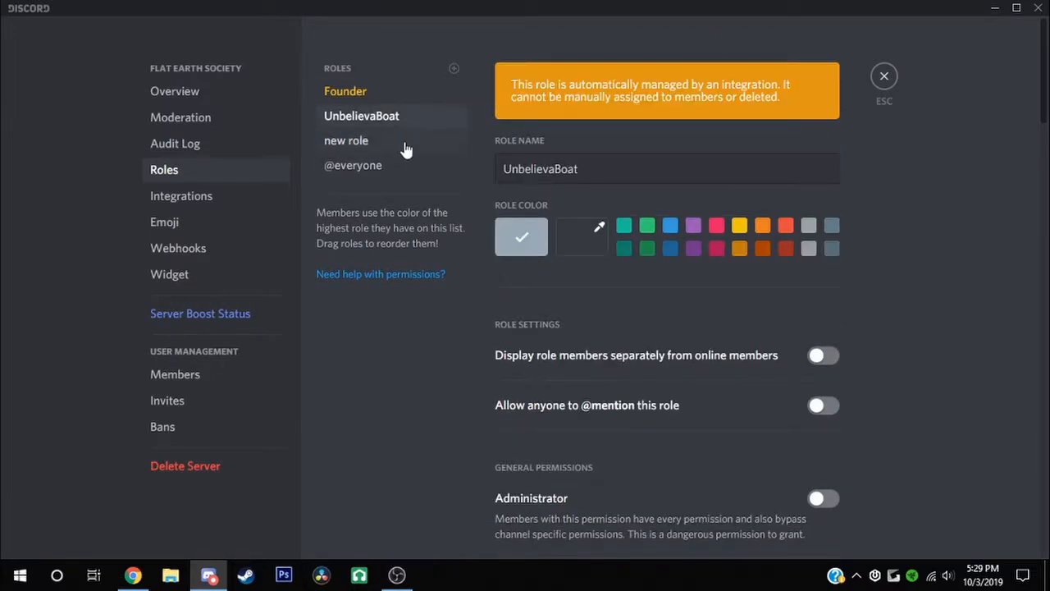
{"action": "right_click", "coordinate": [402, 143]}
{"action": "left_click", "coordinate": [402, 141]}
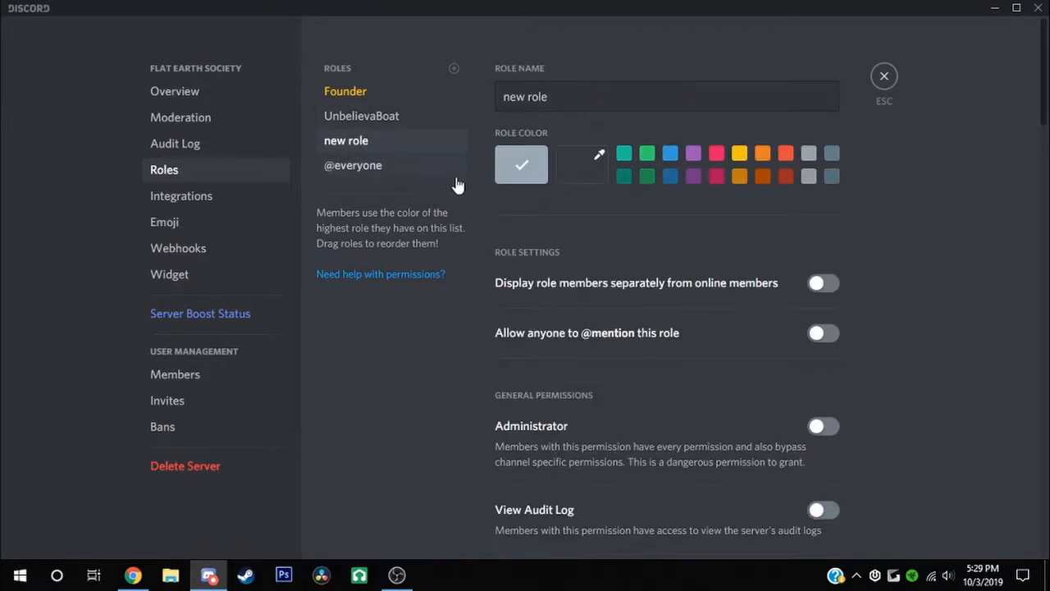
{"action": "left_click", "coordinate": [815, 428]}
{"action": "left_click", "coordinate": [767, 522]}
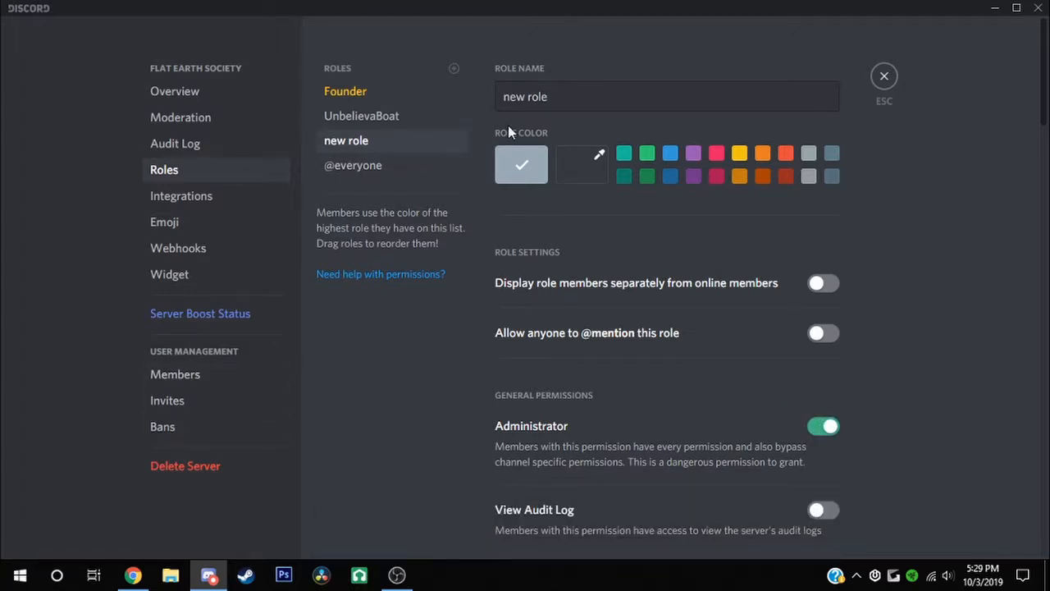
{"action": "scroll", "coordinate": [577, 311], "scroll_direction": "down", "scroll_amount": 3}
{"action": "left_click", "coordinate": [400, 121]}
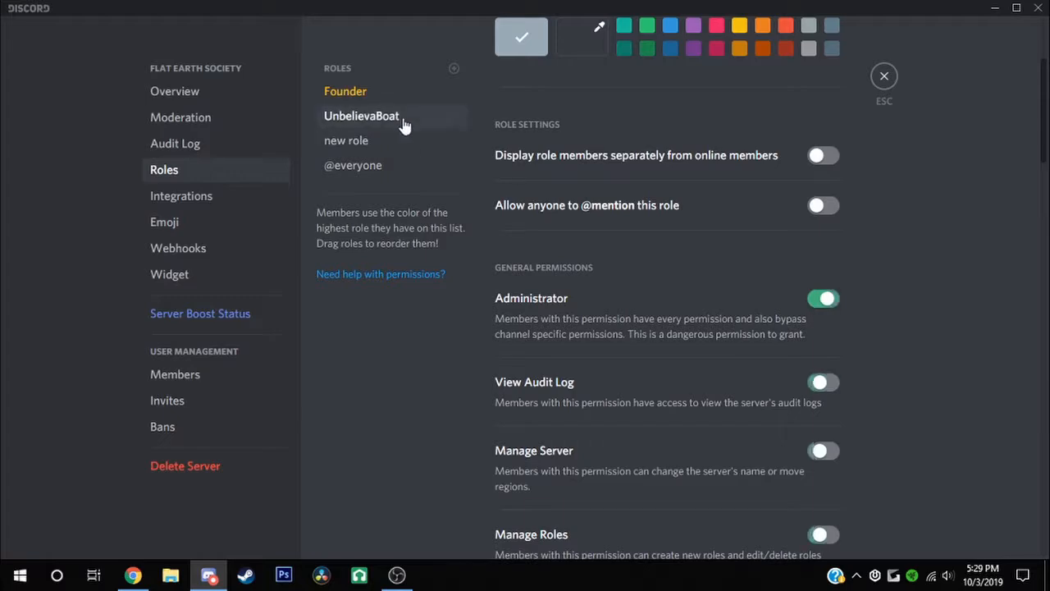
{"action": "left_click", "coordinate": [822, 299]}
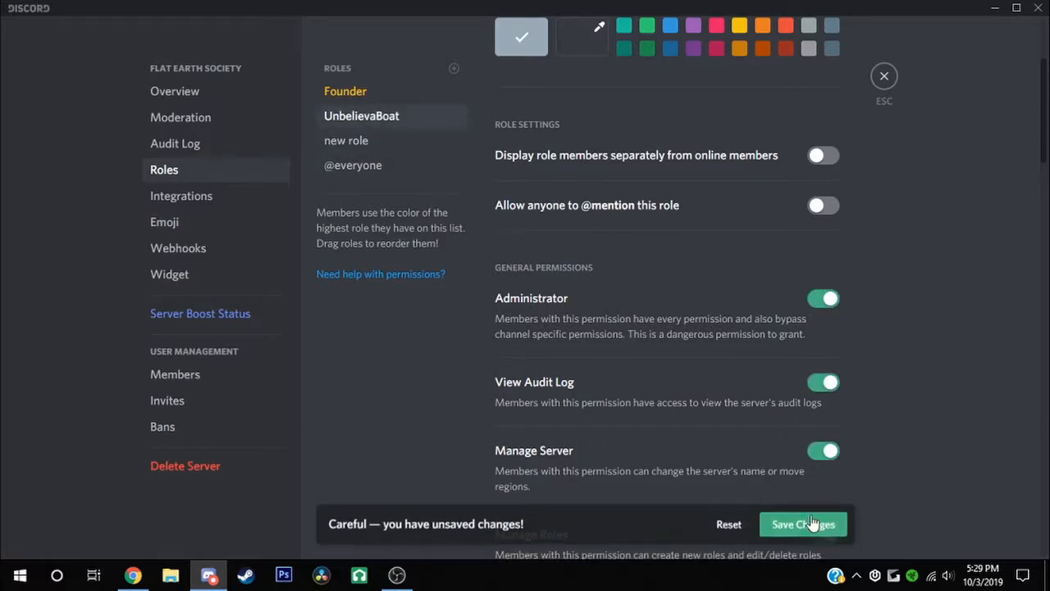
{"action": "left_click", "coordinate": [809, 523]}
Delete the leftover new role, close settings, and return to Chrome
{"action": "left_click", "coordinate": [361, 141]}
{"action": "scroll", "coordinate": [607, 211], "scroll_direction": "down", "scroll_amount": 9}
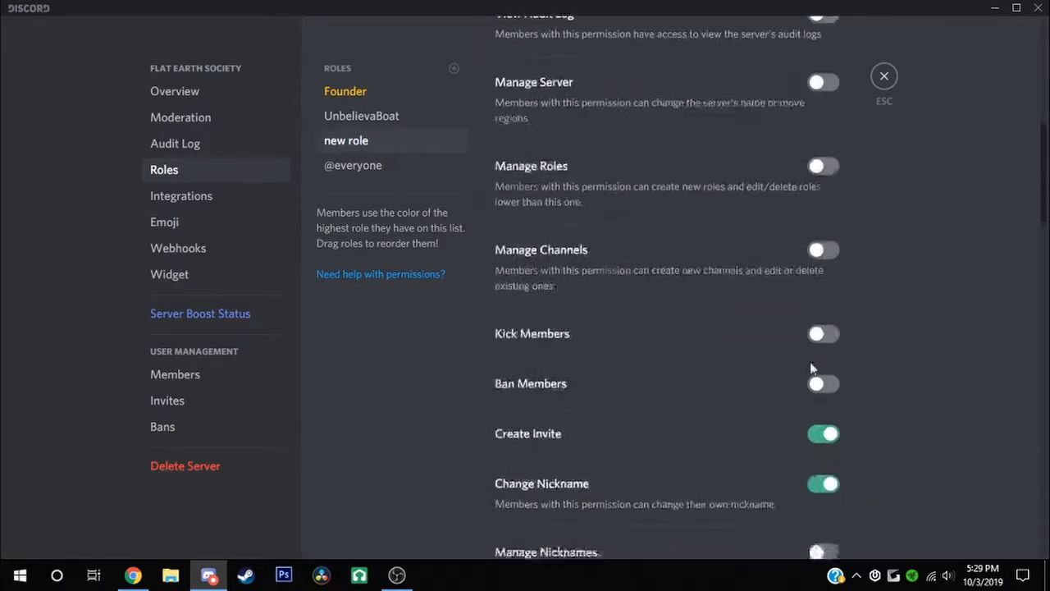
{"action": "left_click", "coordinate": [1042, 150]}
{"action": "left_click_drag", "start_coordinate": [1046, 138], "coordinate": [856, 534]}
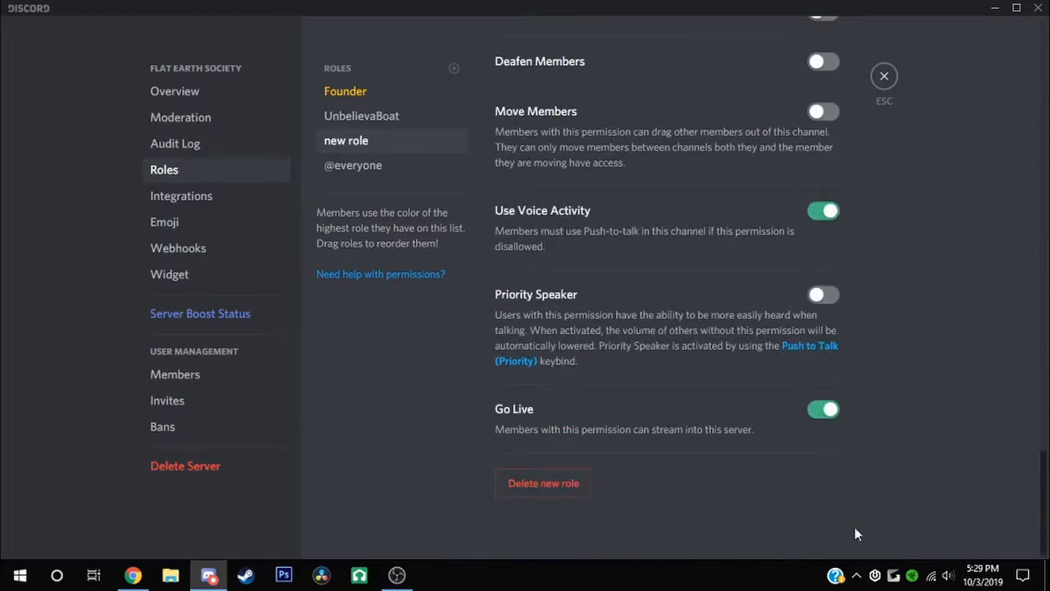
{"action": "left_click", "coordinate": [540, 484]}
{"action": "left_click", "coordinate": [596, 331]}
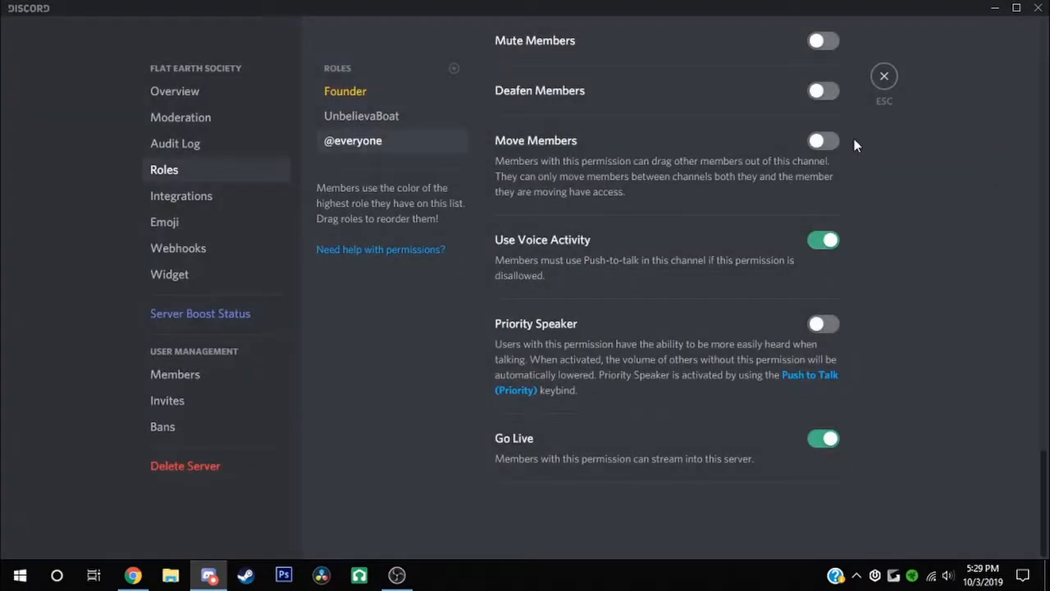
{"action": "left_click", "coordinate": [872, 80]}
{"action": "left_click", "coordinate": [132, 575]}
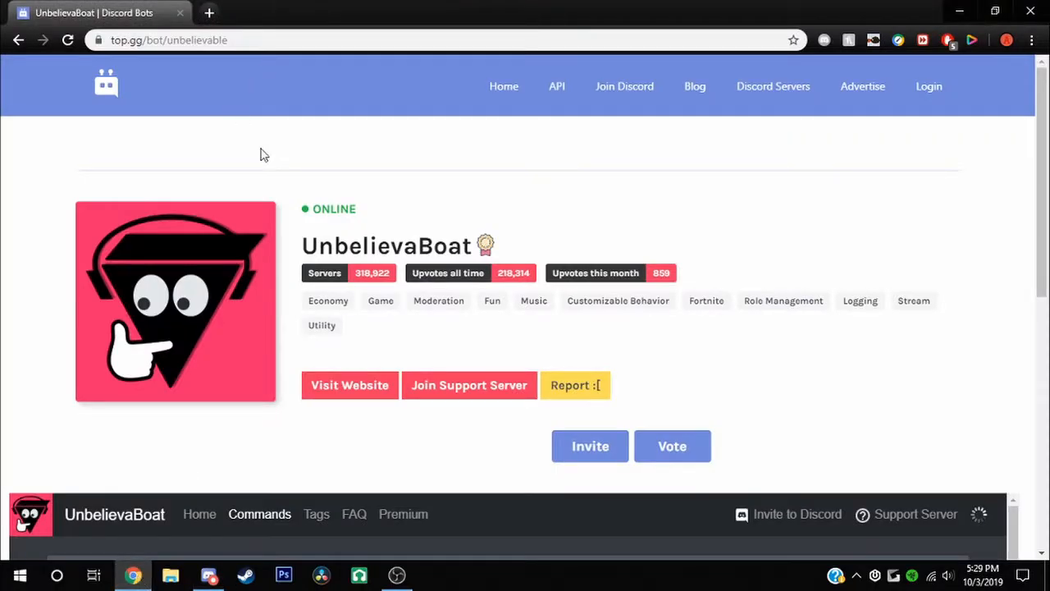
From the top.gg home page, search for Yui and open the Yui bot's page
{"action": "left_click", "coordinate": [500, 96]}
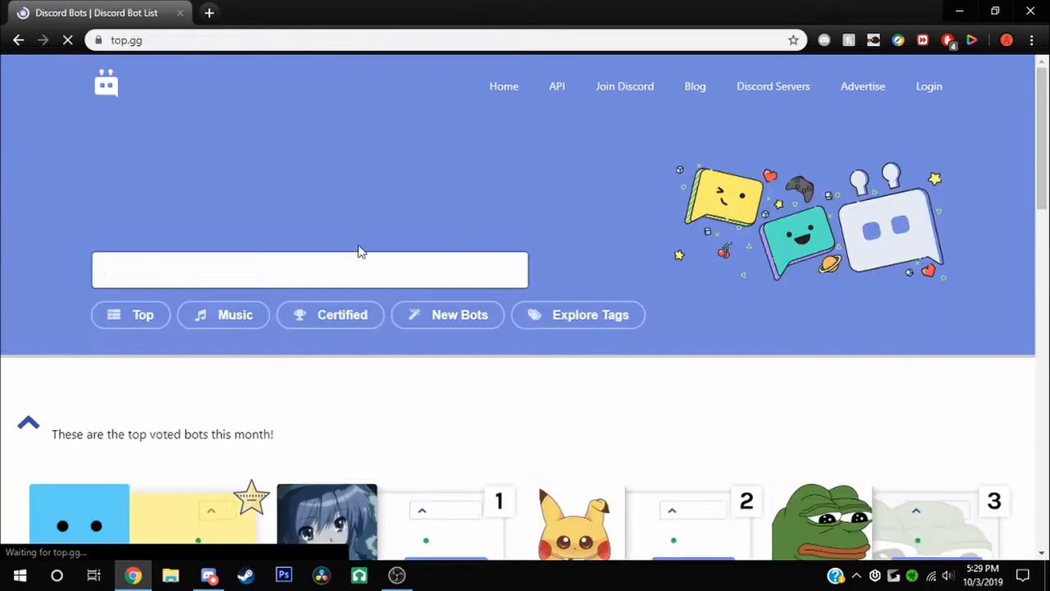
{"action": "scroll", "coordinate": [657, 231], "scroll_direction": "down", "scroll_amount": 9}
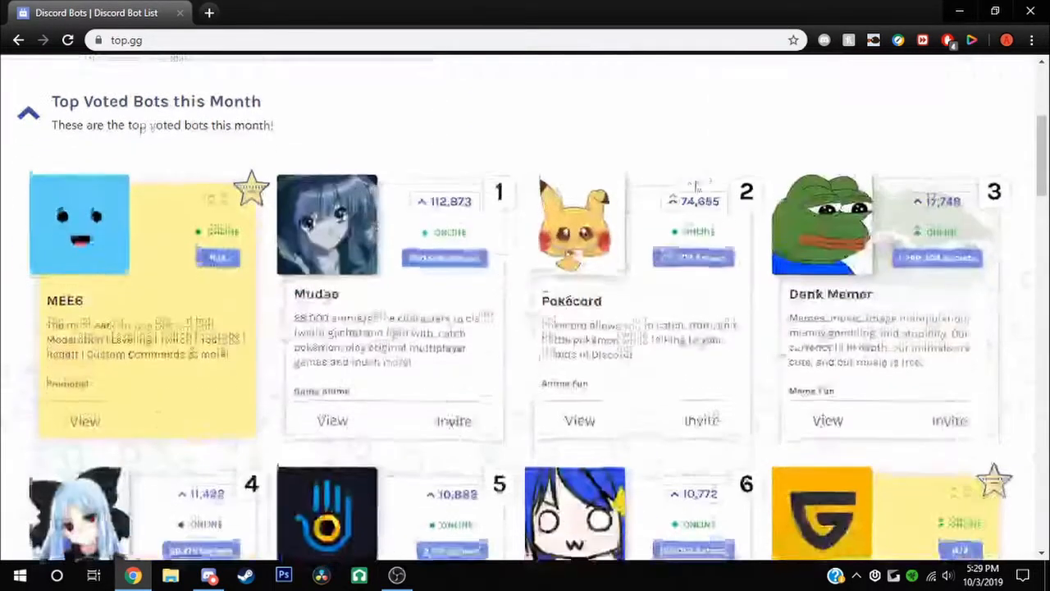
{"action": "scroll", "coordinate": [640, 263], "scroll_direction": "down", "scroll_amount": 3}
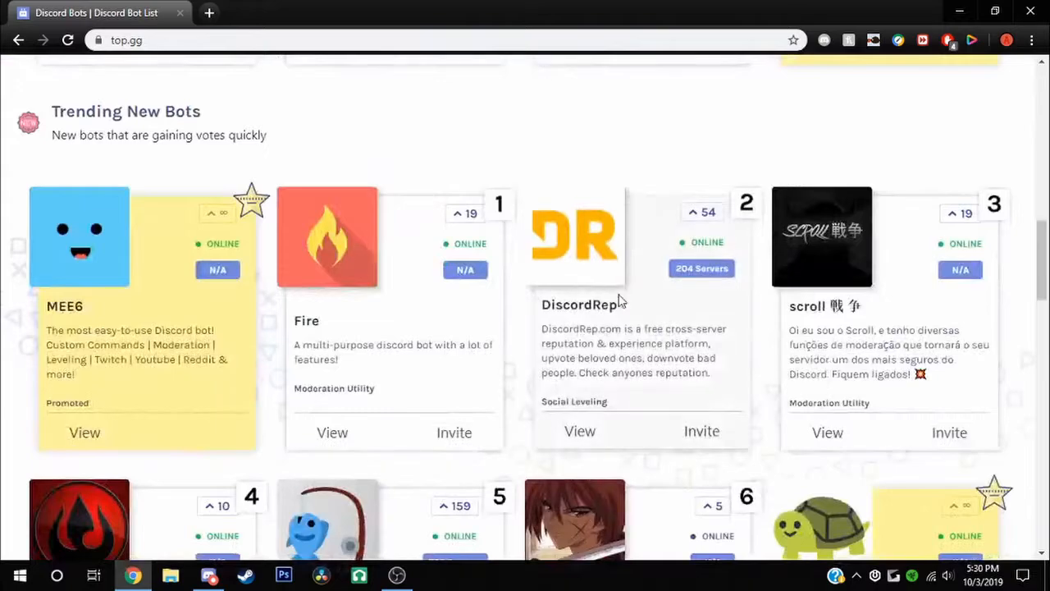
{"action": "scroll", "coordinate": [542, 292], "scroll_direction": "up", "scroll_amount": 4}
{"action": "scroll", "coordinate": [477, 286], "scroll_direction": "up", "scroll_amount": 9}
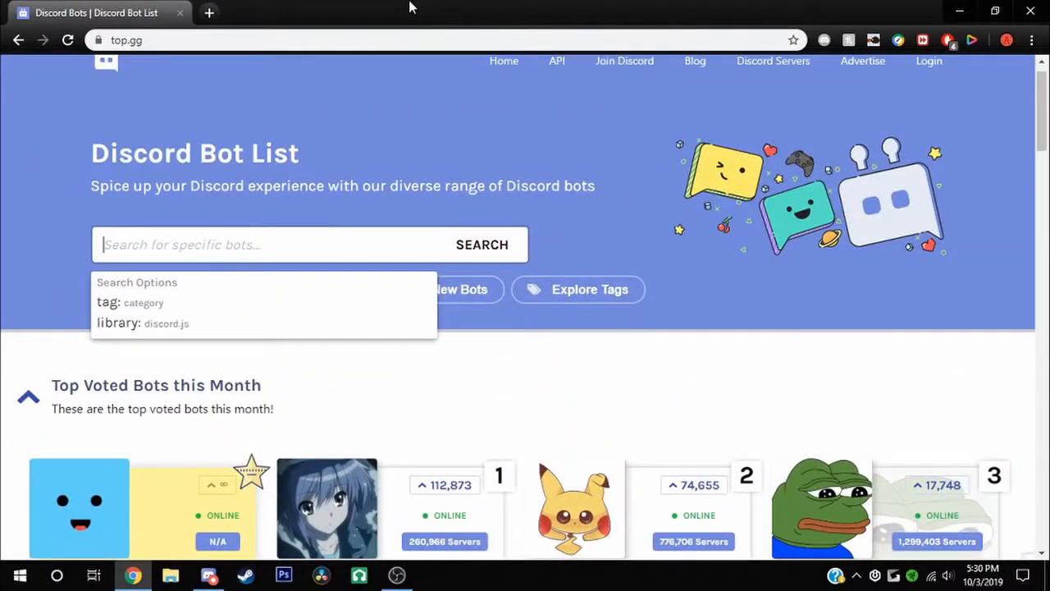
{"action": "type", "text": "Yui"}
{"action": "key", "text": "Return"}
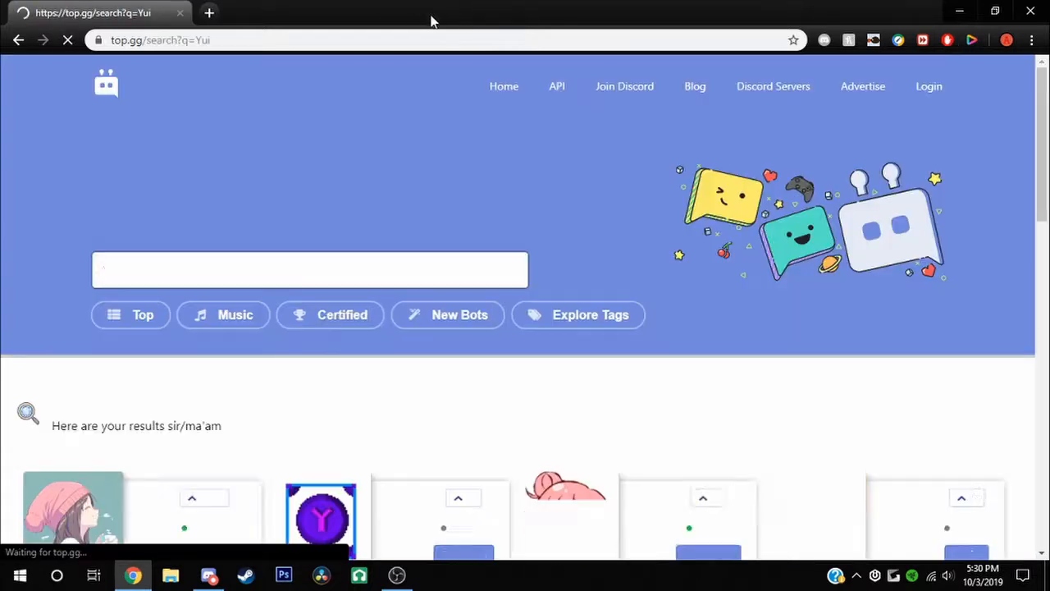
{"action": "scroll", "coordinate": [246, 362], "scroll_direction": "down", "scroll_amount": 3}
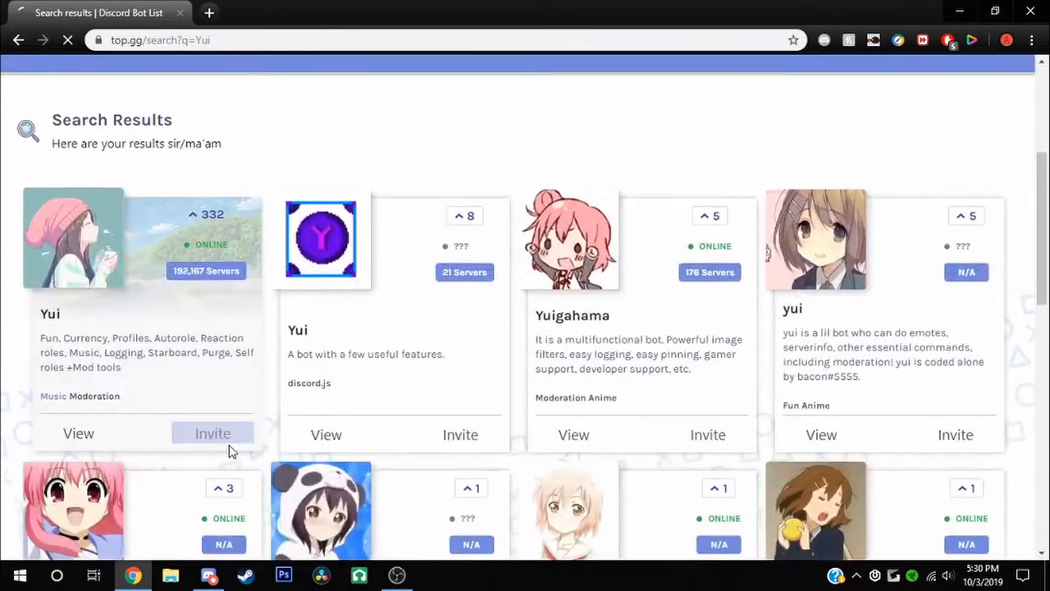
{"action": "left_click", "coordinate": [230, 450]}
Authorize Yui into Flat Earth Society, pass the reCAPTCHA, close the tab, and return to Discord
{"action": "left_click", "coordinate": [401, 369]}
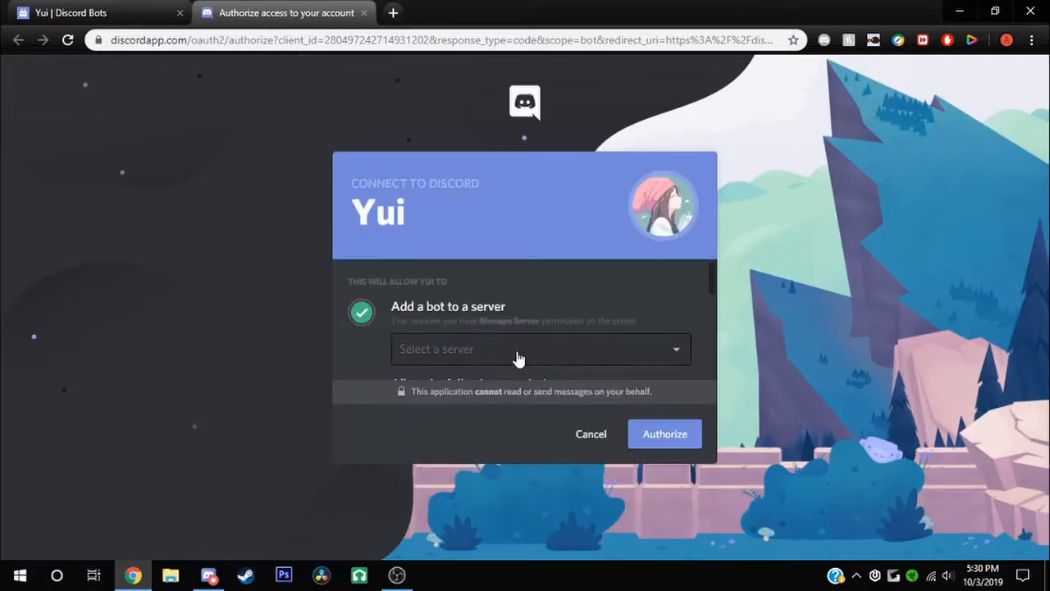
{"action": "left_click", "coordinate": [515, 356]}
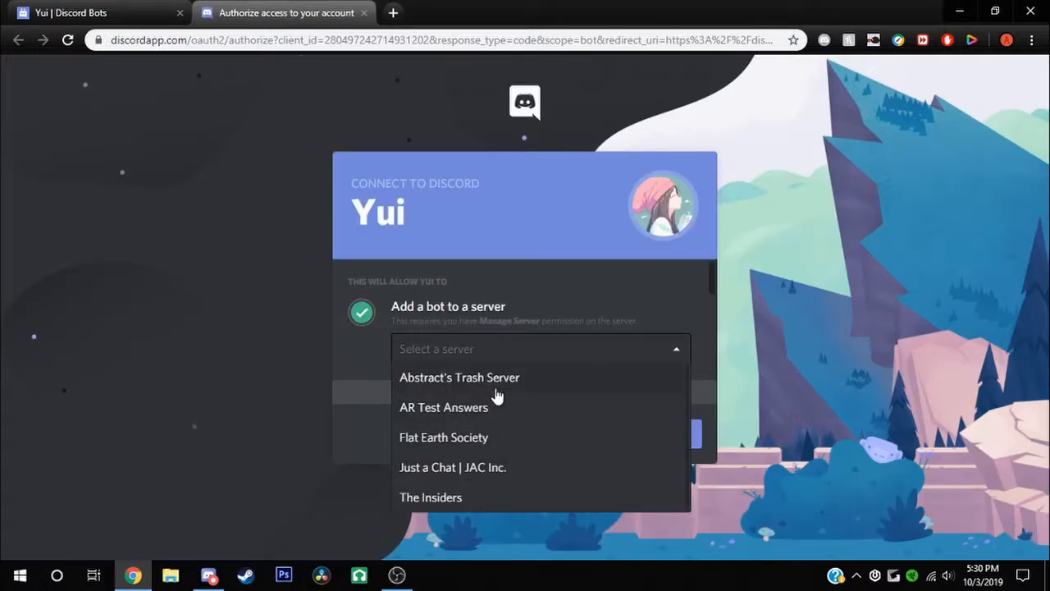
{"action": "left_click", "coordinate": [487, 443]}
{"action": "left_click", "coordinate": [661, 441]}
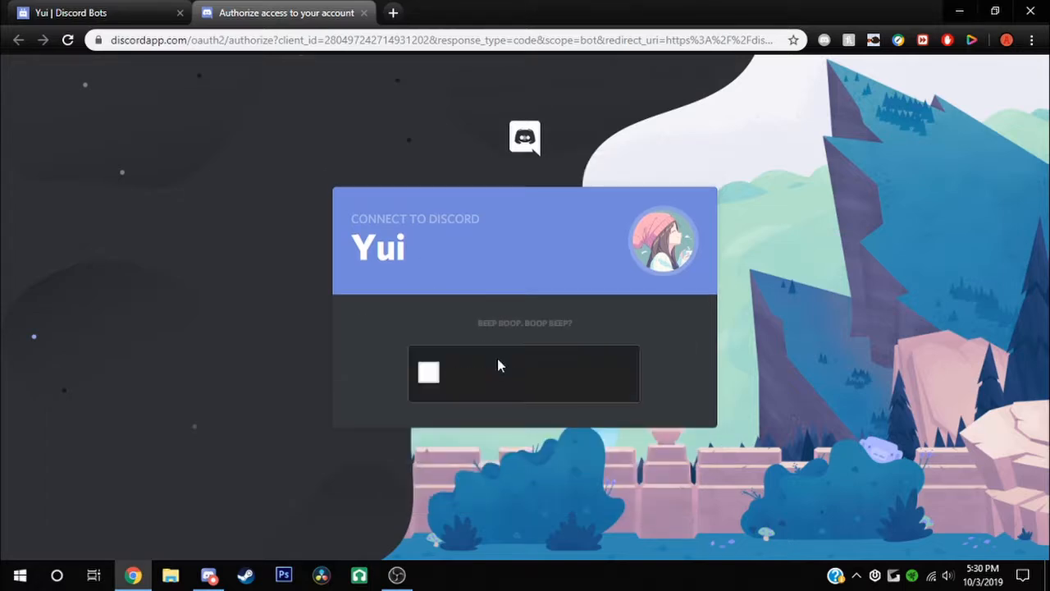
{"action": "left_click", "coordinate": [427, 372]}
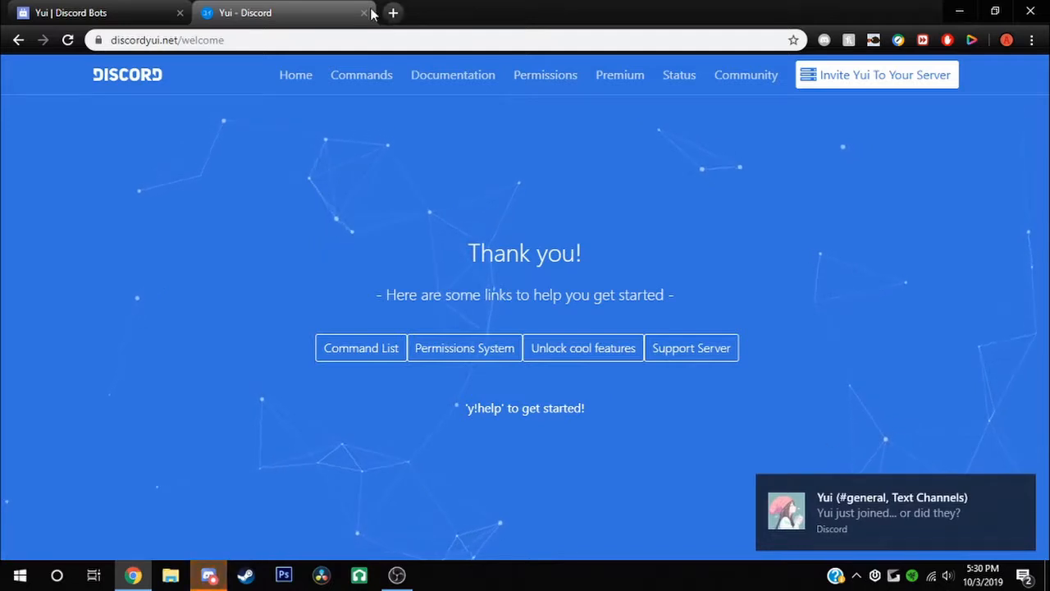
{"action": "left_click", "coordinate": [363, 13]}
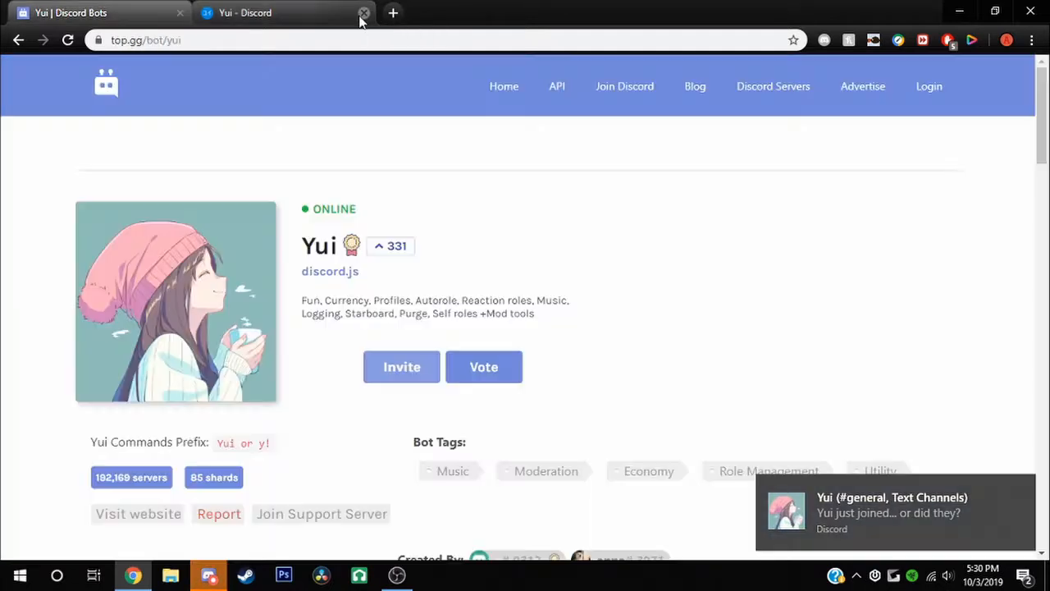
{"action": "left_click", "coordinate": [210, 574]}
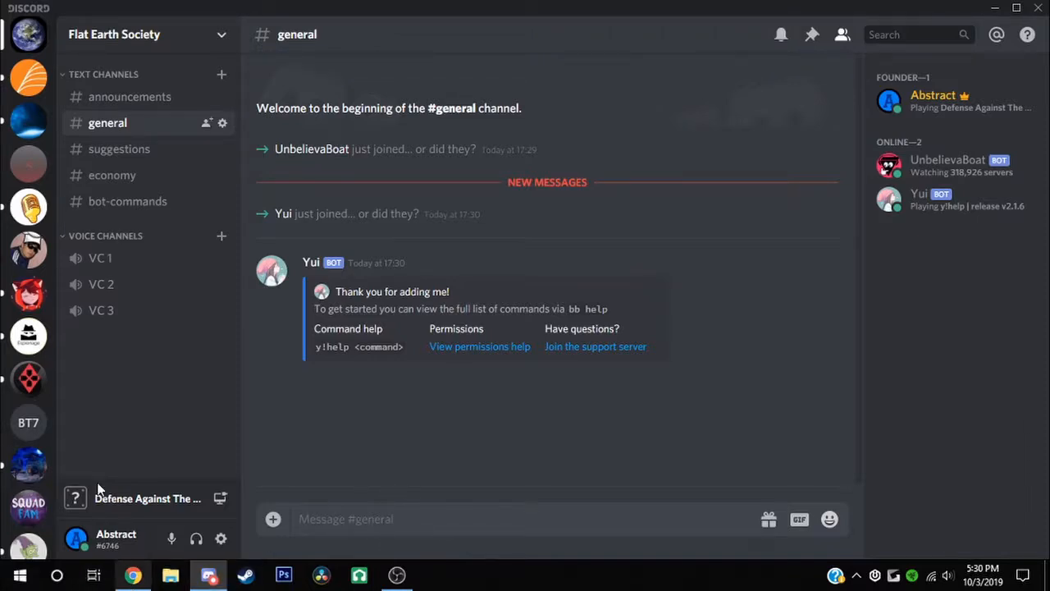
Browse Abstract's Trash Server and AR Test Answers, then return to Flat Earth Society and Chrome
{"action": "left_click", "coordinate": [23, 124]}
{"action": "scroll", "coordinate": [988, 453], "scroll_direction": "down", "scroll_amount": 3}
{"action": "scroll", "coordinate": [988, 453], "scroll_direction": "down", "scroll_amount": 2}
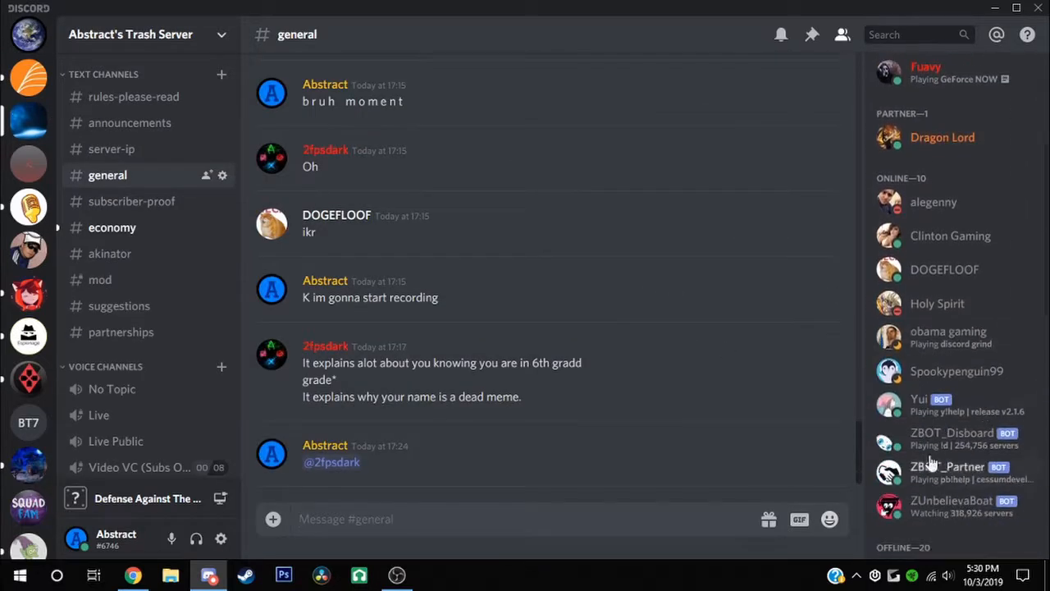
{"action": "left_click", "coordinate": [29, 78]}
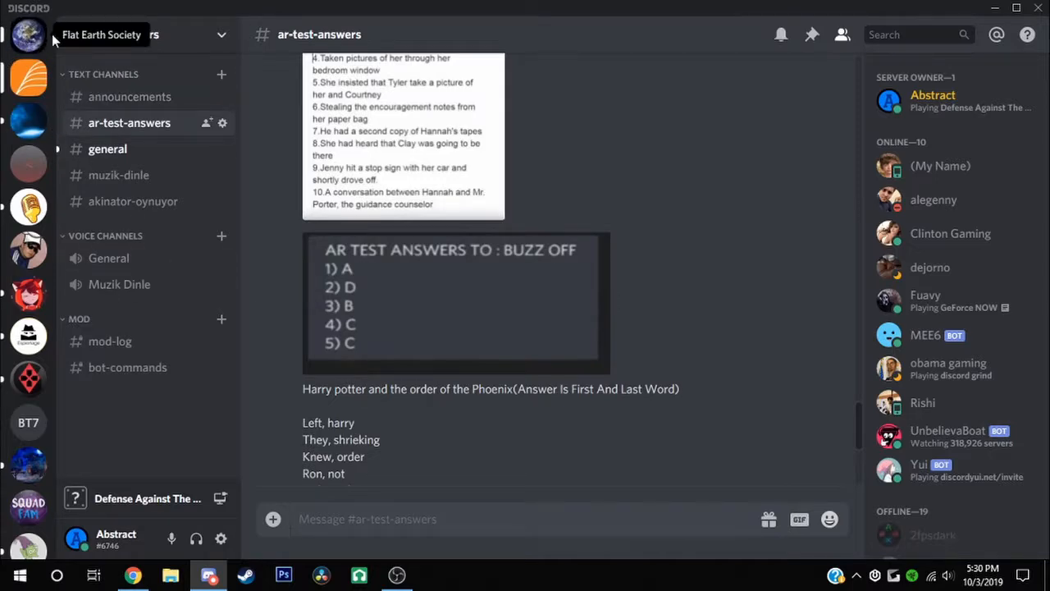
{"action": "left_click", "coordinate": [28, 35]}
{"action": "left_click", "coordinate": [147, 577]}
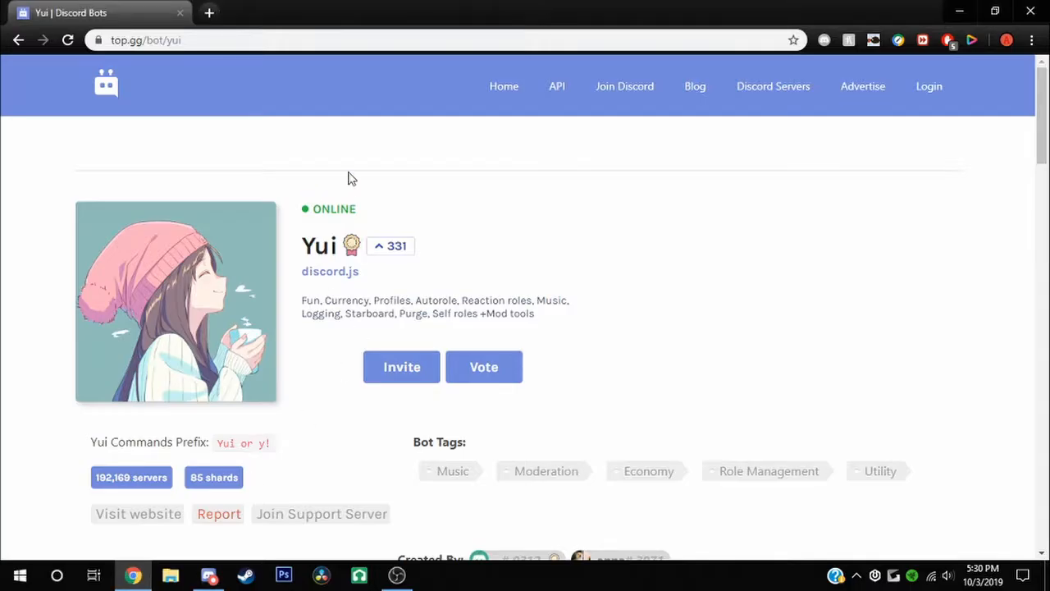
Search top.gg for 'Part' and open the Partner Bot page
{"action": "left_click", "coordinate": [496, 100]}
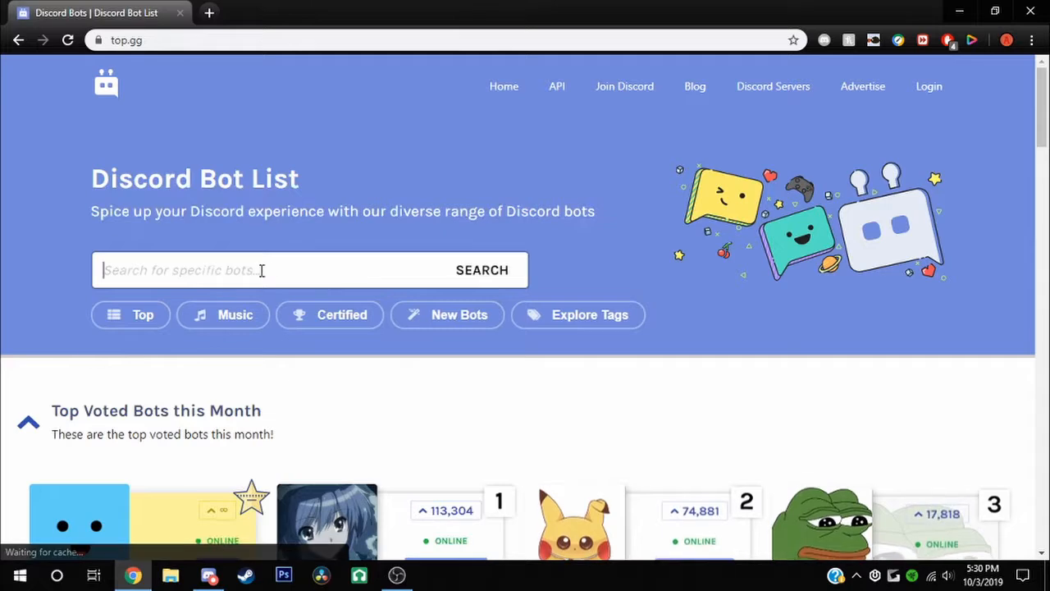
{"action": "type", "text": "Partner"}
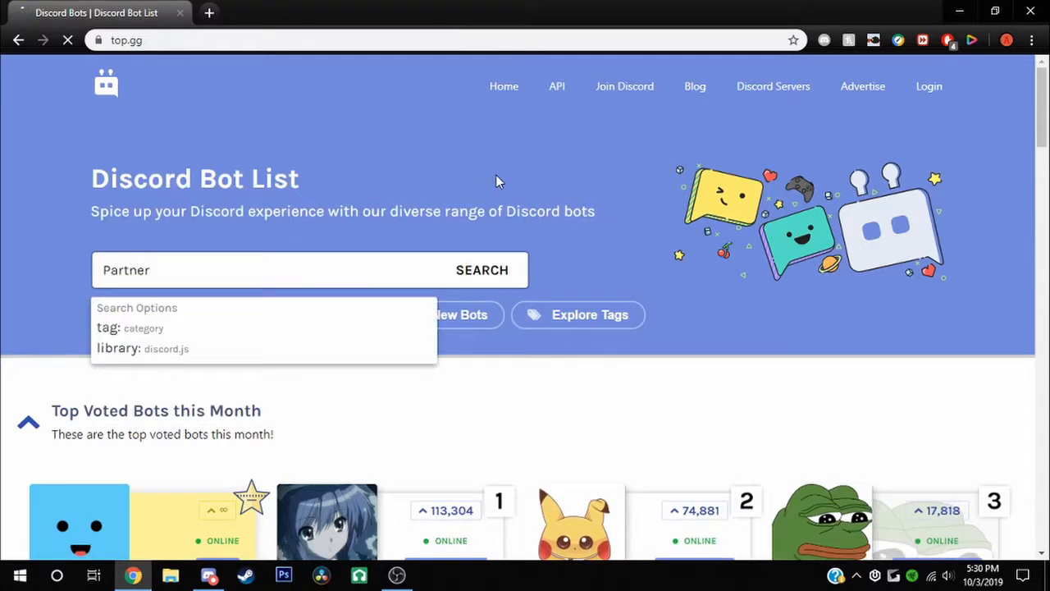
{"action": "key", "text": "Return"}
{"action": "scroll", "coordinate": [438, 450], "scroll_direction": "down", "scroll_amount": 3}
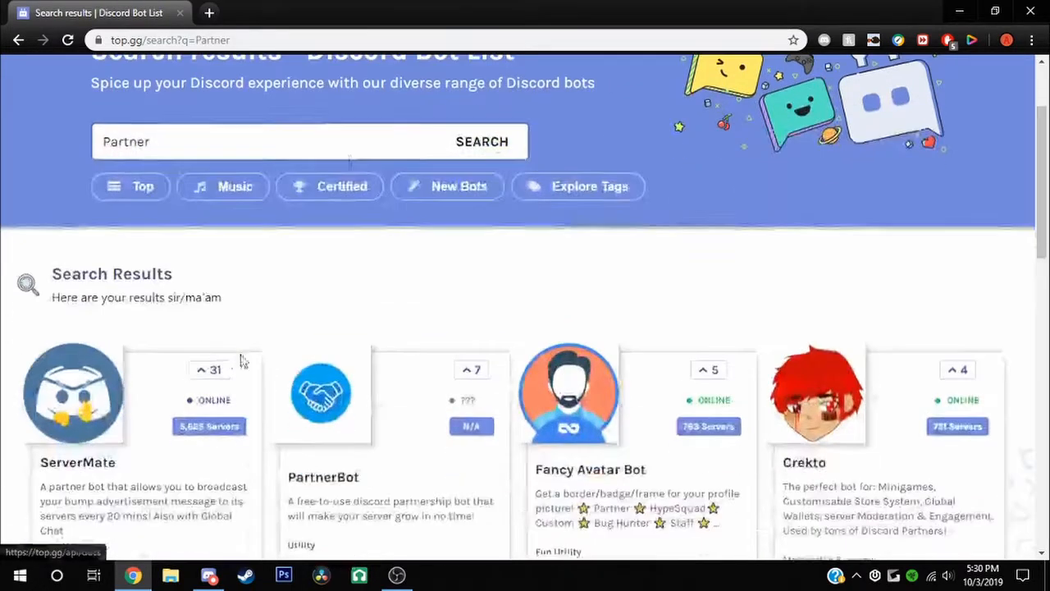
{"action": "scroll", "coordinate": [439, 450], "scroll_direction": "down", "scroll_amount": 3}
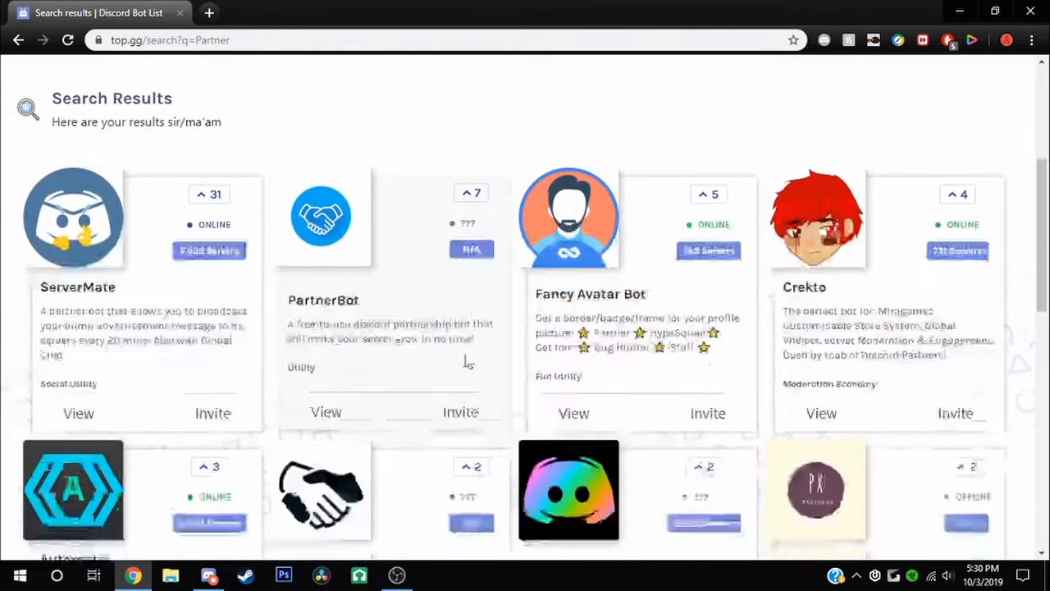
{"action": "left_click", "coordinate": [460, 449]}
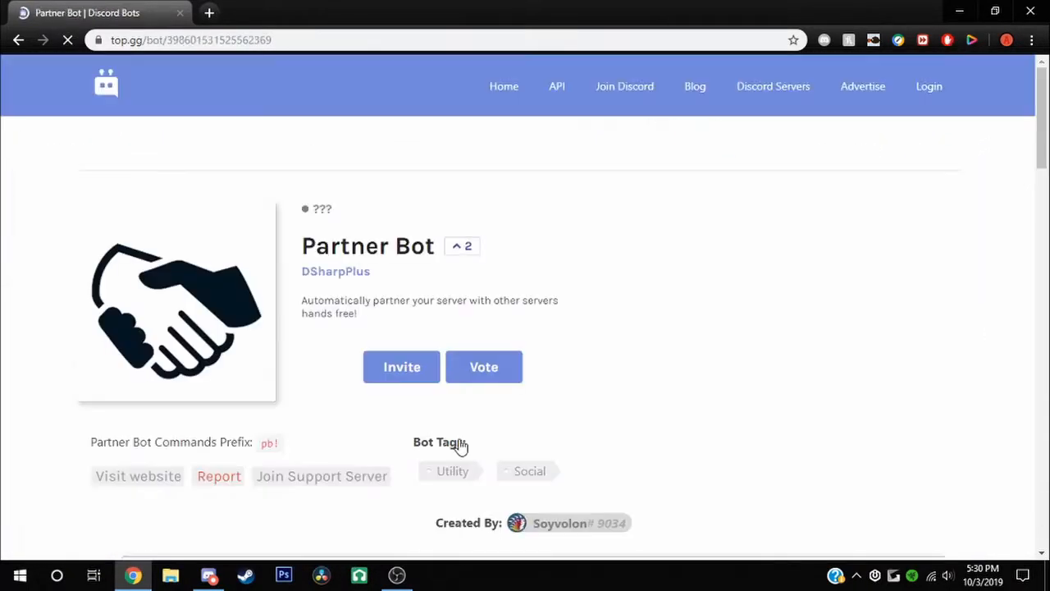
Invite Partner Bot, choosing Flat Earth Society as the server, and authorize it
{"action": "left_click", "coordinate": [423, 383]}
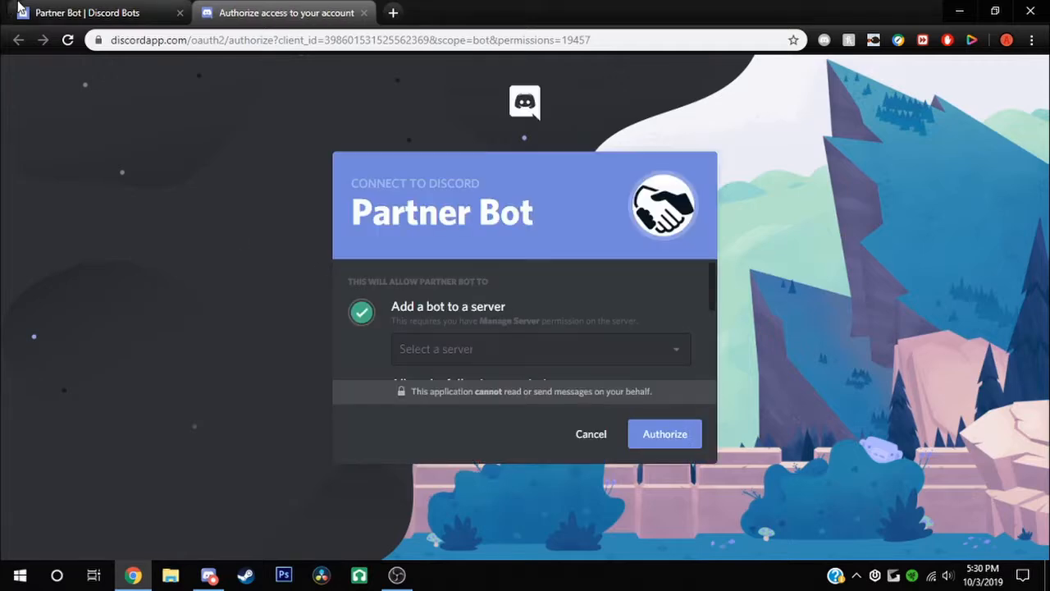
{"action": "left_click", "coordinate": [18, 7]}
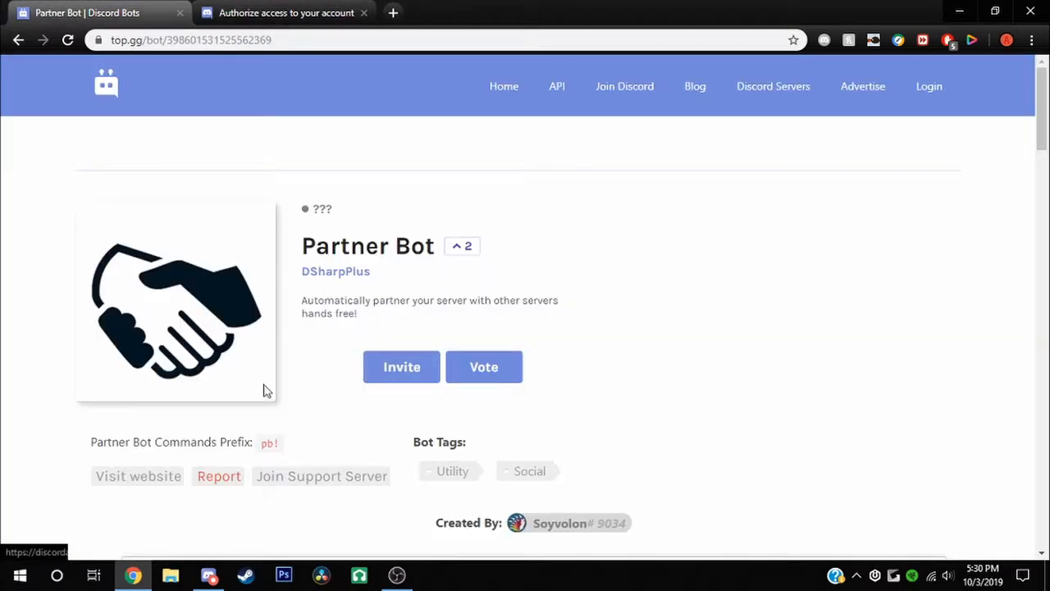
{"action": "left_click", "coordinate": [299, 10]}
{"action": "left_click", "coordinate": [622, 359]}
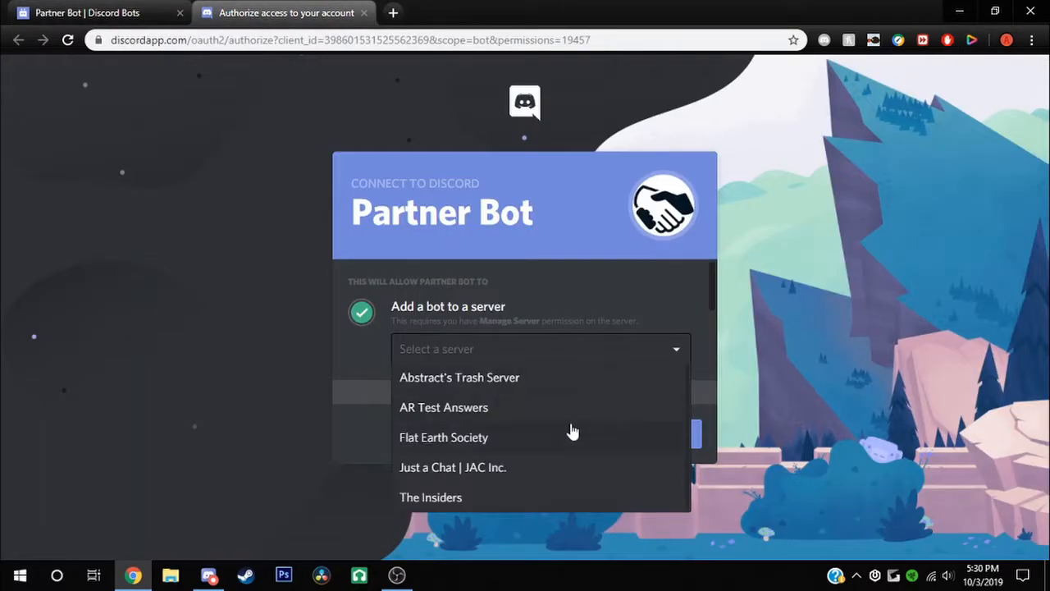
{"action": "left_click", "coordinate": [529, 448]}
{"action": "left_click", "coordinate": [674, 437]}
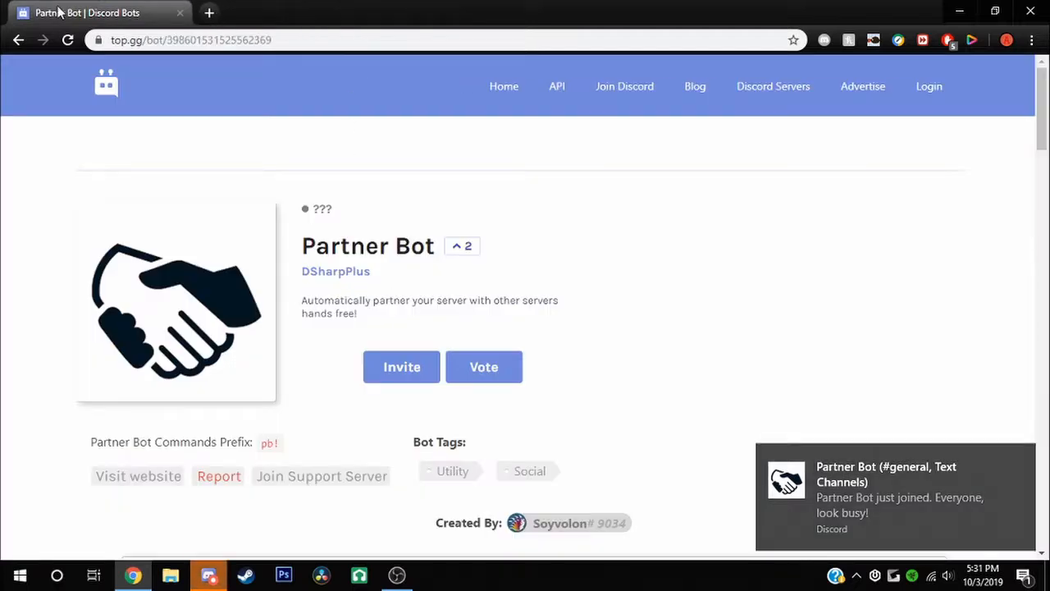
Leave the top.gg search and open disboard.org in a new browser tab
{"action": "left_click", "coordinate": [486, 90]}
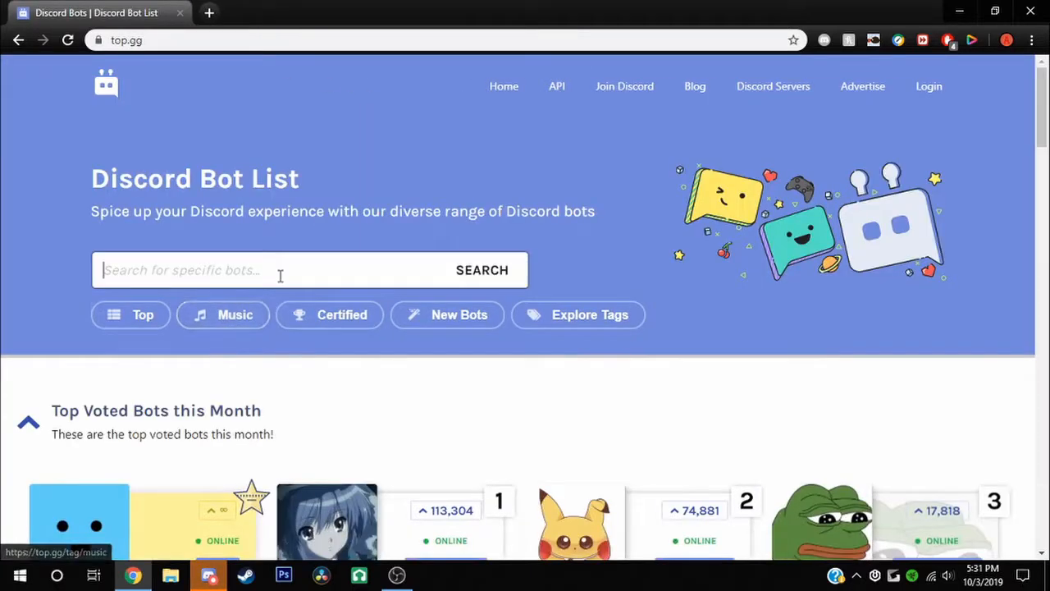
{"action": "left_click", "coordinate": [287, 275]}
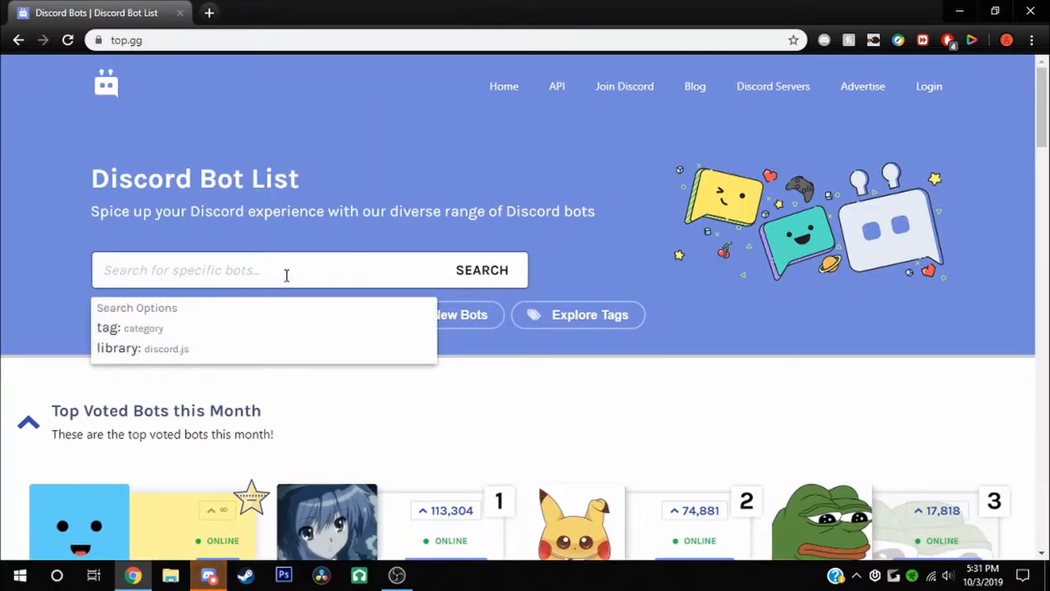
{"action": "type", "text": "D"}
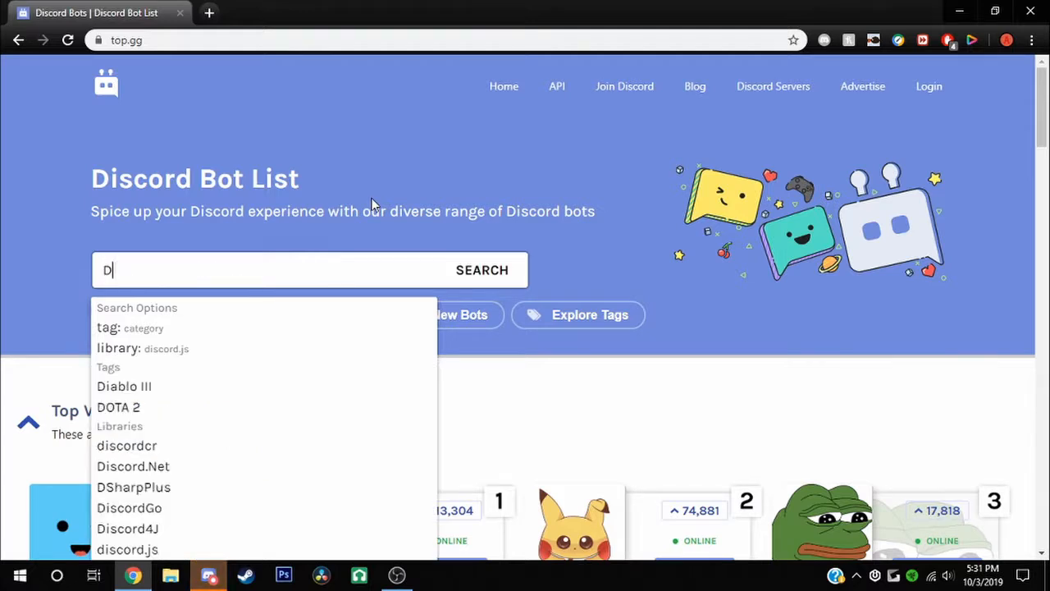
{"action": "type", "text": "isb"}
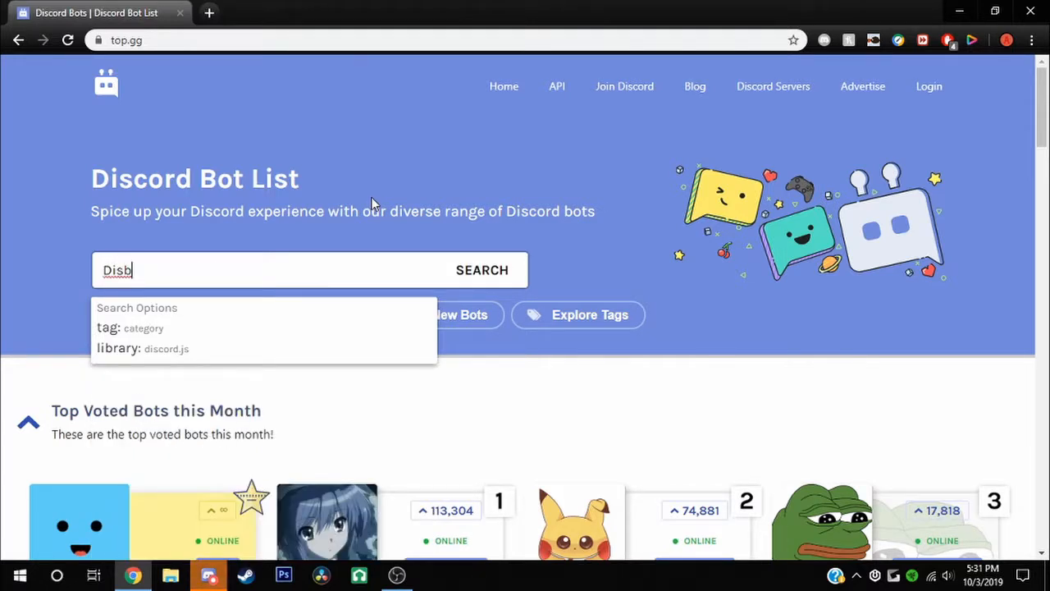
{"action": "key", "text": "ctrl+t"}
{"action": "type", "text": "disbo"}
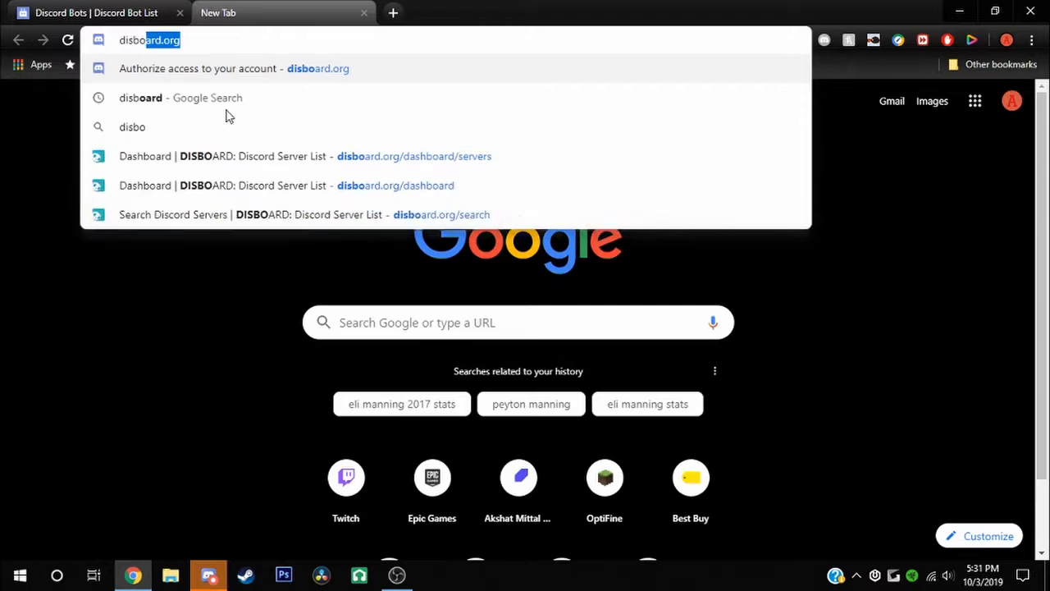
{"action": "key", "text": "Return"}
{"action": "key", "text": "super"}
{"action": "left_click", "coordinate": [799, 186]}
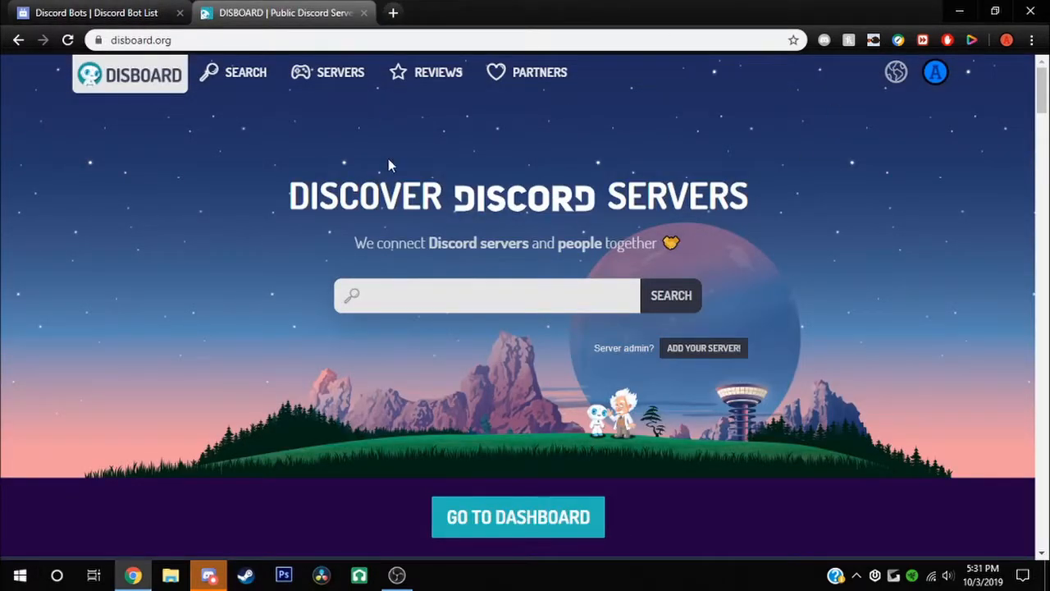
{"action": "left_click", "coordinate": [314, 75]}
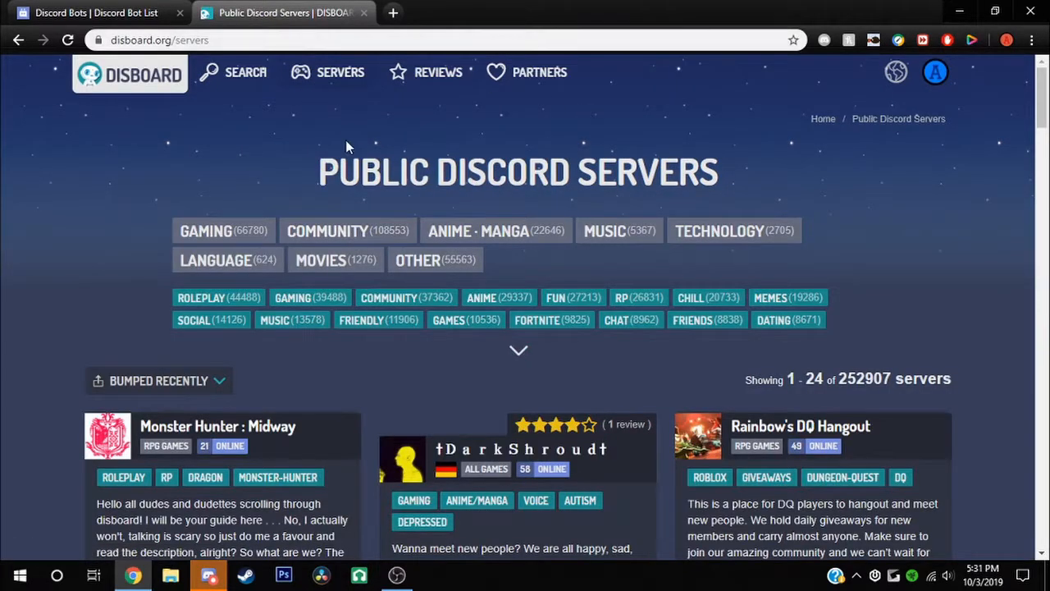
Go to the Your Servers dashboard and try adding a new server from the list
{"action": "left_click", "coordinate": [937, 81]}
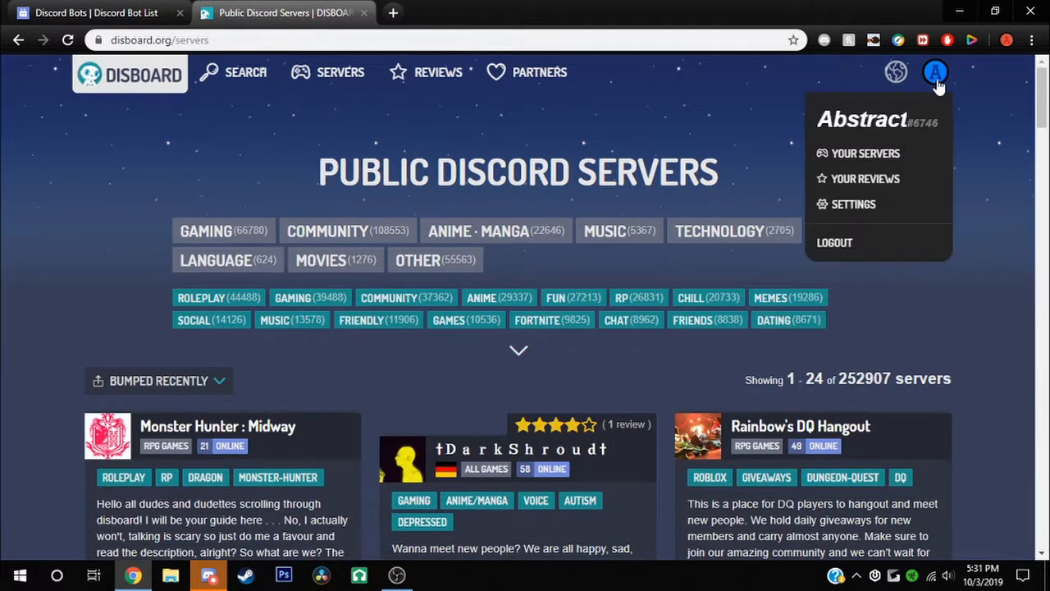
{"action": "left_click", "coordinate": [893, 154]}
{"action": "scroll", "coordinate": [593, 265], "scroll_direction": "down", "scroll_amount": 2}
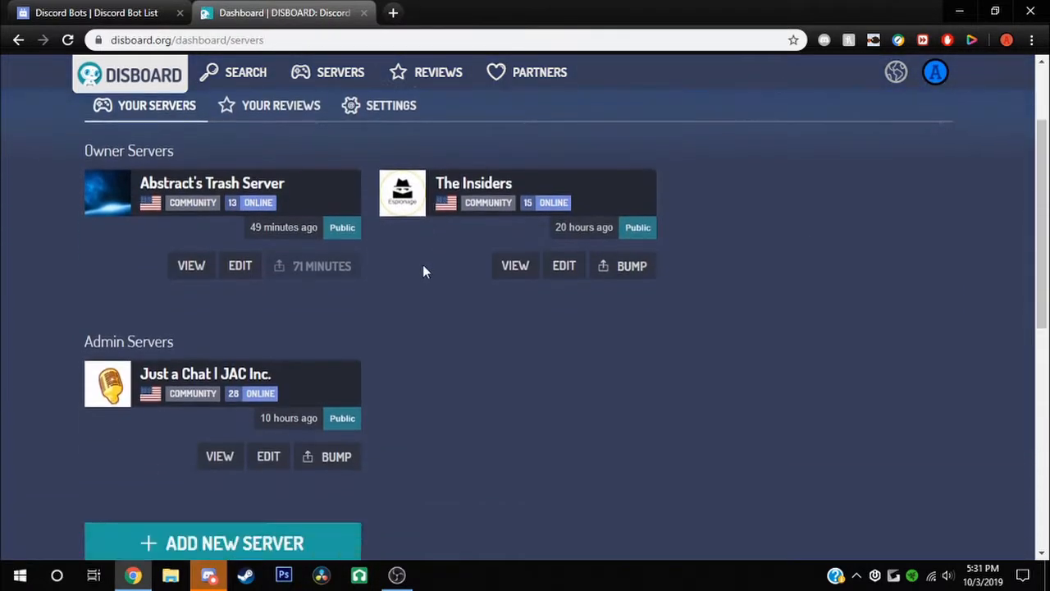
{"action": "scroll", "coordinate": [394, 246], "scroll_direction": "up", "scroll_amount": 1}
{"action": "scroll", "coordinate": [336, 223], "scroll_direction": "down", "scroll_amount": 2}
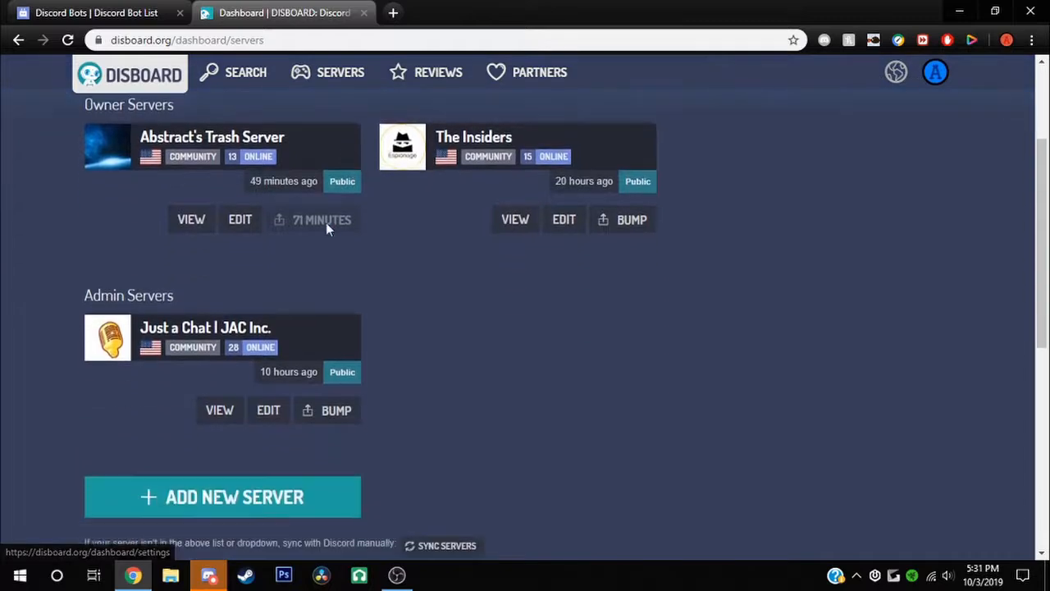
{"action": "scroll", "coordinate": [326, 223], "scroll_direction": "down", "scroll_amount": 2}
{"action": "left_click", "coordinate": [295, 353]}
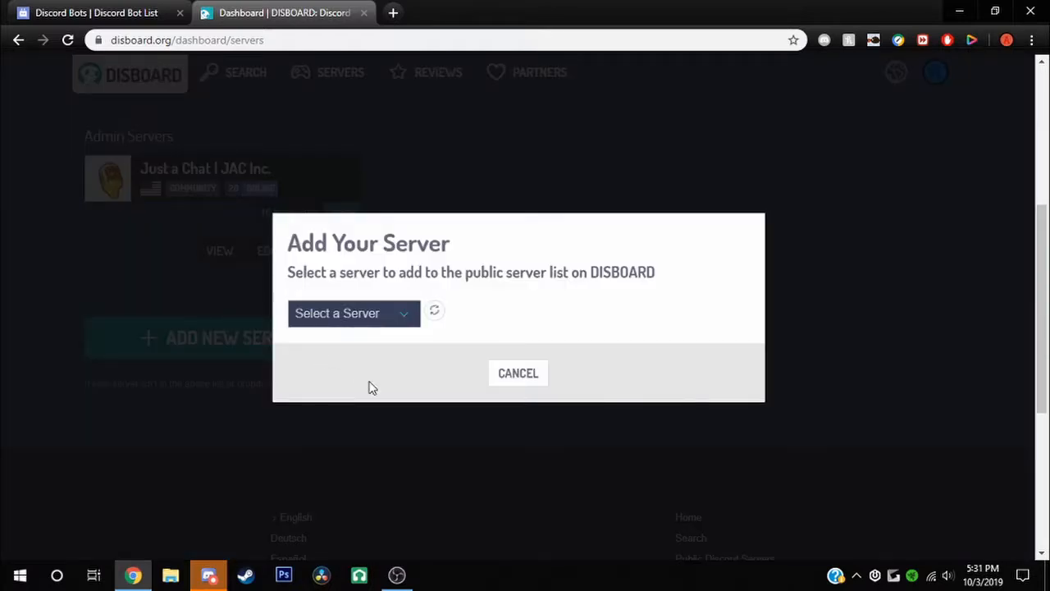
{"action": "left_click", "coordinate": [385, 316]}
{"action": "left_click", "coordinate": [361, 349]}
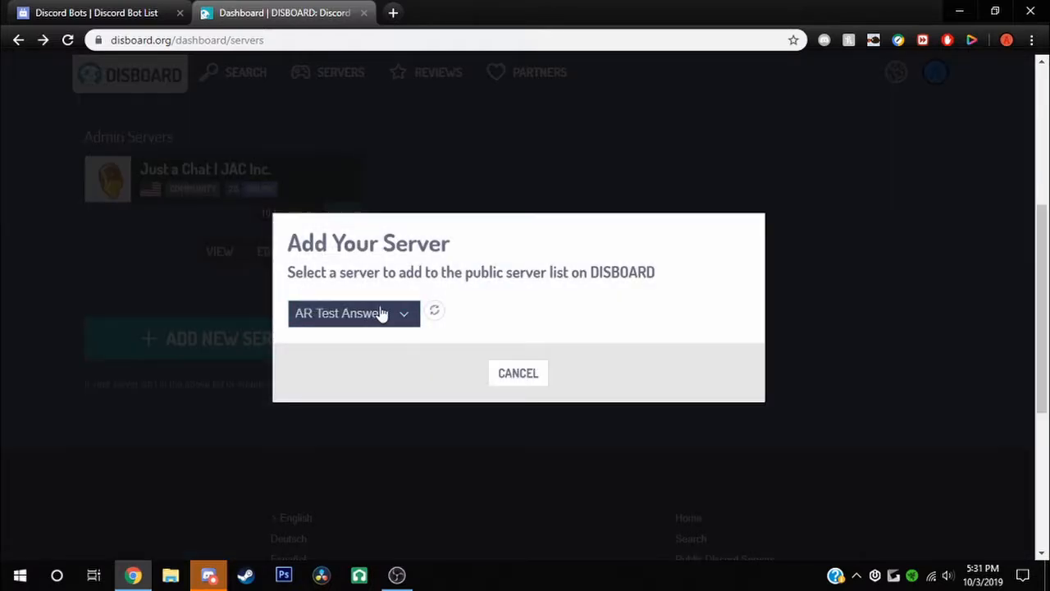
Sync DISBOARD's server list with Discord and reopen the Add New Server dropdown
{"action": "left_click", "coordinate": [432, 311]}
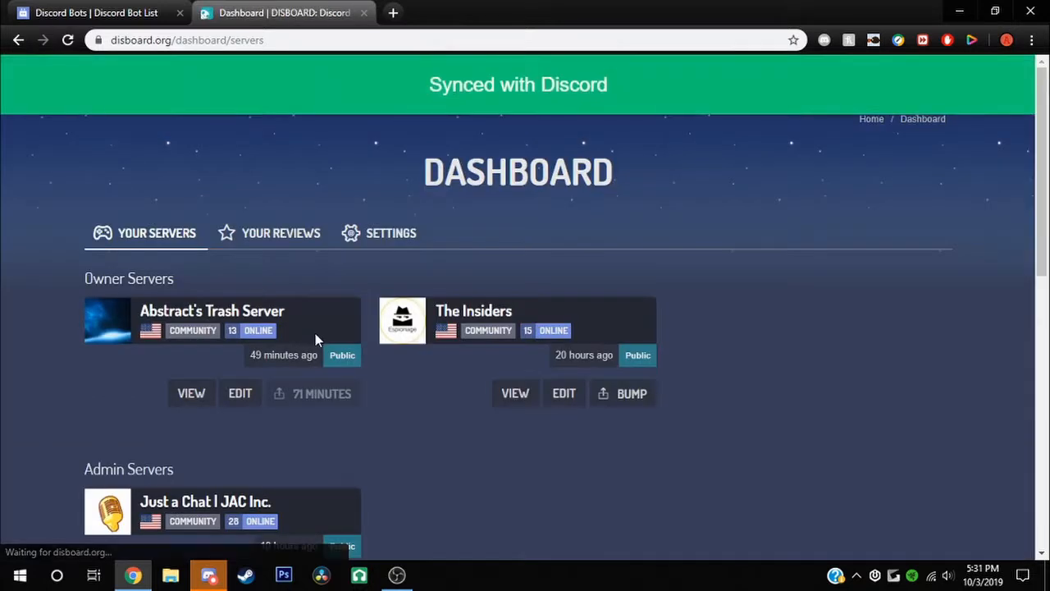
{"action": "scroll", "coordinate": [315, 333], "scroll_direction": "down", "scroll_amount": 4}
{"action": "left_click", "coordinate": [291, 343]}
{"action": "left_click", "coordinate": [340, 324]}
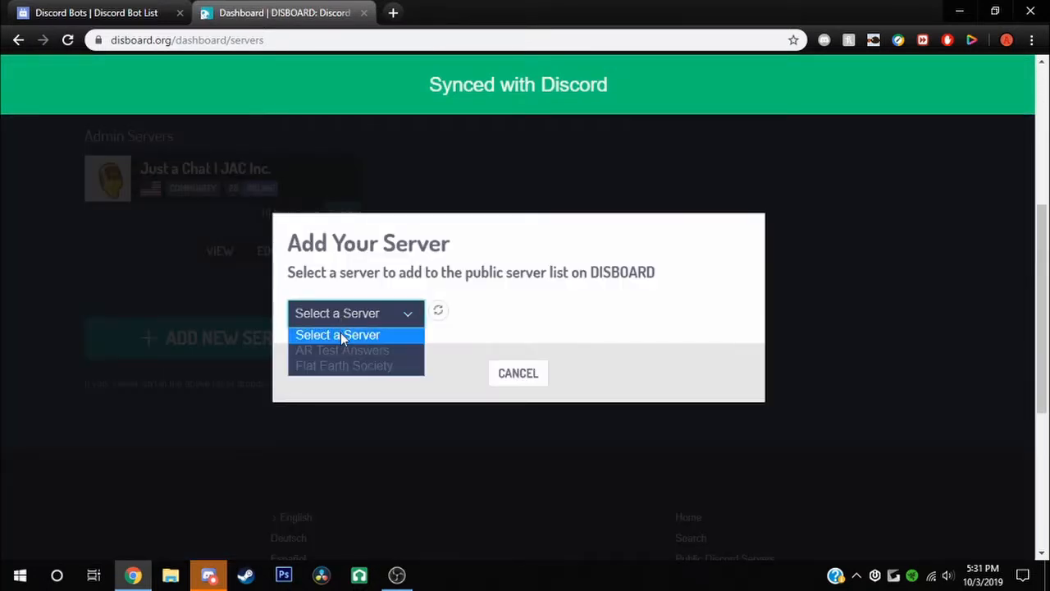
Choose Flat Earth Society, category Community, with tags community, live, podcasts, youtube, fun
{"action": "left_click", "coordinate": [342, 365]}
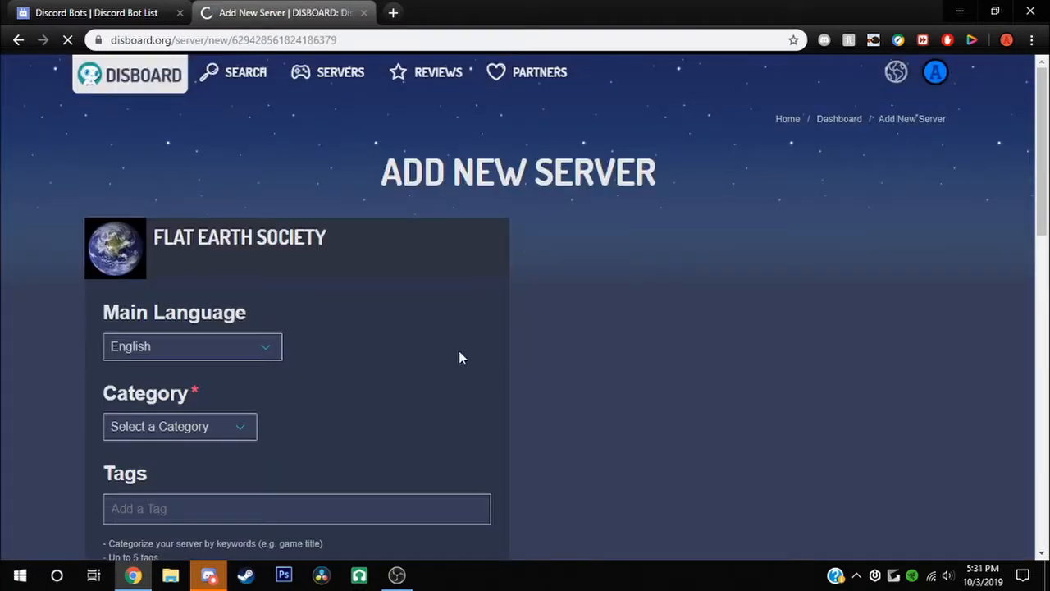
{"action": "left_click", "coordinate": [201, 426]}
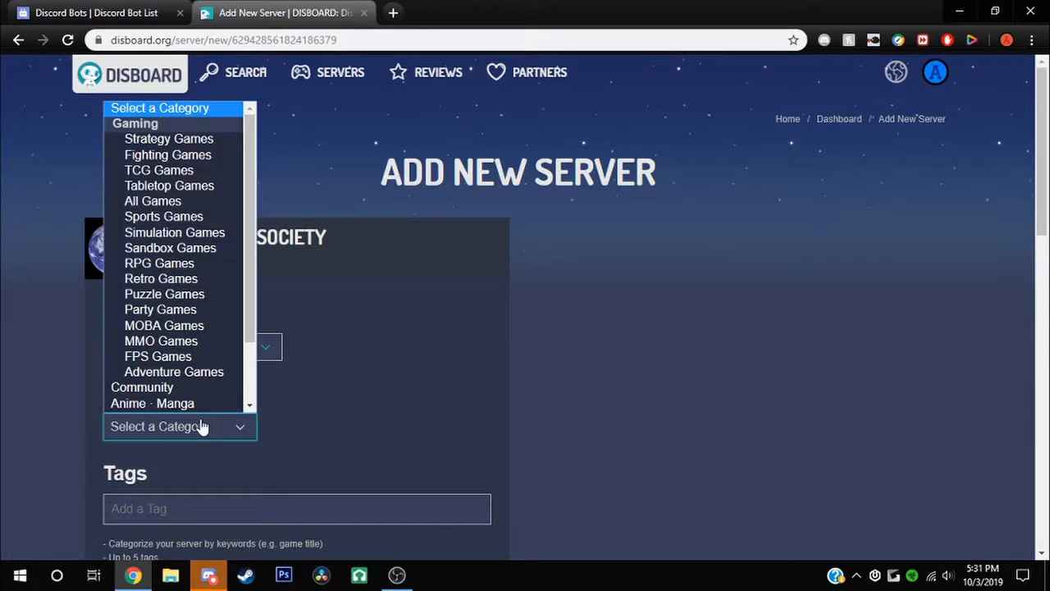
{"action": "scroll", "coordinate": [202, 394], "scroll_direction": "down", "scroll_amount": 1}
{"action": "left_click", "coordinate": [201, 374]}
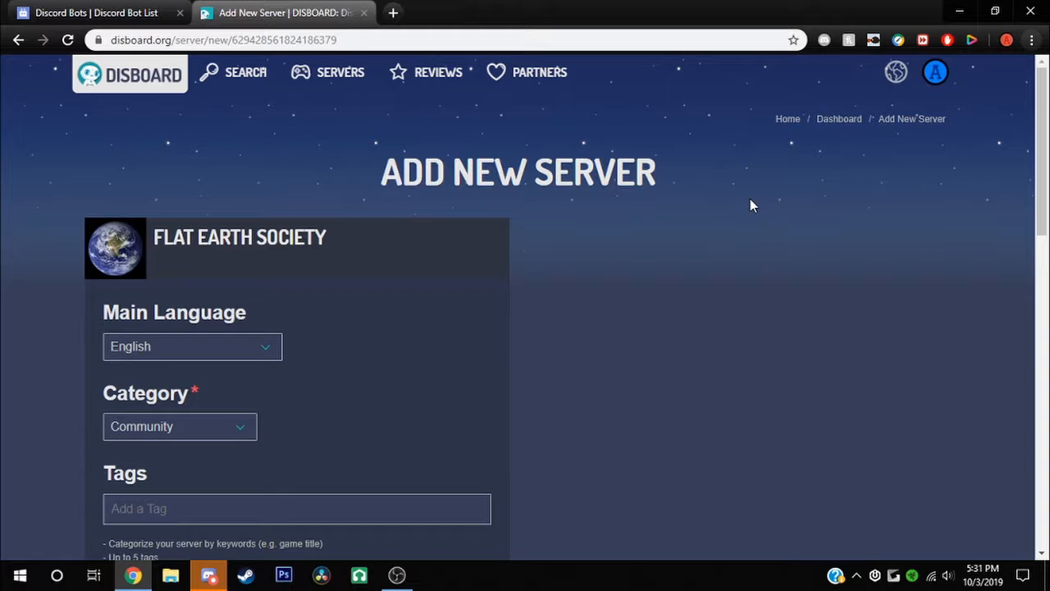
{"action": "type", "text": "comm"}
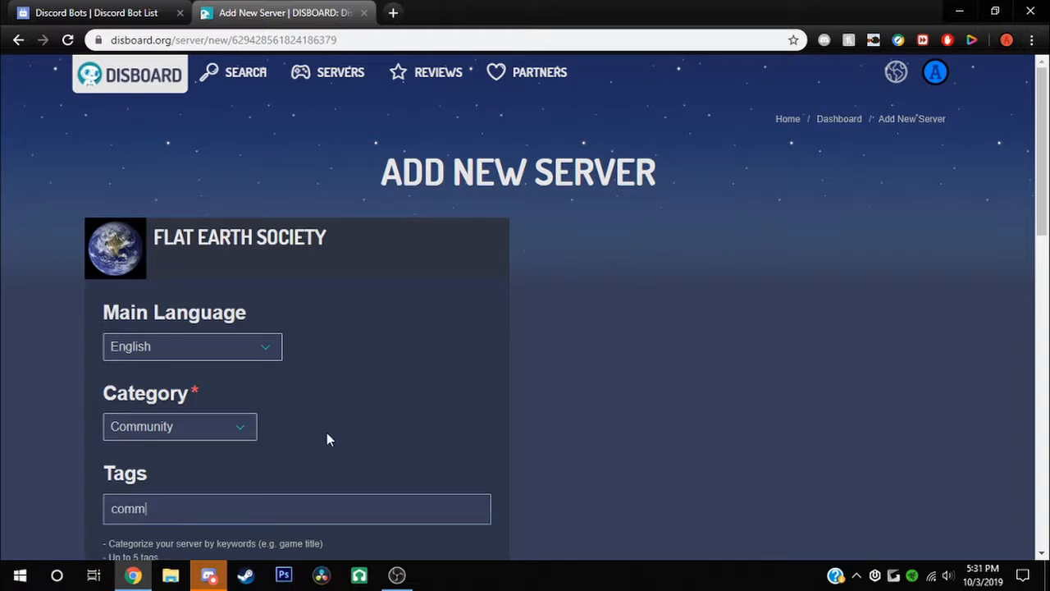
{"action": "type", "text": "un"}
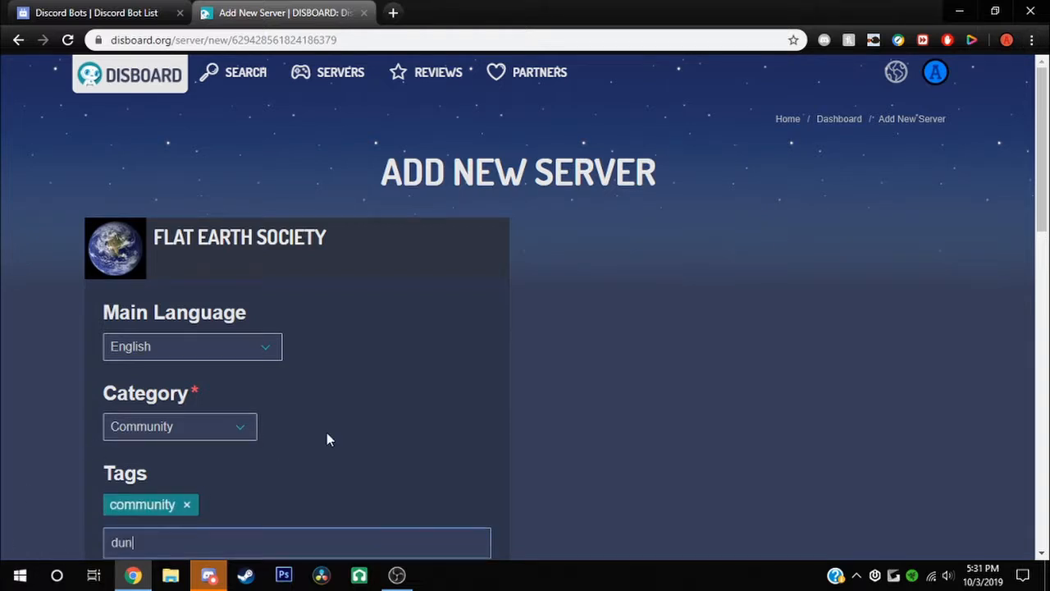
{"action": "type", "text": "ity,dun"}
{"action": "key", "text": "BackSpace"}
{"action": "key", "text": "BackSpace"}
{"action": "key", "text": "BackSpace"}
{"action": "key", "text": "BackSpace"}
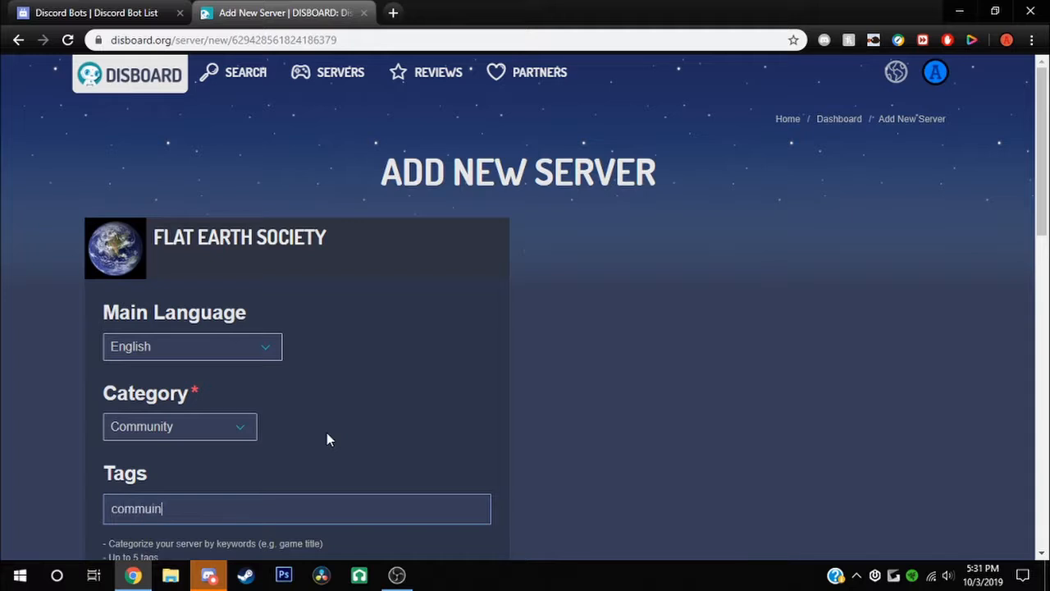
{"action": "type", "text": "community"}
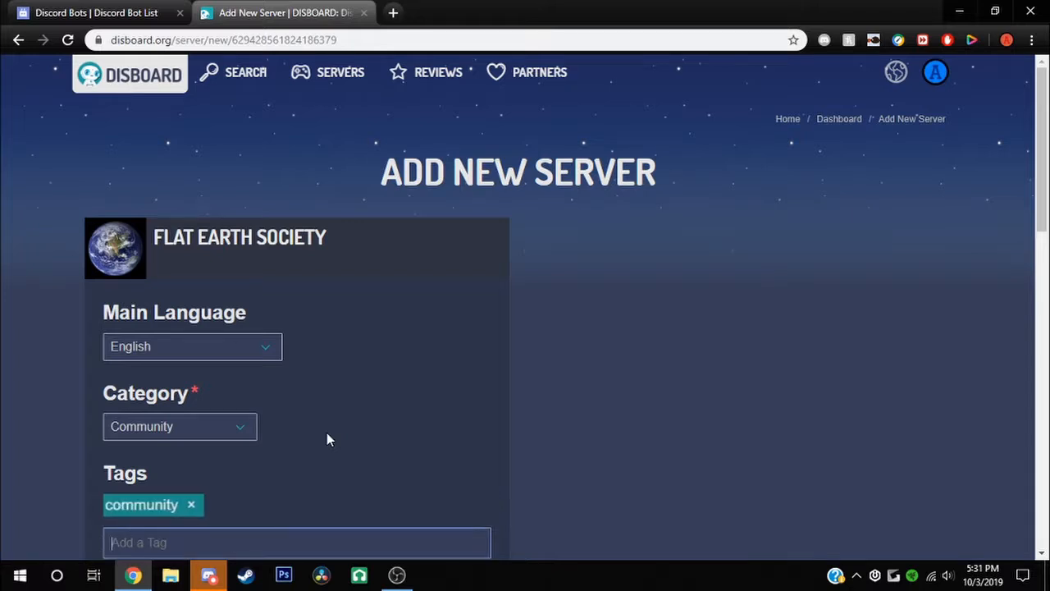
{"action": "type", "text": ",colive,pod"}
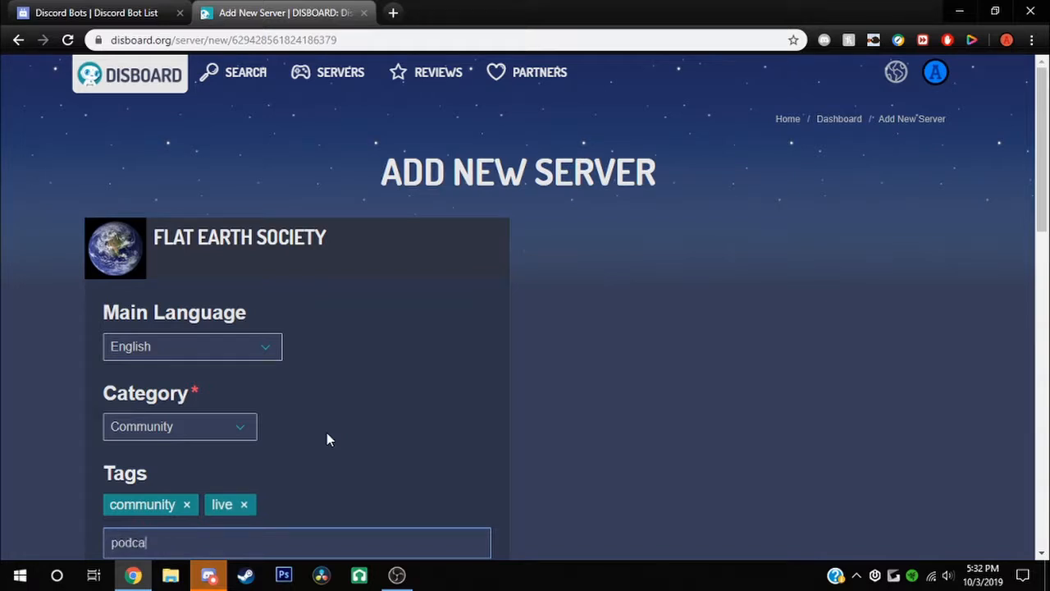
{"action": "type", "text": "casts,youtu"}
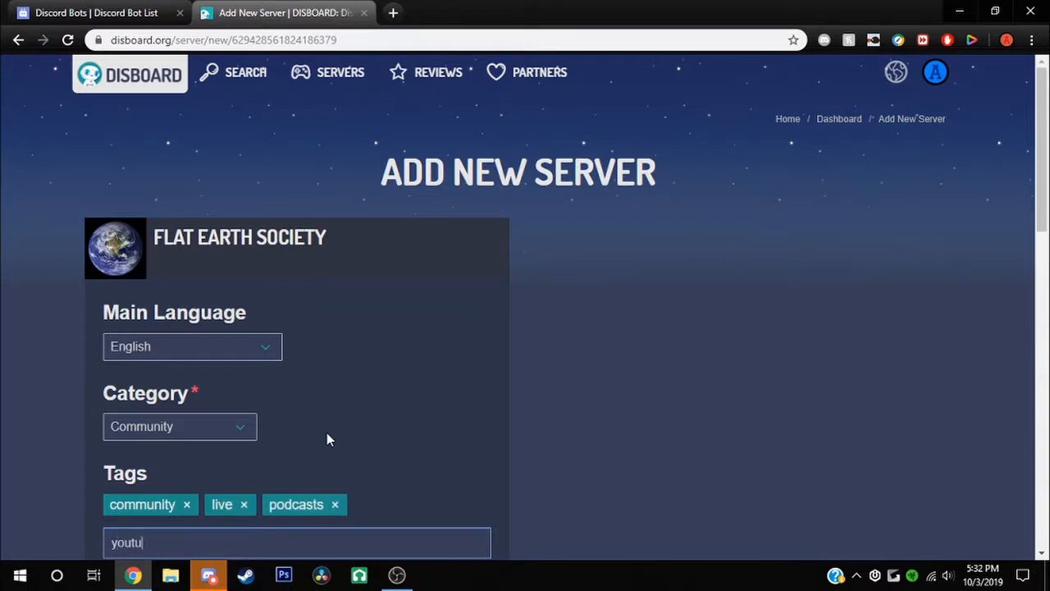
{"action": "type", "text": "be,fun,"}
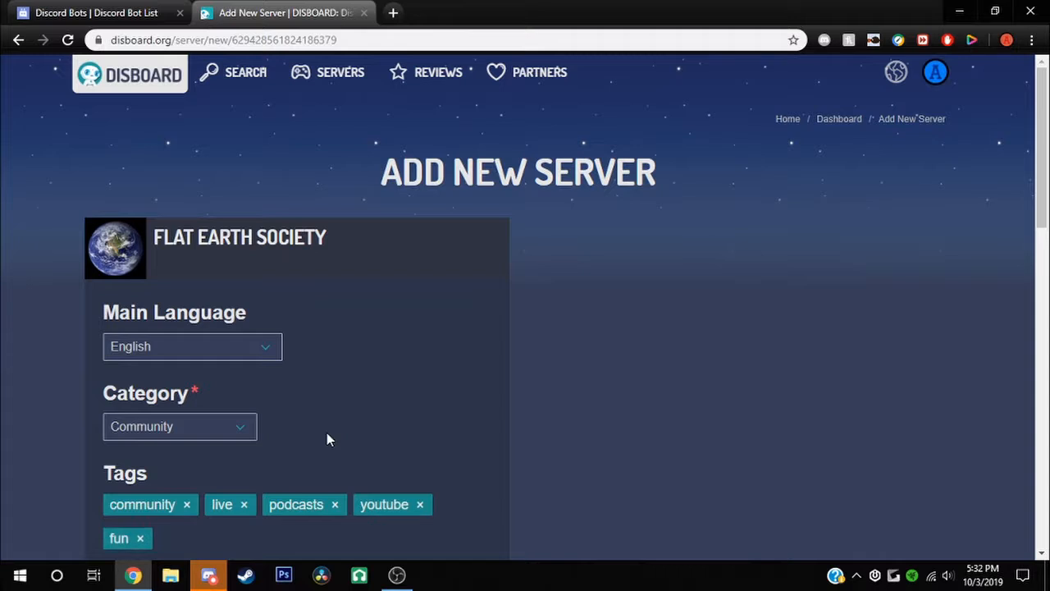
Enter the description 'Desc', uncheck Public, and save the listing
{"action": "scroll", "coordinate": [327, 433], "scroll_direction": "down", "scroll_amount": 4}
{"action": "left_click", "coordinate": [133, 392]}
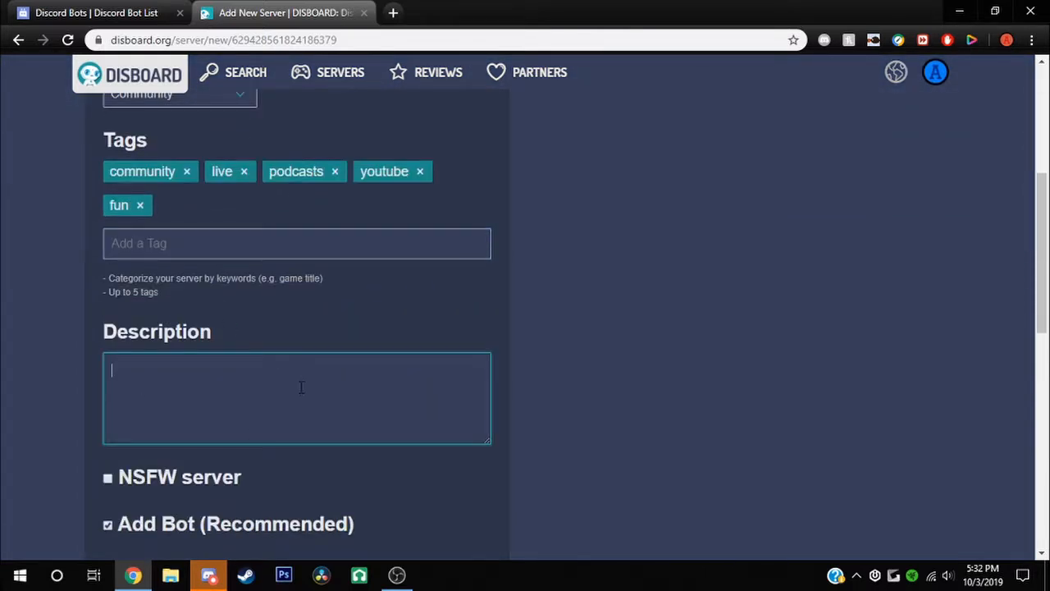
{"action": "scroll", "coordinate": [175, 380], "scroll_direction": "up", "scroll_amount": 2}
{"action": "scroll", "coordinate": [183, 335], "scroll_direction": "down", "scroll_amount": 4}
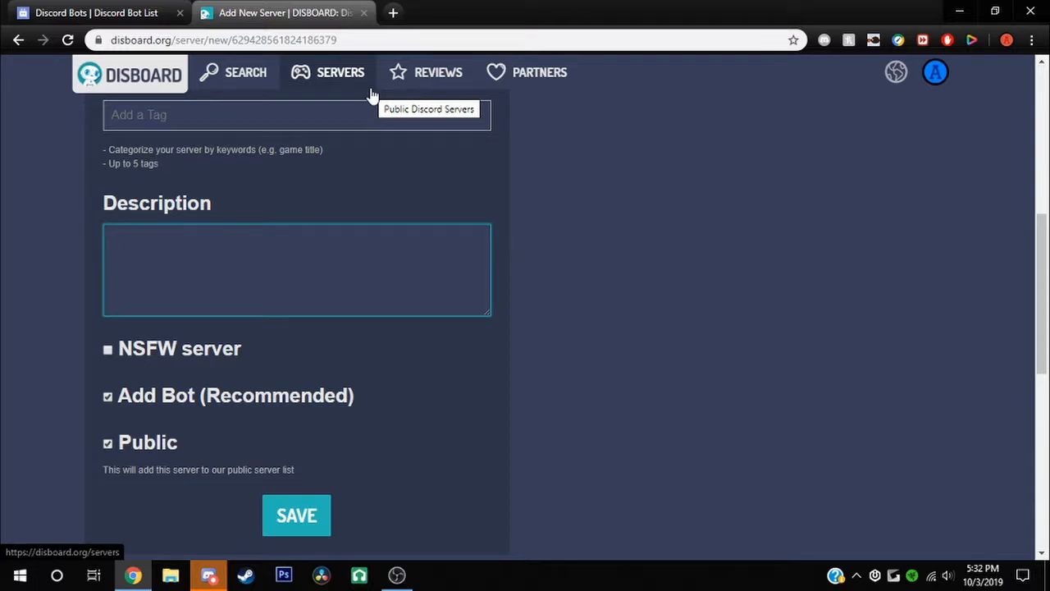
{"action": "type", "text": "Desc"}
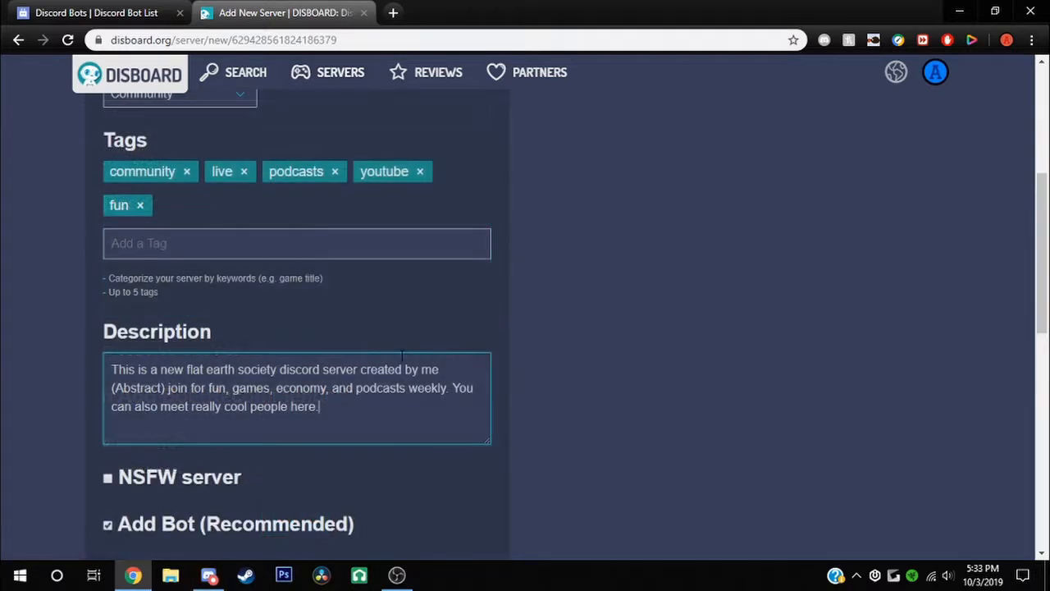
{"action": "scroll", "coordinate": [414, 348], "scroll_direction": "down", "scroll_amount": 2}
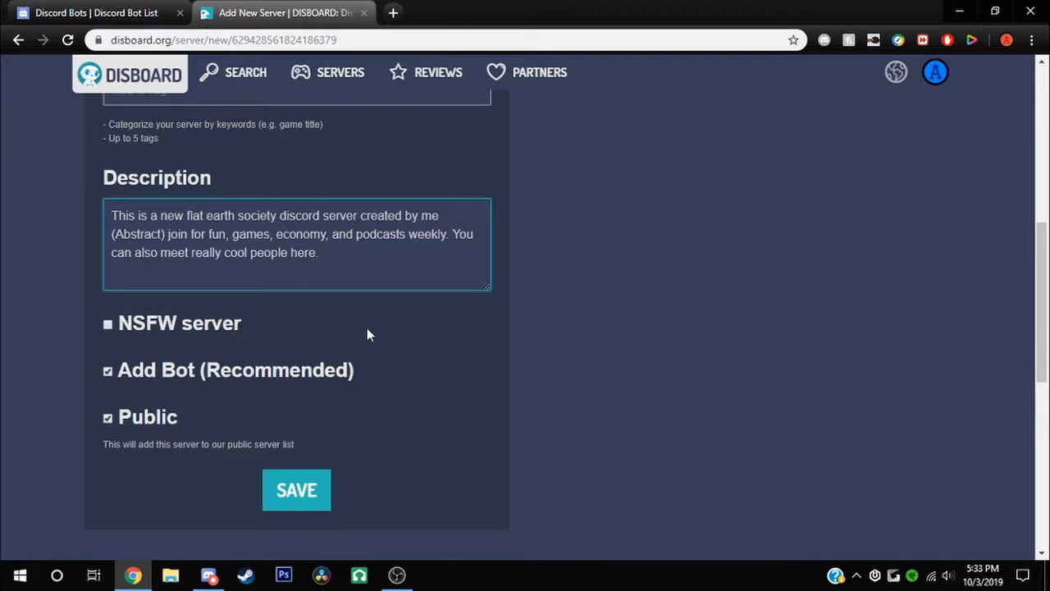
{"action": "left_click", "coordinate": [574, 237]}
{"action": "scroll", "coordinate": [366, 404], "scroll_direction": "up", "scroll_amount": 4}
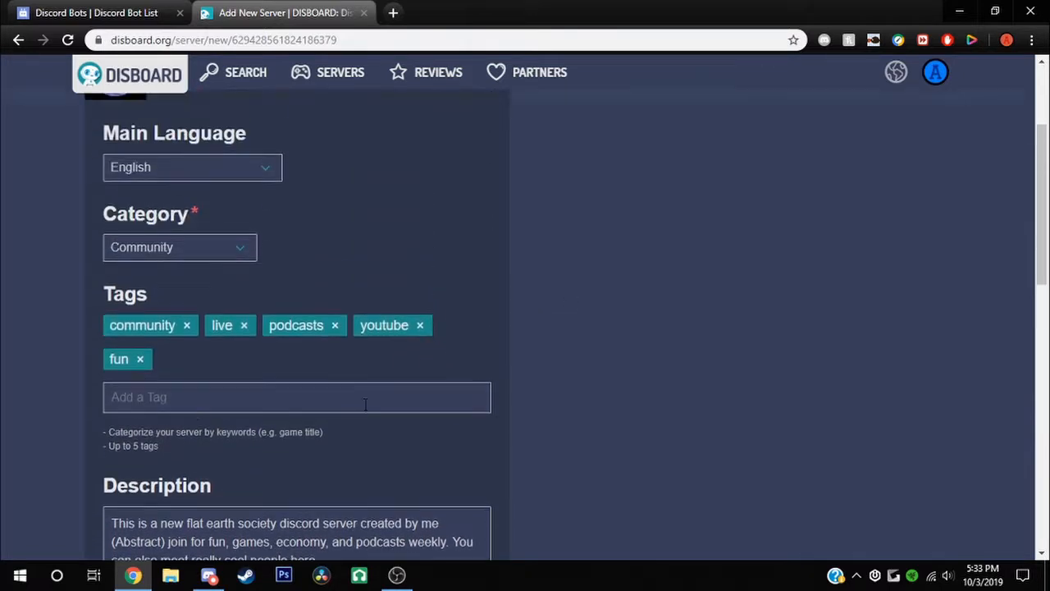
{"action": "scroll", "coordinate": [366, 404], "scroll_direction": "down", "scroll_amount": 4}
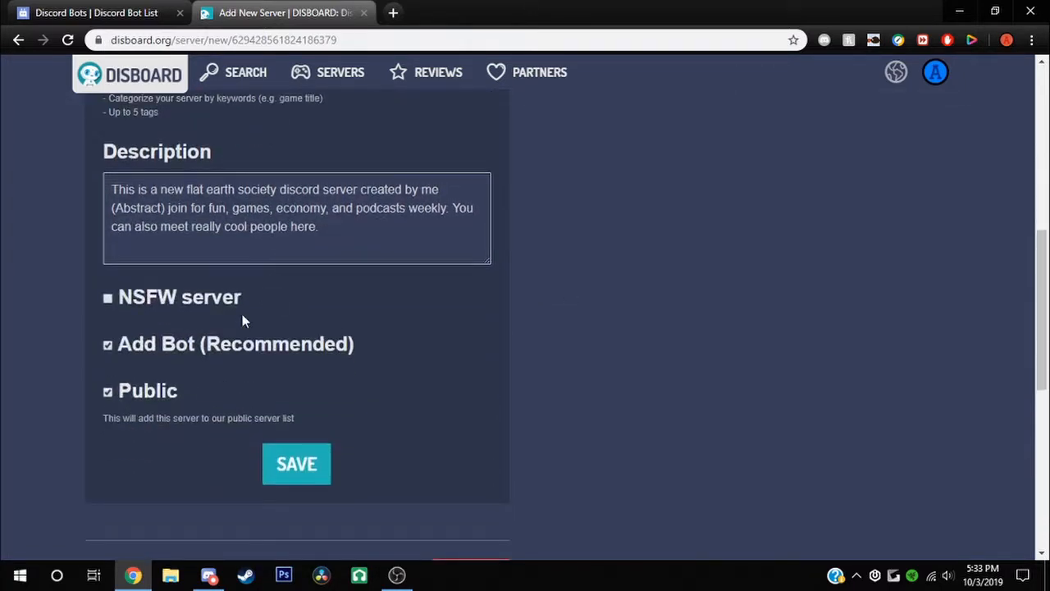
{"action": "left_click", "coordinate": [108, 394]}
{"action": "left_click", "coordinate": [319, 466]}
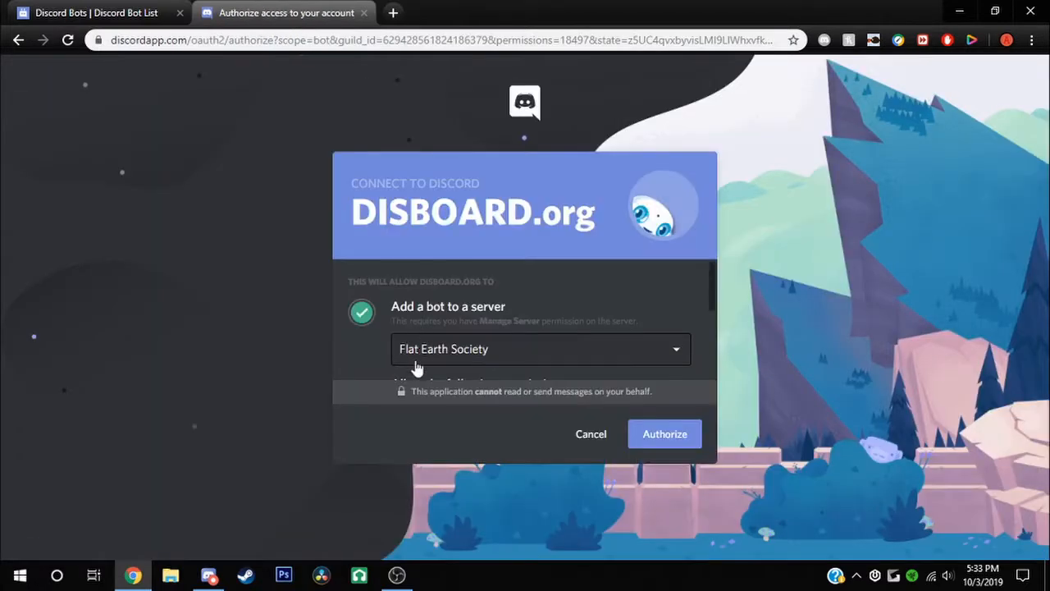
Authorize the DISBOARD bot for Flat Earth Society and pass the reCAPTCHA
{"action": "left_click", "coordinate": [424, 364]}
{"action": "left_click", "coordinate": [427, 436]}
{"action": "left_click", "coordinate": [698, 437]}
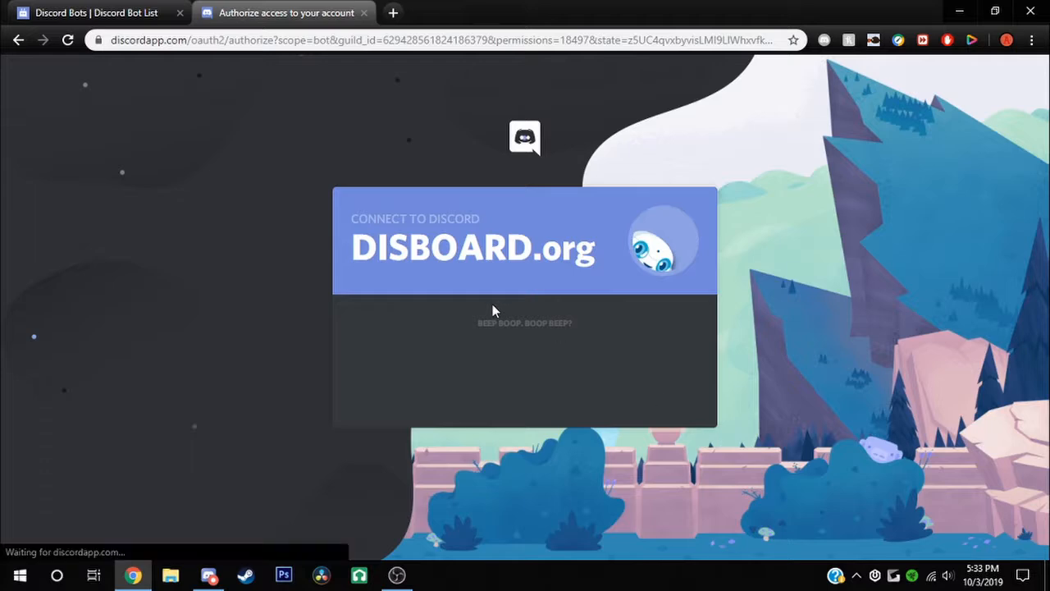
{"action": "left_click", "coordinate": [448, 372]}
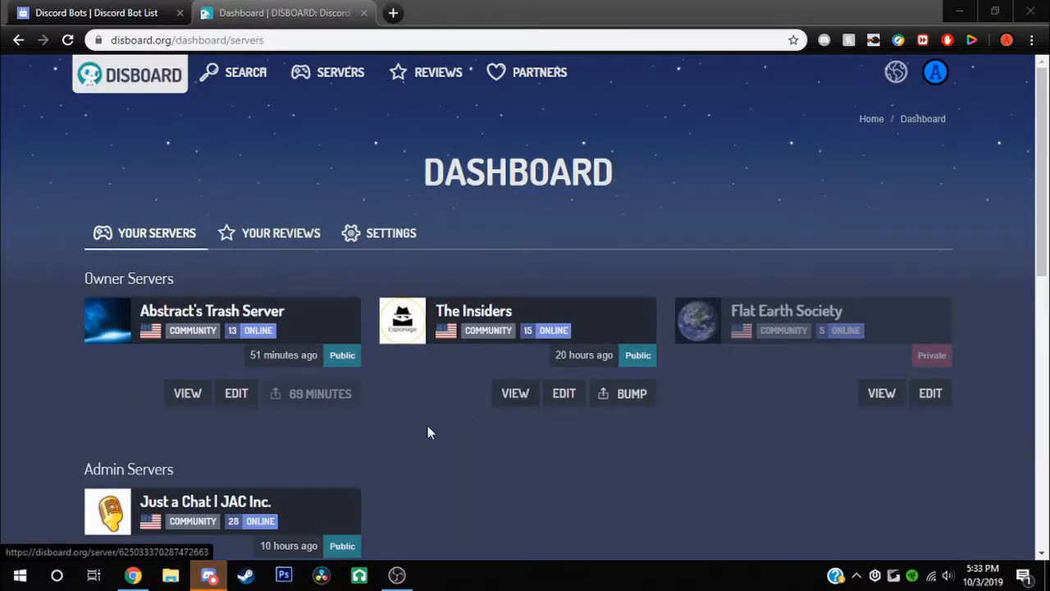
Edit and re-save the Flat Earth Society listing on the dashboard, then return to Discord
{"action": "scroll", "coordinate": [845, 385], "scroll_direction": "down", "scroll_amount": 1}
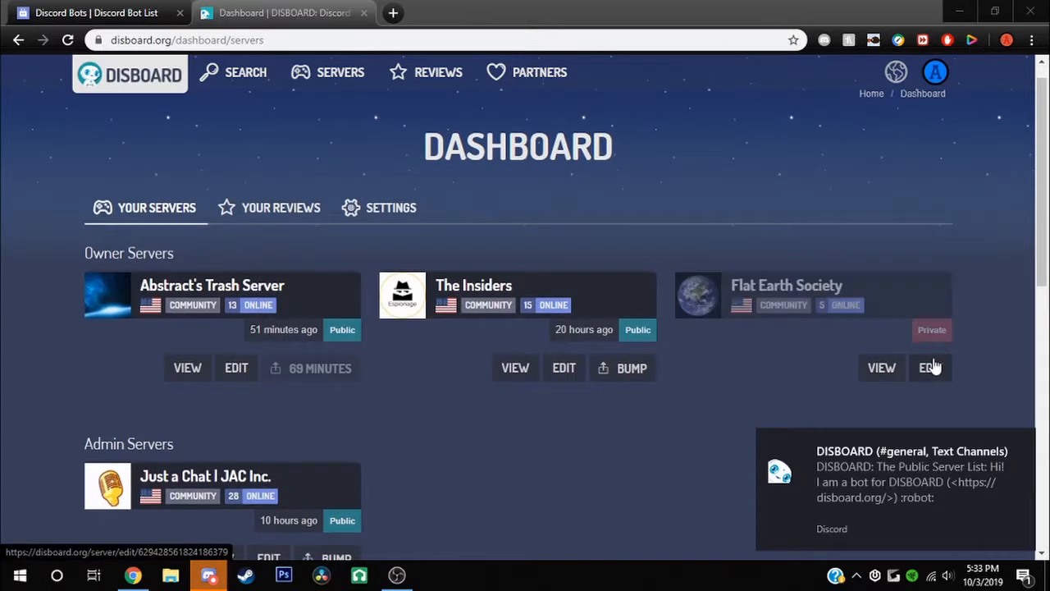
{"action": "left_click", "coordinate": [932, 369]}
{"action": "scroll", "coordinate": [230, 444], "scroll_direction": "down", "scroll_amount": 2}
{"action": "scroll", "coordinate": [206, 379], "scroll_direction": "down", "scroll_amount": 5}
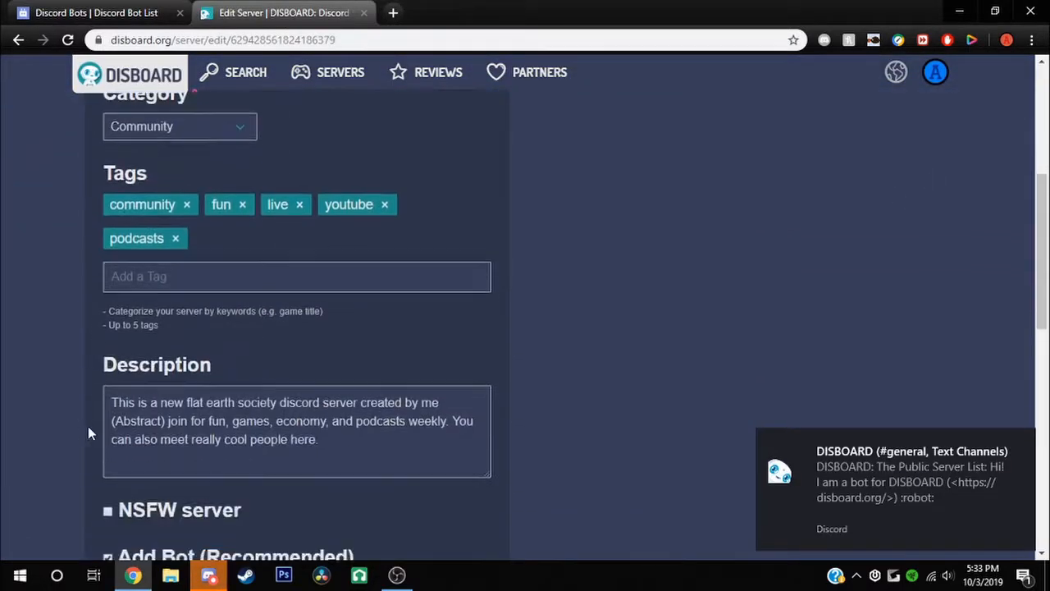
{"action": "left_click", "coordinate": [276, 512]}
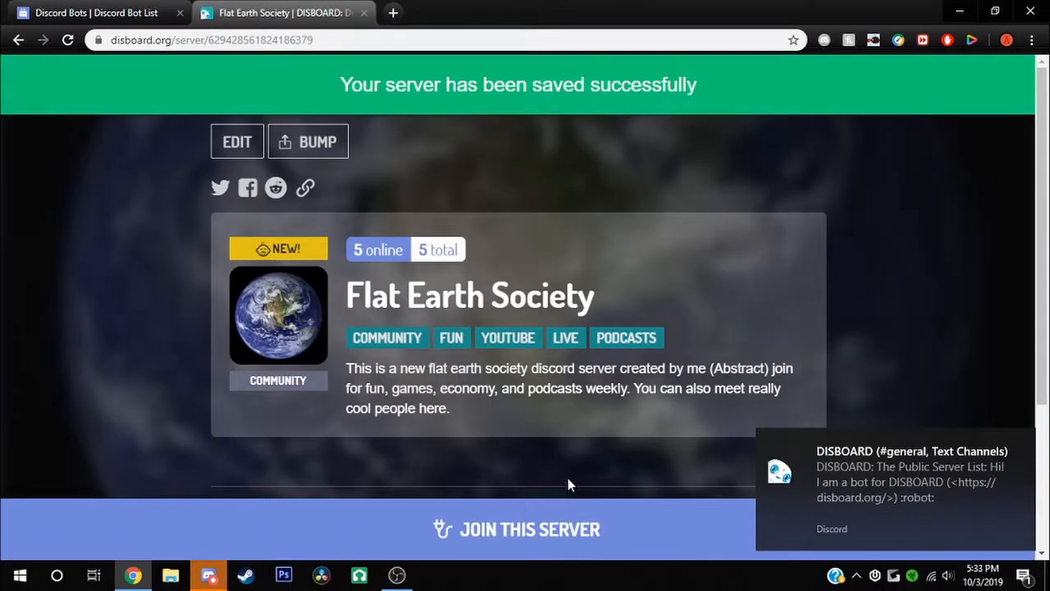
{"action": "left_click", "coordinate": [862, 500]}
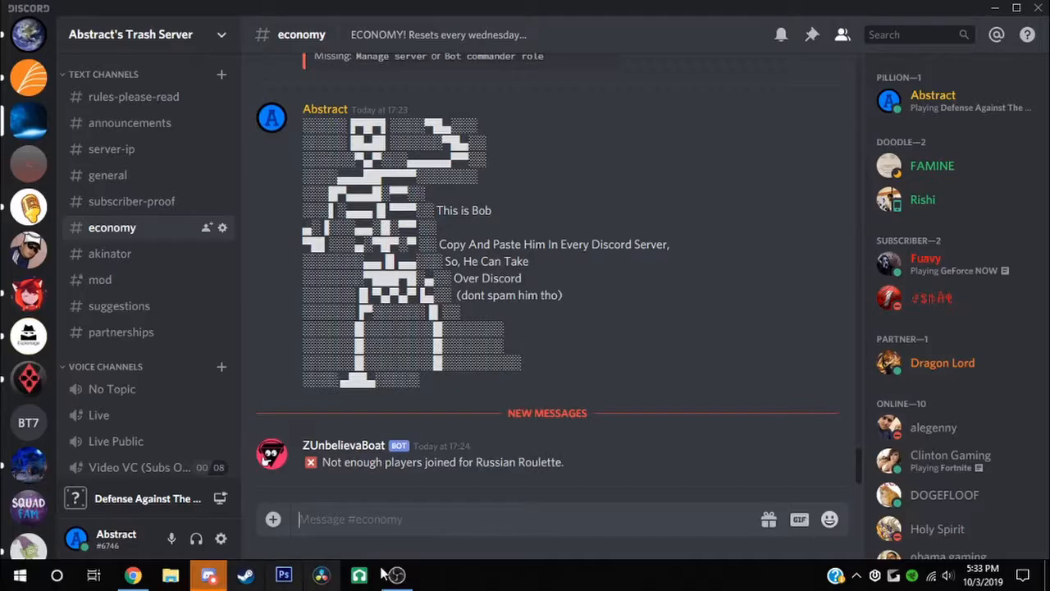
Switch to Flat Earth Society and cancel a trial new text channel dialog
{"action": "left_click", "coordinate": [28, 34]}
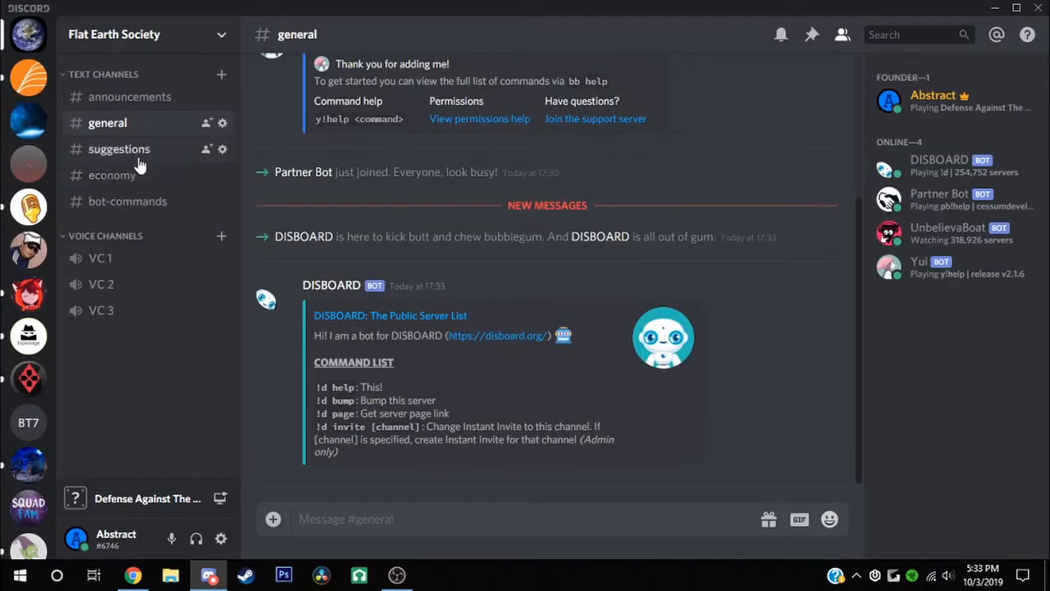
{"action": "left_click", "coordinate": [222, 74]}
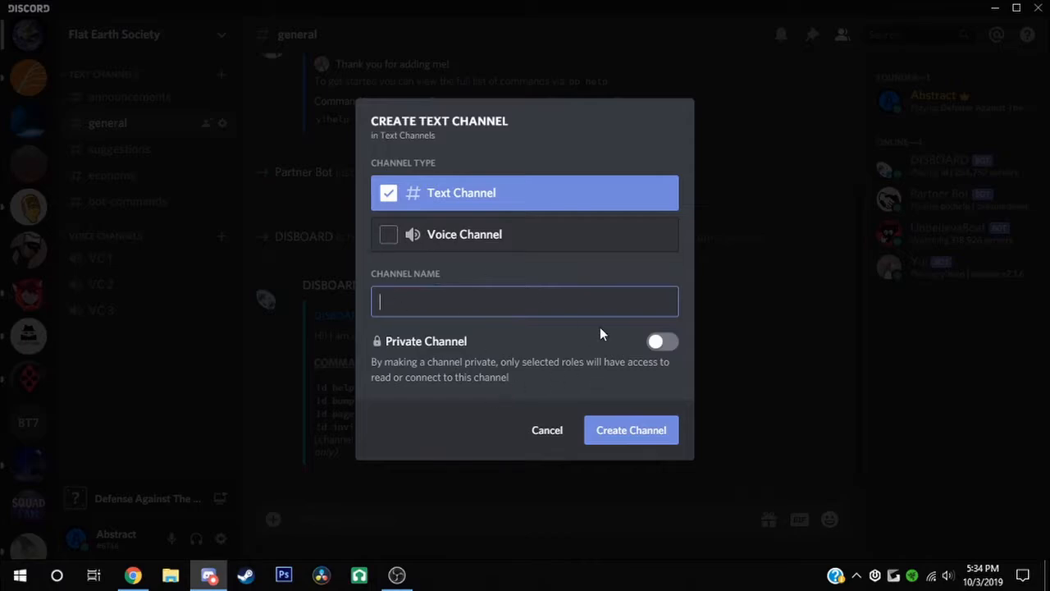
{"action": "left_click", "coordinate": [659, 342]}
{"action": "left_click", "coordinate": [662, 288]}
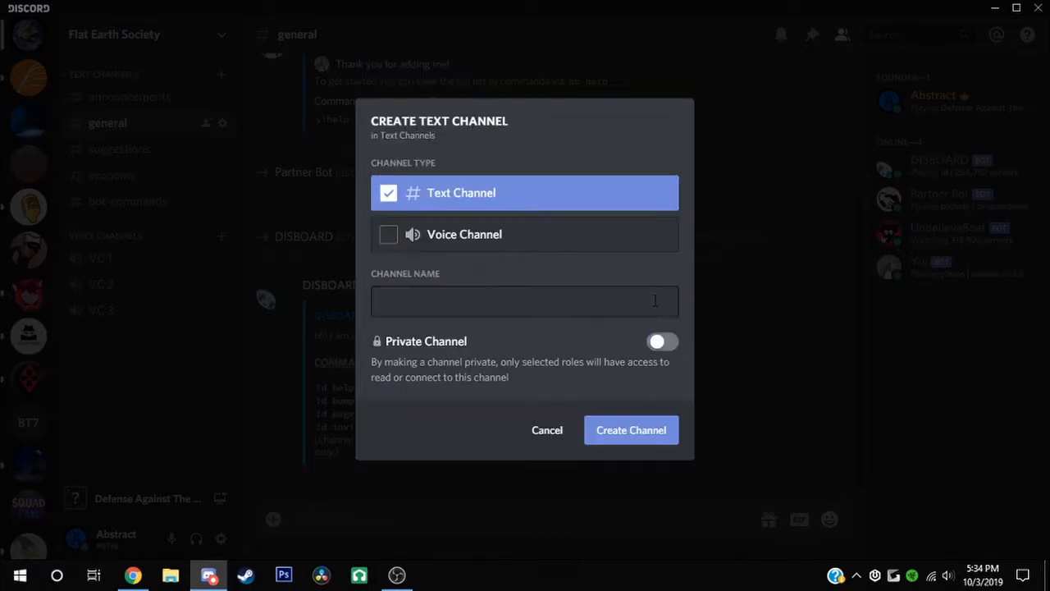
{"action": "left_click", "coordinate": [546, 429]}
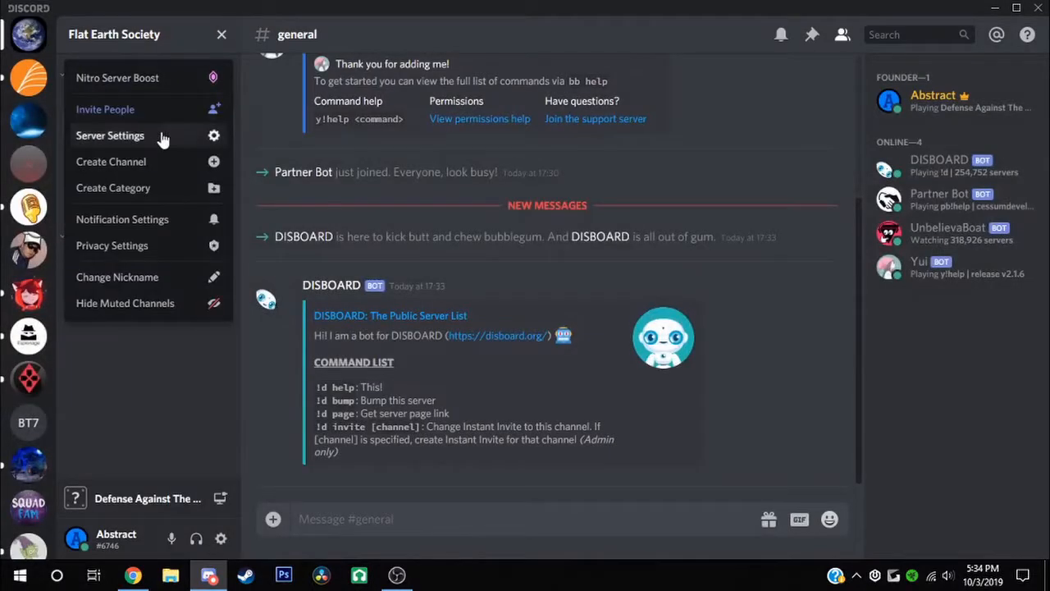
Grant the DISBOARD.org role Administrator in Server Settings > Roles and save, then start a new text channel
{"action": "left_click", "coordinate": [162, 137]}
{"action": "left_click", "coordinate": [226, 174]}
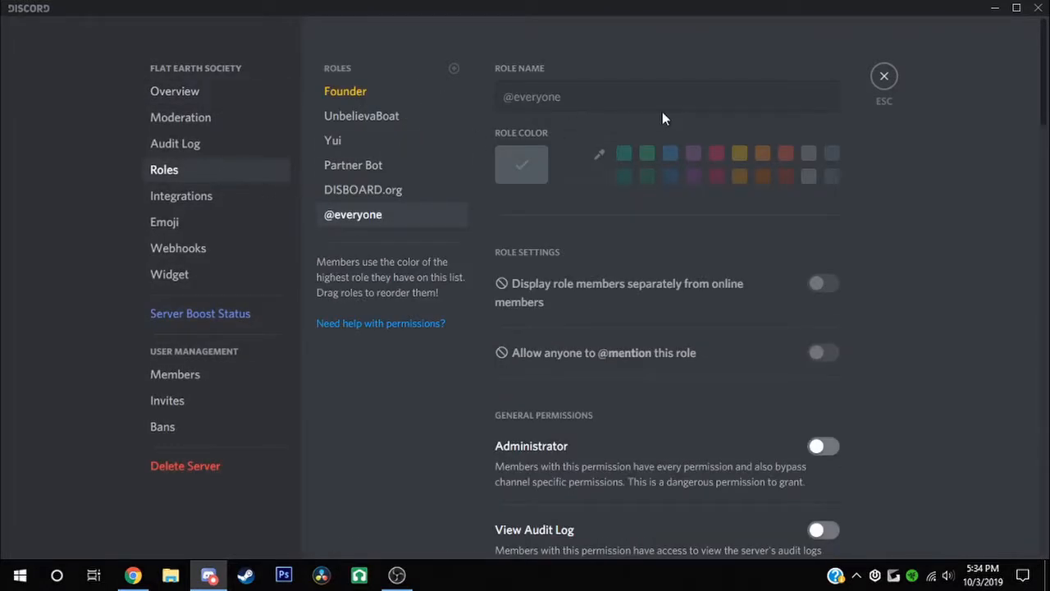
{"action": "left_click", "coordinate": [409, 115]}
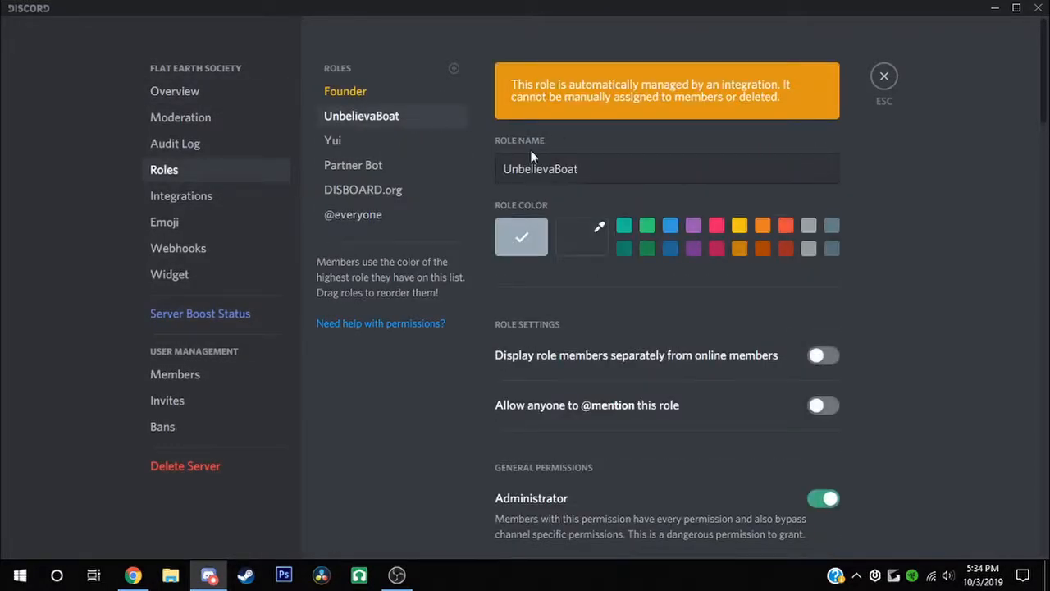
{"action": "left_click", "coordinate": [337, 147]}
{"action": "left_click", "coordinate": [357, 166]}
{"action": "left_click", "coordinate": [823, 498]}
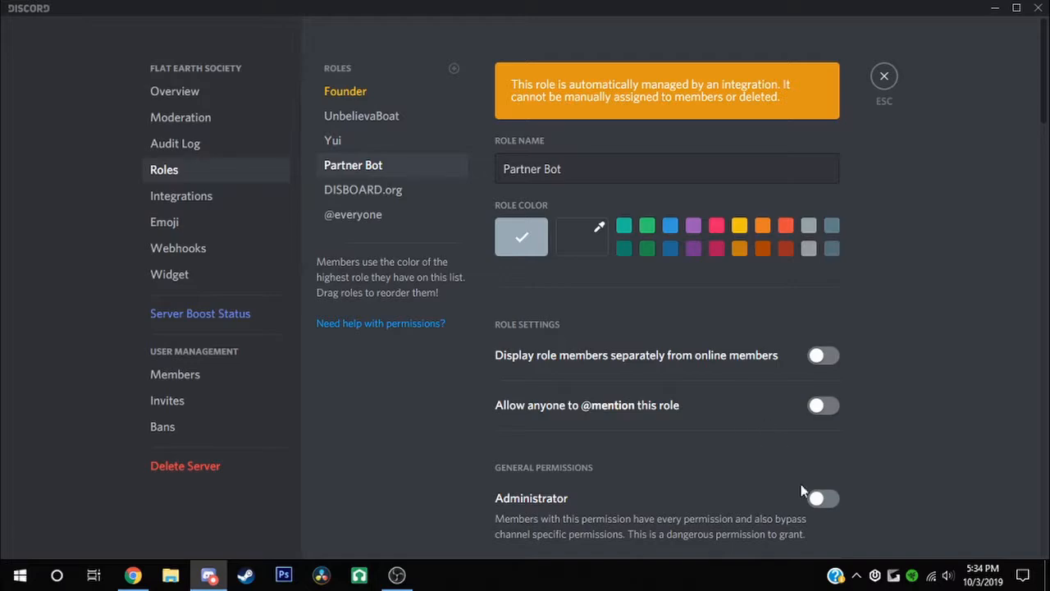
{"action": "left_click", "coordinate": [364, 189]}
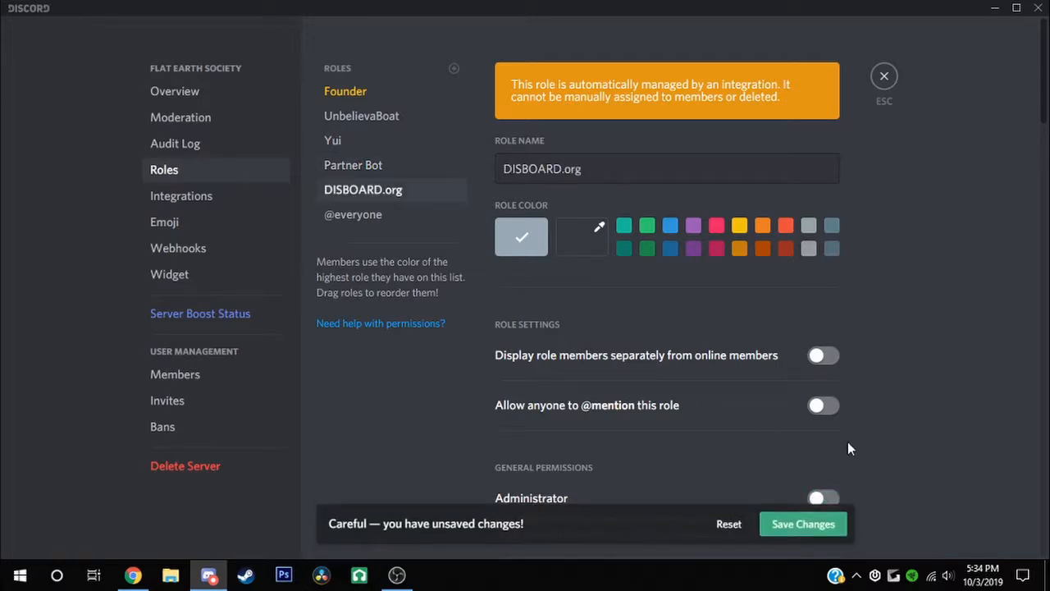
{"action": "left_click", "coordinate": [823, 500]}
{"action": "left_click", "coordinate": [814, 517]}
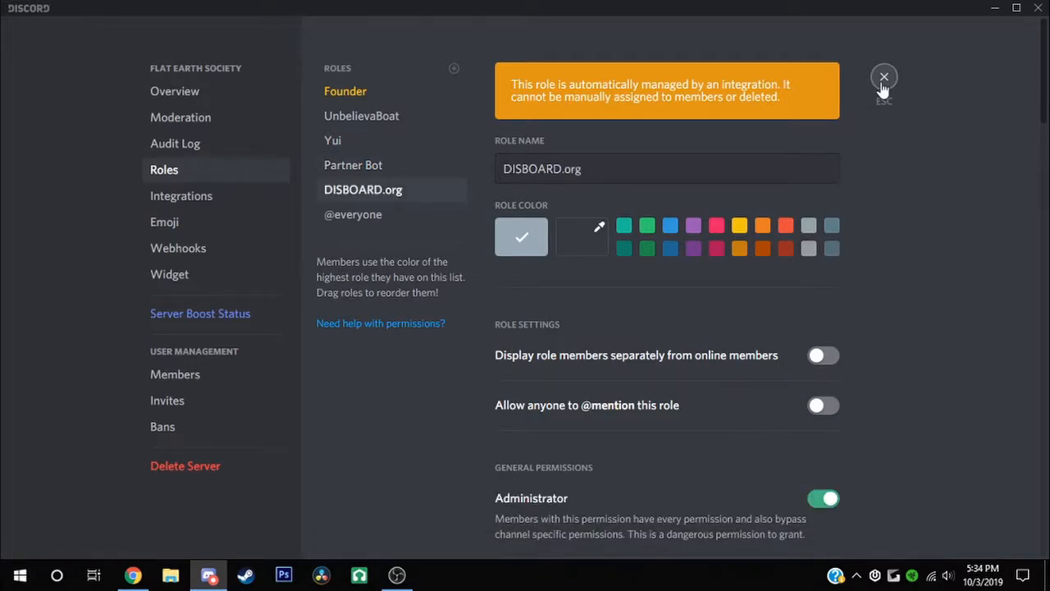
{"action": "left_click", "coordinate": [883, 82]}
{"action": "left_click", "coordinate": [223, 71]}
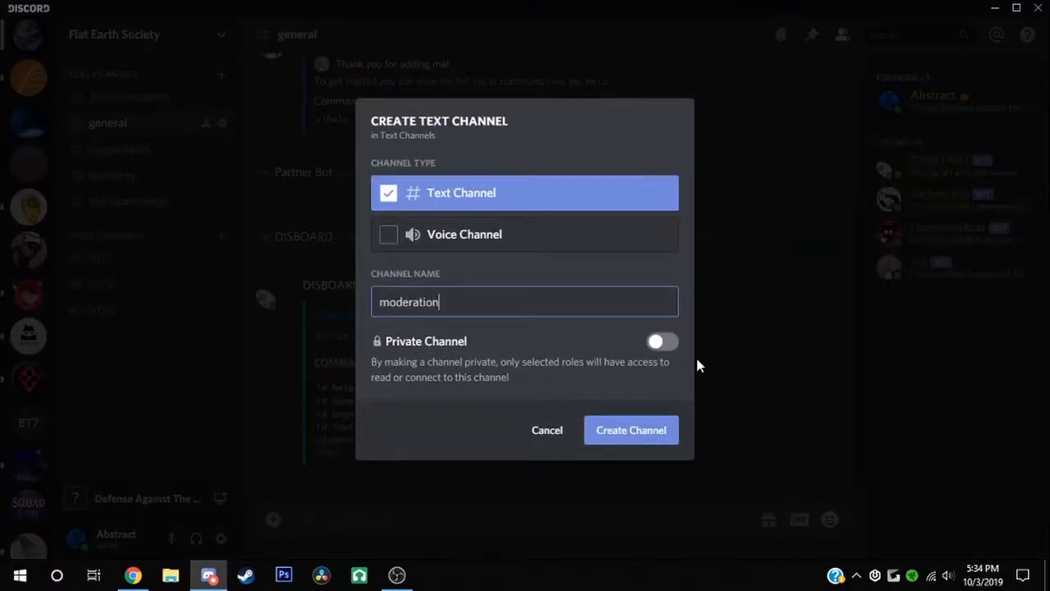
Create the moderation channel as private with access for the Founder role only
{"action": "left_click", "coordinate": [663, 342]}
{"action": "scroll", "coordinate": [511, 328], "scroll_direction": "down", "scroll_amount": 3}
{"action": "scroll", "coordinate": [599, 361], "scroll_direction": "up", "scroll_amount": 2}
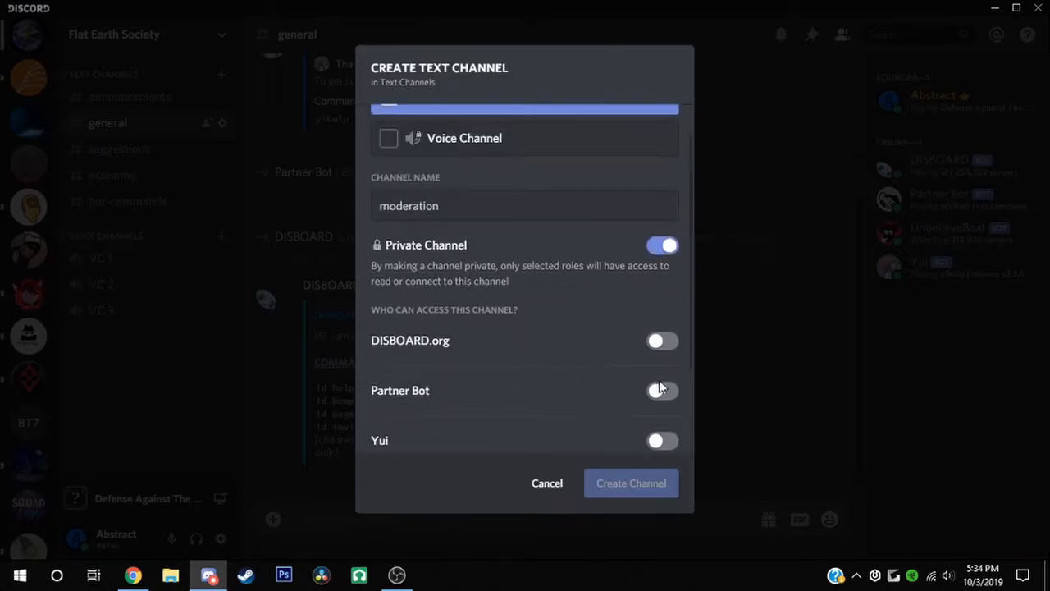
{"action": "scroll", "coordinate": [660, 387], "scroll_direction": "down", "scroll_amount": 3}
{"action": "scroll", "coordinate": [636, 402], "scroll_direction": "up", "scroll_amount": 3}
{"action": "scroll", "coordinate": [640, 403], "scroll_direction": "down", "scroll_amount": 3}
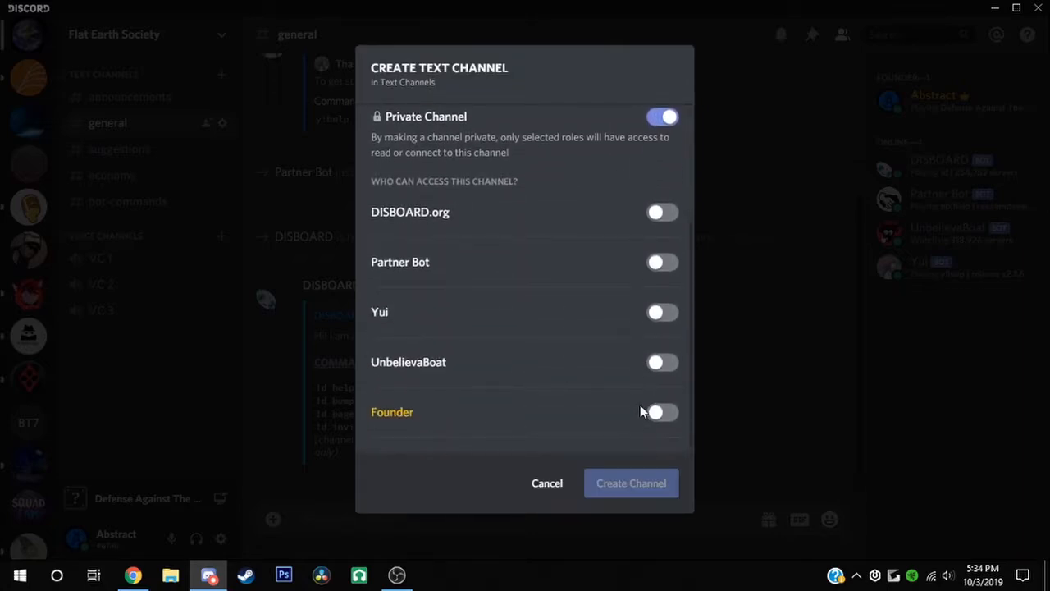
{"action": "left_click", "coordinate": [663, 417]}
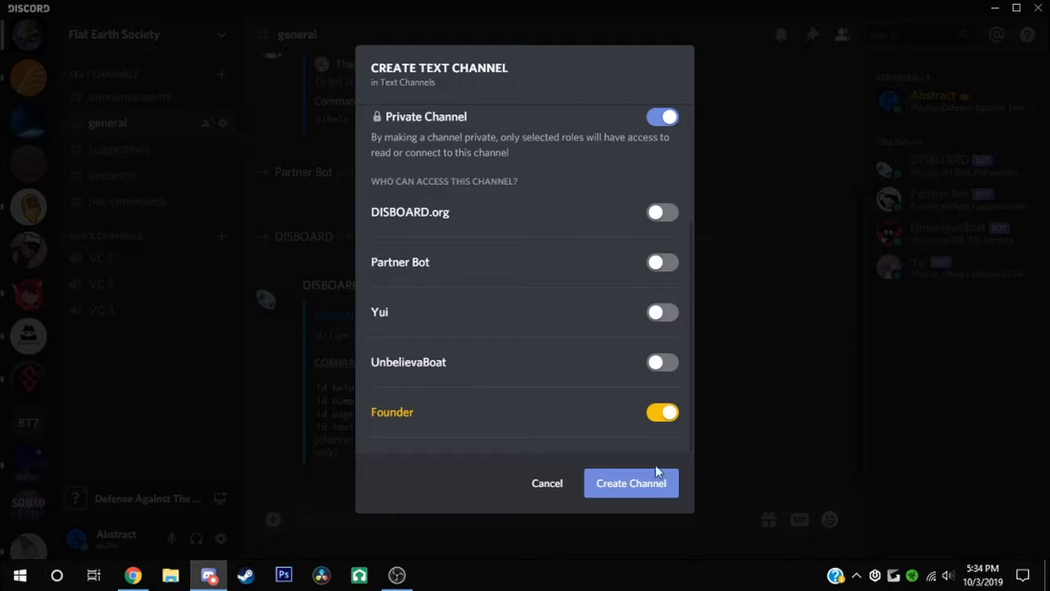
{"action": "scroll", "coordinate": [588, 383], "scroll_direction": "up", "scroll_amount": 3}
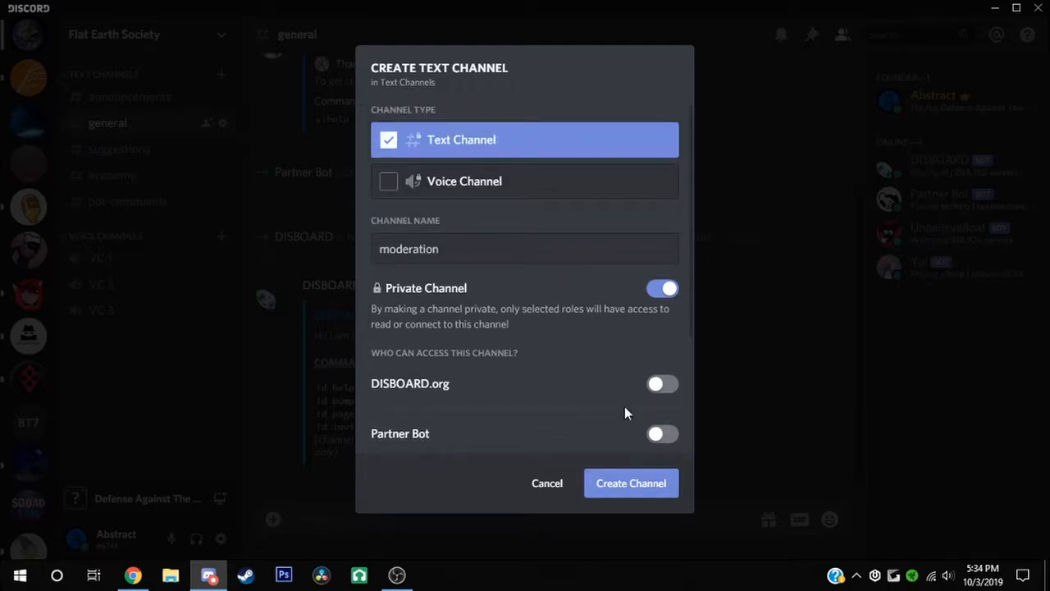
{"action": "scroll", "coordinate": [624, 404], "scroll_direction": "down", "scroll_amount": 3}
{"action": "scroll", "coordinate": [624, 408], "scroll_direction": "up", "scroll_amount": 1}
{"action": "left_click", "coordinate": [638, 488]}
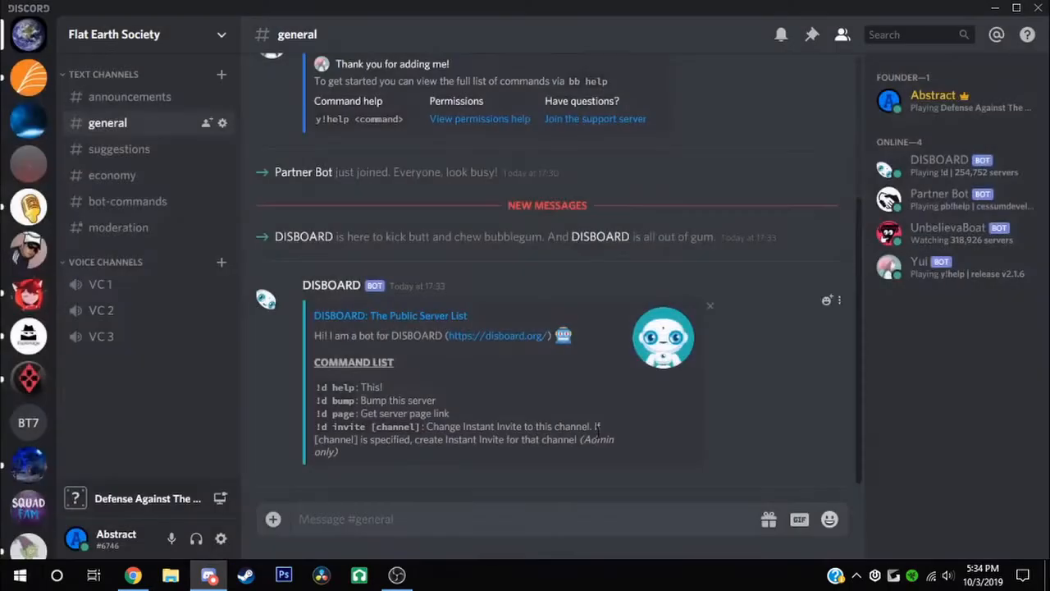
Open #moderation, typing and clearing a stray '!' in the message box
{"action": "left_click", "coordinate": [129, 227]}
{"action": "type", "text": "!"}
{"action": "key", "text": "BackSpace"}
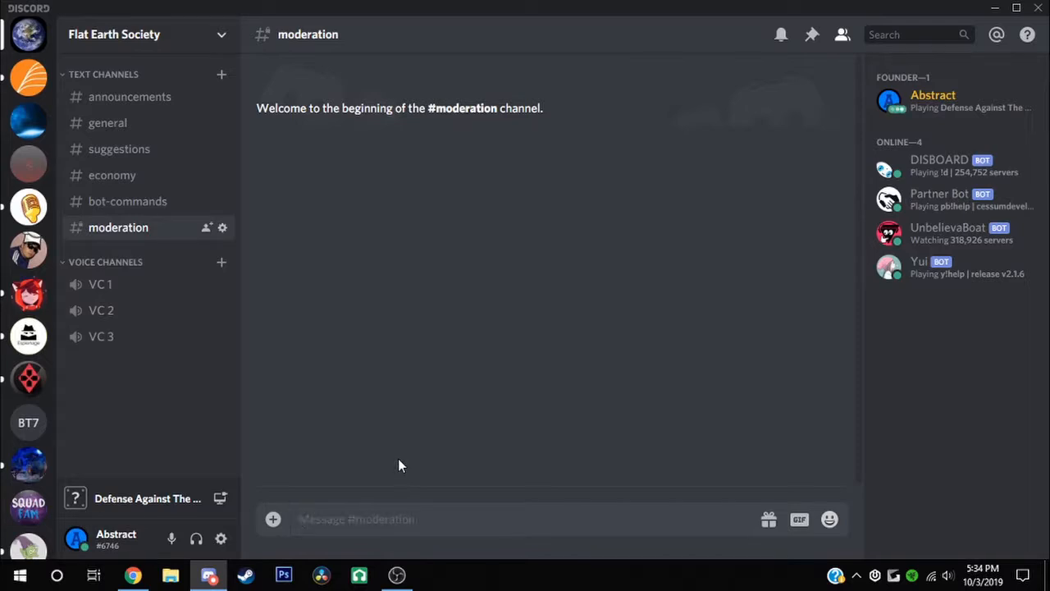
{"action": "type", "text": "!"}
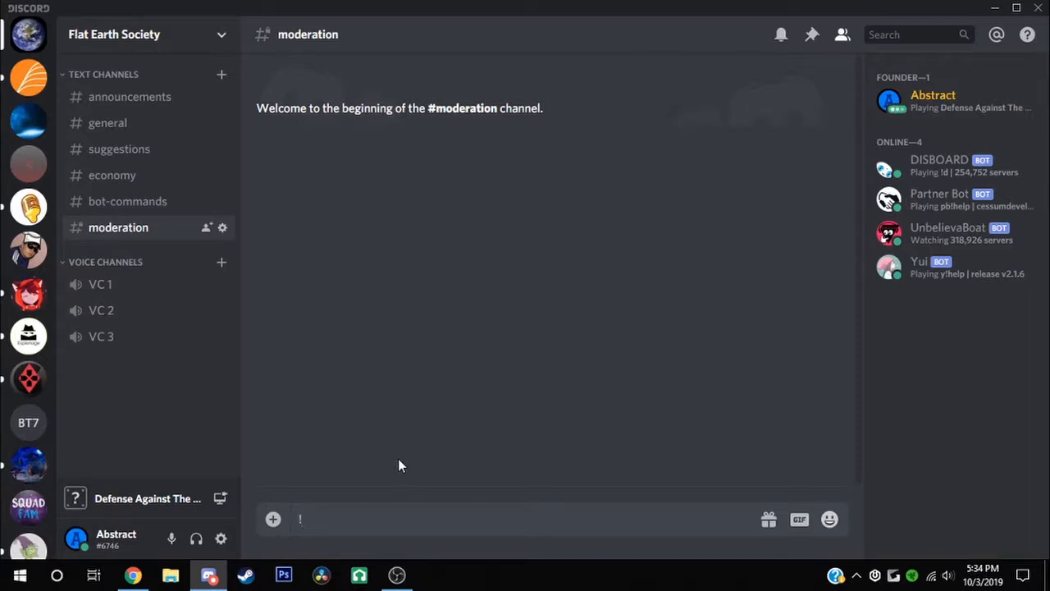
{"action": "key", "text": "BackSpace"}
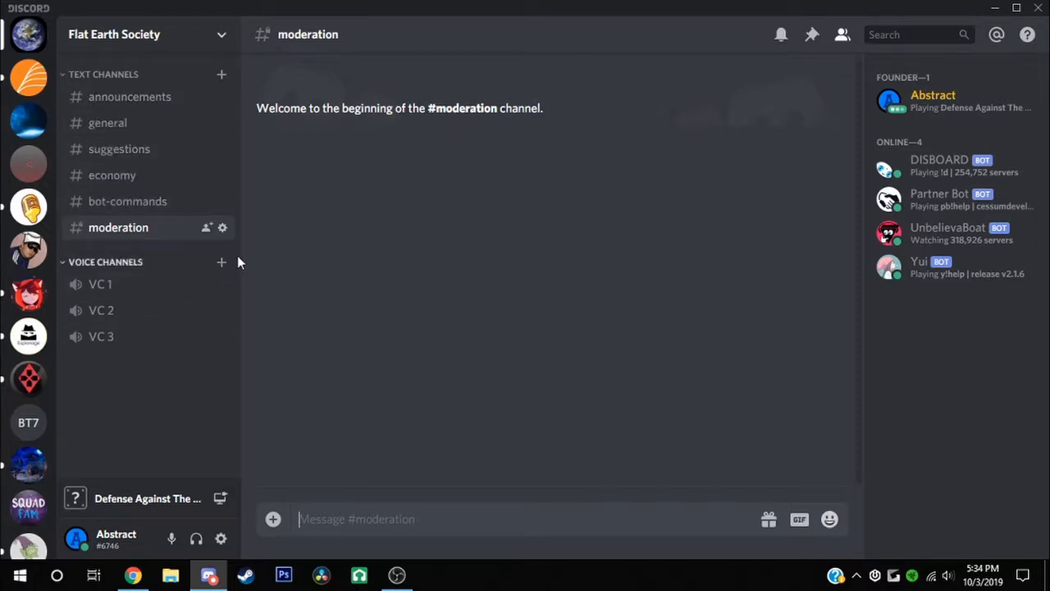
Add a text channel named music
{"action": "left_click", "coordinate": [221, 74]}
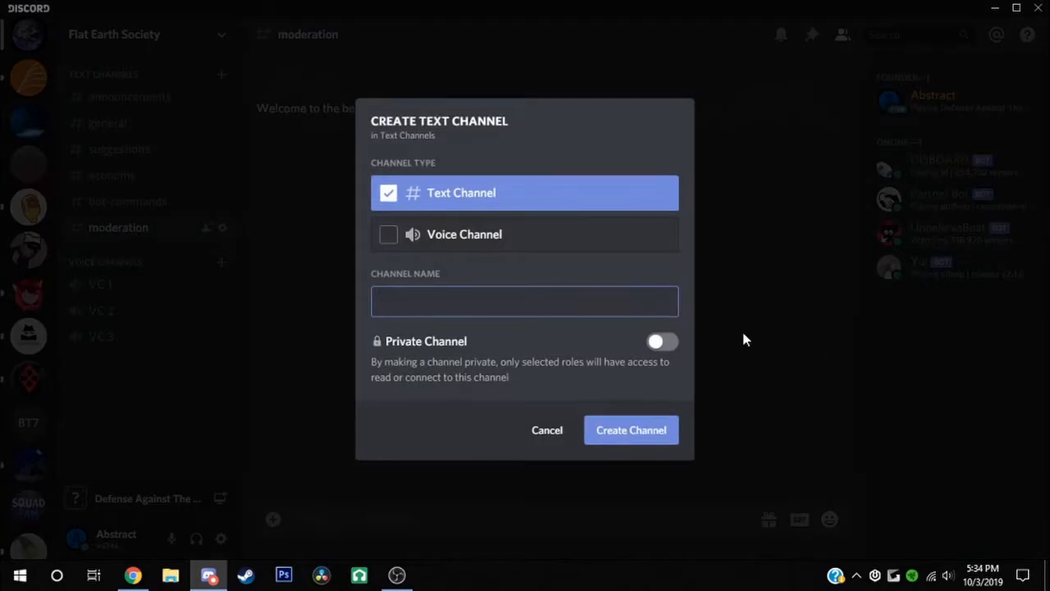
{"action": "type", "text": "music"}
{"action": "key", "text": "Return"}
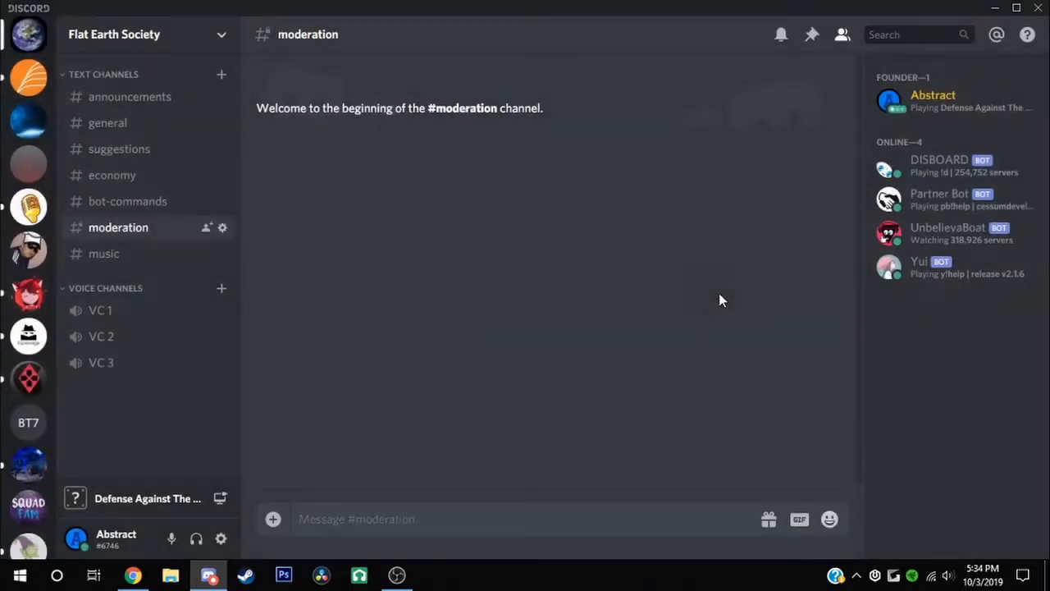
Add two voice channels, Music 1 and Music 2, under Voice Channels
{"action": "left_click", "coordinate": [222, 292]}
{"action": "left_click", "coordinate": [546, 236]}
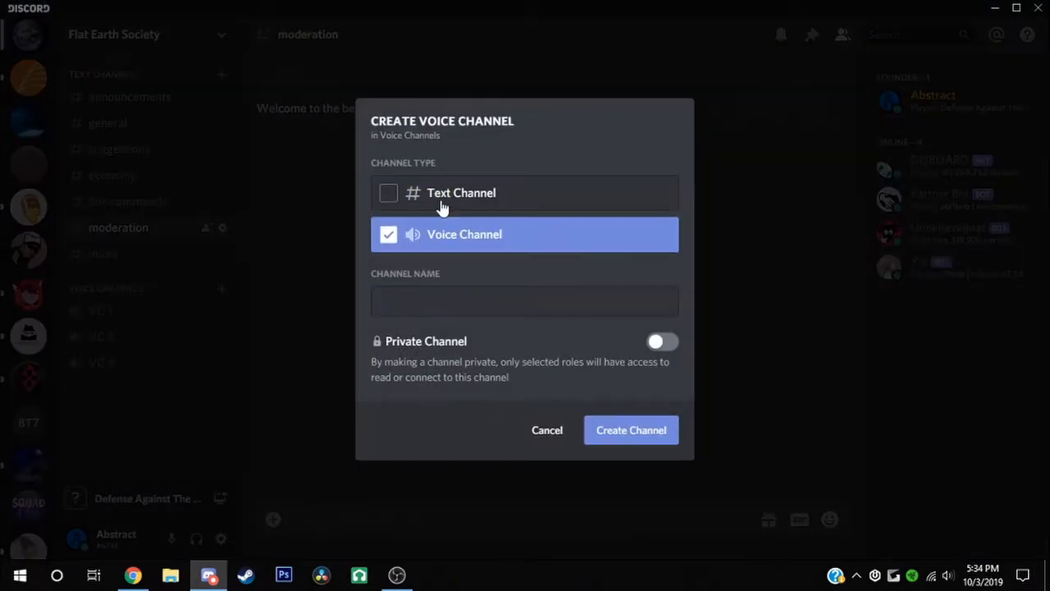
{"action": "left_click", "coordinate": [444, 313]}
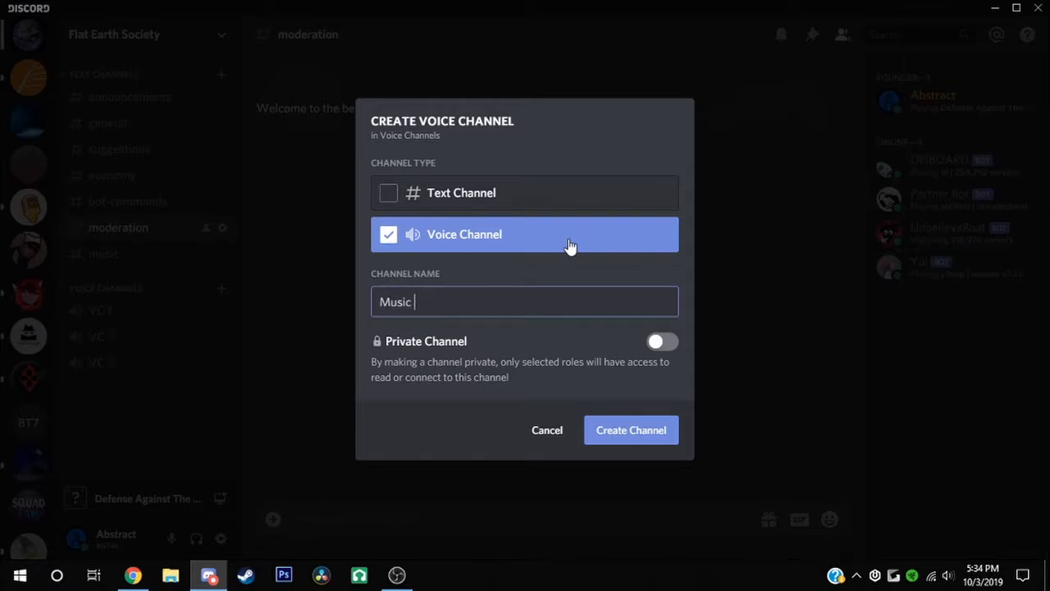
{"action": "key", "text": "Return"}
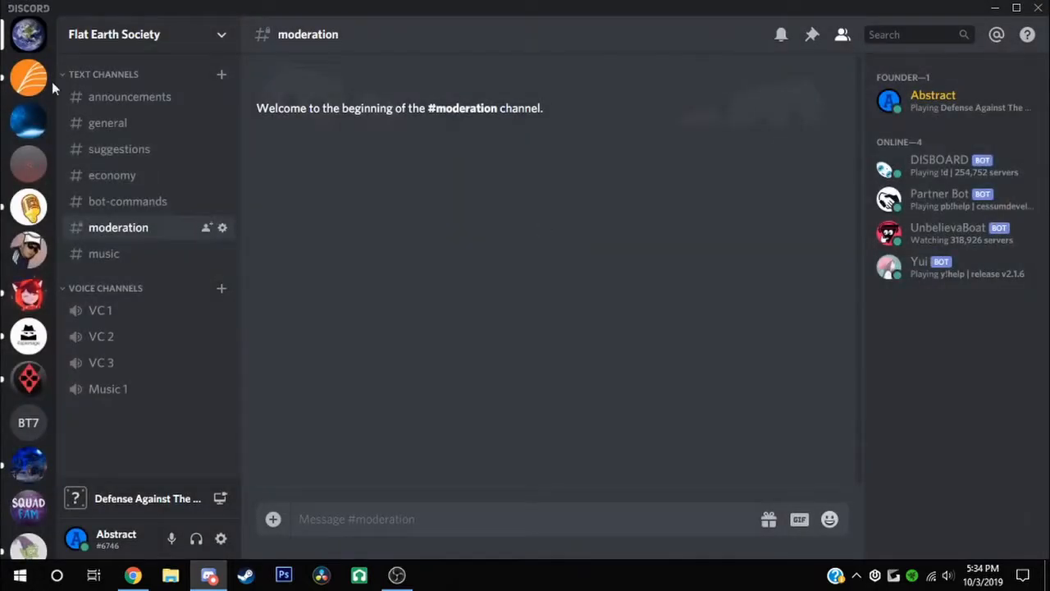
{"action": "left_click", "coordinate": [219, 289]}
{"action": "left_click", "coordinate": [481, 246]}
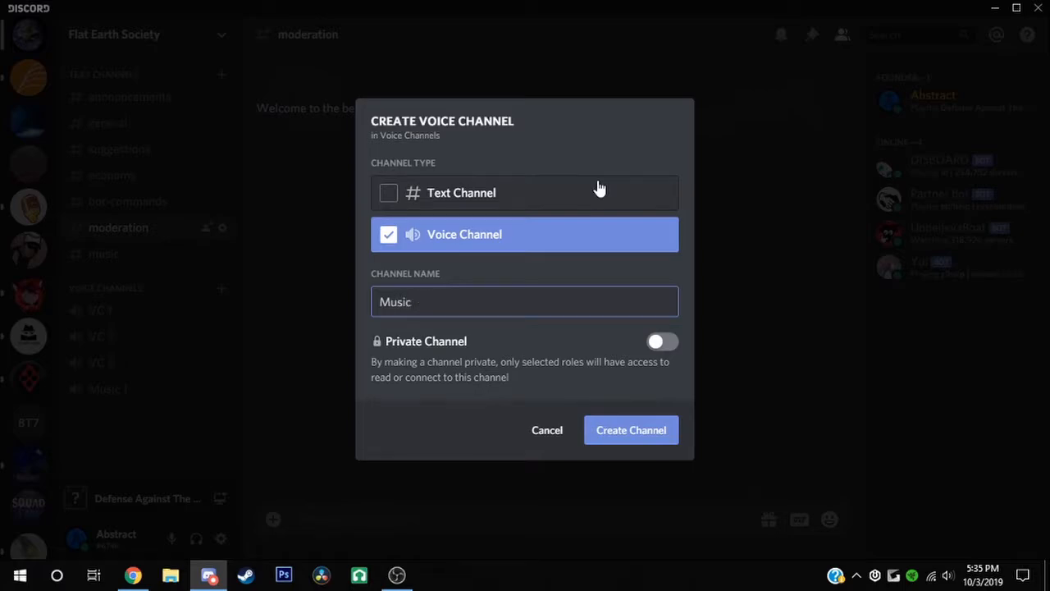
{"action": "key", "text": "Return"}
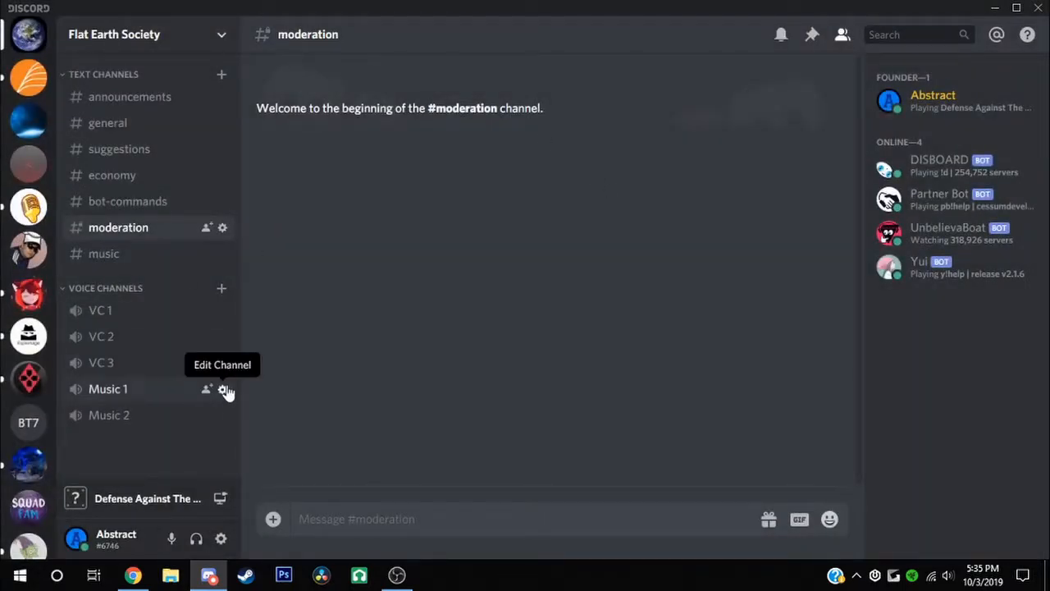
{"action": "left_click", "coordinate": [222, 389]}
{"action": "left_click", "coordinate": [235, 123]}
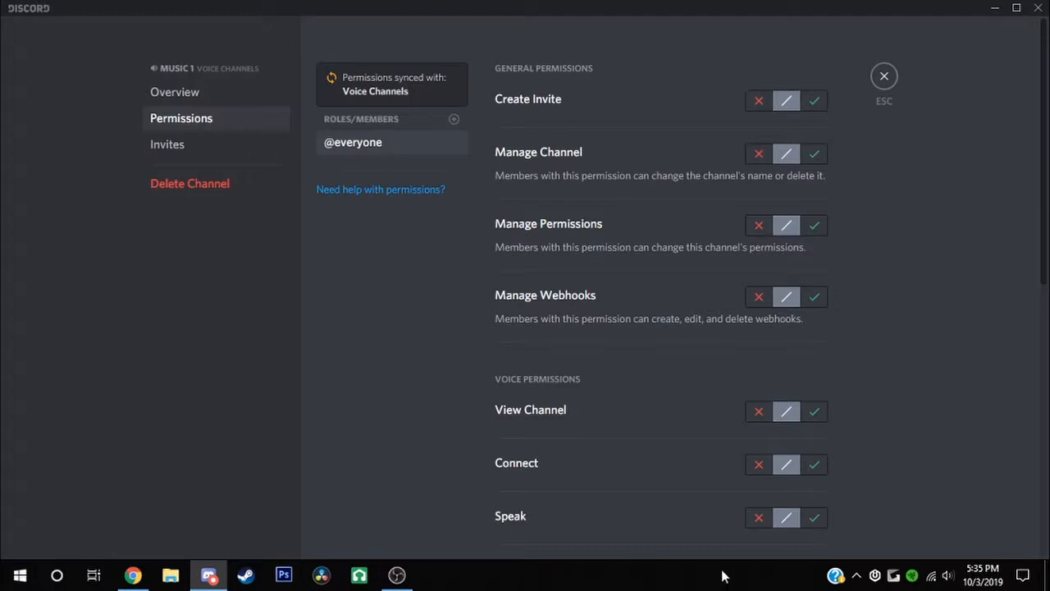
{"action": "left_click", "coordinate": [760, 521]}
{"action": "left_click", "coordinate": [810, 522]}
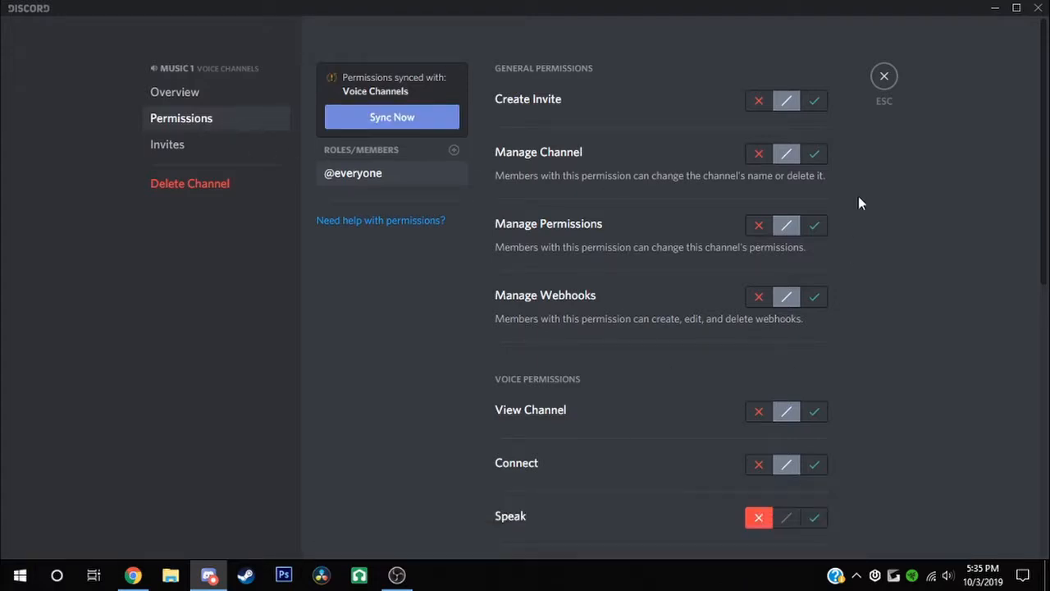
{"action": "left_click", "coordinate": [884, 77]}
{"action": "left_click", "coordinate": [159, 415]}
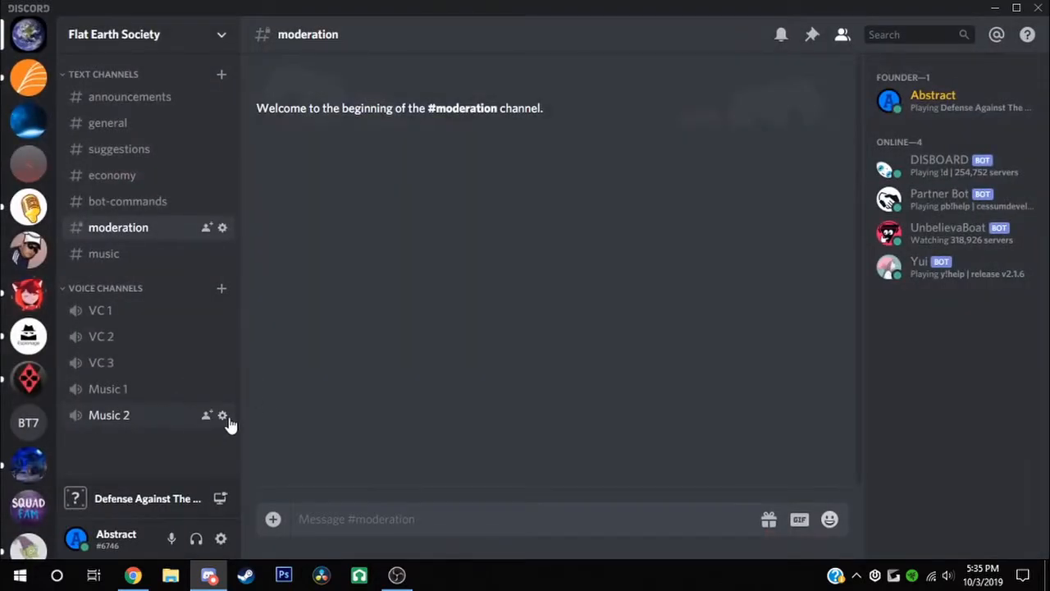
{"action": "left_click", "coordinate": [221, 457]}
{"action": "left_click", "coordinate": [223, 417]}
{"action": "left_click", "coordinate": [205, 120]}
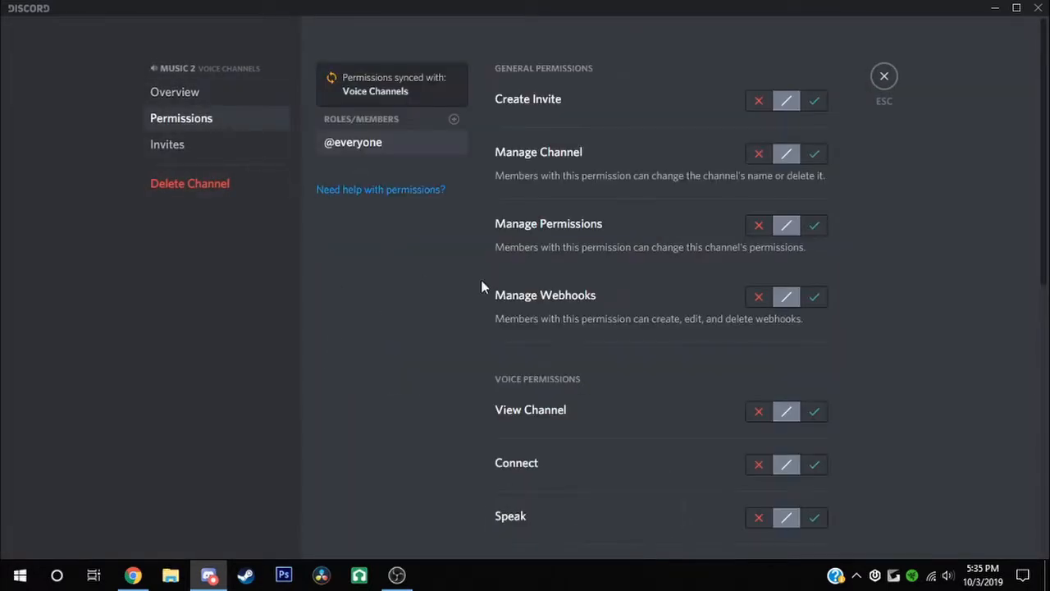
{"action": "left_click", "coordinate": [759, 517]}
{"action": "left_click", "coordinate": [804, 529]}
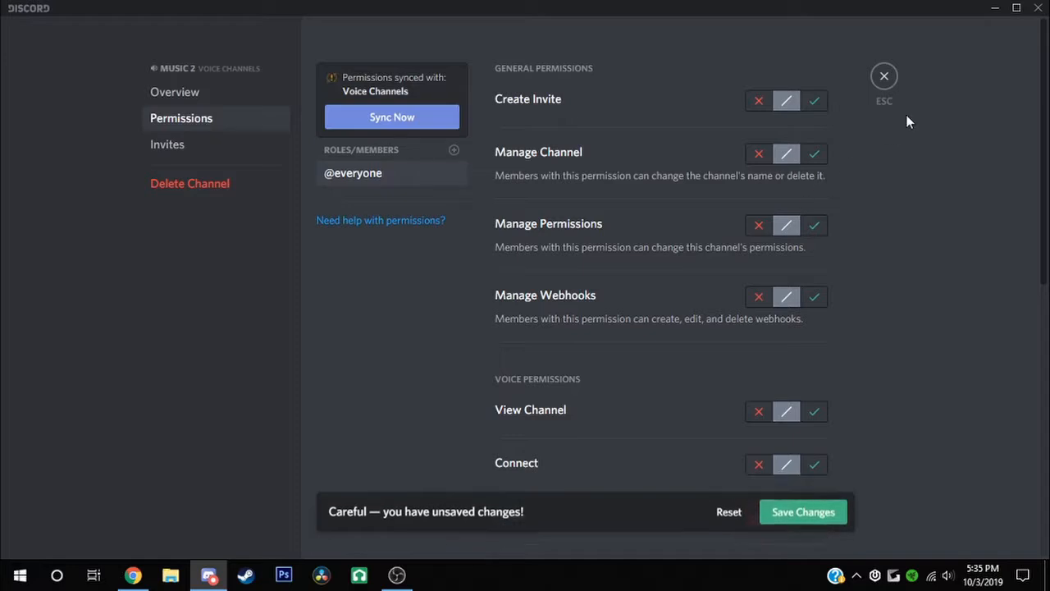
{"action": "left_click", "coordinate": [880, 77]}
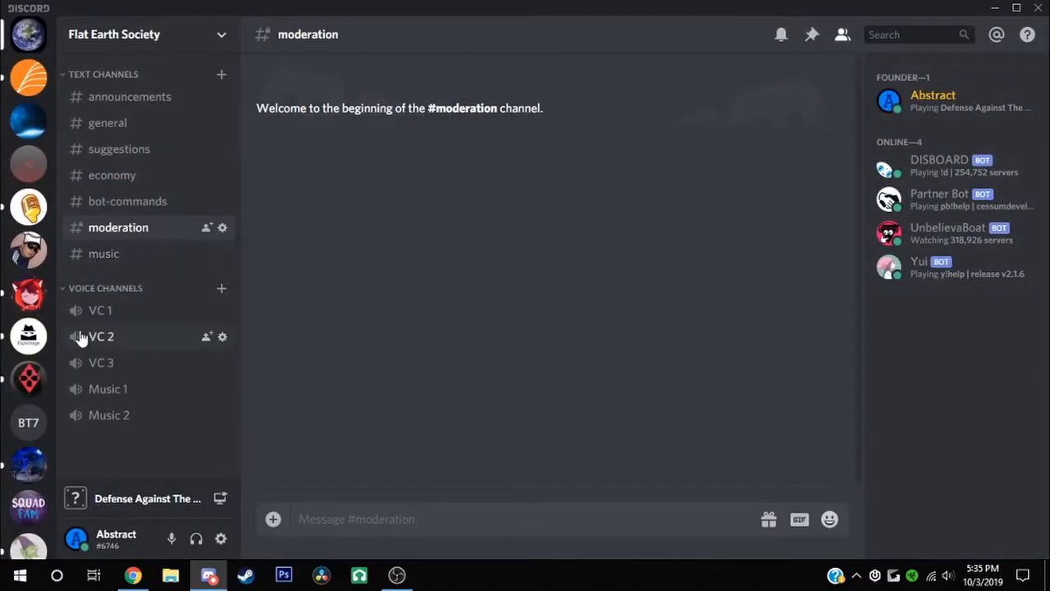
Drag #music above #moderation in the sidebar, then reopen #moderation
{"action": "left_click", "coordinate": [134, 390]}
{"action": "left_click", "coordinate": [220, 457]}
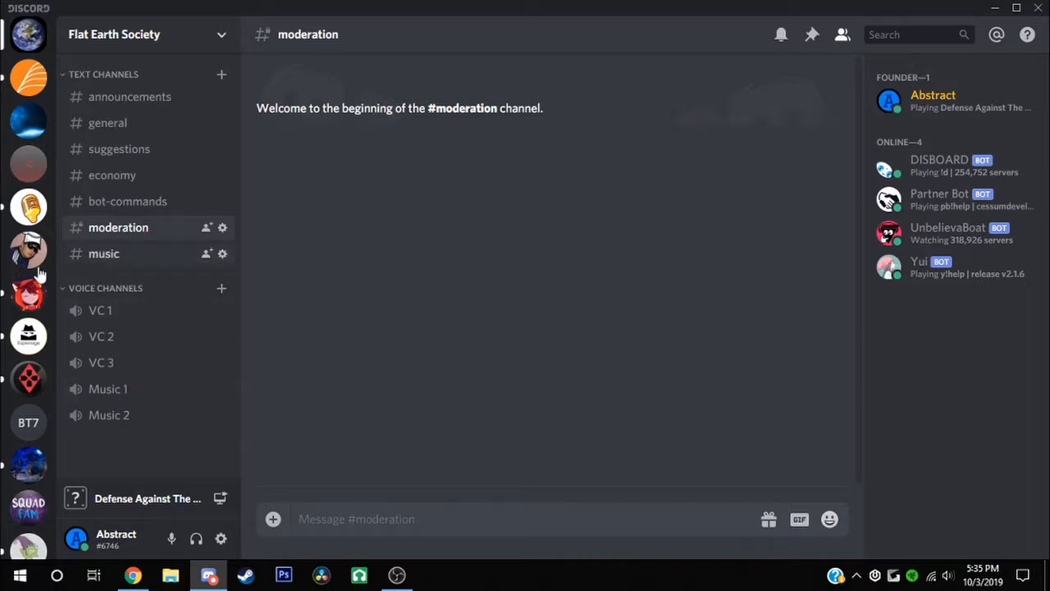
{"action": "left_click", "coordinate": [145, 253]}
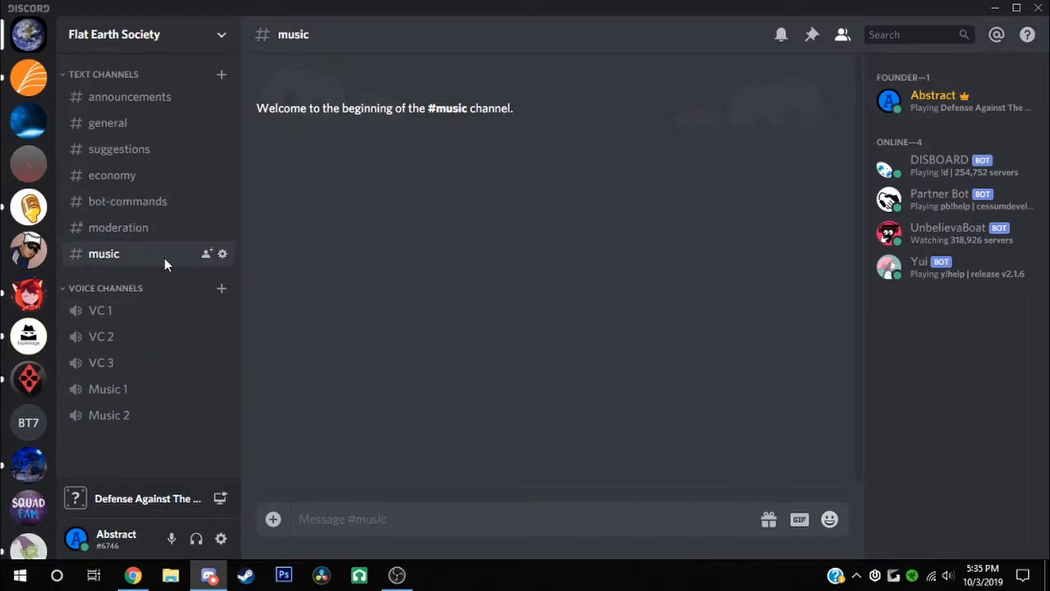
{"action": "left_click_drag", "start_coordinate": [164, 258], "coordinate": [163, 228]}
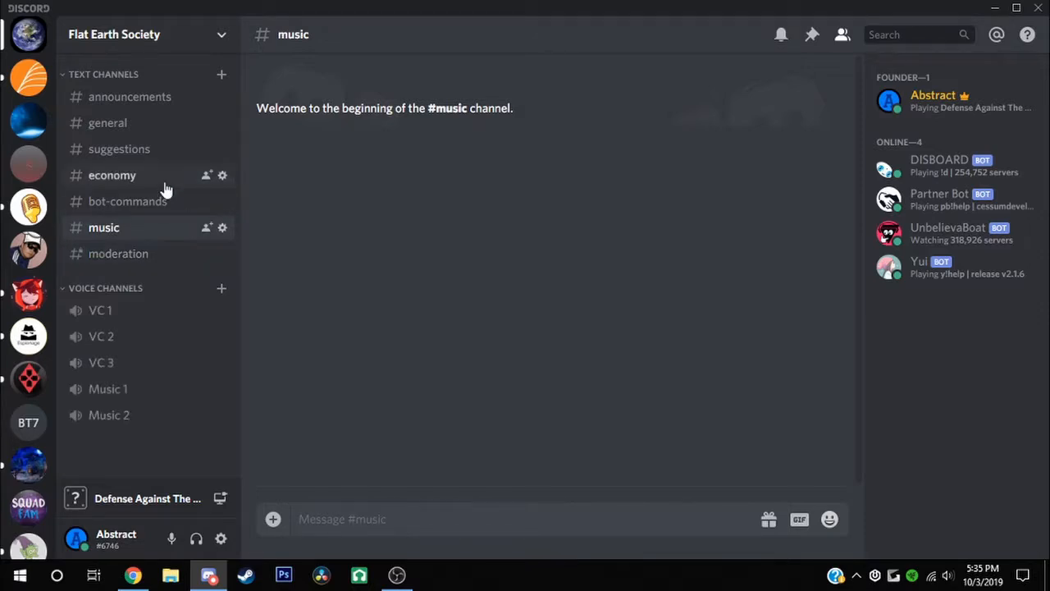
{"action": "left_click", "coordinate": [158, 205]}
{"action": "left_click", "coordinate": [170, 259]}
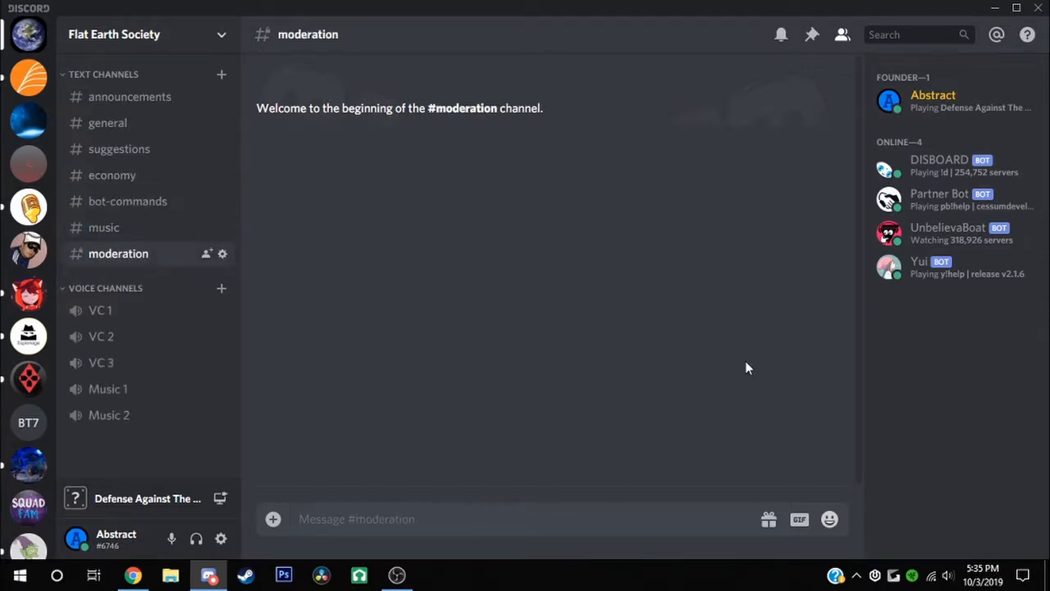
Check UnbelievaBoat's member profile, clearing partial messages in #moderation
{"action": "type", "text": "!pre"}
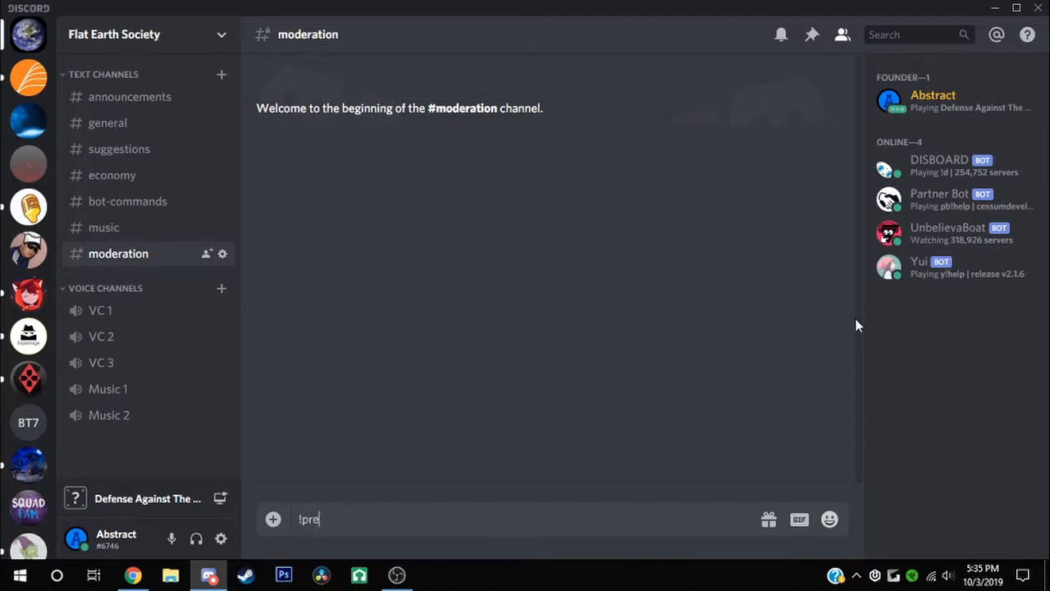
{"action": "type", "text": "p"}
{"action": "key", "text": "BackSpace"}
{"action": "key", "text": "BackSpace"}
{"action": "type", "text": "@"}
{"action": "key", "text": "BackSpace"}
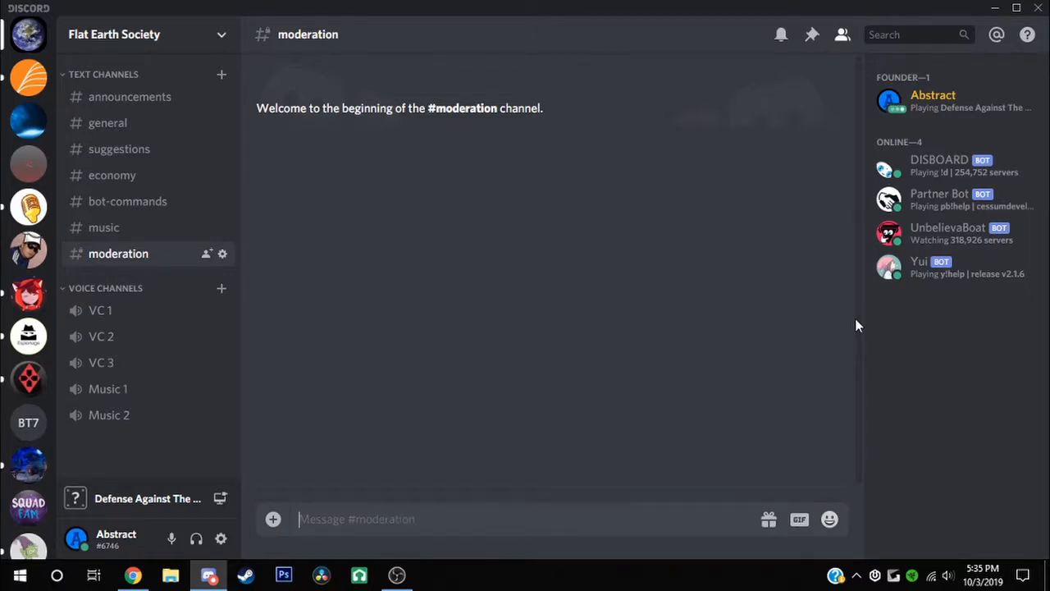
{"action": "left_click", "coordinate": [965, 236]}
{"action": "left_click", "coordinate": [686, 162]}
{"action": "left_click", "coordinate": [419, 513]}
{"action": "type", "text": "@"}
{"action": "key", "text": "BackSpace"}
Mention UnbelievaBoat with 'prefix /' to change its command prefix to /
{"action": "type", "text": "@"}
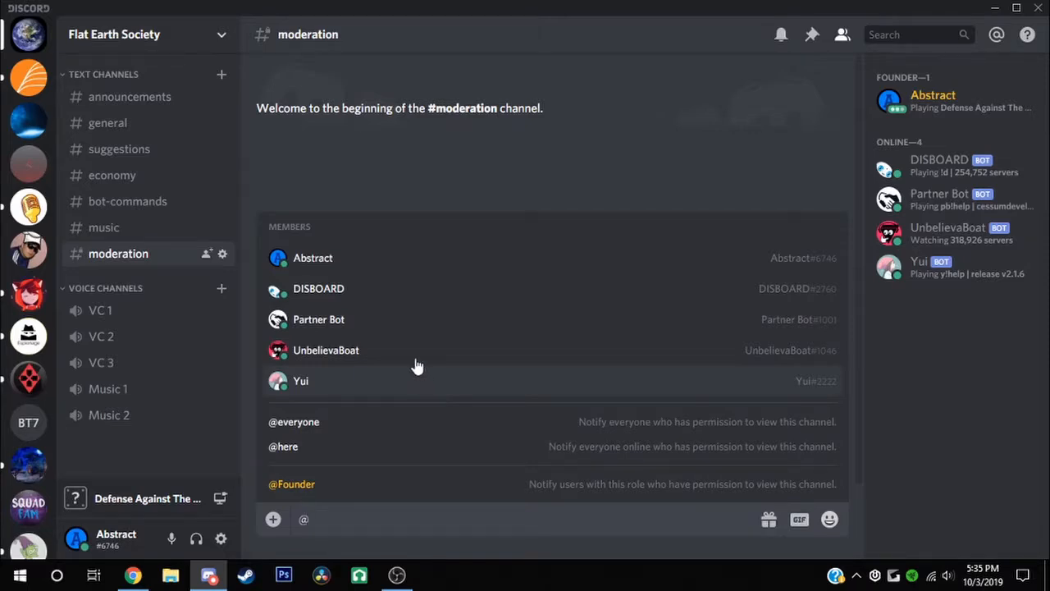
{"action": "key", "text": "Down"}
{"action": "key", "text": "Down"}
{"action": "key", "text": "Down"}
{"action": "key", "text": "Down"}
{"action": "key", "text": "Return"}
{"action": "type", "text": "pre"}
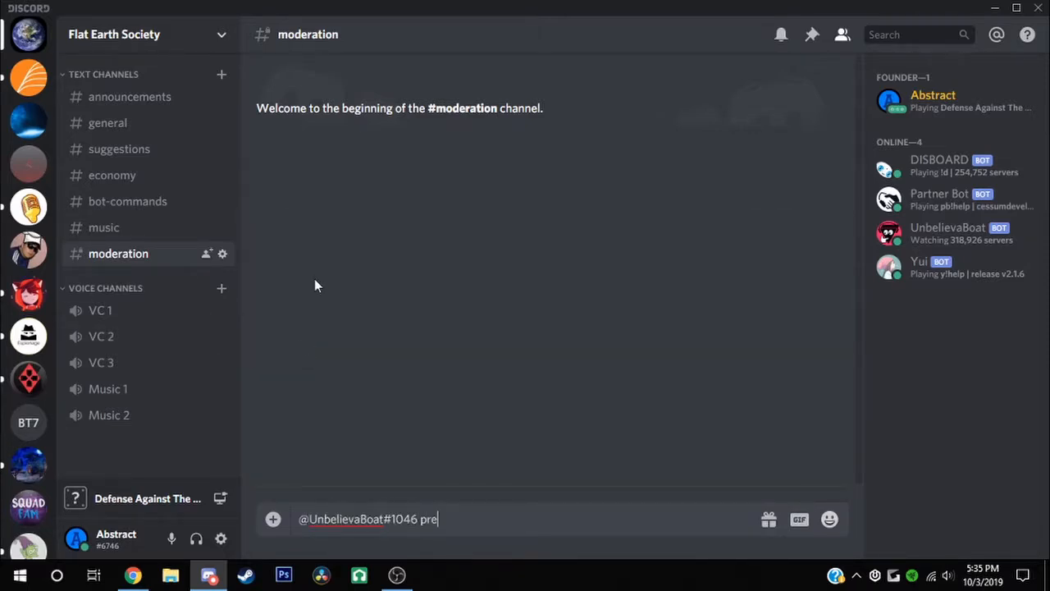
{"action": "type", "text": "fix /"}
{"action": "key", "text": "Return"}
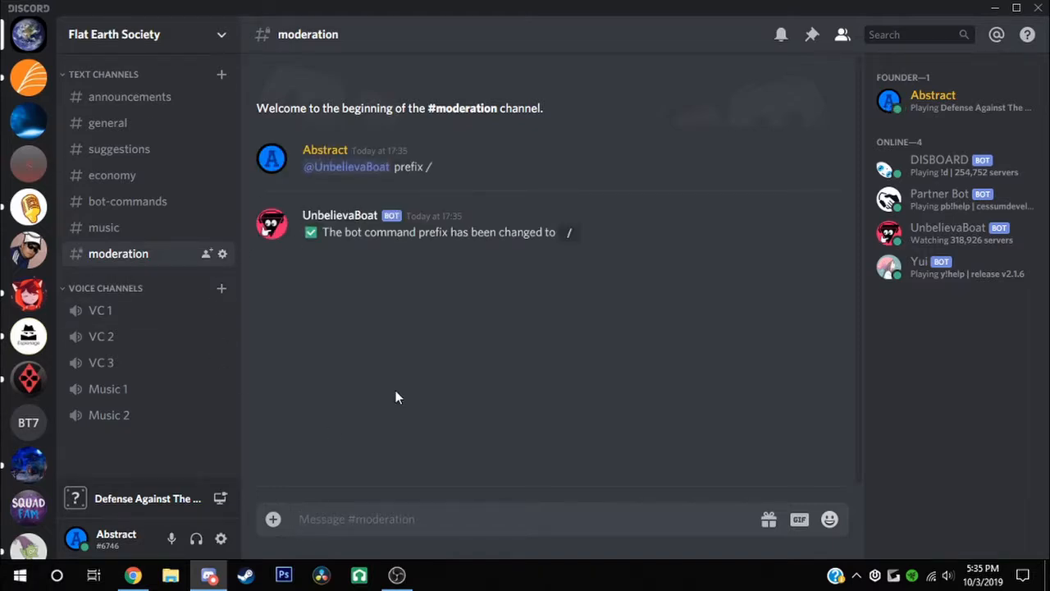
{"action": "type", "text": "/"}
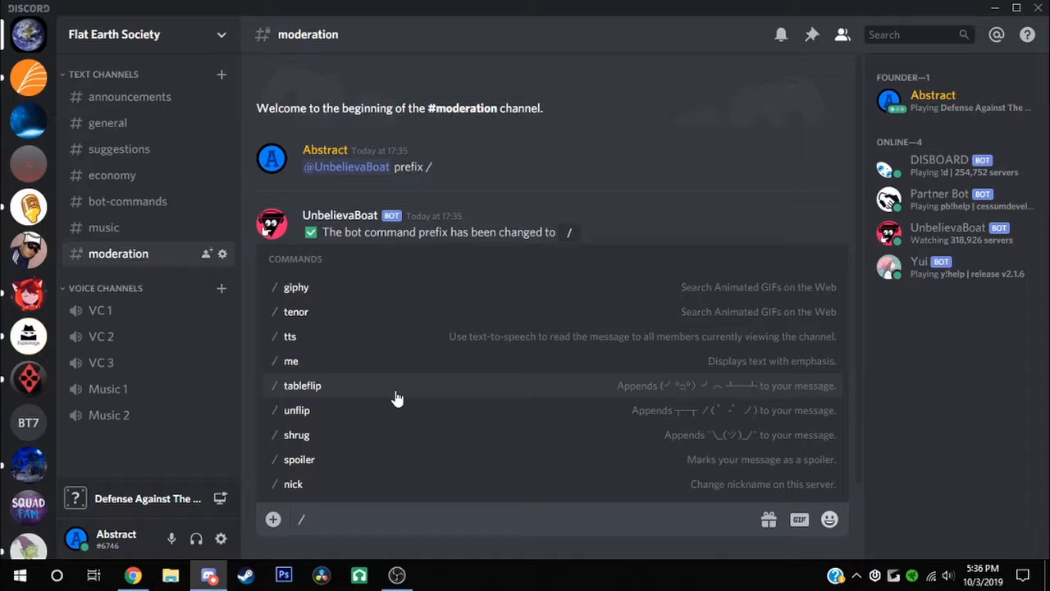
Send 'help modules' and look over the module names UnbelievaBoat lists
{"action": "type", "text": "help"}
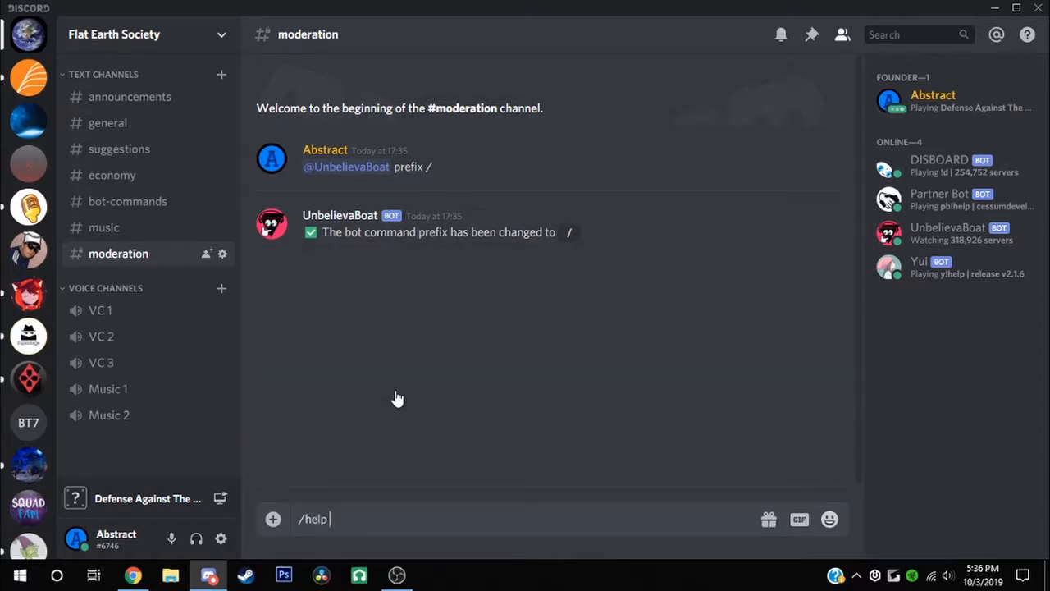
{"action": "type", "text": " modules"}
{"action": "key", "text": "Return"}
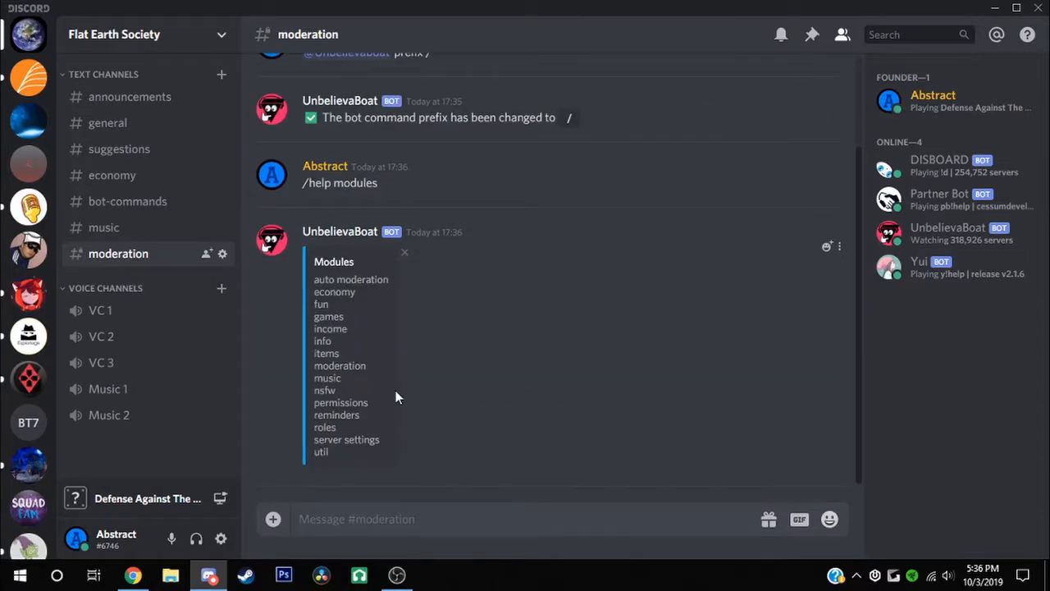
{"action": "double_click", "coordinate": [328, 316]}
{"action": "double_click", "coordinate": [343, 292]}
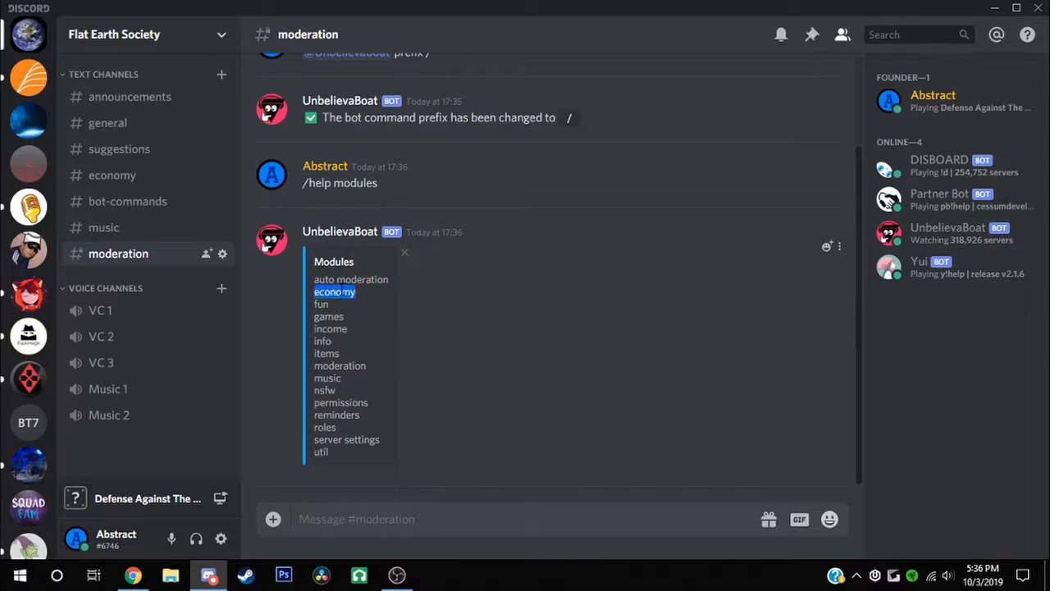
{"action": "double_click", "coordinate": [337, 328]}
{"action": "left_click", "coordinate": [555, 363]}
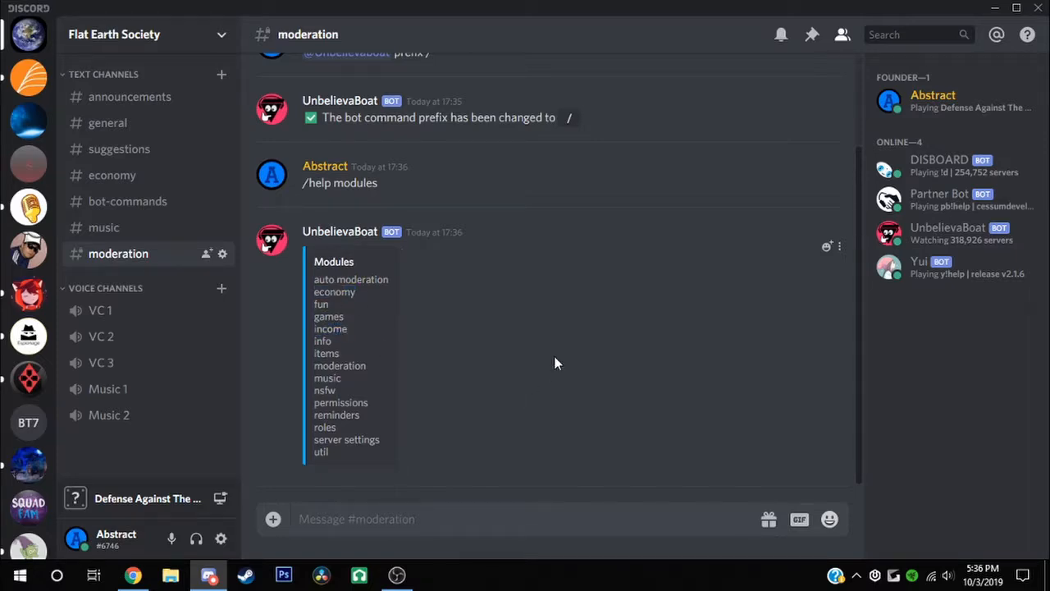
Send /help economy in #moderation and pick out the set-start-balance command
{"action": "left_click", "coordinate": [462, 530]}
{"action": "type", "text": "/help "}
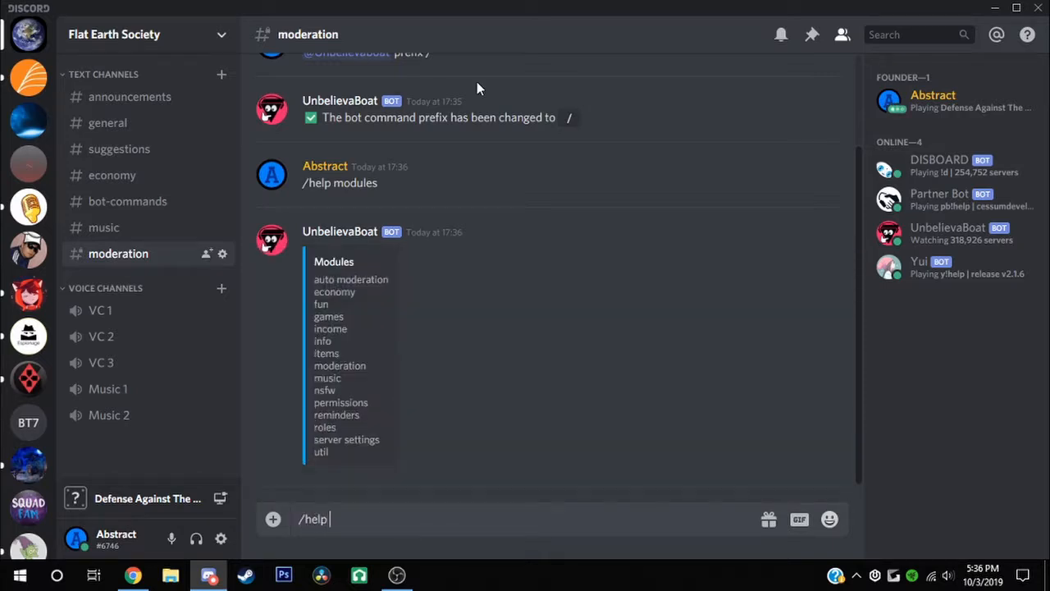
{"action": "type", "text": "economy"}
{"action": "key", "text": "Return"}
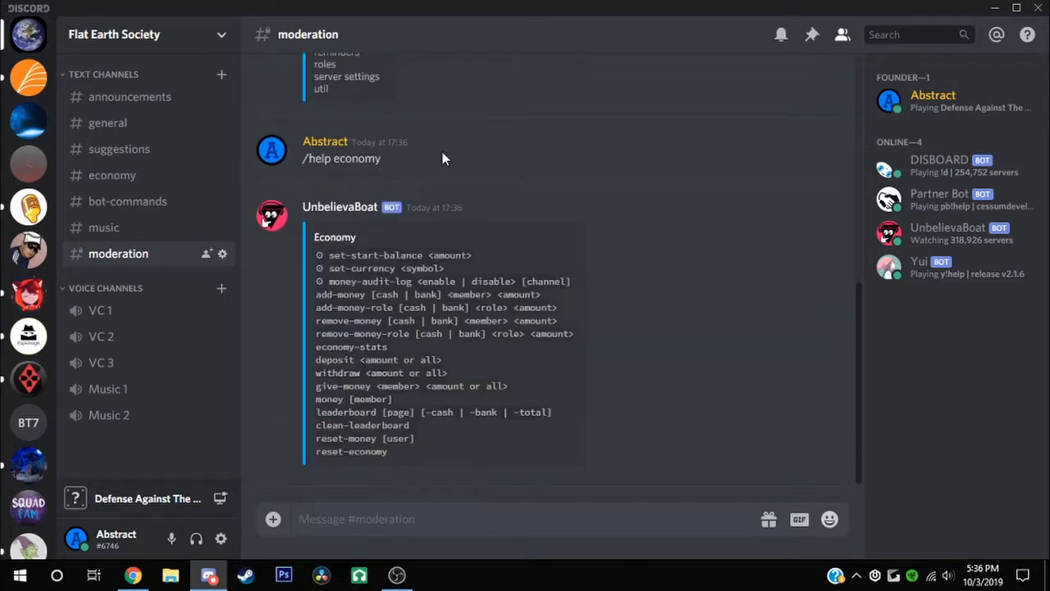
{"action": "left_click_drag", "start_coordinate": [358, 257], "coordinate": [397, 245]}
{"action": "left_click", "coordinate": [396, 246]}
{"action": "double_click", "coordinate": [396, 253]}
{"action": "left_click", "coordinate": [397, 252]}
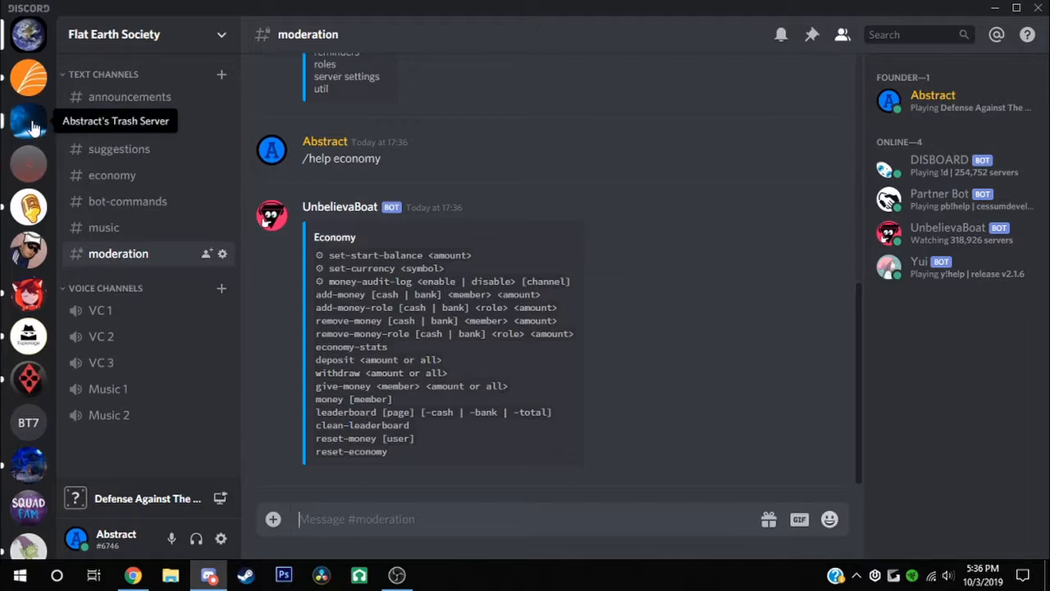
Review the Economy command list, noting reset-economy and the set-start-balance line
{"action": "left_click_drag", "start_coordinate": [364, 466], "coordinate": [338, 468]}
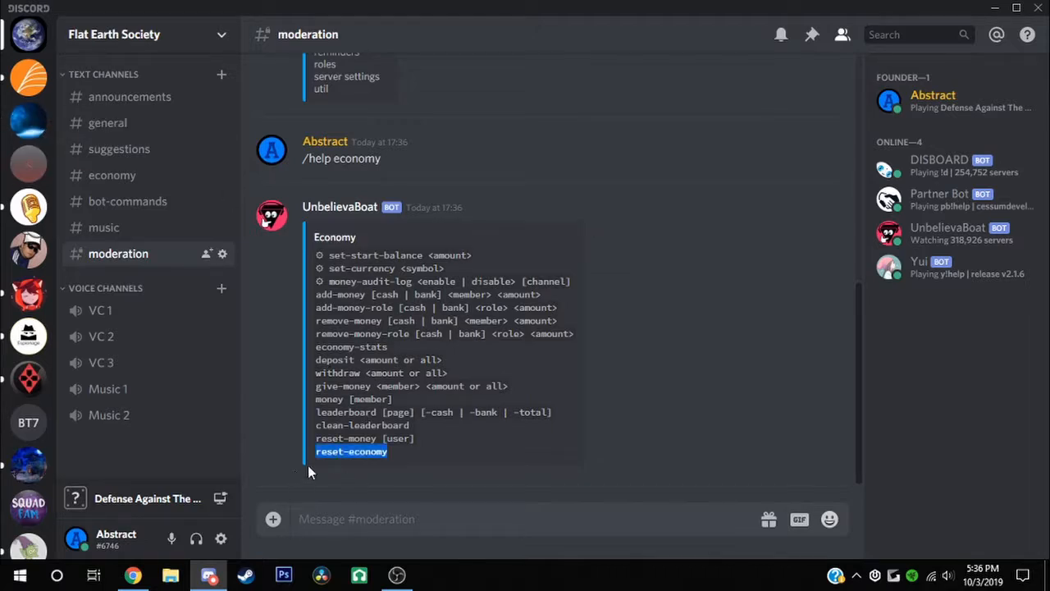
{"action": "left_click", "coordinate": [547, 400]}
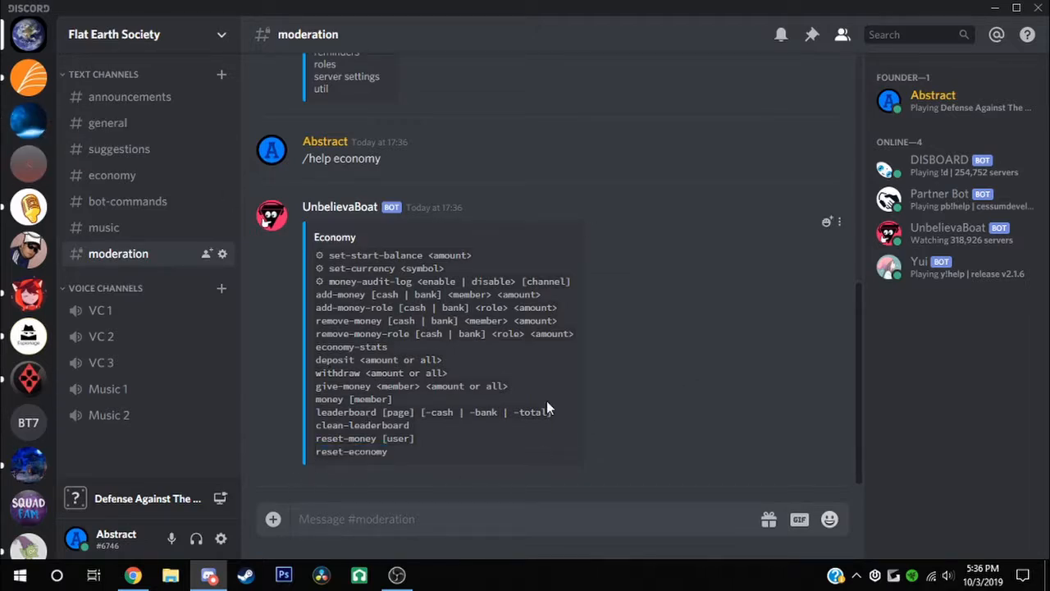
{"action": "scroll", "coordinate": [386, 432], "scroll_direction": "up", "scroll_amount": 1}
{"action": "scroll", "coordinate": [376, 432], "scroll_direction": "up", "scroll_amount": 2}
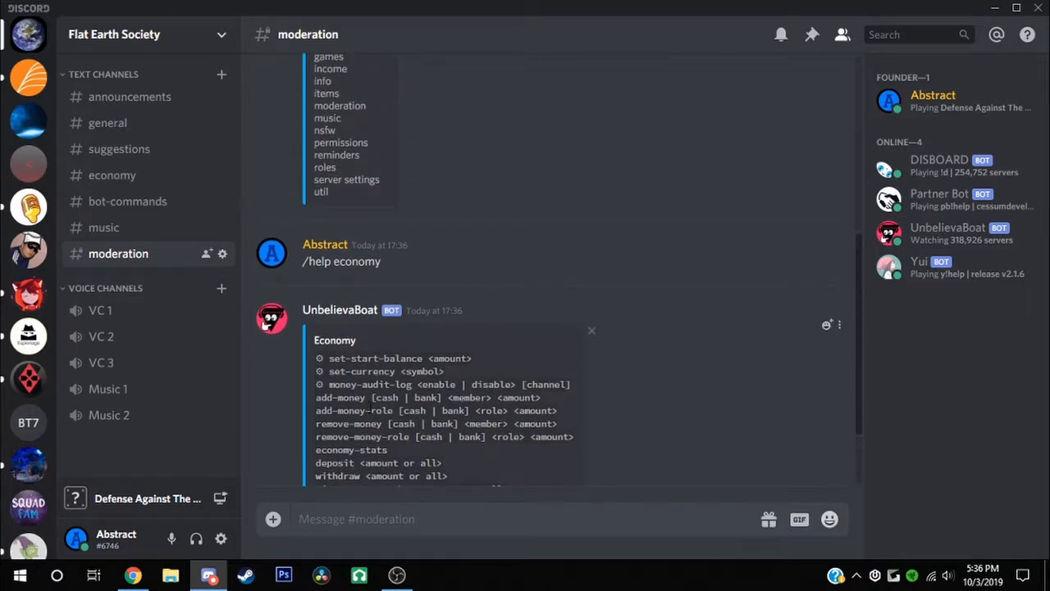
{"action": "triple_click", "coordinate": [371, 358]}
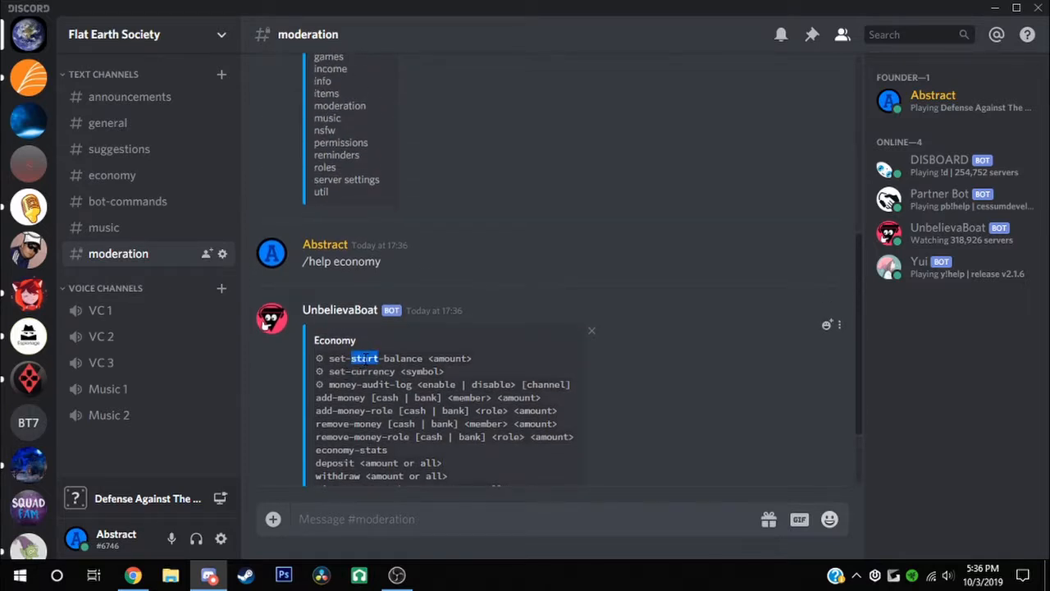
{"action": "left_click", "coordinate": [384, 358]}
Discard a drafted '/set-start-balance 40' command and begin '/set-currency' instead
{"action": "left_click", "coordinate": [354, 514]}
{"action": "scroll", "coordinate": [394, 378], "scroll_direction": "down", "scroll_amount": 1}
{"action": "scroll", "coordinate": [395, 379], "scroll_direction": "down", "scroll_amount": 2}
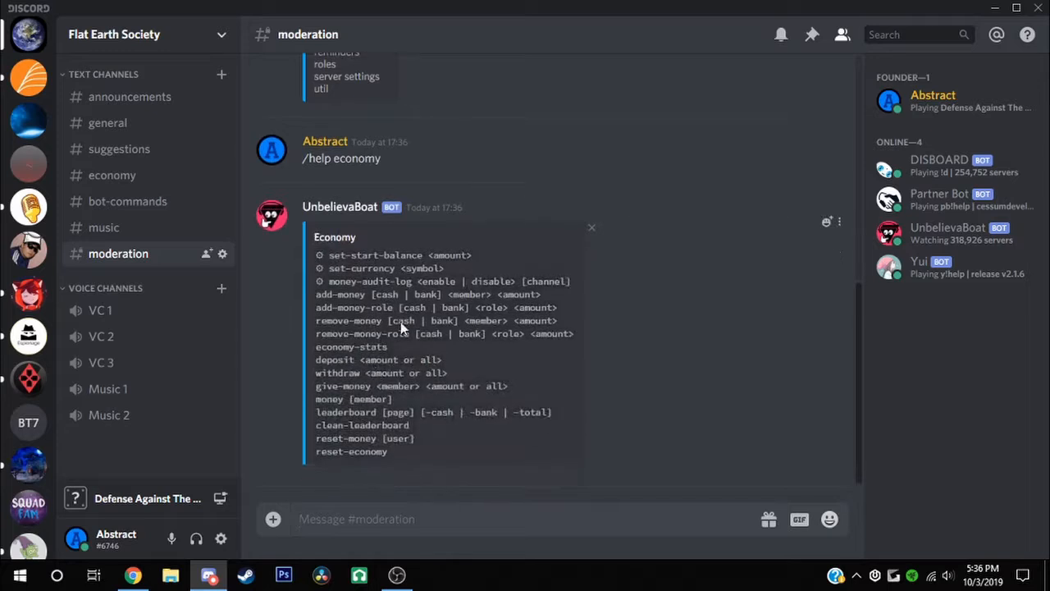
{"action": "type", "text": "/set"}
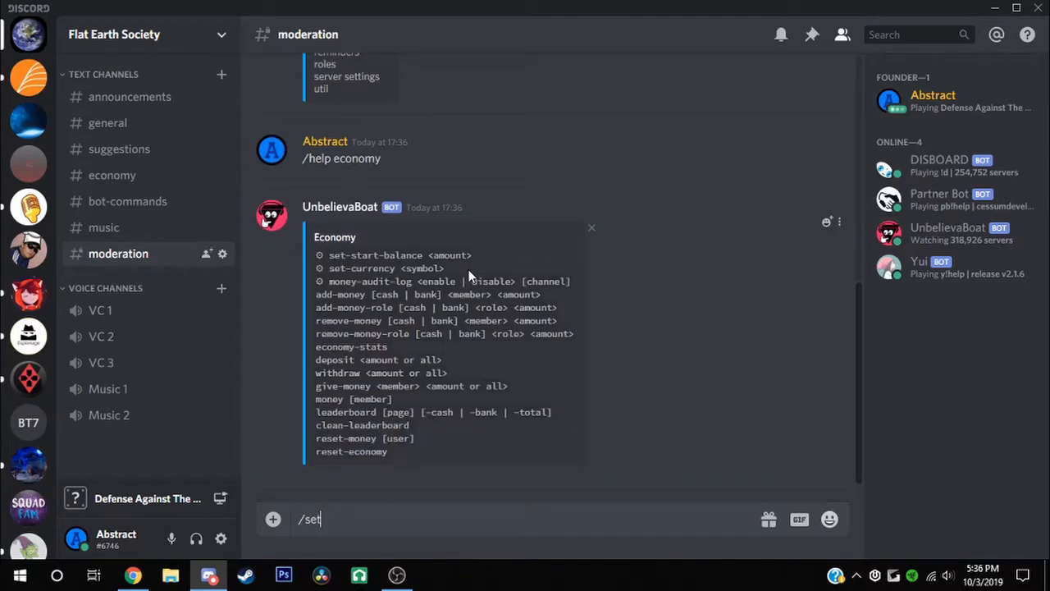
{"action": "type", "text": "-start-balance 40"}
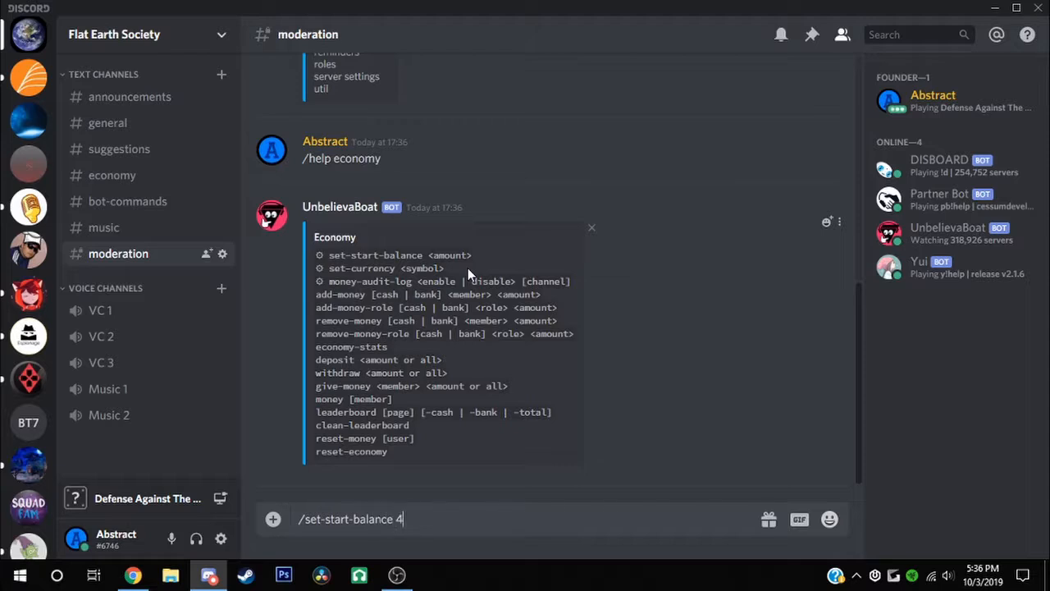
{"action": "key", "text": "BackSpace"}
{"action": "key", "text": "BackSpace"}
{"action": "key", "text": "ctrl+a"}
{"action": "key", "text": "BackSpace"}
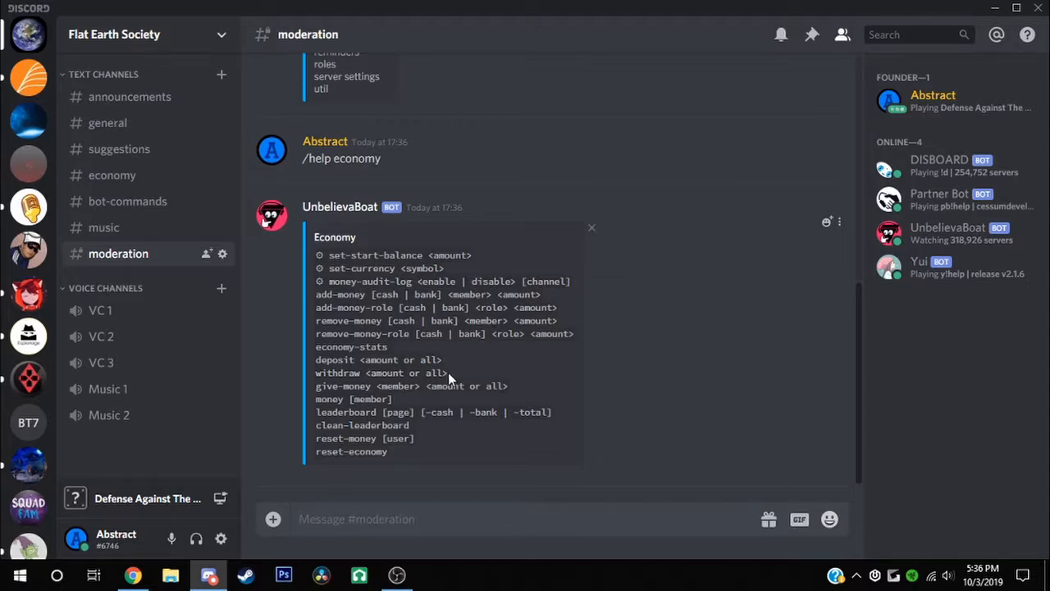
{"action": "type", "text": "/"}
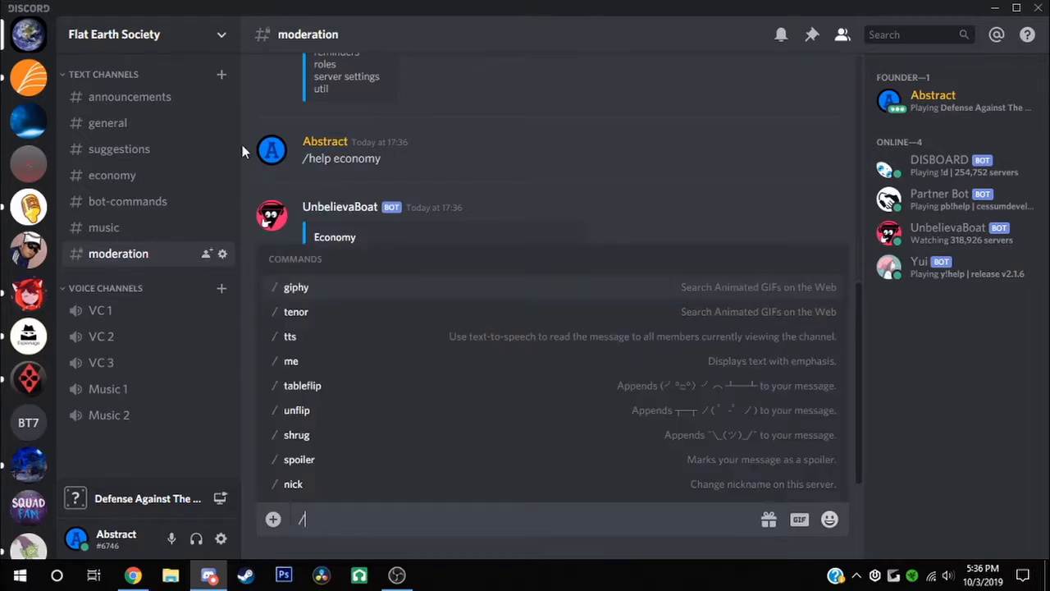
{"action": "type", "text": "set-currency"}
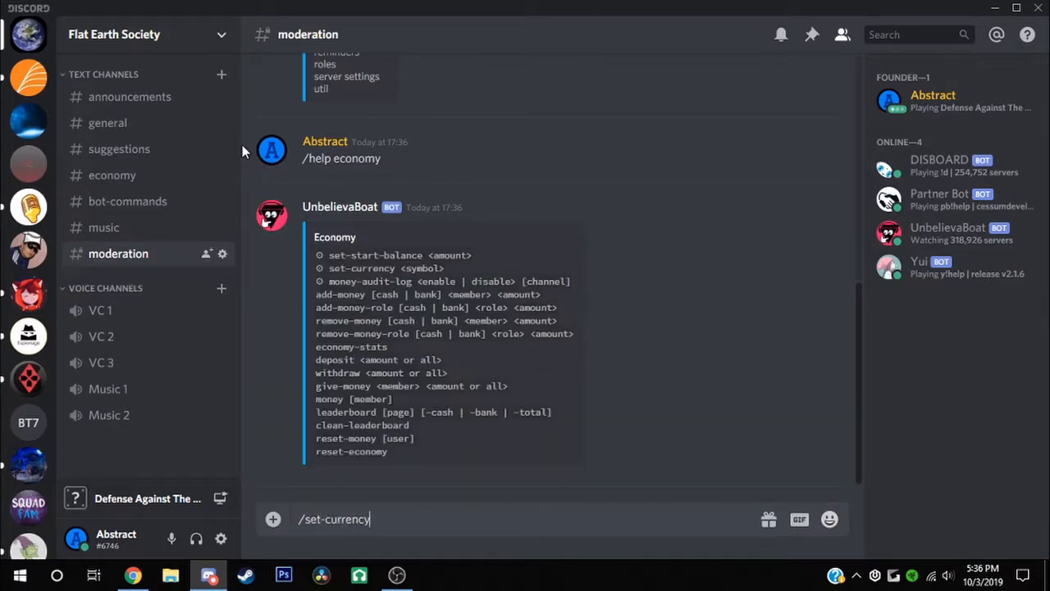
Set the UnbelievaBoat currency symbol to the earth globe emoji
{"action": "left_click", "coordinate": [819, 521]}
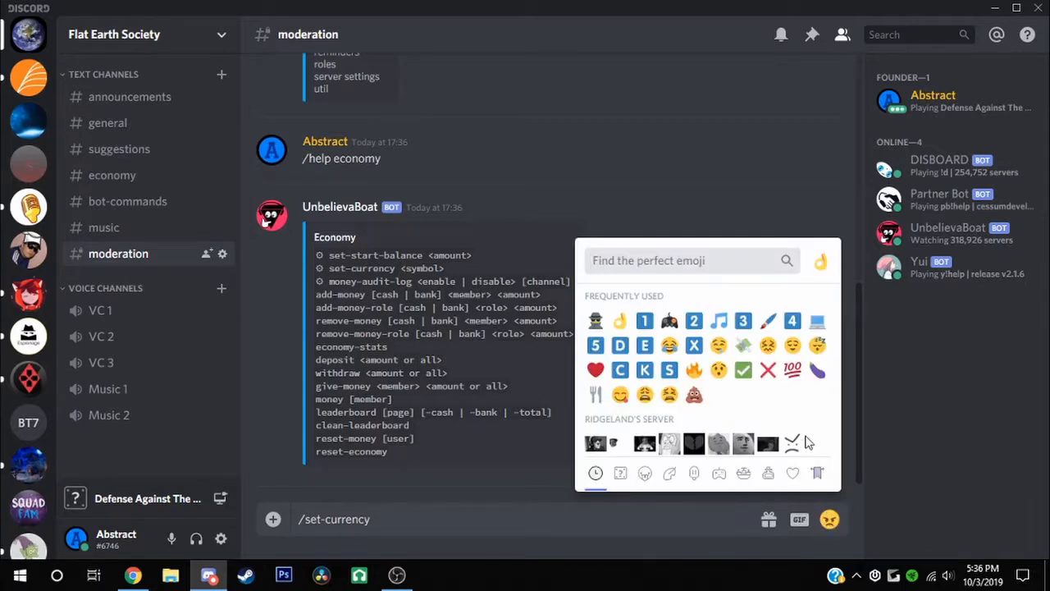
{"action": "type", "text": "eartj"}
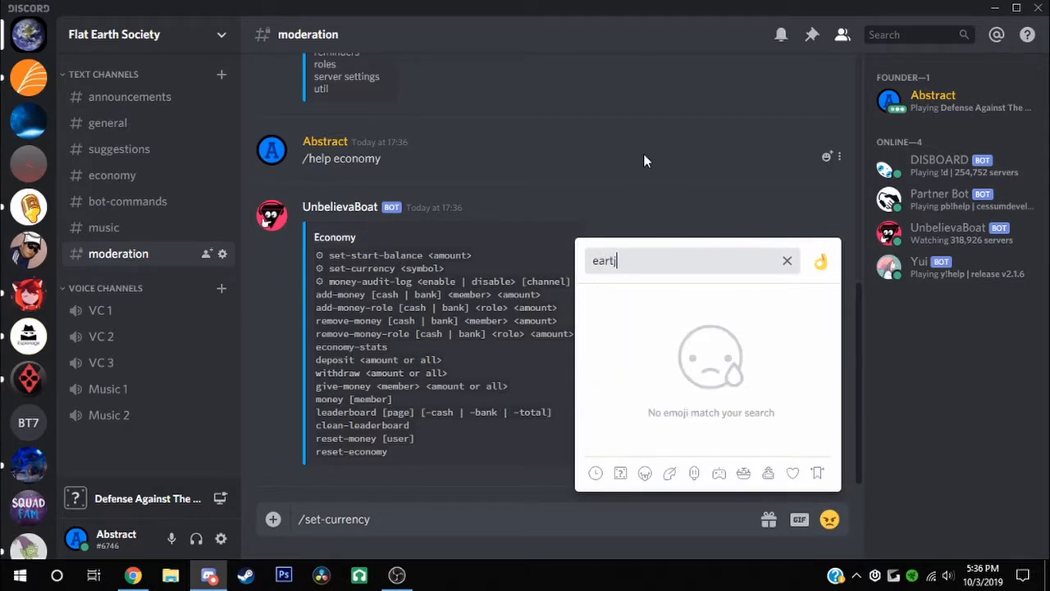
{"action": "key", "text": "BackSpace"}
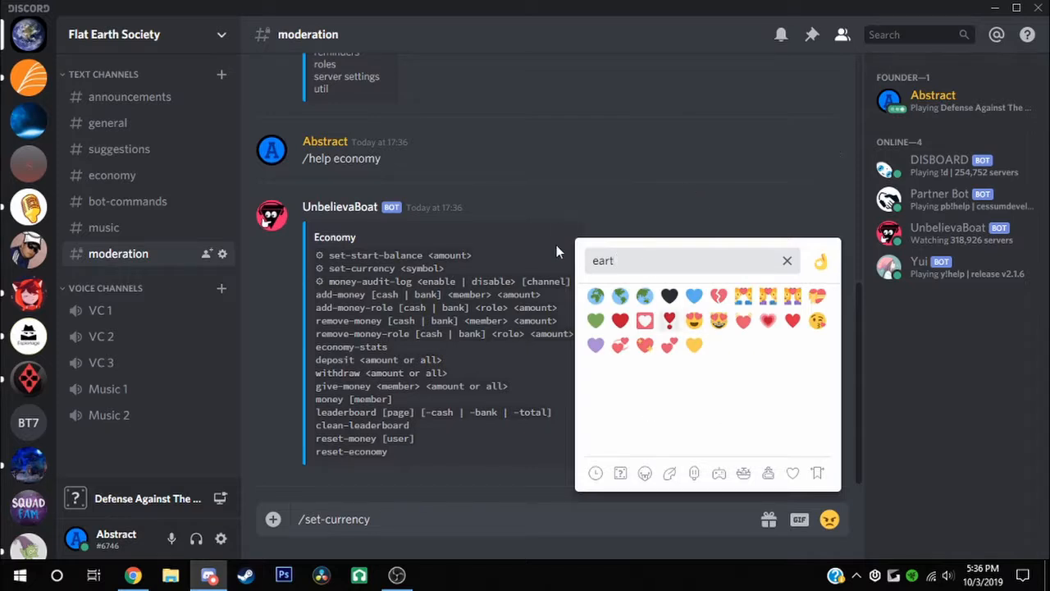
{"action": "left_click", "coordinate": [618, 297]}
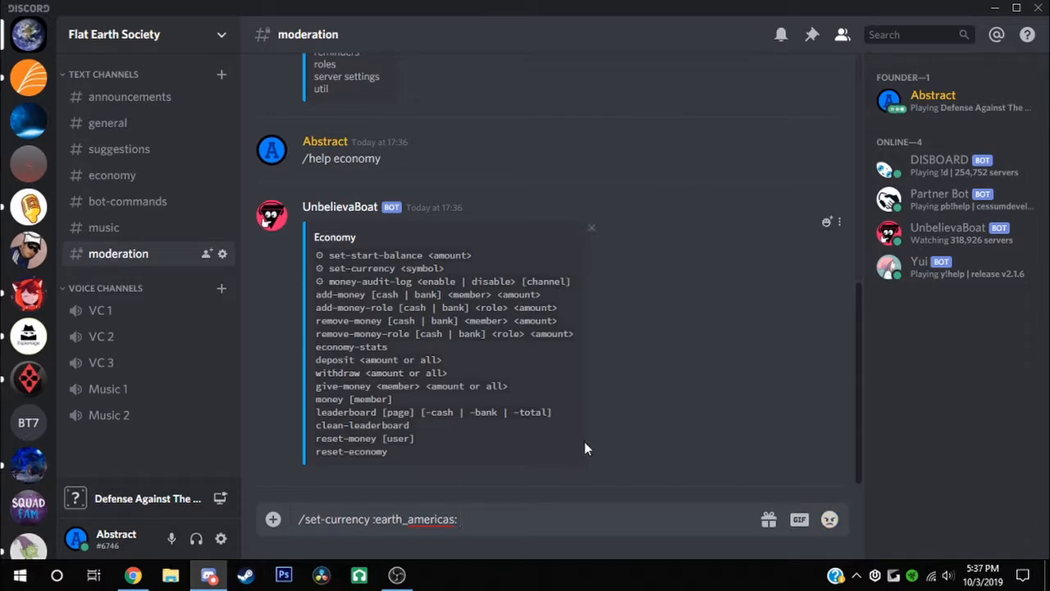
{"action": "key", "text": "Return"}
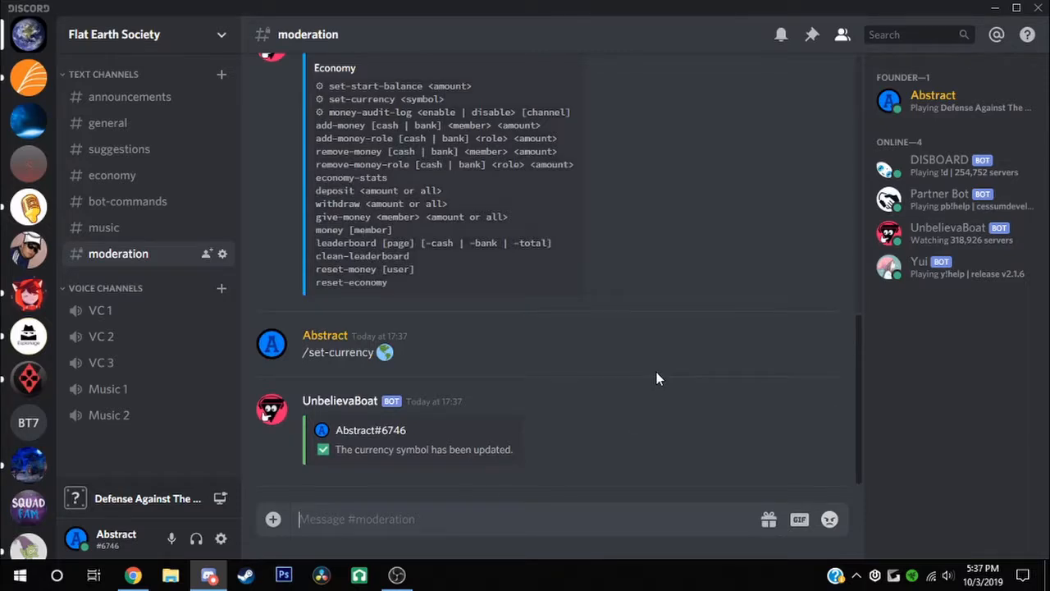
Send '/set-start-balance 100' so new members start with 100
{"action": "type", "text": "/set-"}
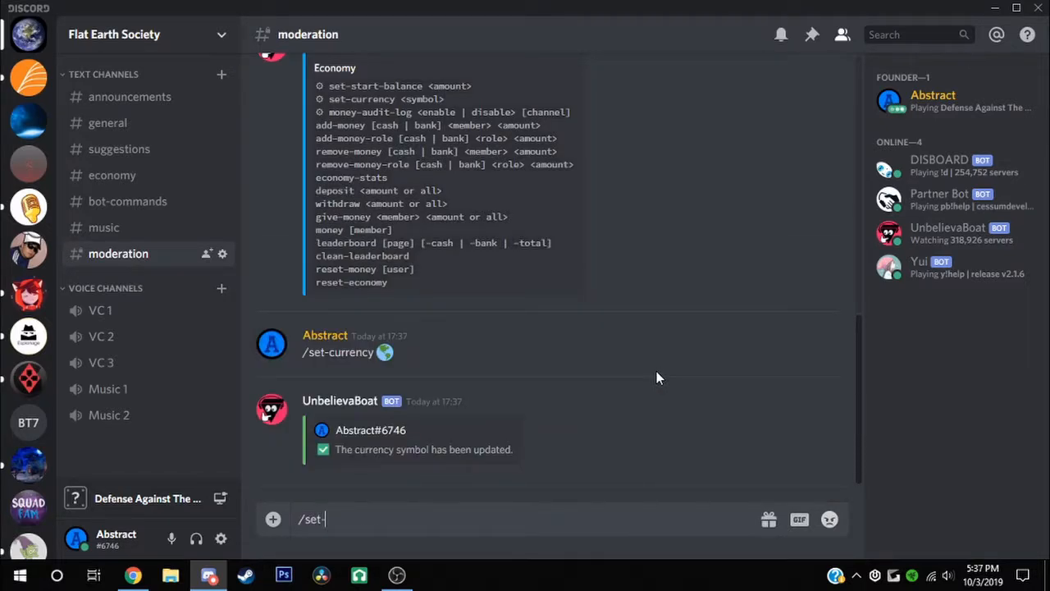
{"action": "type", "text": "cu"}
{"action": "key", "text": "BackSpace"}
{"action": "key", "text": "BackSpace"}
{"action": "type", "text": "mo"}
{"action": "key", "text": "BackSpace"}
{"action": "key", "text": "BackSpace"}
{"action": "type", "text": "start-balance 100"}
{"action": "key", "text": "Return"}
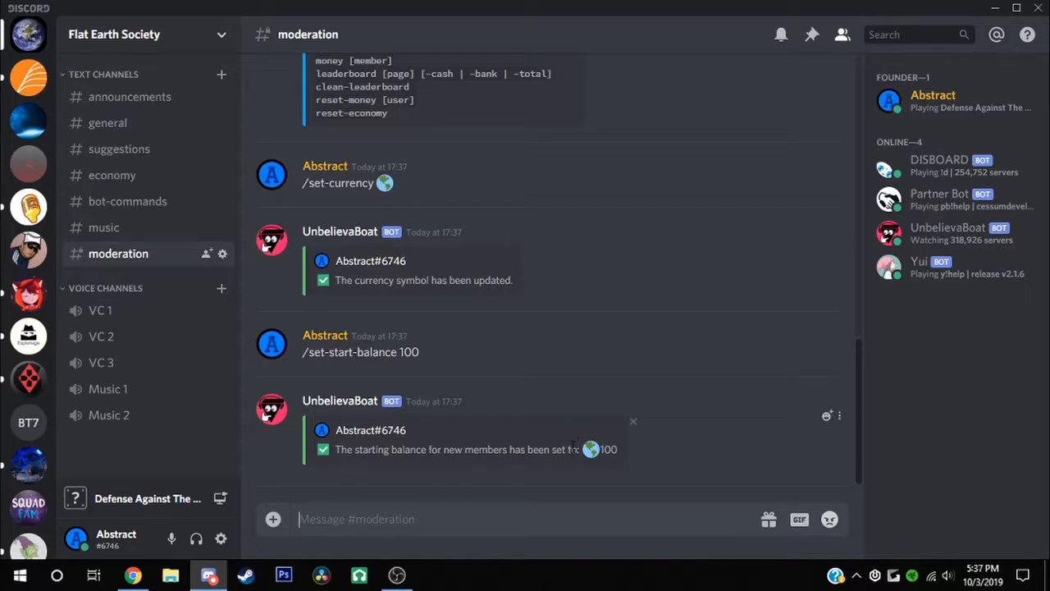
{"action": "left_click", "coordinate": [607, 456]}
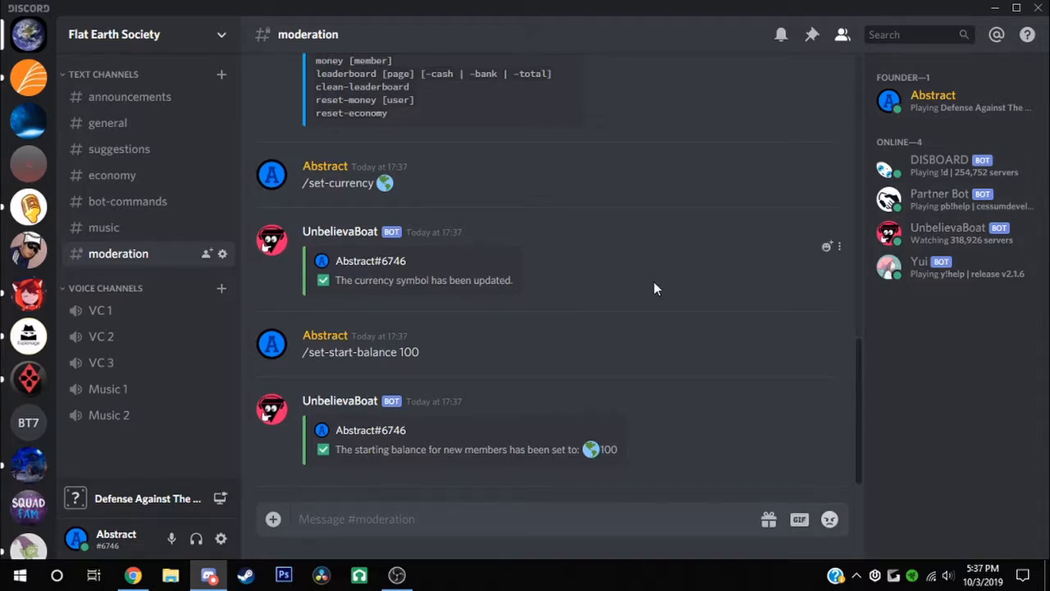
Review UnbelievaBoat's command list in #moderation, highlighting the money-audit-log line
{"action": "scroll", "coordinate": [654, 283], "scroll_direction": "up", "scroll_amount": 5}
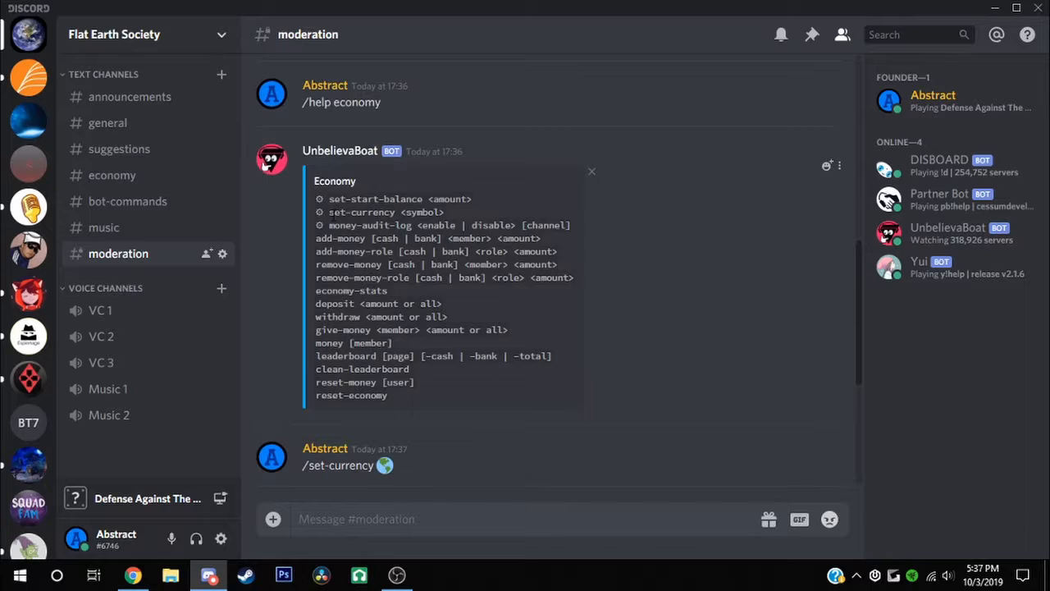
{"action": "triple_click", "coordinate": [325, 225]}
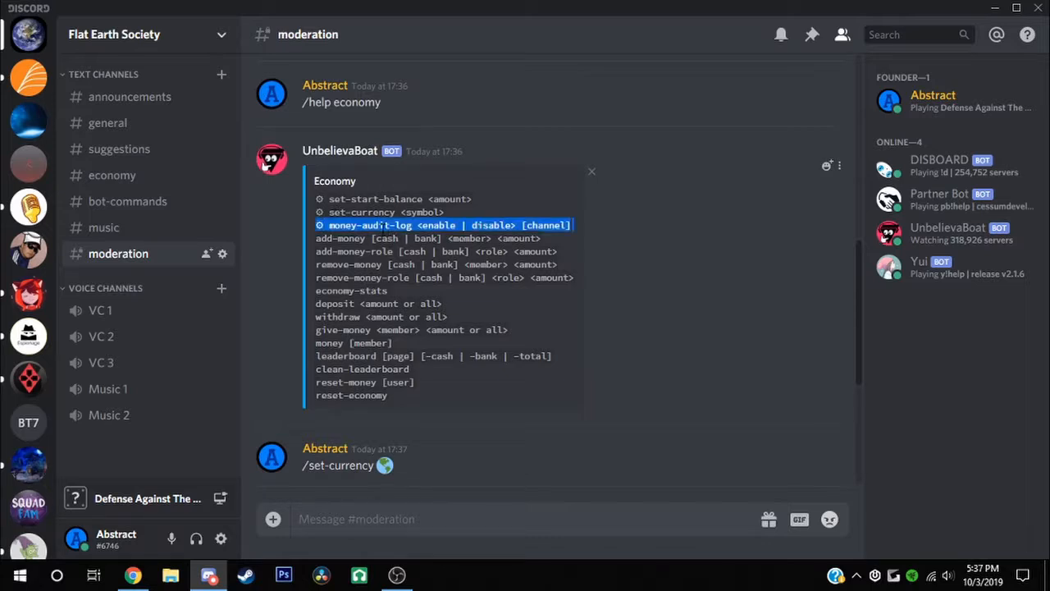
{"action": "double_click", "coordinate": [384, 229]}
{"action": "triple_click", "coordinate": [384, 229]}
{"action": "left_click", "coordinate": [365, 242]}
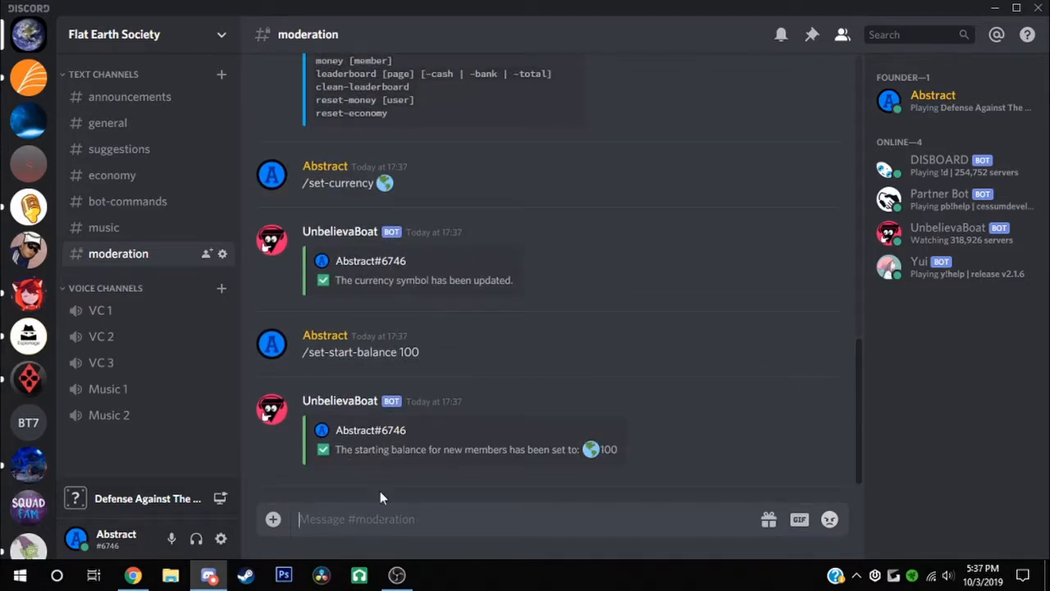
{"action": "left_click", "coordinate": [143, 51]}
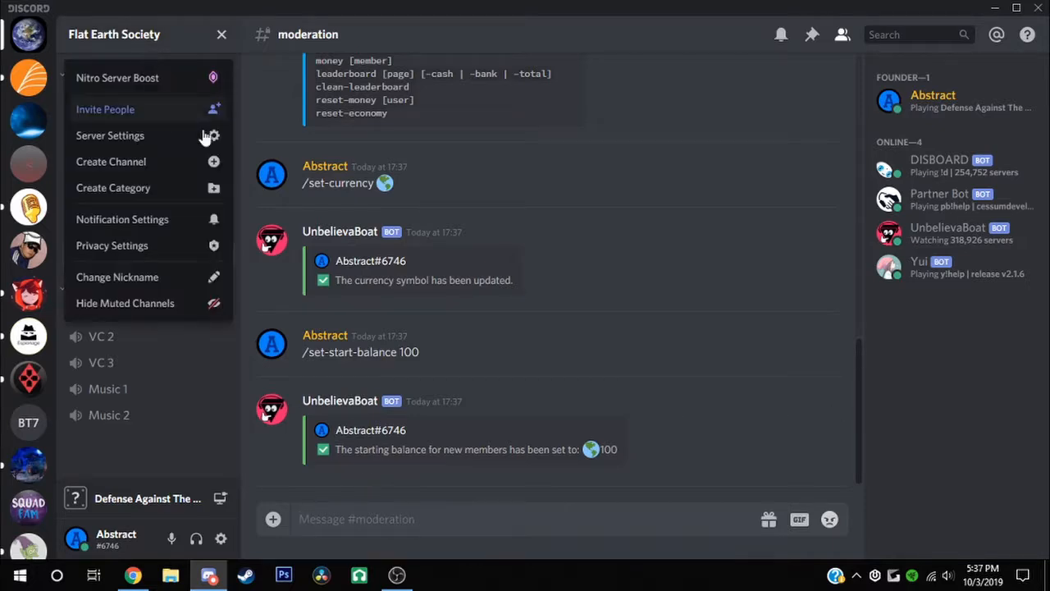
{"action": "left_click", "coordinate": [603, 288]}
{"action": "scroll", "coordinate": [602, 295], "scroll_direction": "up", "scroll_amount": 3}
{"action": "scroll", "coordinate": [422, 375], "scroll_direction": "down", "scroll_amount": 3}
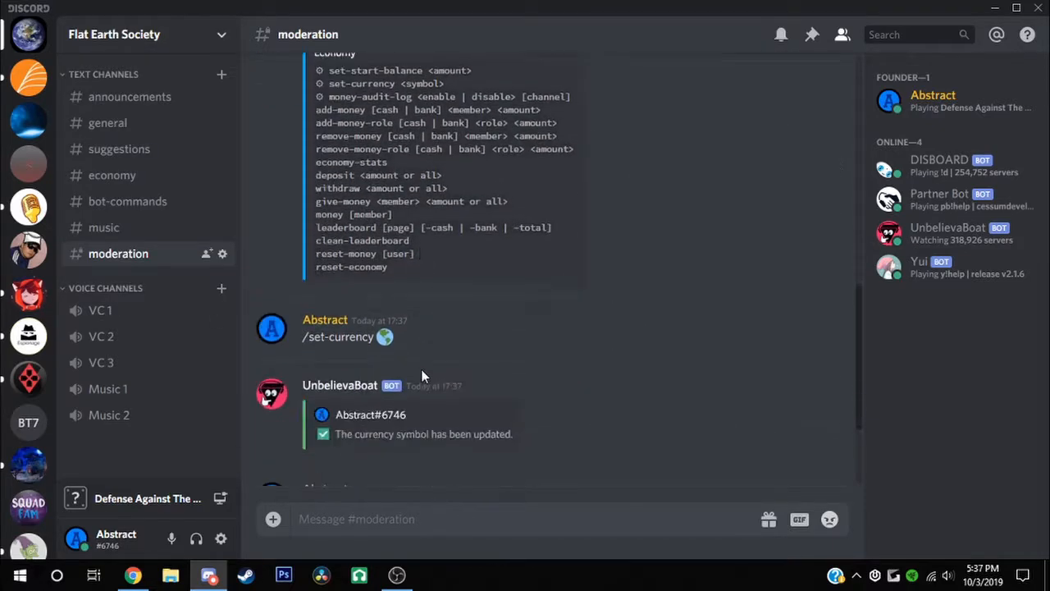
Send /work in #moderation, earning a 182 tip
{"action": "left_click", "coordinate": [407, 517]}
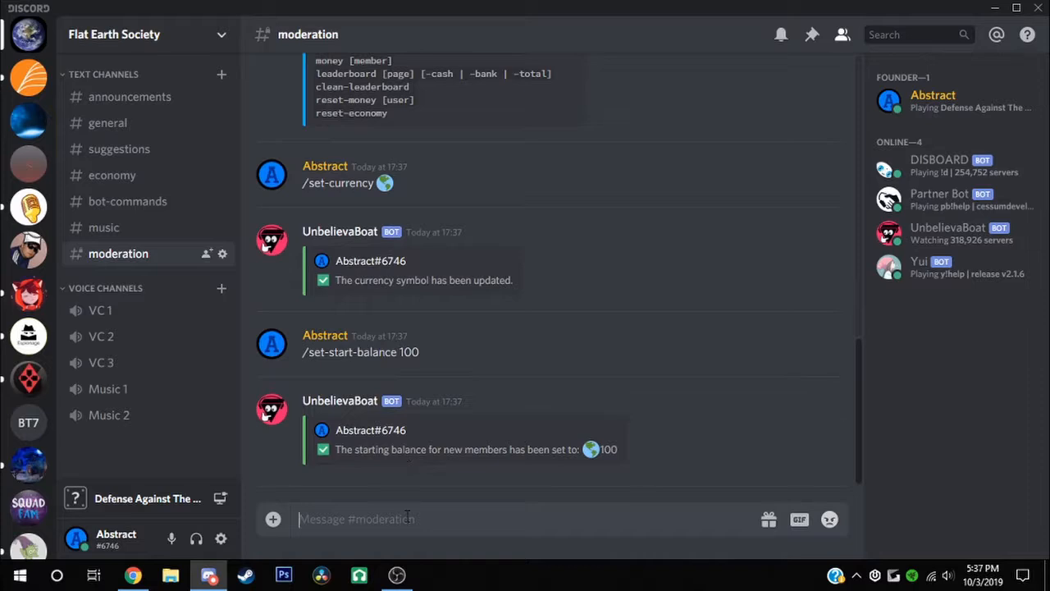
{"action": "type", "text": "/work"}
{"action": "key", "text": "Return"}
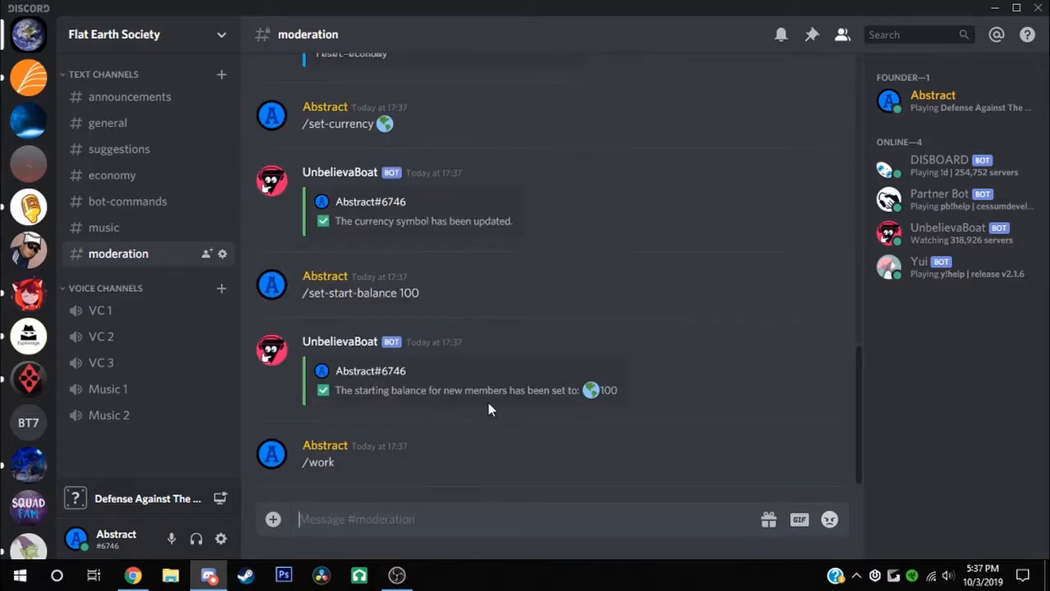
Send /help income to list the Income commands, then glance at #general and return
{"action": "type", "text": "/s"}
{"action": "key", "text": "BackSpace"}
{"action": "key", "text": "BackSpace"}
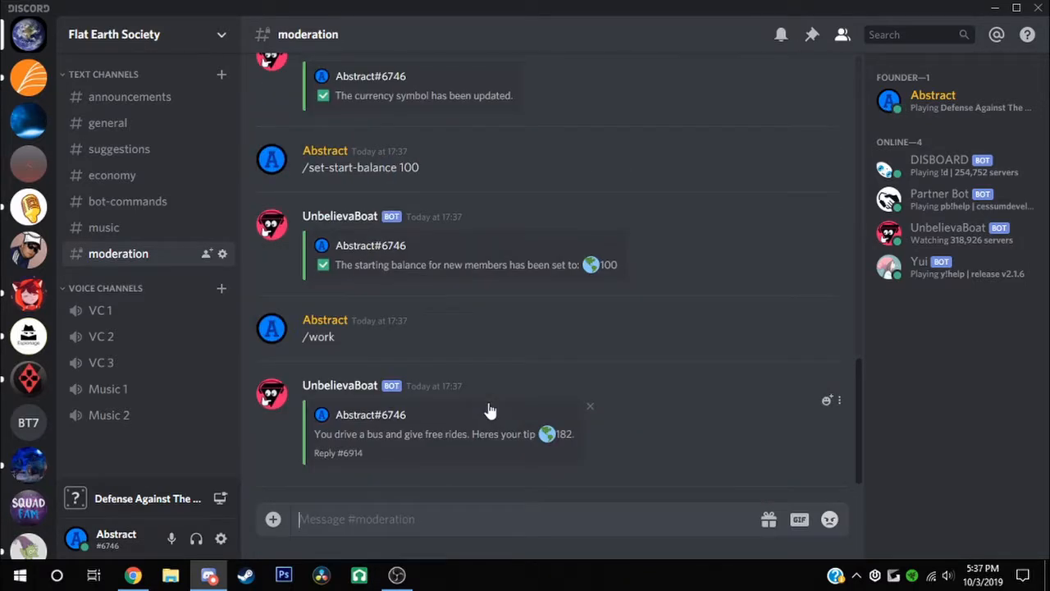
{"action": "type", "text": "/he"}
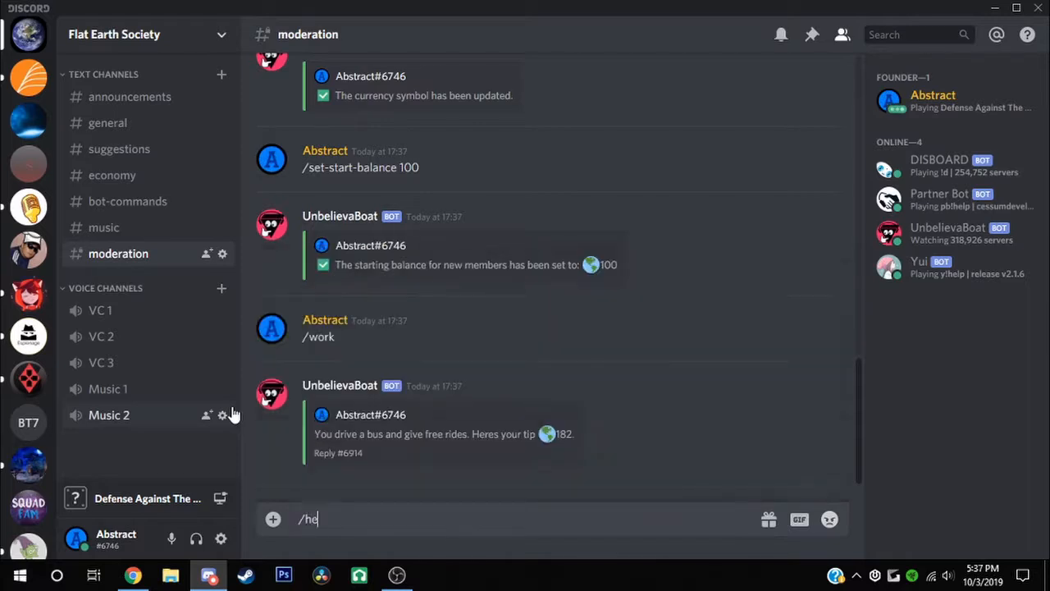
{"action": "type", "text": "lp income"}
{"action": "key", "text": "Return"}
{"action": "left_click_drag", "start_coordinate": [371, 451], "coordinate": [316, 195]}
{"action": "left_click", "coordinate": [462, 79]}
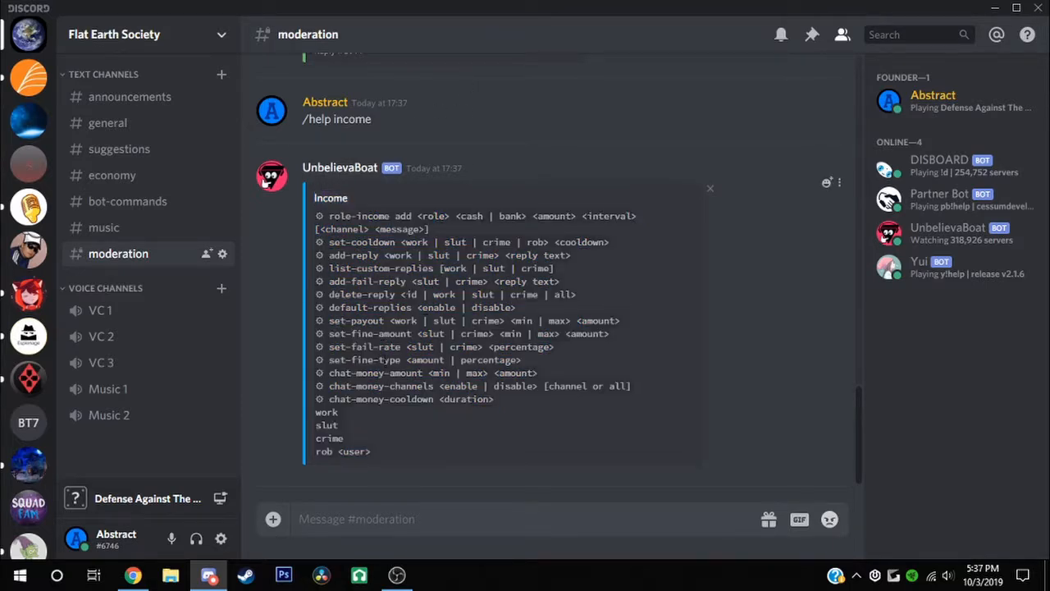
{"action": "triple_click", "coordinate": [395, 357]}
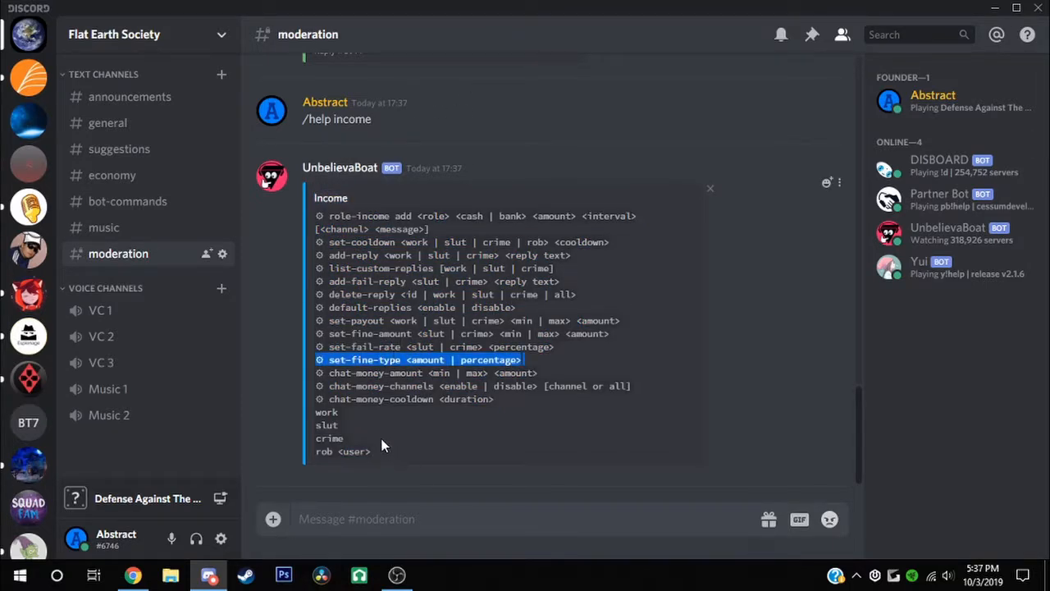
{"action": "left_click", "coordinate": [122, 127]}
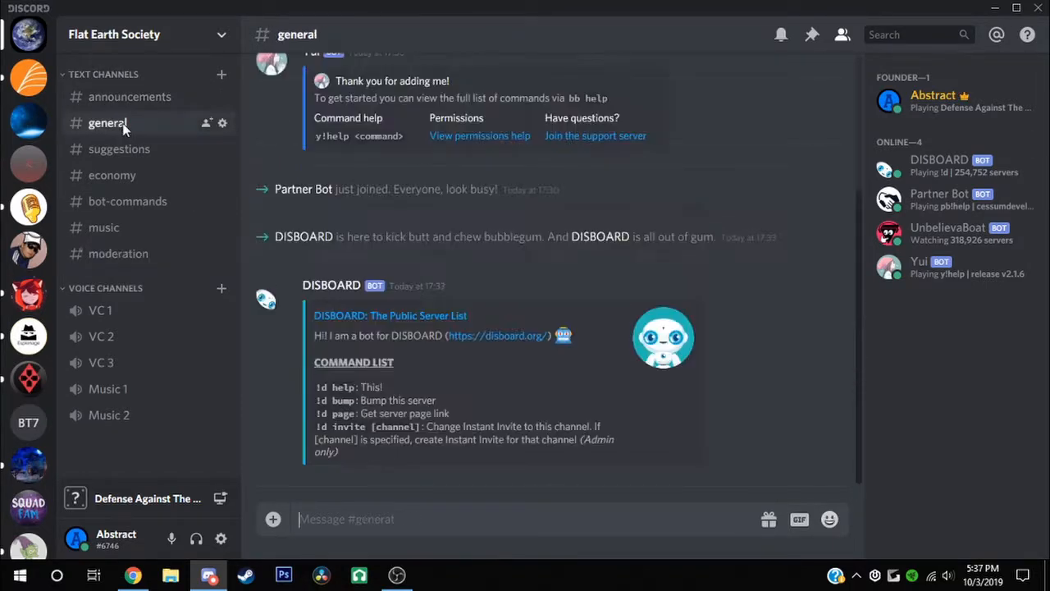
{"action": "left_click", "coordinate": [115, 256]}
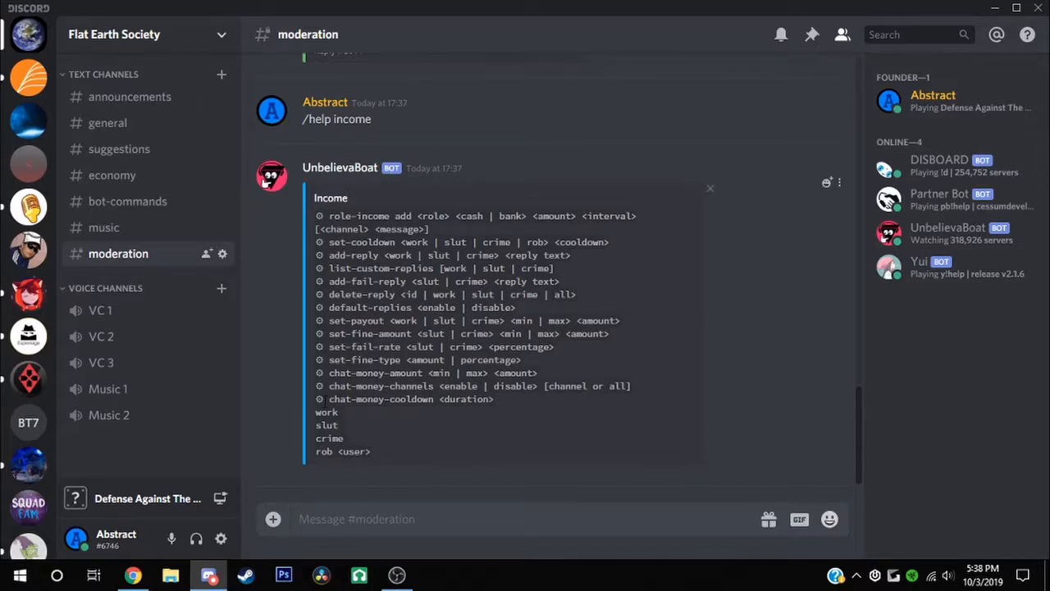
Draft a /chat-money-amount command with the amounts 10 and 25
{"action": "type", "text": "/"}
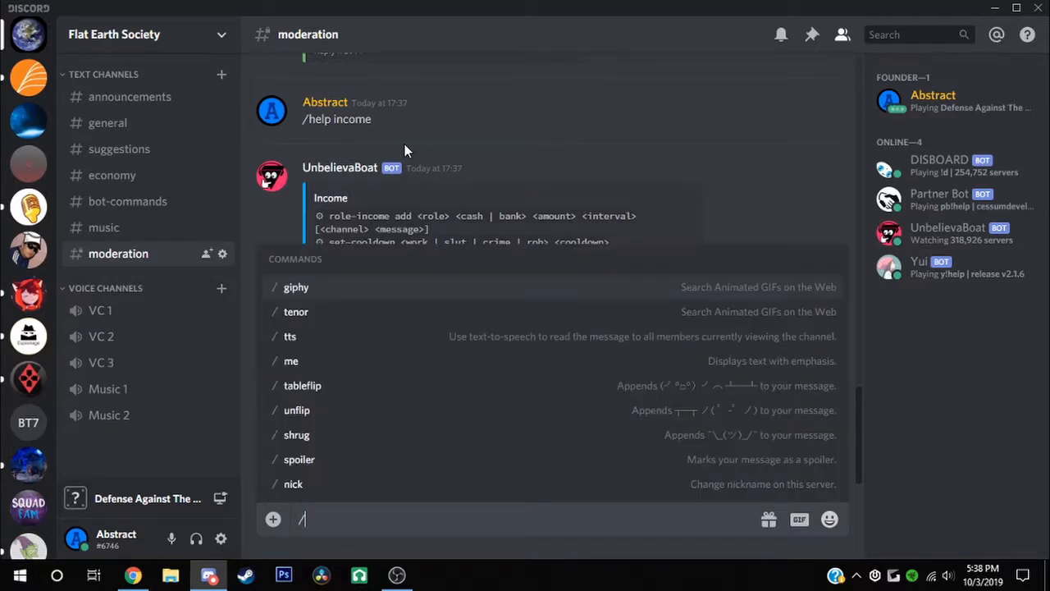
{"action": "key", "text": "BackSpace"}
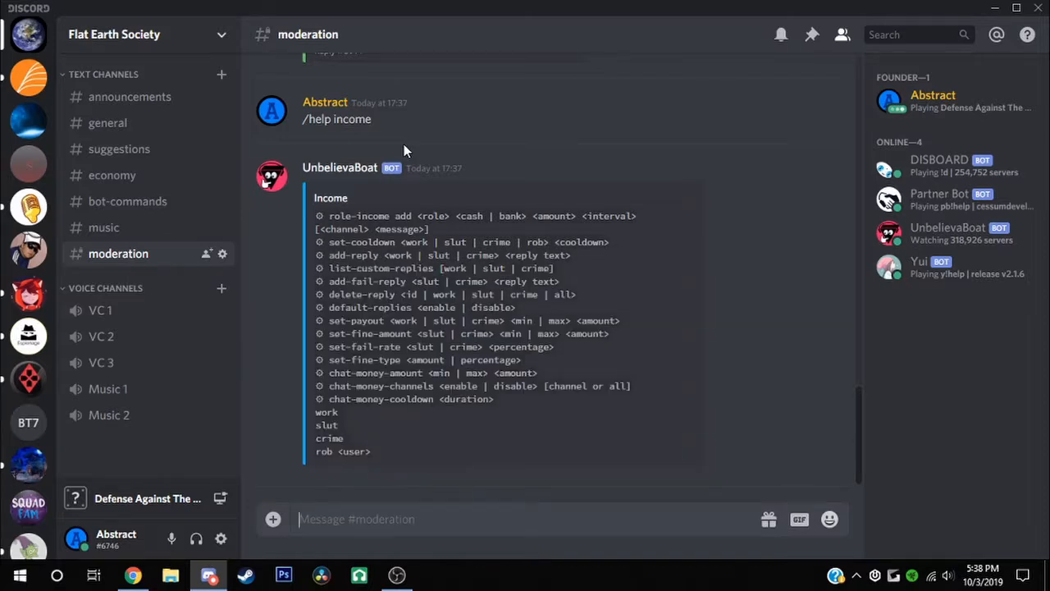
{"action": "type", "text": "/chat-m"}
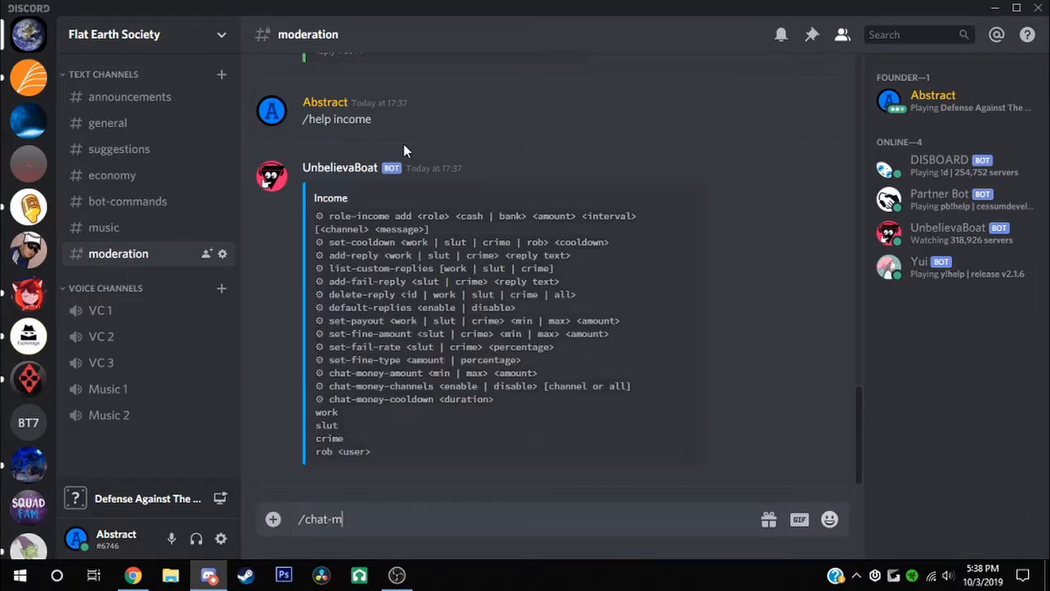
{"action": "type", "text": "oney-m"}
{"action": "type", "text": "or"}
{"action": "key", "text": "BackSpace"}
{"action": "key", "text": "BackSpace"}
{"action": "type", "text": "in 10"}
{"action": "key", "text": "BackSpace"}
{"action": "type", "text": "0"}
{"action": "key", "text": "BackSpace"}
{"action": "key", "text": "BackSpace"}
{"action": "key", "text": "BackSpace"}
{"action": "key", "text": "BackSpace"}
{"action": "key", "text": "BackSpace"}
{"action": "key", "text": "BackSpace"}
{"action": "type", "text": "a"}
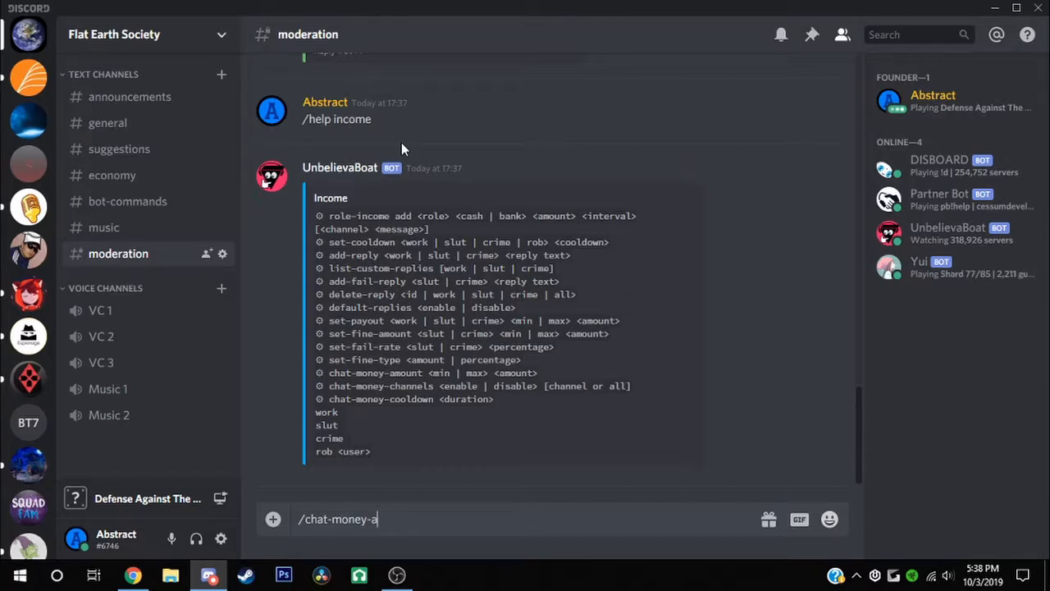
{"action": "type", "text": "mount 10"}
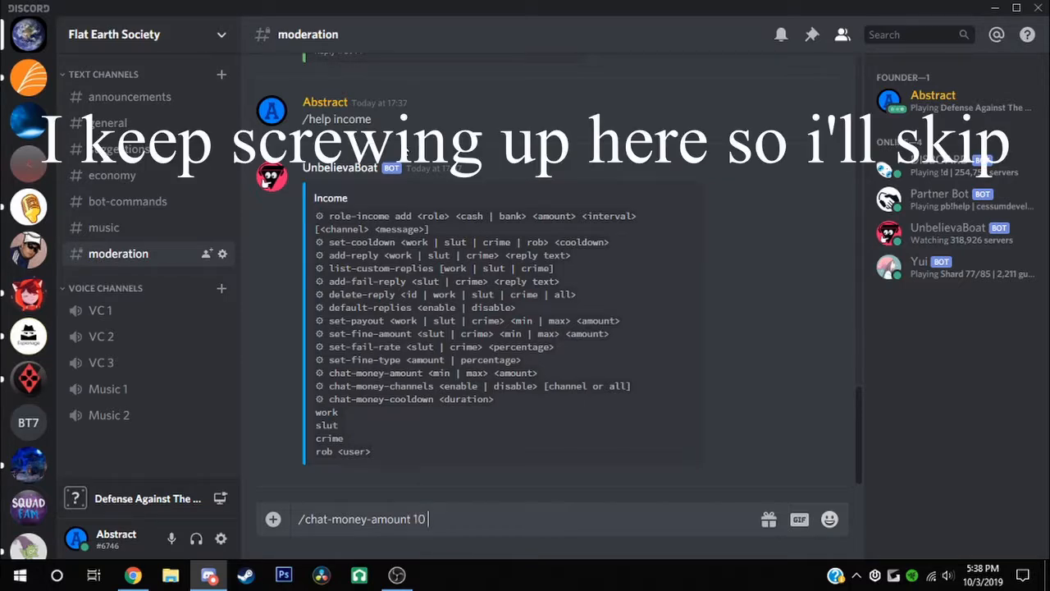
{"action": "type", "text": " 5"}
{"action": "key", "text": "BackSpace"}
{"action": "type", "text": "25"}
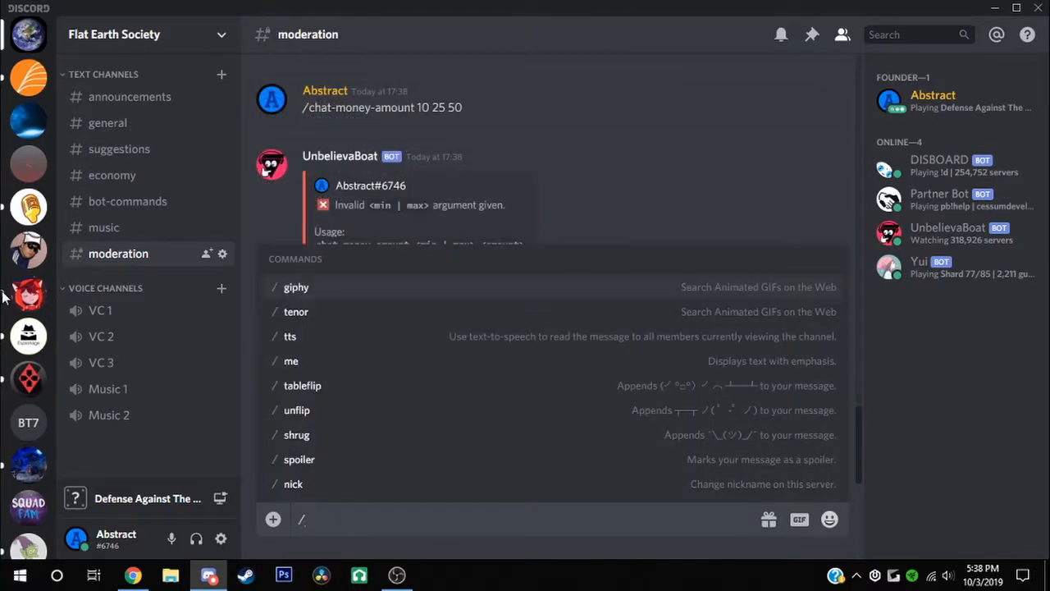
Send /chat-money-amount min 10 to set the minimum chat reward
{"action": "type", "text": "chat-money"}
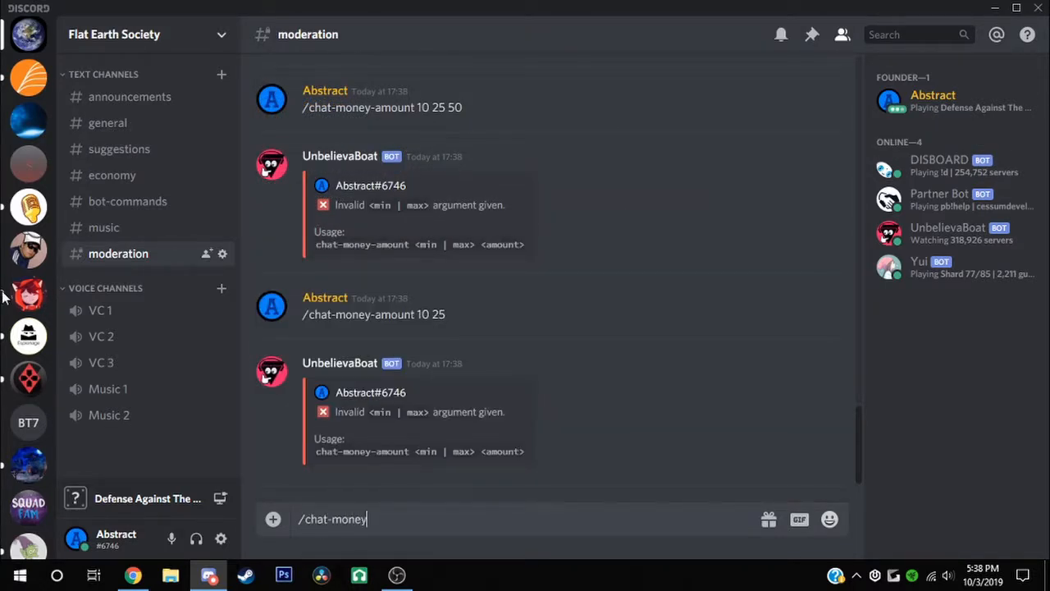
{"action": "type", "text": "-amount mine"}
{"action": "key", "text": "BackSpace"}
{"action": "type", "text": "10"}
{"action": "key", "text": "Return"}
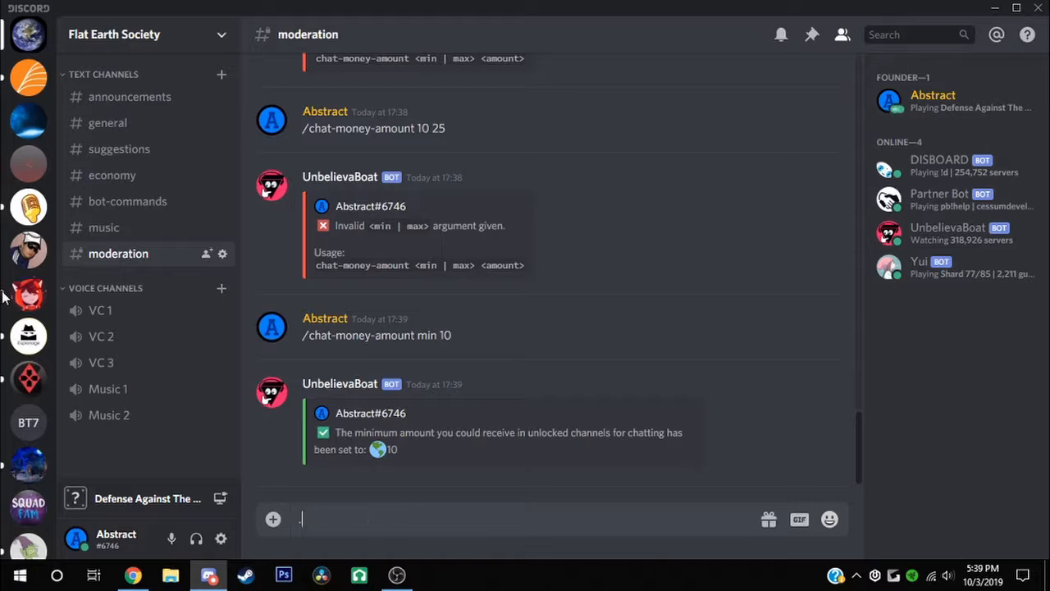
Send /chat-money-amount max 25 to set the maximum chat reward
{"action": "type", "text": "/chat-money-amount max"}
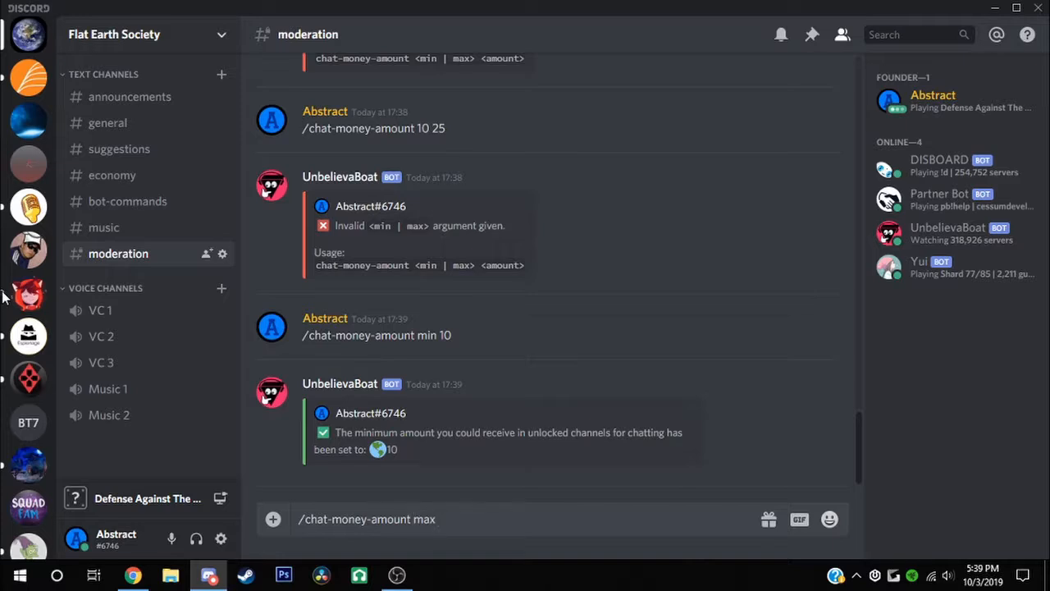
{"action": "type", "text": "5"}
{"action": "key", "text": "Return"}
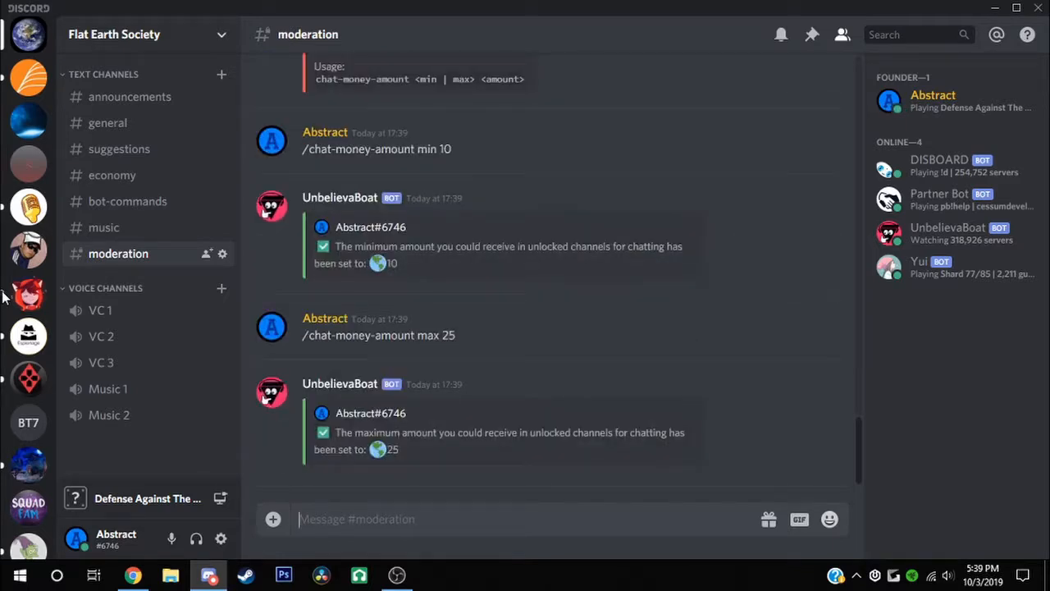
Look up the chat-money-channels and cooldown commands in the help list
{"action": "scroll", "coordinate": [542, 176], "scroll_direction": "up", "scroll_amount": 6}
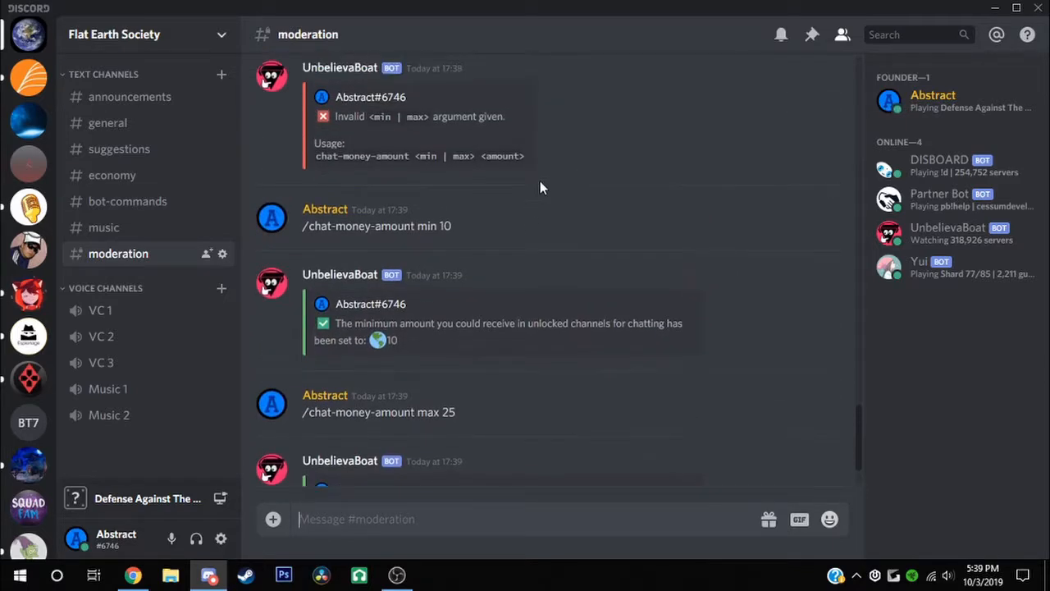
{"action": "scroll", "coordinate": [482, 188], "scroll_direction": "up", "scroll_amount": 5}
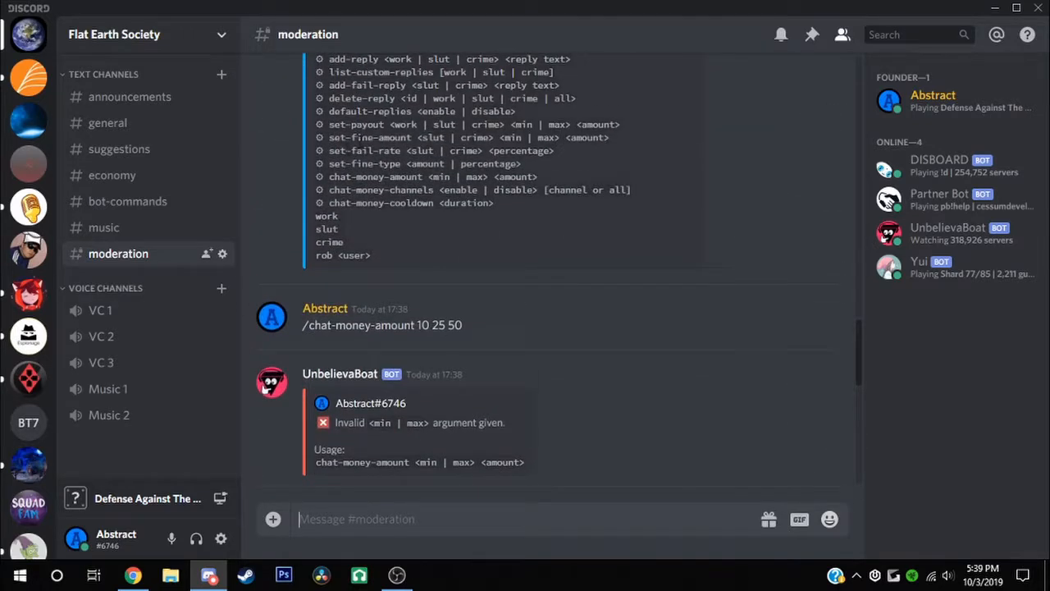
{"action": "triple_click", "coordinate": [368, 369]}
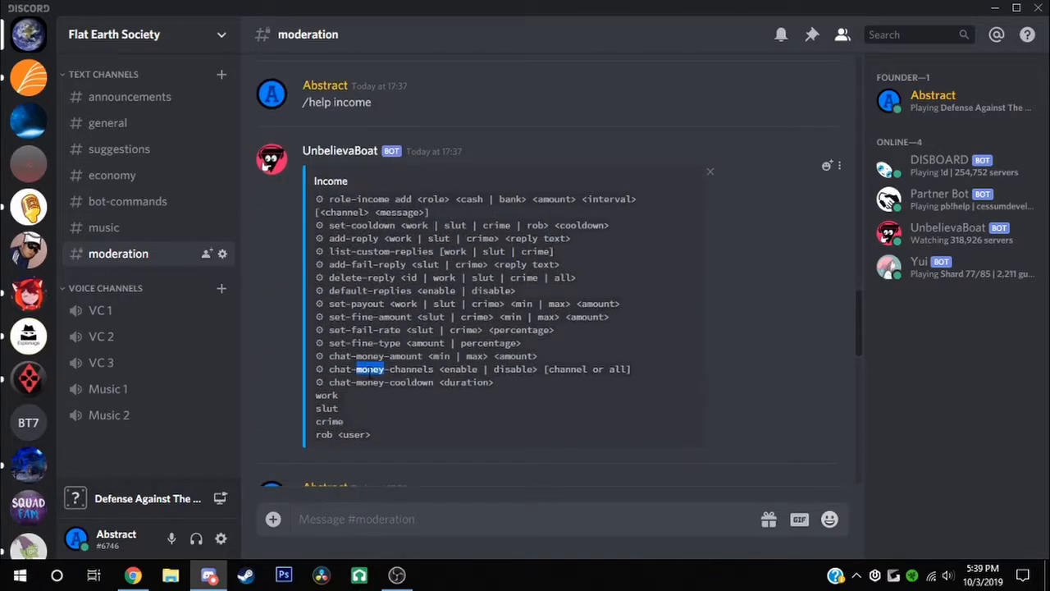
{"action": "left_click", "coordinate": [379, 380]}
{"action": "double_click", "coordinate": [410, 384]}
{"action": "left_click", "coordinate": [412, 383]}
Send /chat-money-channels enable general, unlocking #general for chat earnings
{"action": "type", "text": "/chat"}
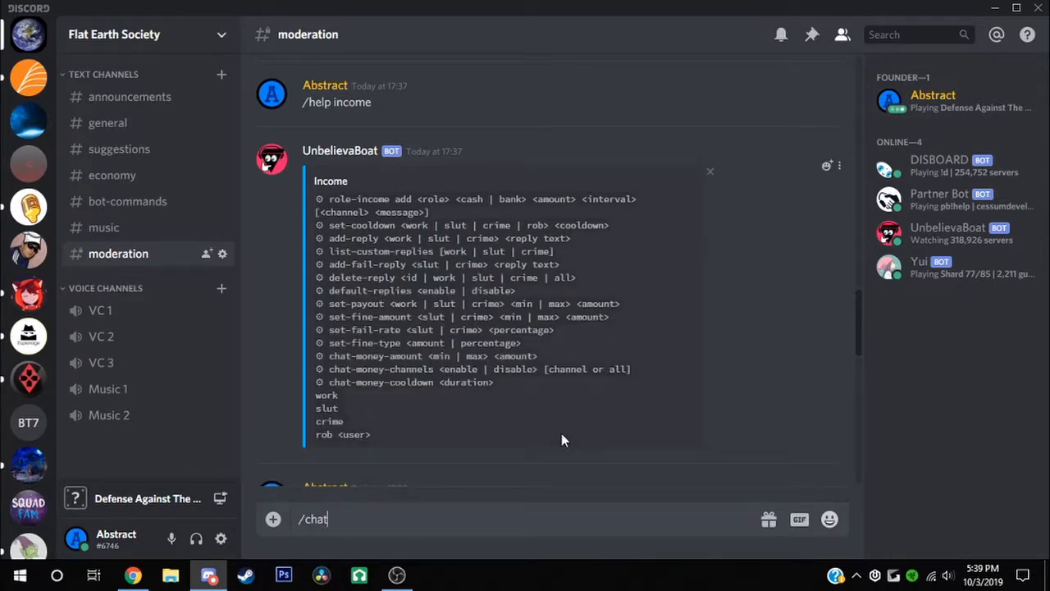
{"action": "type", "text": "-money-channels "}
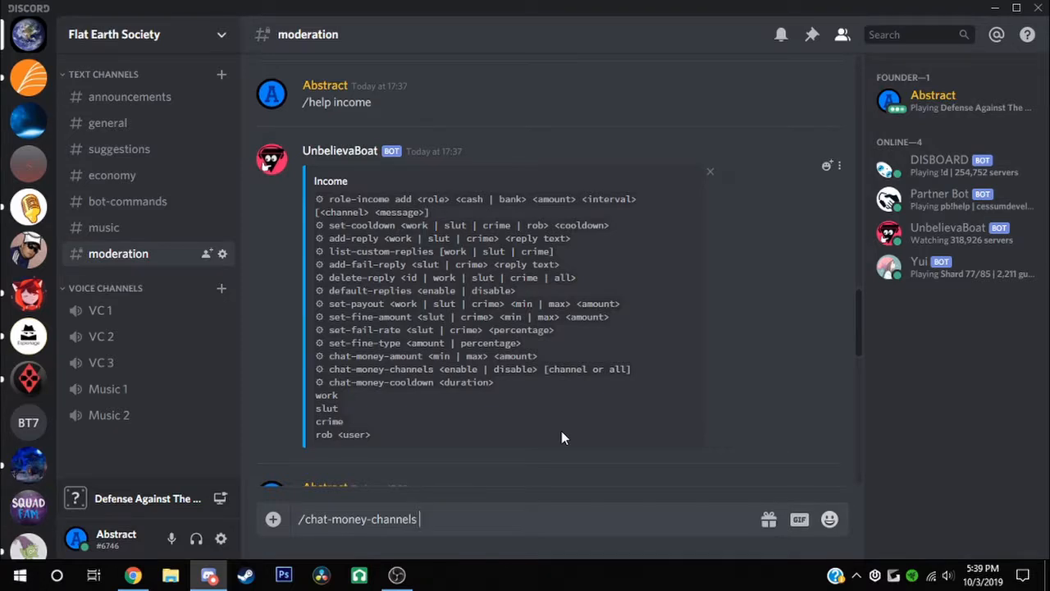
{"action": "type", "text": "general"}
{"action": "key", "text": "Return"}
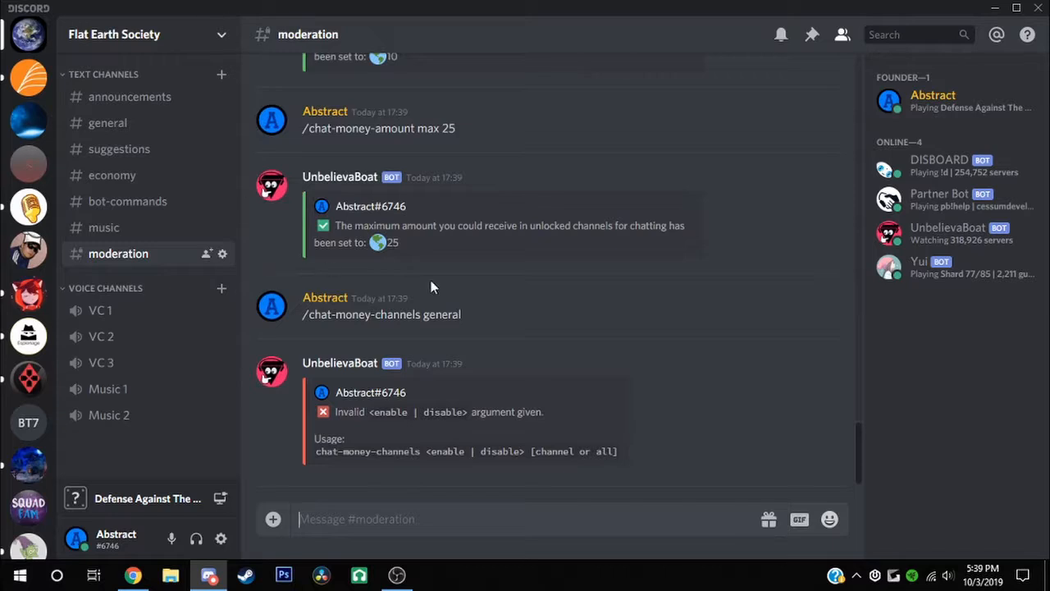
{"action": "type", "text": "/"}
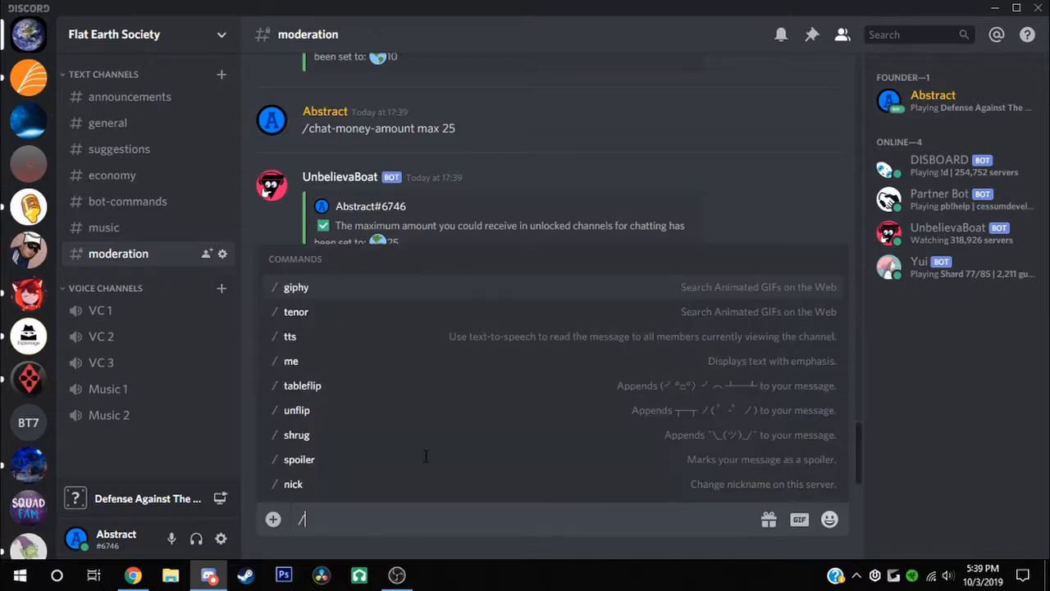
{"action": "type", "text": "chat-money"}
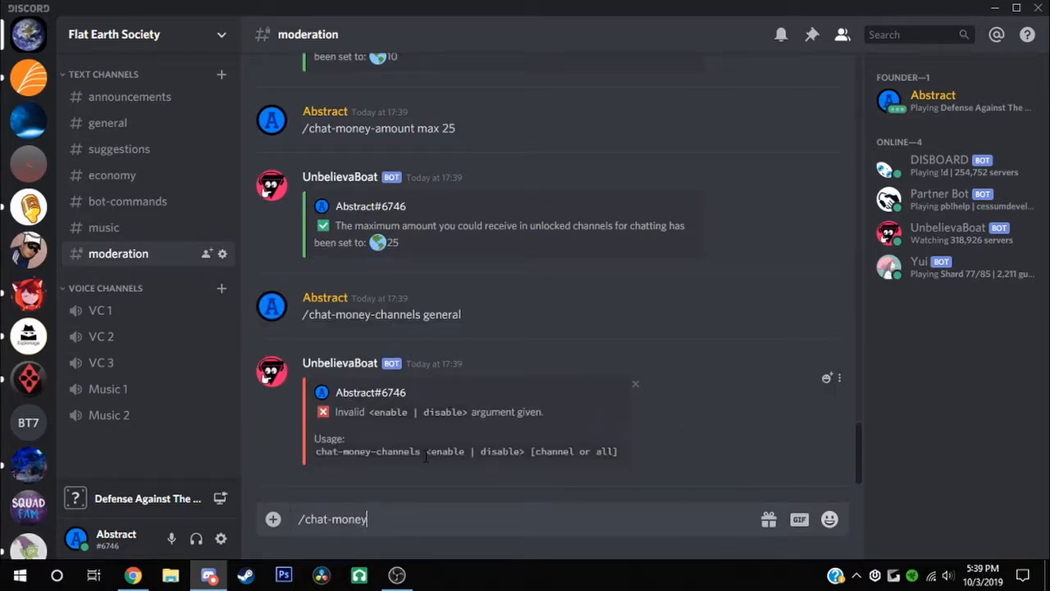
{"action": "type", "text": "-channels enable general"}
{"action": "key", "text": "Return"}
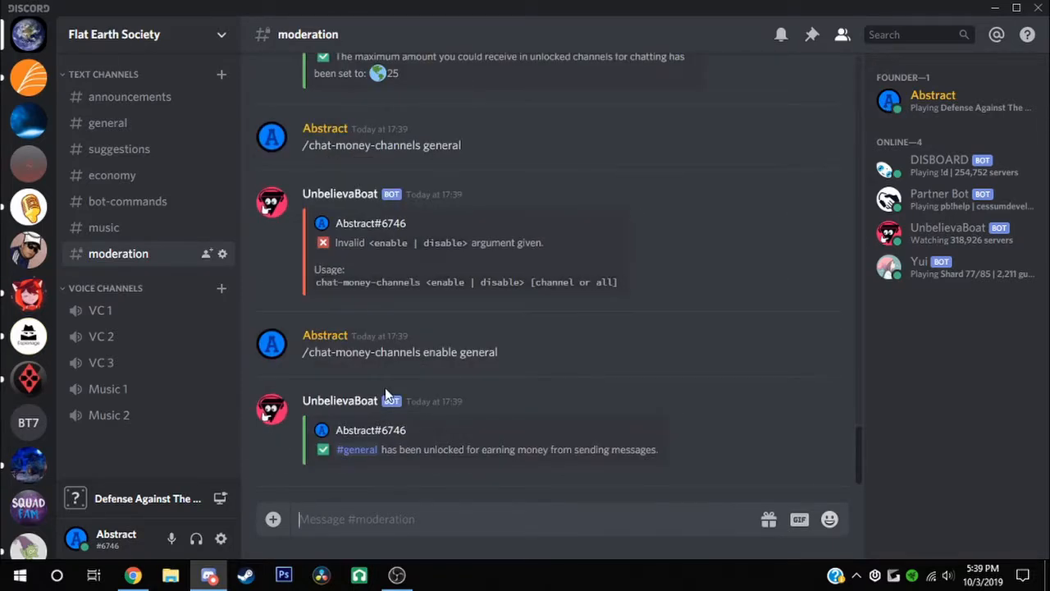
Set the chat-money cooldown to 30s with /chat-money-cooldown 30s
{"action": "scroll", "coordinate": [456, 179], "scroll_direction": "up", "scroll_amount": 3}
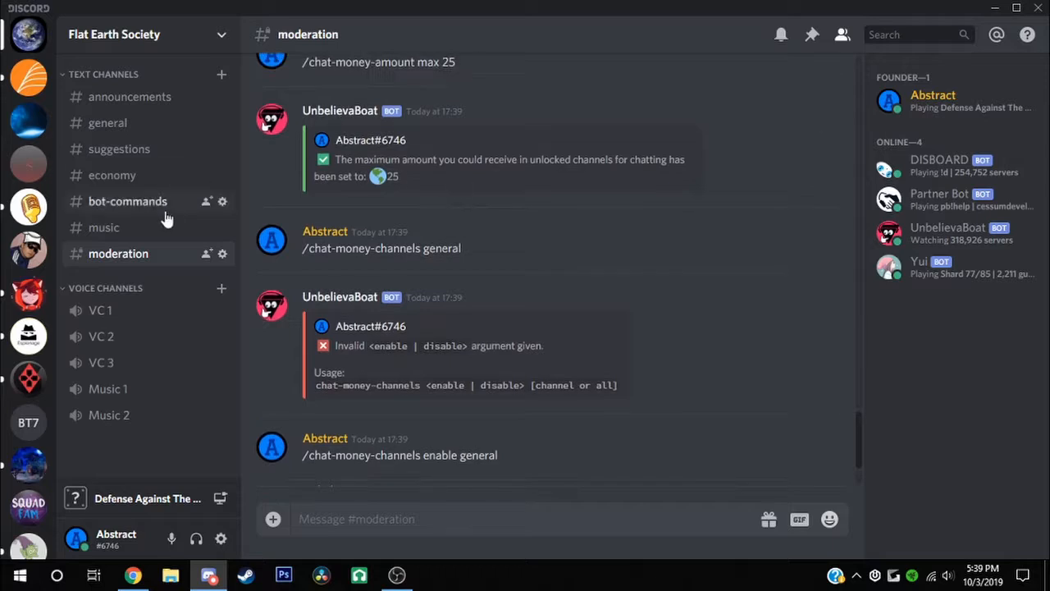
{"action": "scroll", "coordinate": [487, 419], "scroll_direction": "down", "scroll_amount": 3}
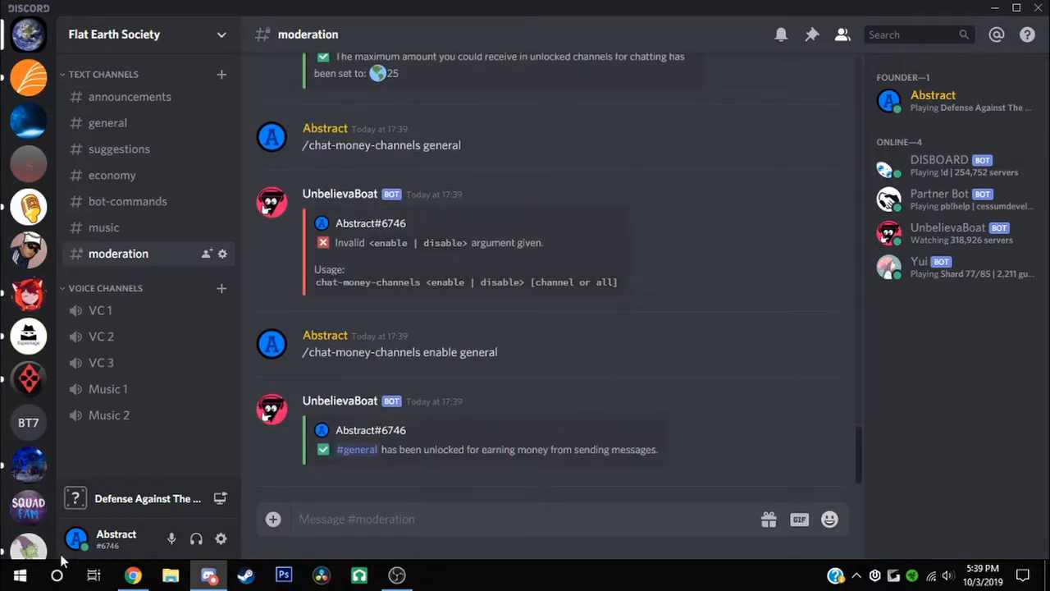
{"action": "type", "text": "/chat-money"}
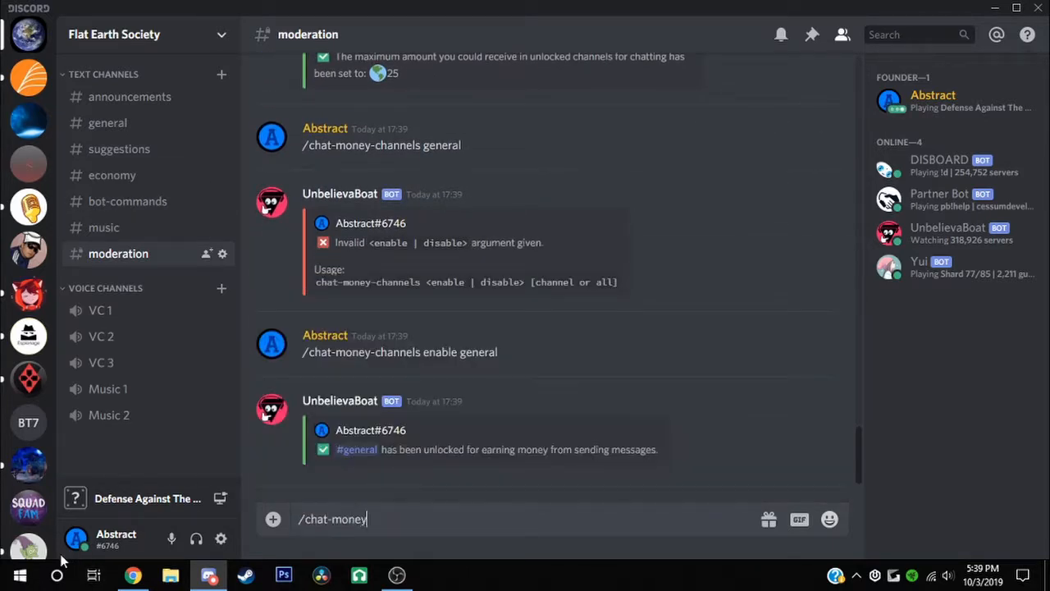
{"action": "type", "text": "-cooldown 30s"}
{"action": "key", "text": "Return"}
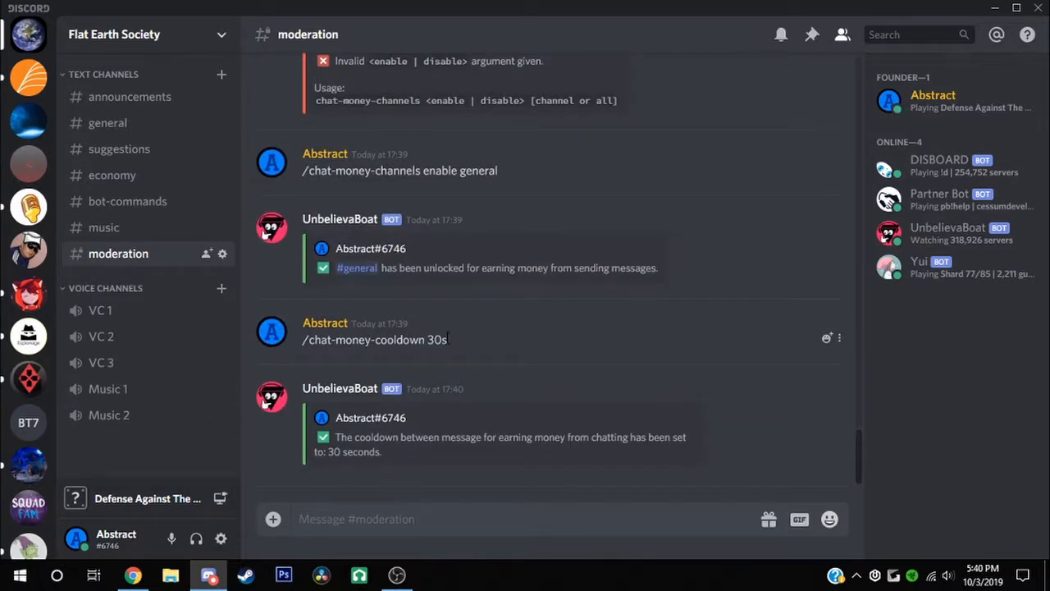
{"action": "scroll", "coordinate": [255, 295], "scroll_direction": "up", "scroll_amount": 8}
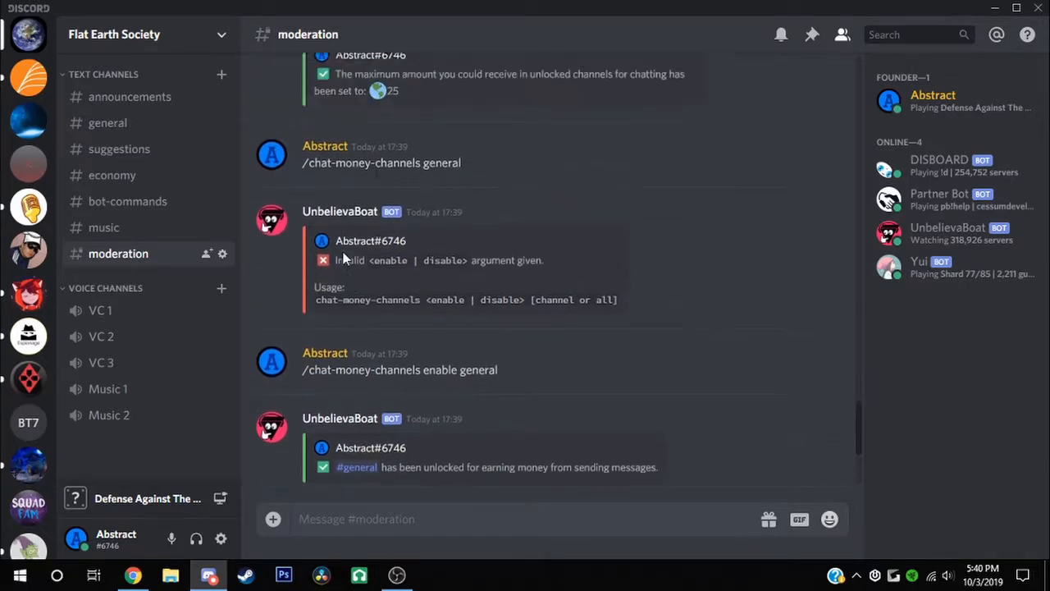
{"action": "scroll", "coordinate": [537, 406], "scroll_direction": "down", "scroll_amount": 3}
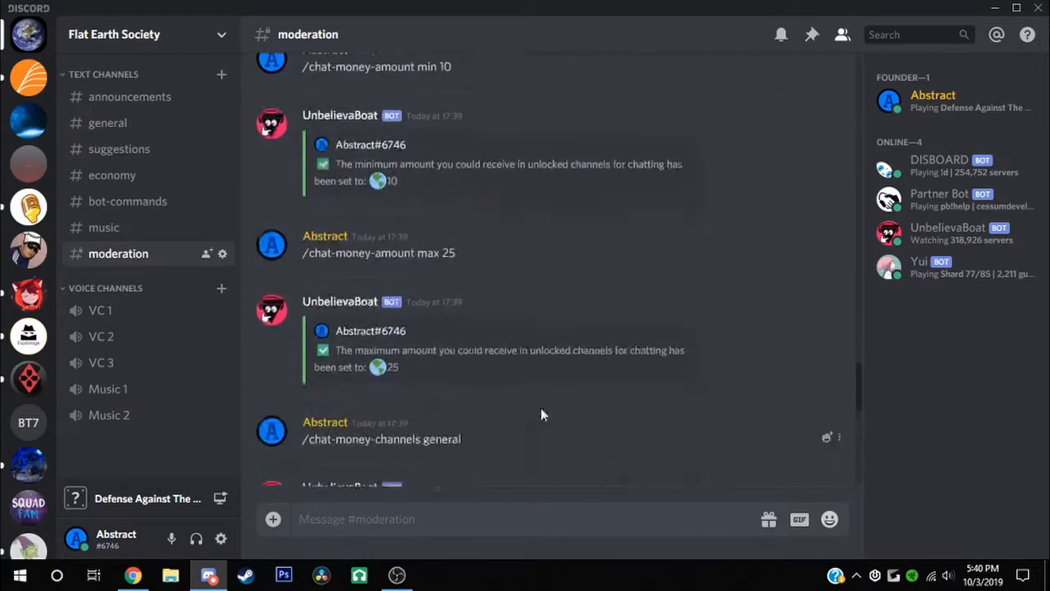
{"action": "scroll", "coordinate": [577, 338], "scroll_direction": "up", "scroll_amount": 6}
{"action": "scroll", "coordinate": [695, 326], "scroll_direction": "up", "scroll_amount": 8}
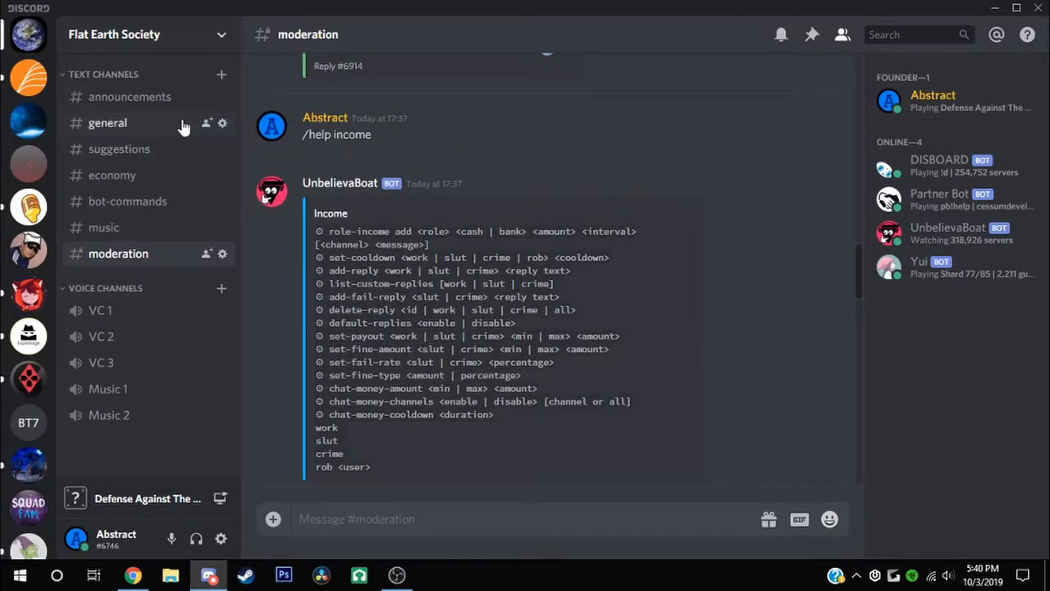
{"action": "scroll", "coordinate": [610, 220], "scroll_direction": "up", "scroll_amount": 1}
{"action": "scroll", "coordinate": [610, 220], "scroll_direction": "down", "scroll_amount": 2}
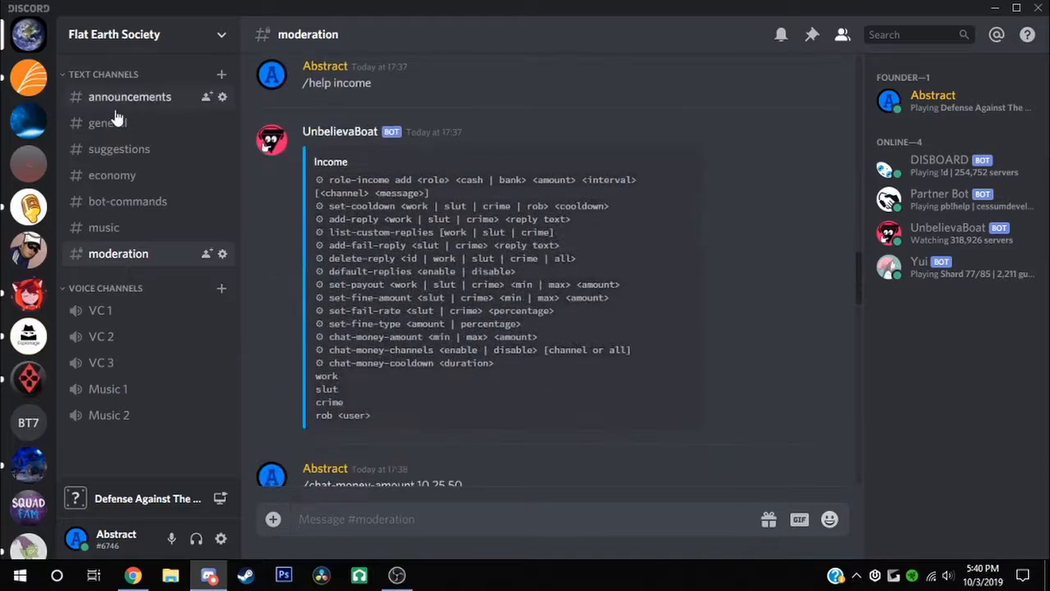
Give #announcements the topic 'Announcements', then go to #general
{"action": "left_click", "coordinate": [150, 123]}
{"action": "left_click", "coordinate": [152, 98]}
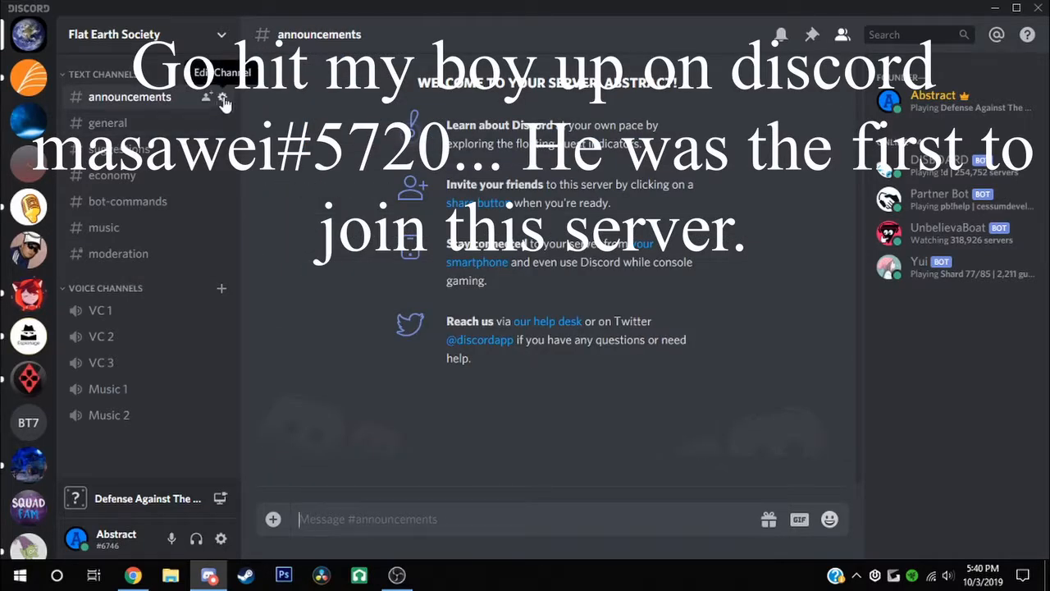
{"action": "left_click", "coordinate": [221, 97]}
{"action": "type", "text": "A"}
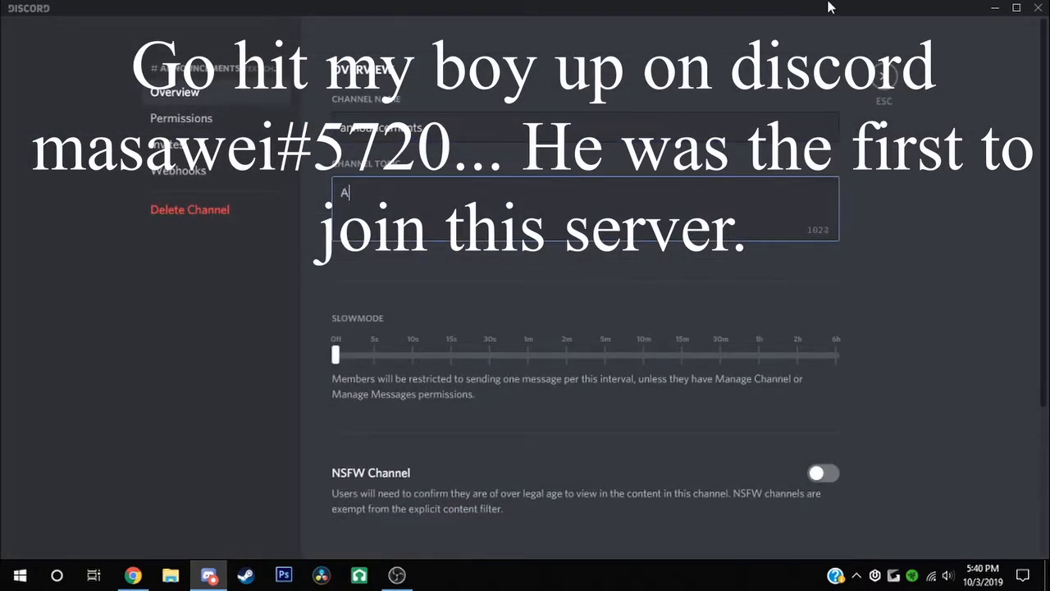
{"action": "type", "text": "nnouncements"}
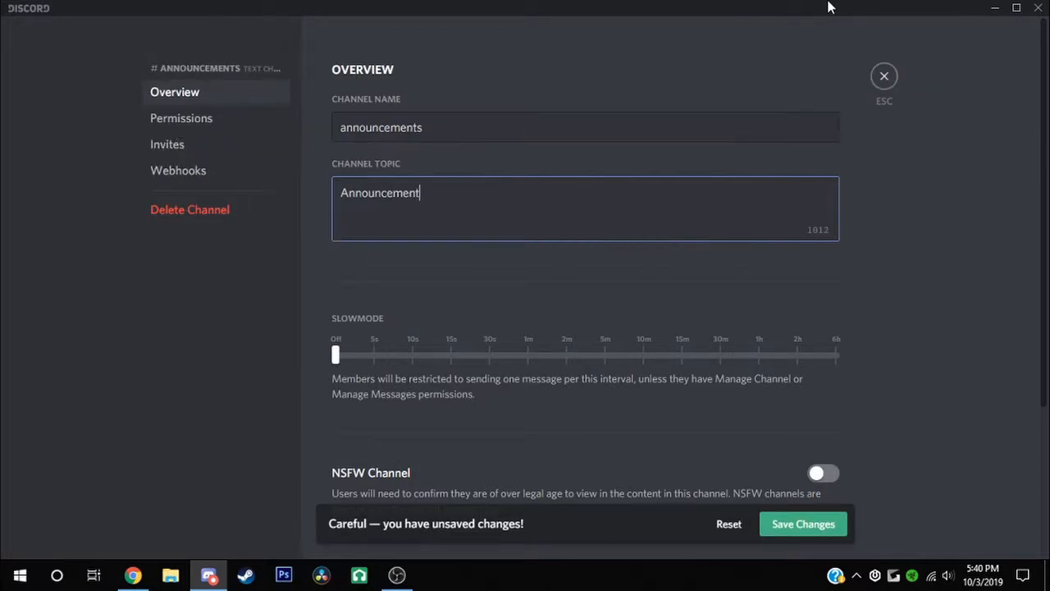
{"action": "left_click", "coordinate": [784, 524]}
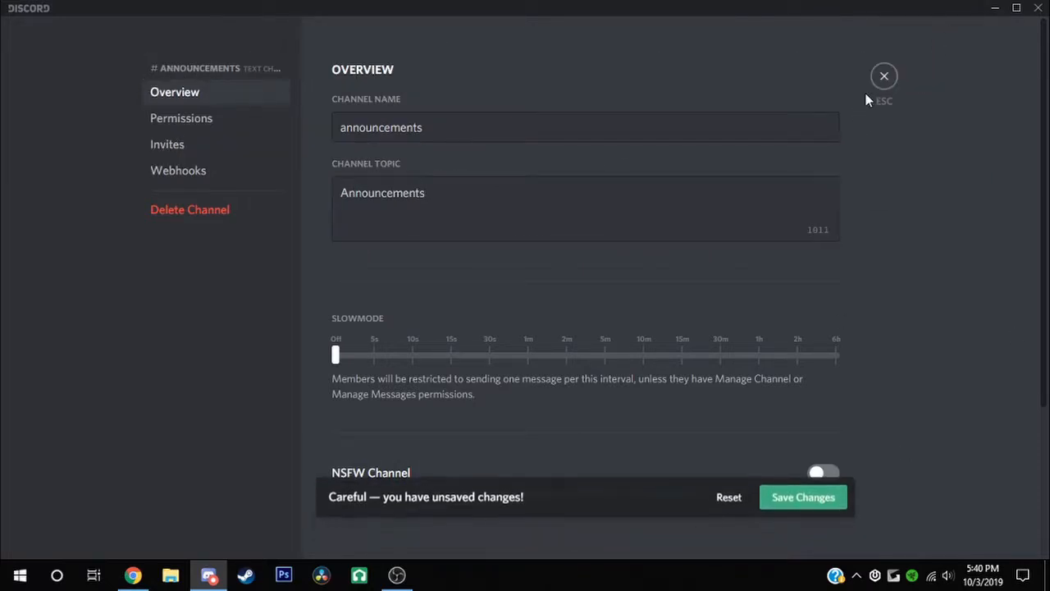
{"action": "left_click", "coordinate": [885, 77]}
{"action": "left_click", "coordinate": [129, 124]}
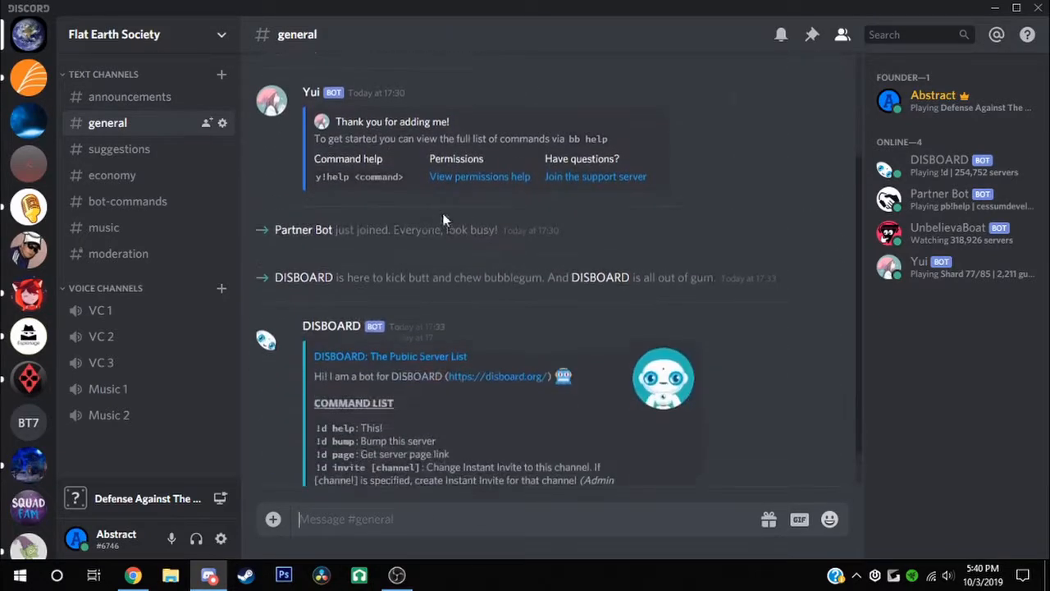
Clear #general's messages with 'yui clean 99', then look at #suggestions
{"action": "type", "text": "yui"}
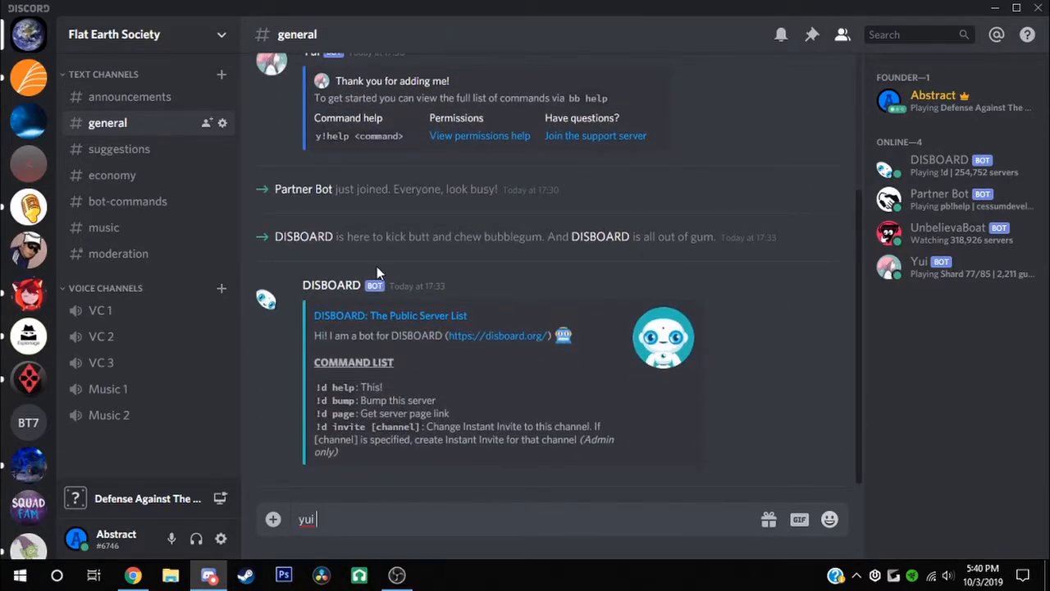
{"action": "type", "text": " clean 99"}
{"action": "key", "text": "Return"}
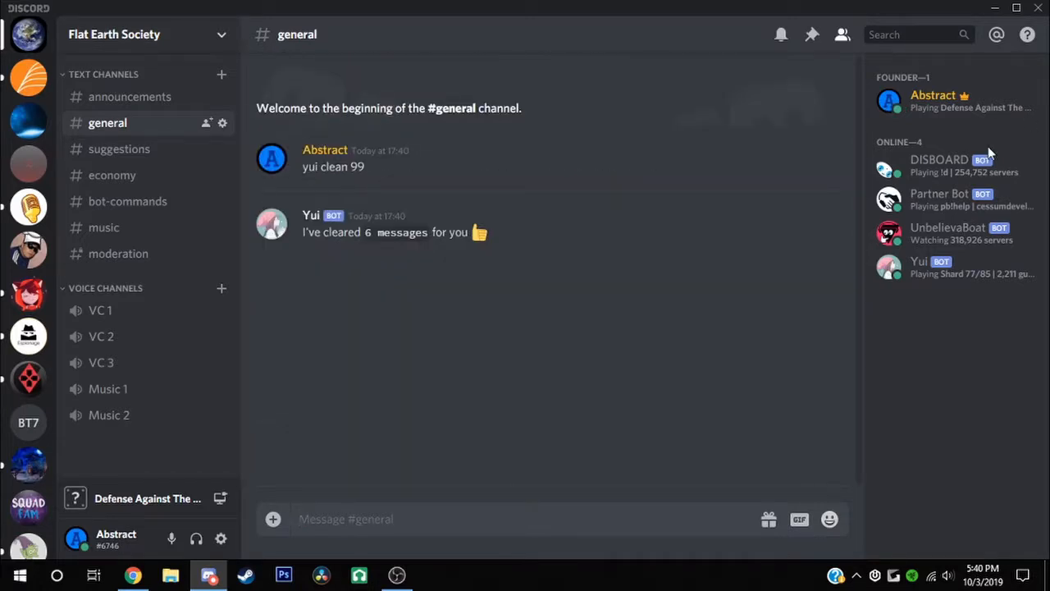
{"action": "left_click", "coordinate": [117, 148]}
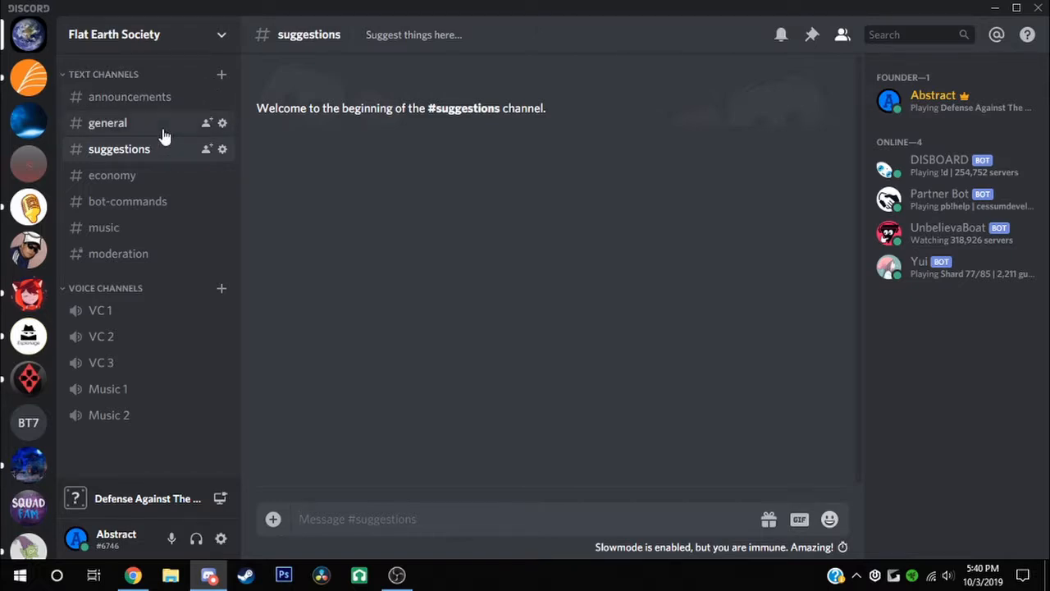
{"action": "left_click", "coordinate": [161, 129]}
{"action": "left_click", "coordinate": [148, 146]}
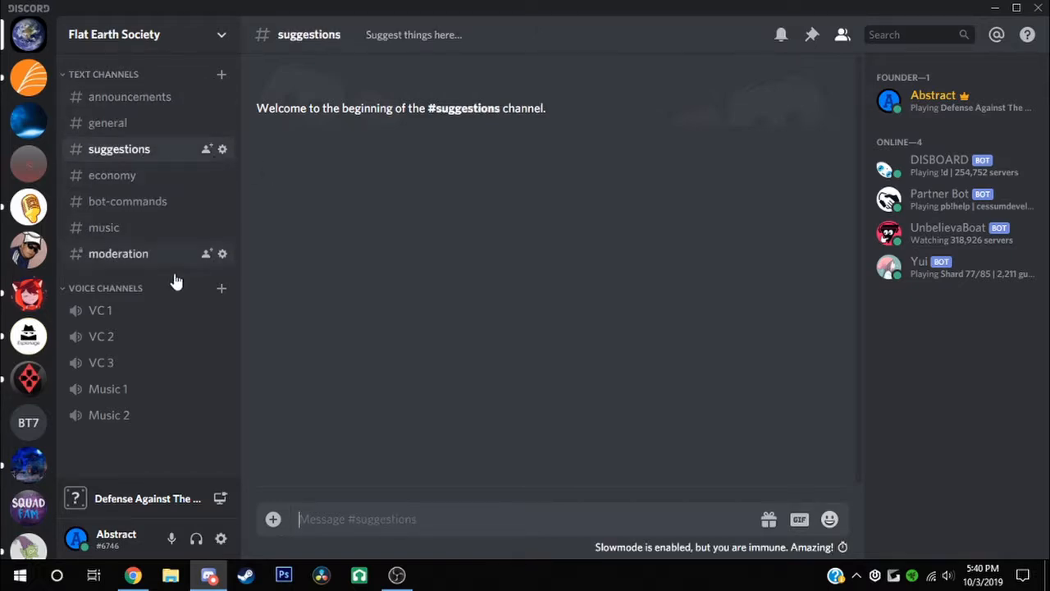
Check the suggestions and general channel settings, typing 'Talk' as #general's topic
{"action": "left_click", "coordinate": [222, 148]}
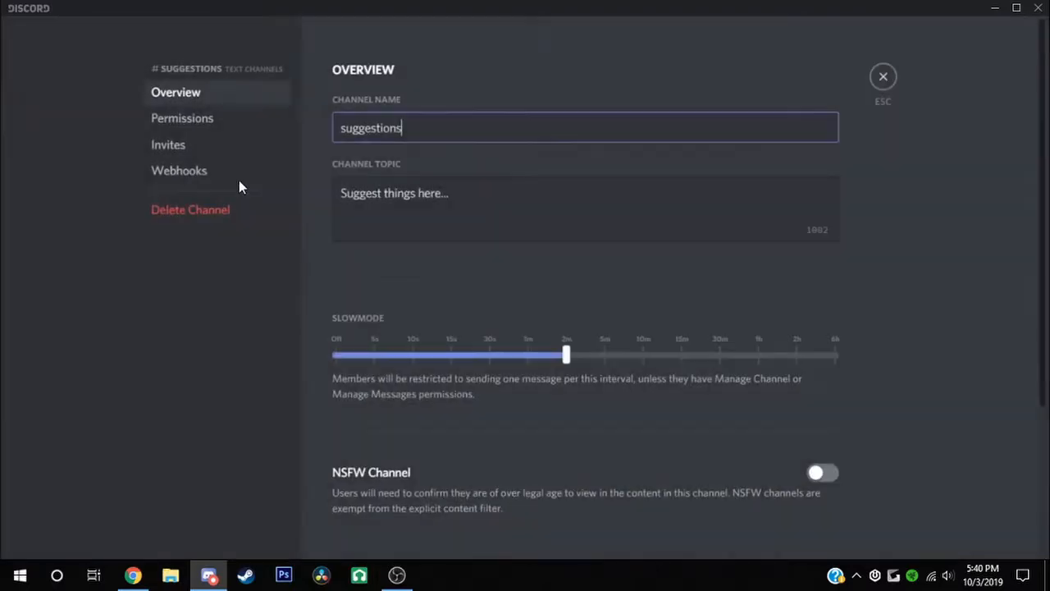
{"action": "left_click", "coordinate": [876, 76]}
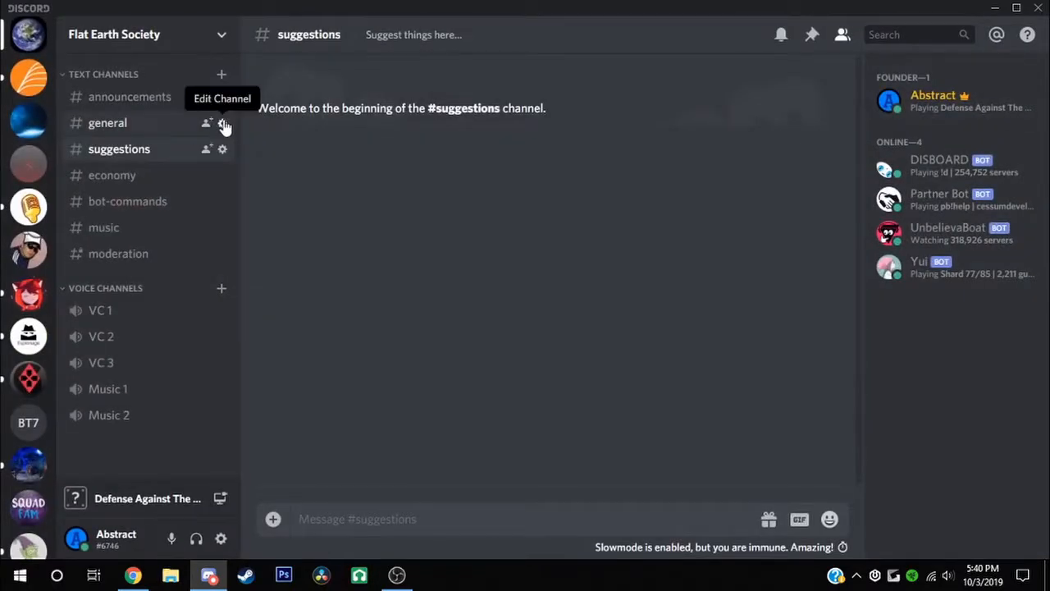
{"action": "left_click", "coordinate": [221, 123]}
{"action": "left_click", "coordinate": [418, 196]}
{"action": "type", "text": "Talk"}
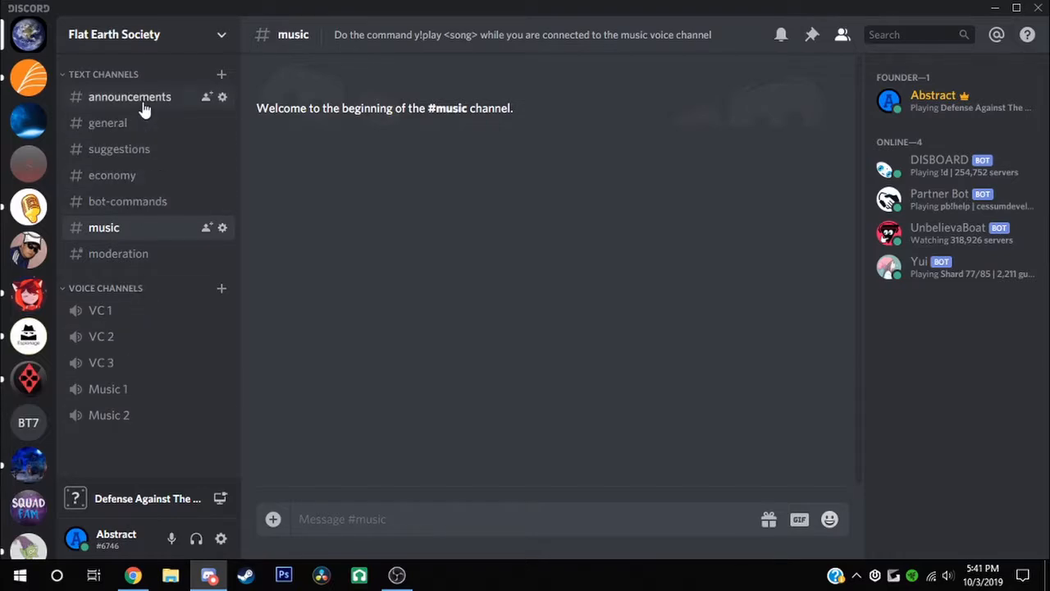
{"action": "left_click", "coordinate": [140, 98]}
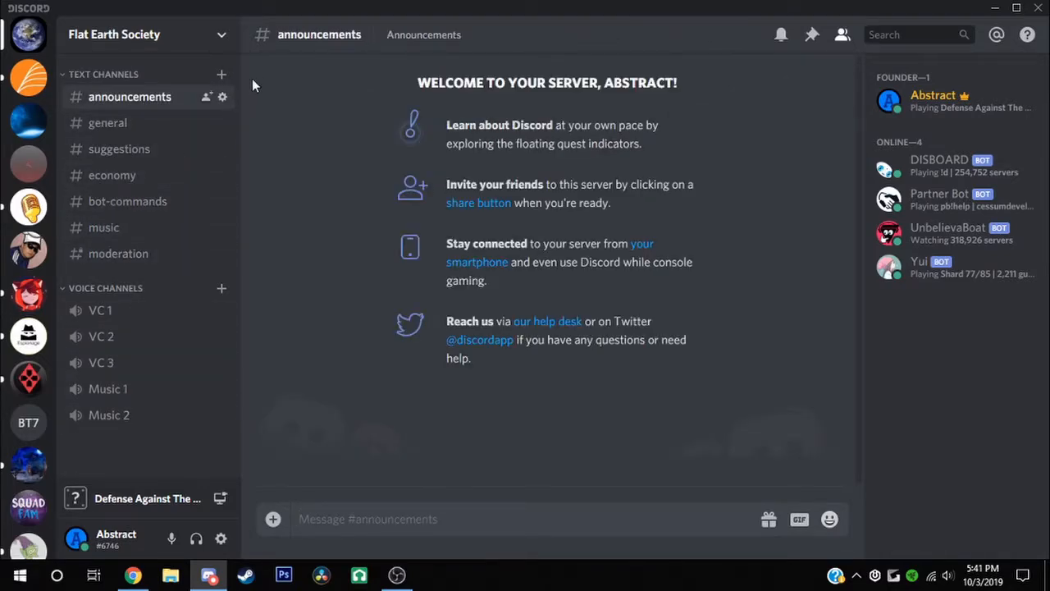
Revoke the expiring personal invite link in the server's Invites settings
{"action": "left_click", "coordinate": [218, 37]}
{"action": "left_click", "coordinate": [215, 134]}
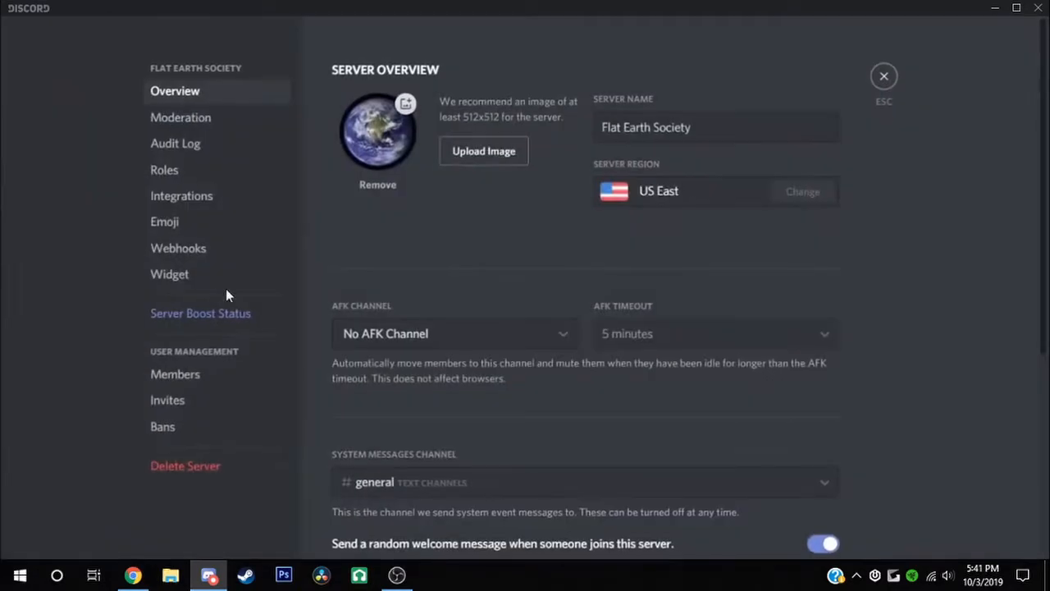
{"action": "left_click", "coordinate": [211, 407]}
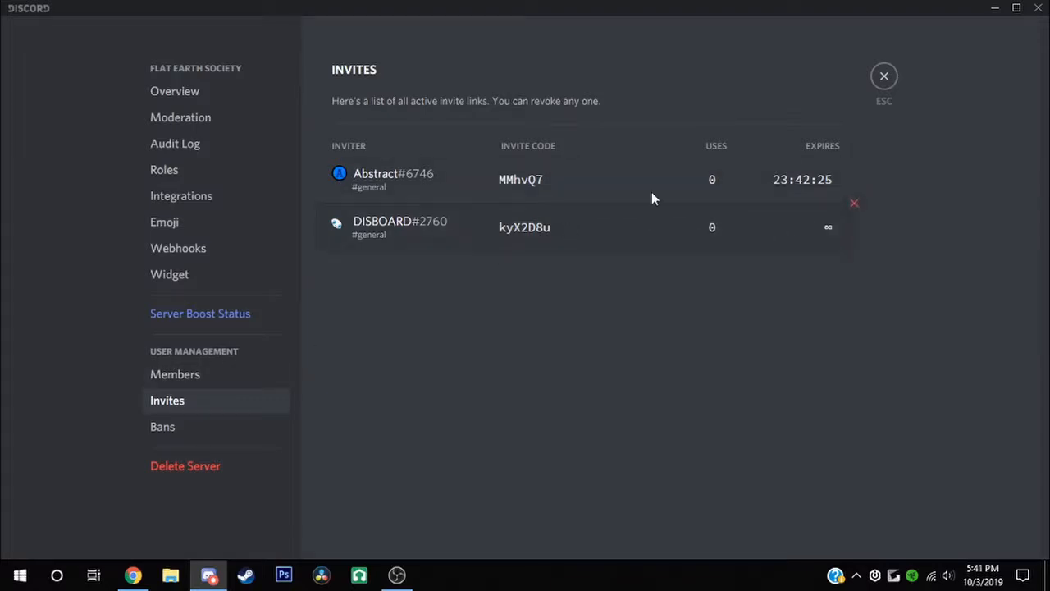
{"action": "left_click", "coordinate": [855, 155]}
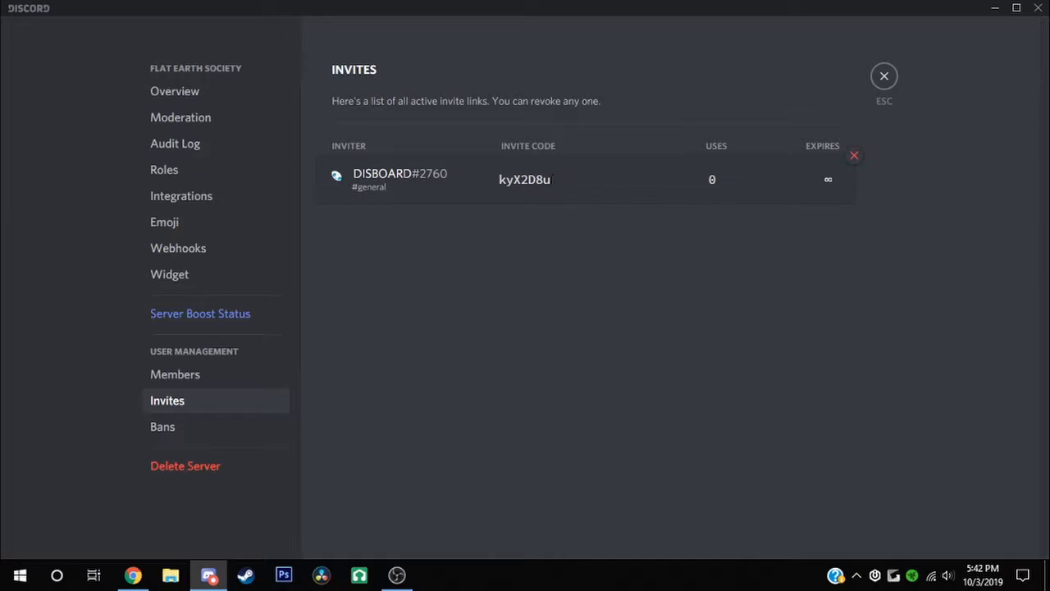
{"action": "left_click_drag", "start_coordinate": [552, 179], "coordinate": [512, 179]}
{"action": "double_click", "coordinate": [501, 181]}
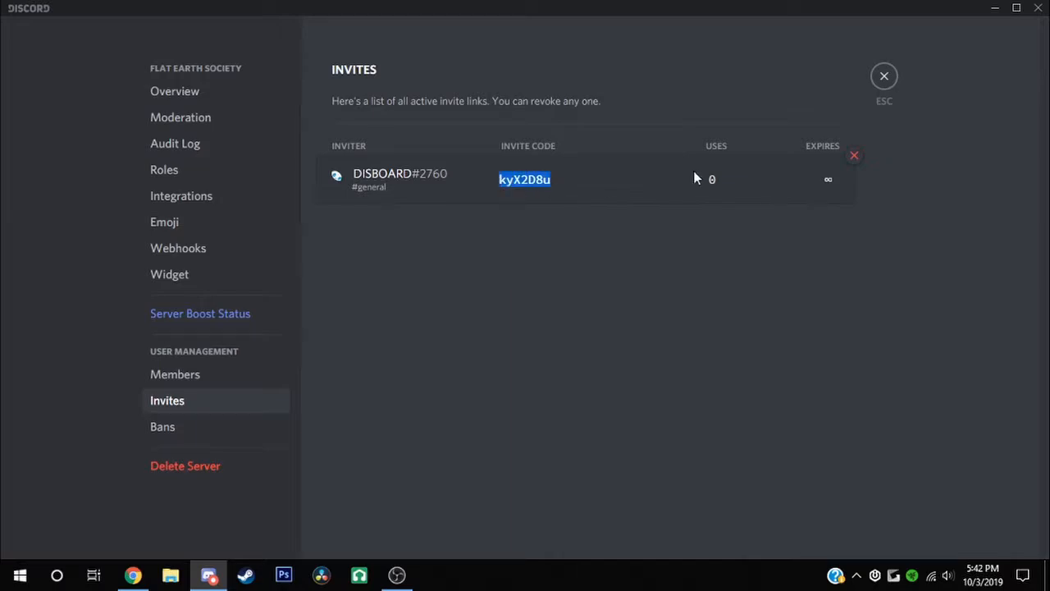
{"action": "left_click", "coordinate": [886, 78]}
Generate and copy a new invite link set to Never expire with No limit on uses
{"action": "left_click", "coordinate": [156, 30]}
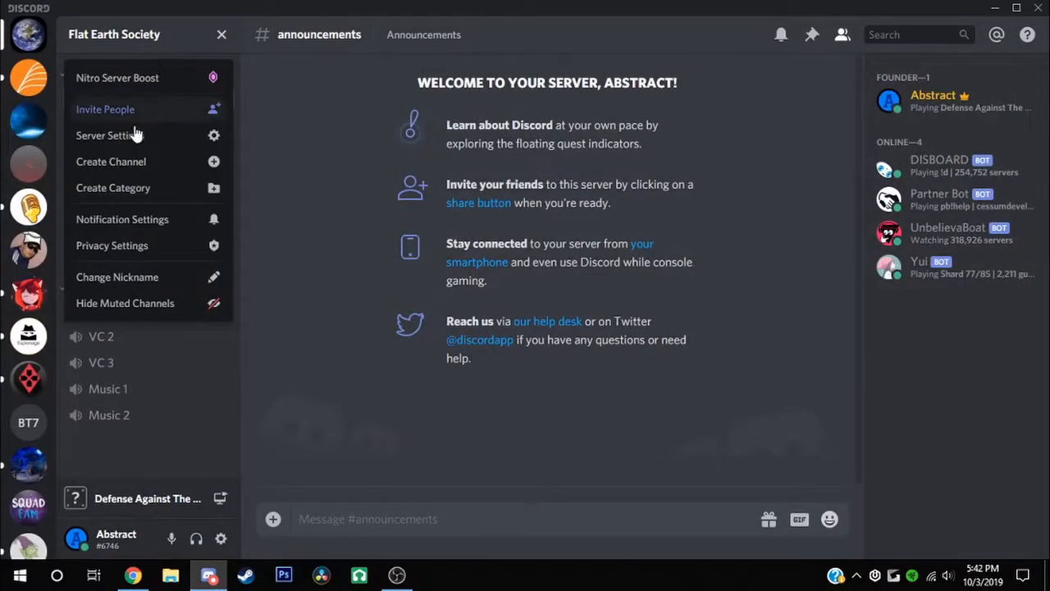
{"action": "left_click", "coordinate": [153, 113]}
{"action": "left_click", "coordinate": [499, 438]}
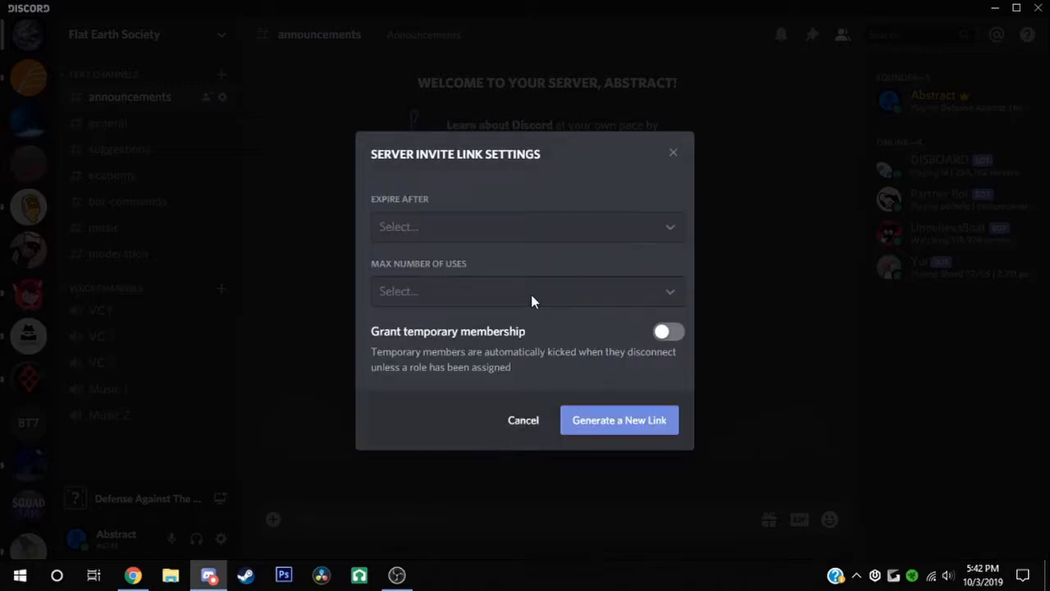
{"action": "left_click", "coordinate": [520, 234]}
{"action": "left_click", "coordinate": [434, 410]}
{"action": "left_click", "coordinate": [496, 297]}
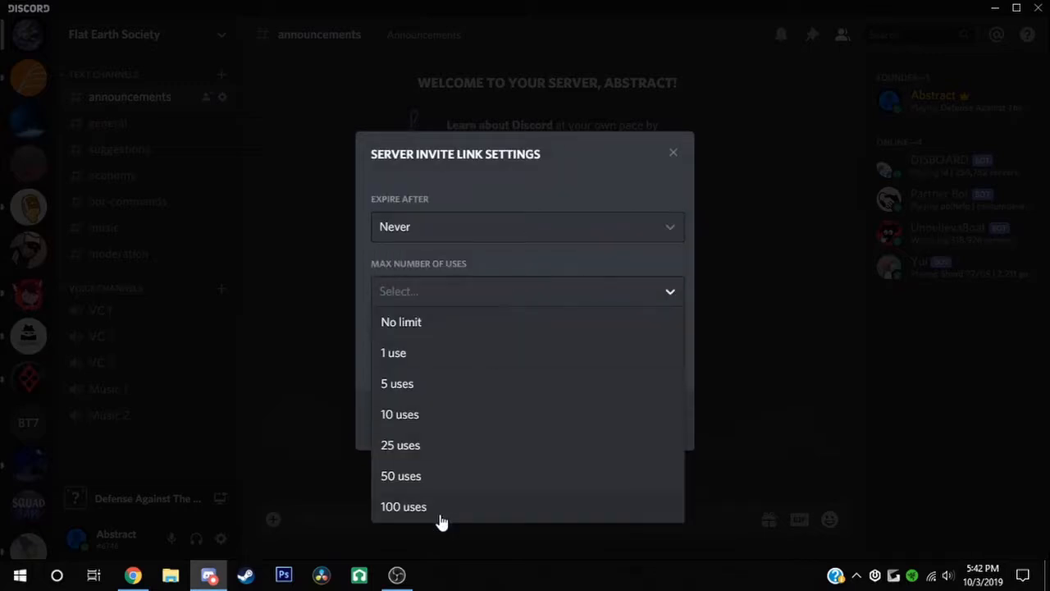
{"action": "left_click", "coordinate": [441, 323]}
{"action": "left_click", "coordinate": [590, 411]}
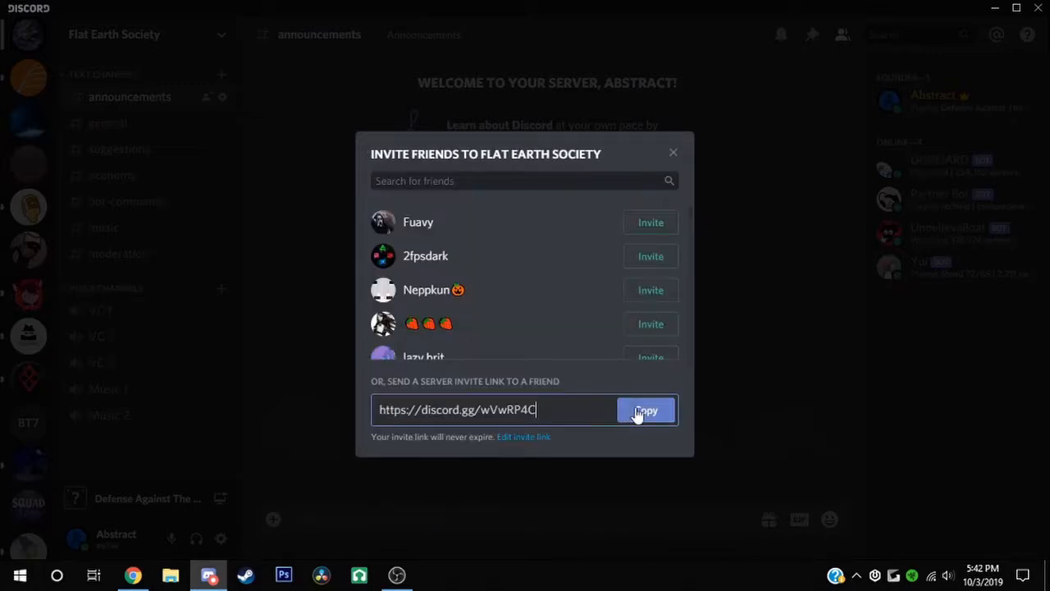
{"action": "left_click", "coordinate": [638, 411]}
{"action": "left_click", "coordinate": [231, 228]}
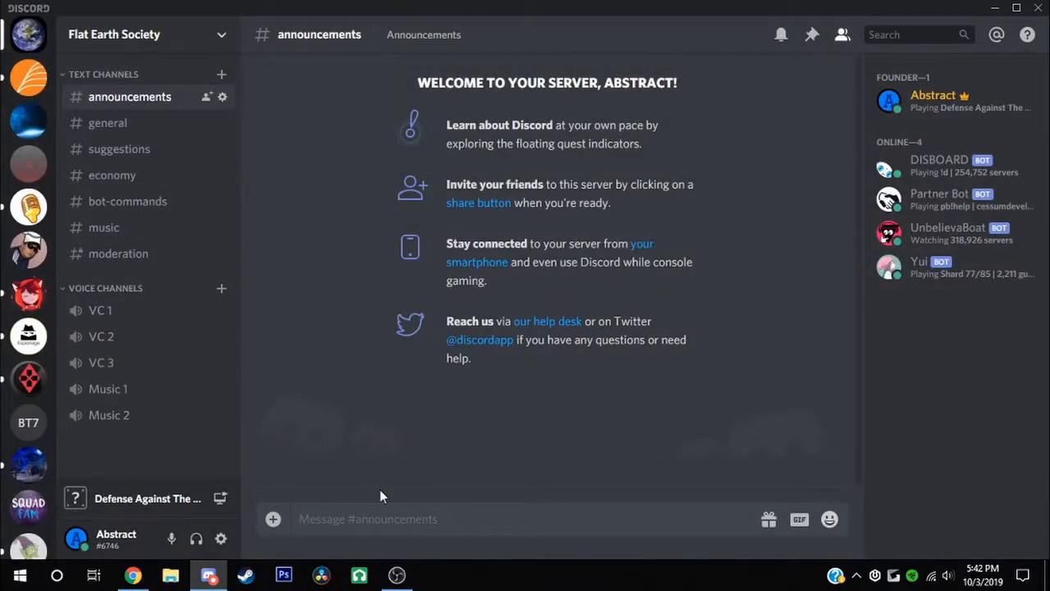
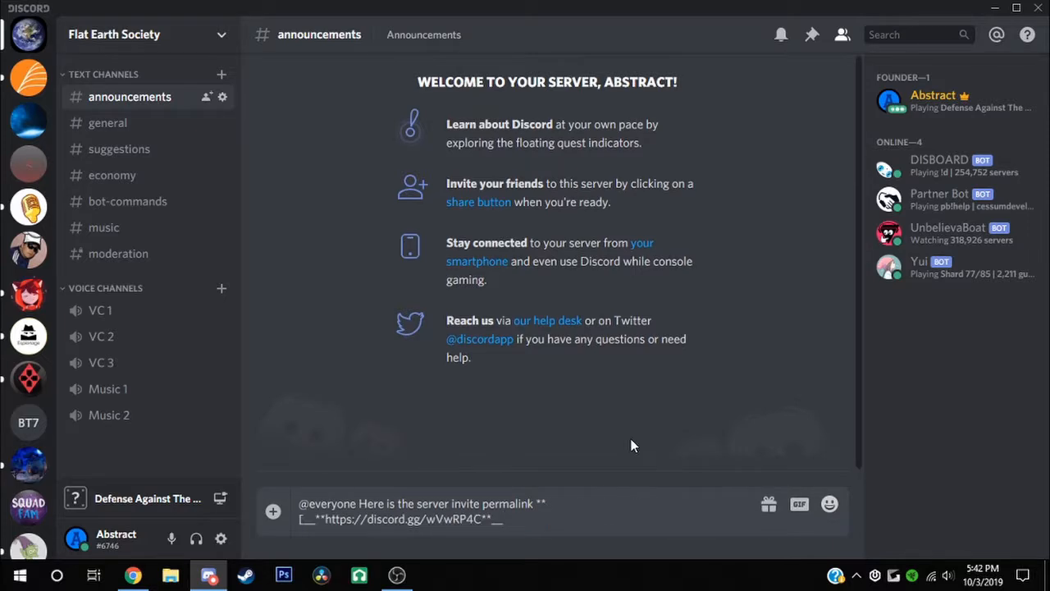
{"action": "key", "text": "Return"}
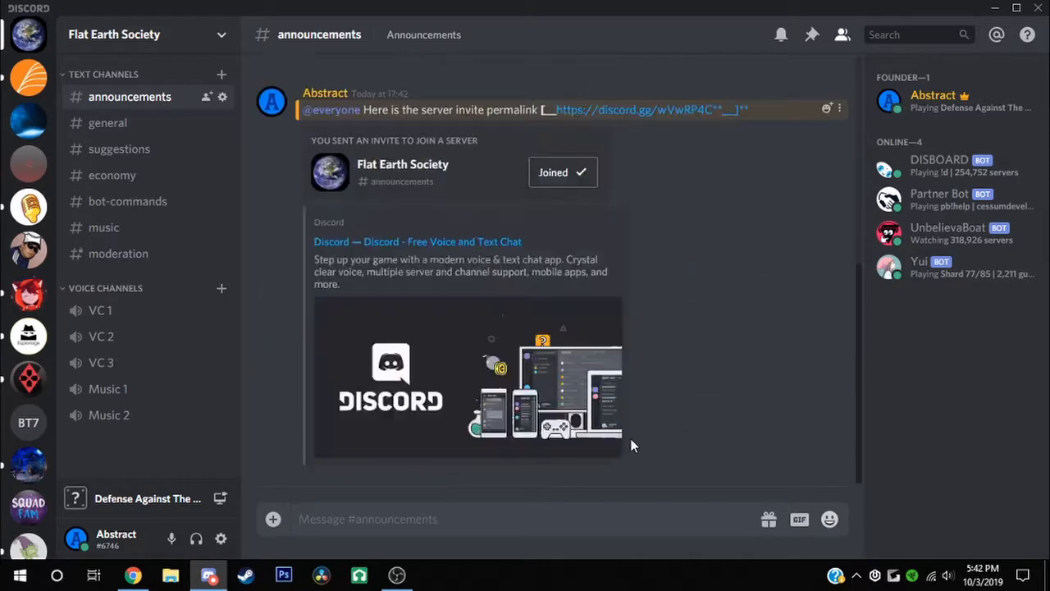
{"action": "left_click", "coordinate": [639, 214]}
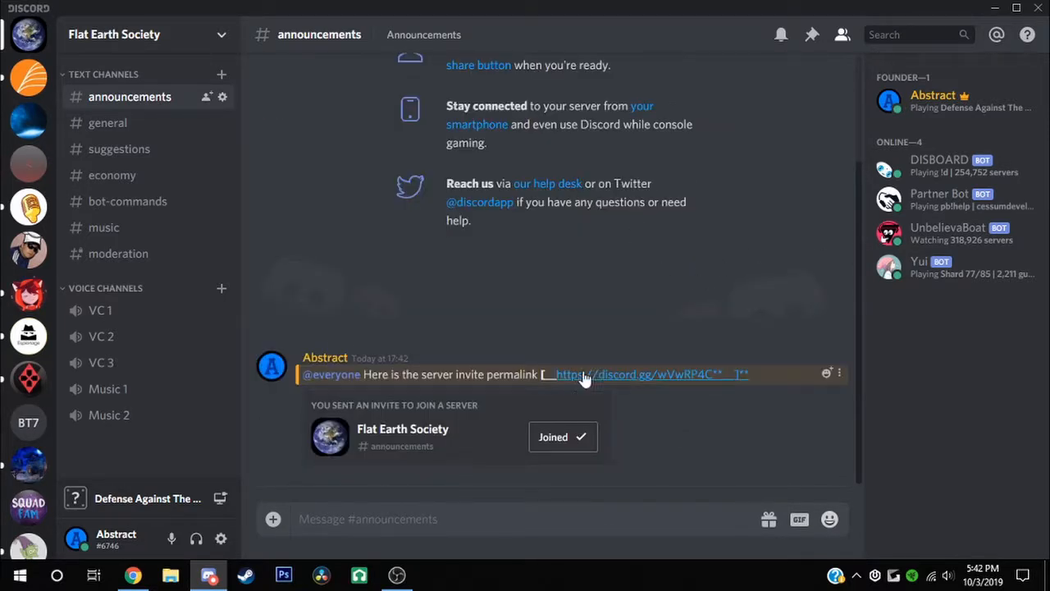
Edit the announcement to fix the link's bold underlined formatting
{"action": "left_click", "coordinate": [840, 373]}
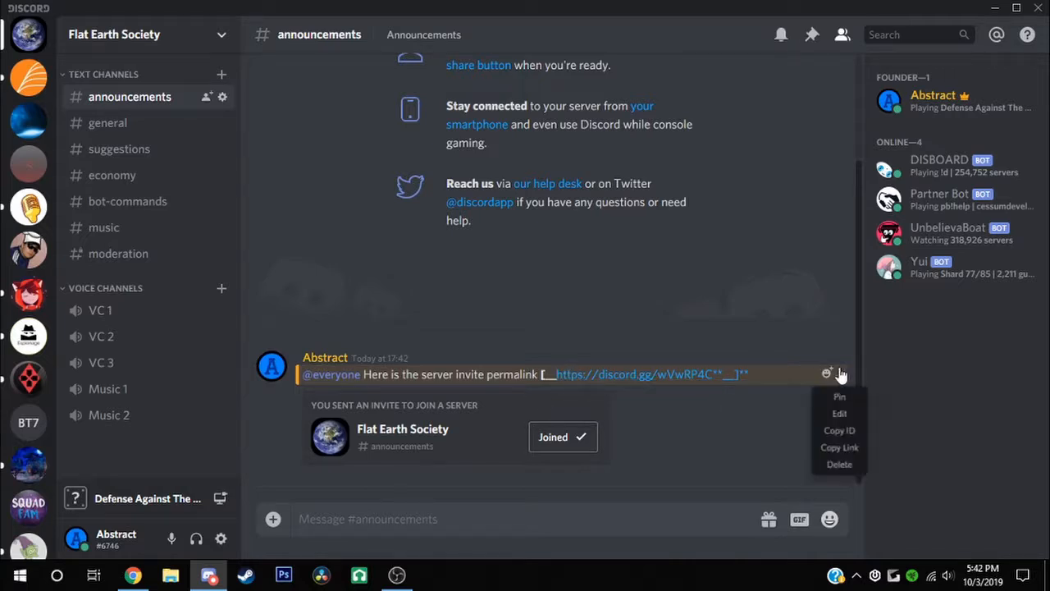
{"action": "left_click", "coordinate": [833, 415]}
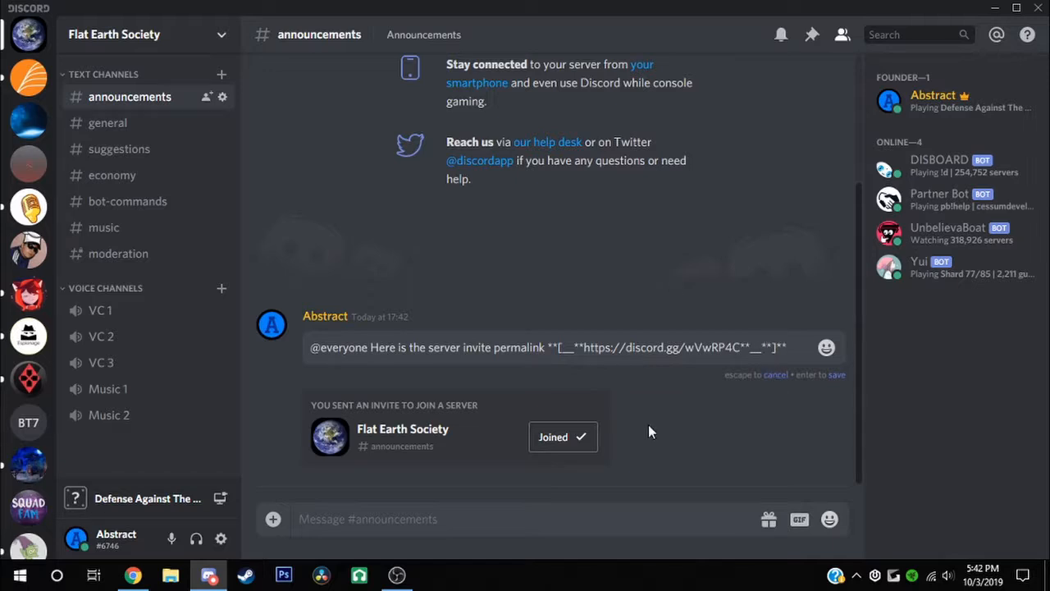
{"action": "left_click", "coordinate": [562, 347]}
{"action": "key", "text": "Return"}
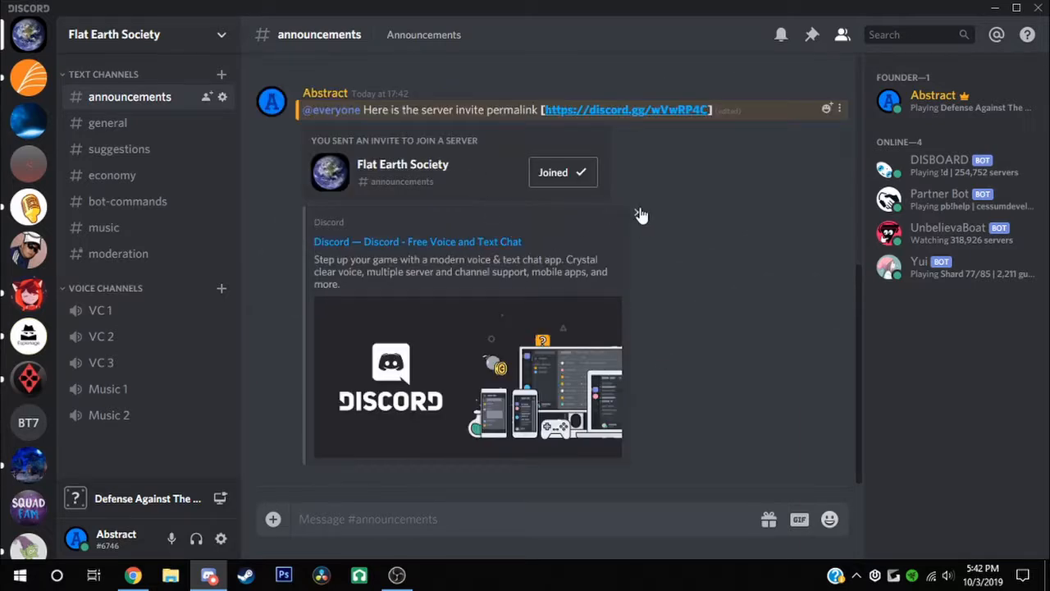
{"action": "left_click", "coordinate": [839, 109]}
{"action": "left_click", "coordinate": [748, 298]}
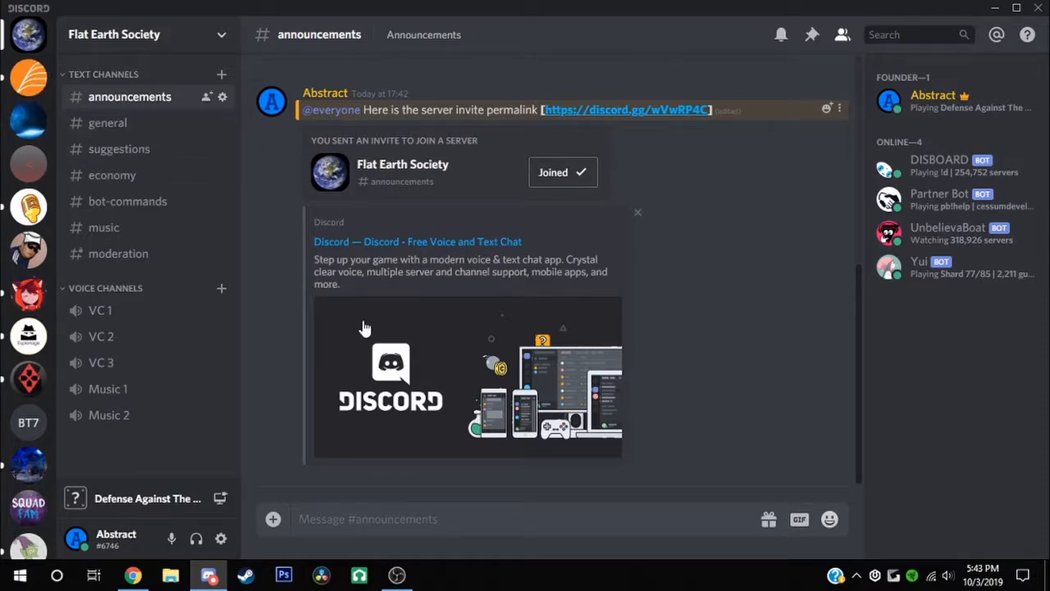
Move through #general, #suggestions and #announcements to #bot-commands
{"action": "left_click", "coordinate": [175, 127]}
{"action": "left_click", "coordinate": [127, 150]}
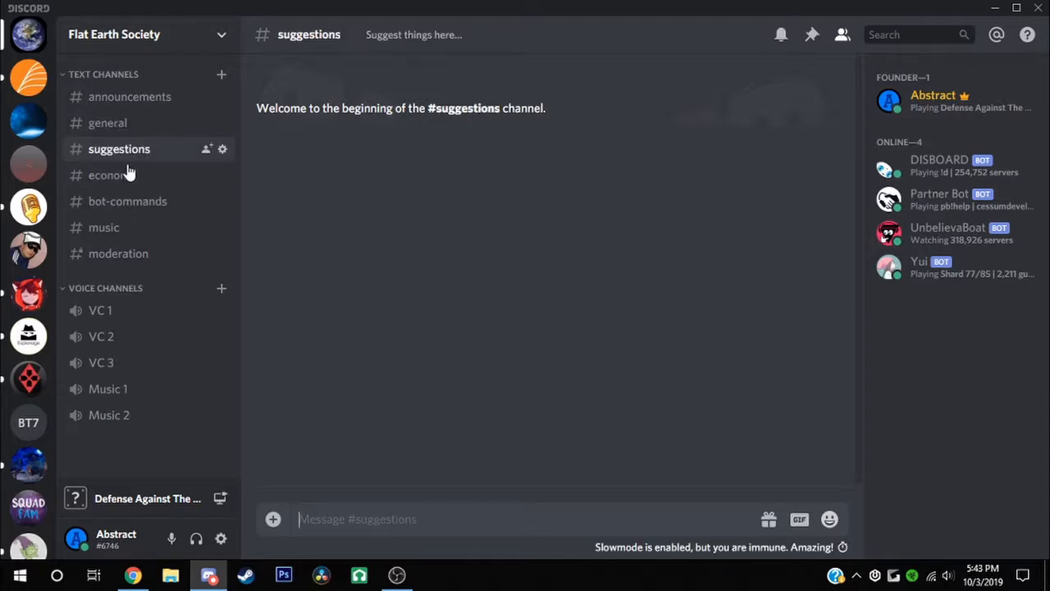
{"action": "left_click", "coordinate": [136, 99]}
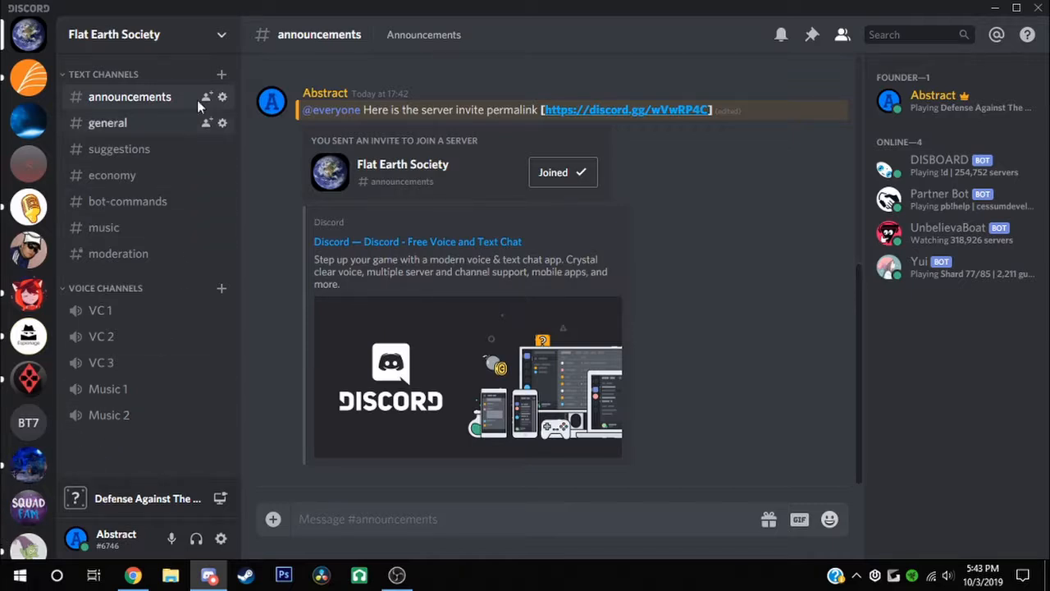
{"action": "left_click", "coordinate": [138, 125]}
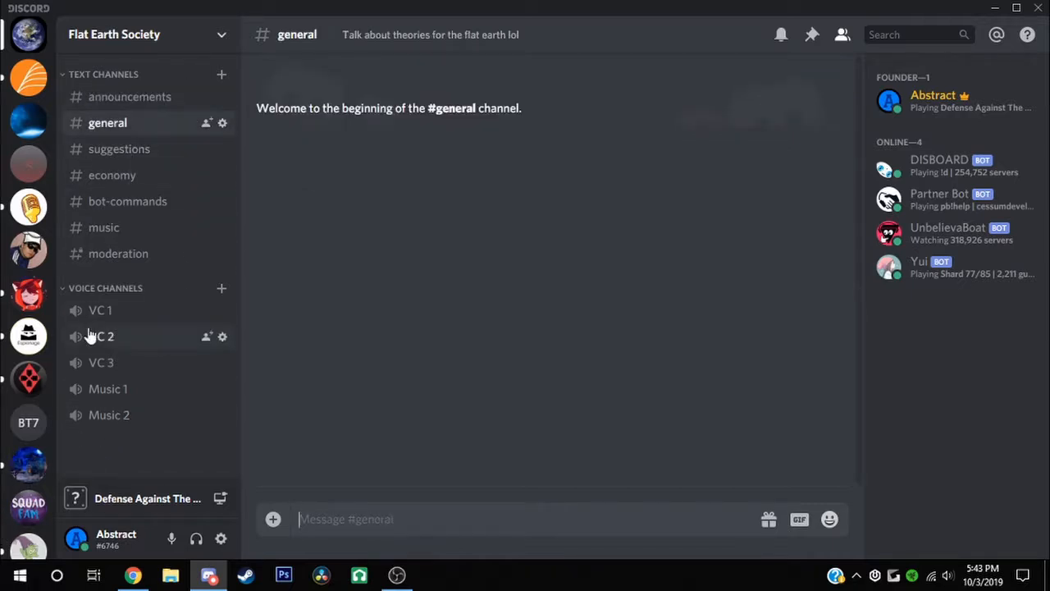
{"action": "left_click", "coordinate": [133, 151]}
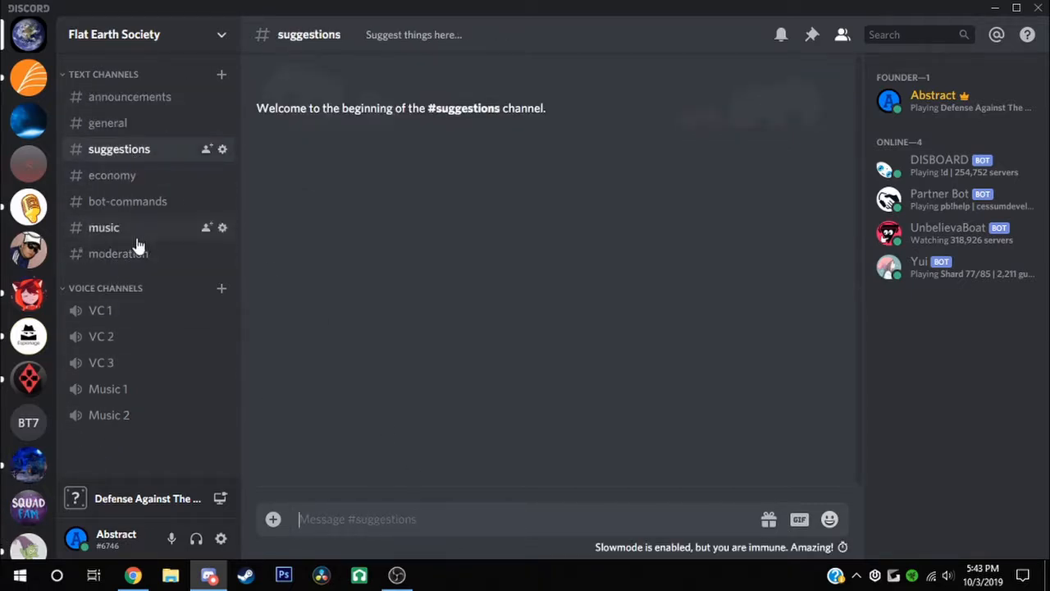
{"action": "left_click", "coordinate": [146, 198]}
Send '!disboard bump' and follow DISBOARD's link to its website
{"action": "type", "text": "!"}
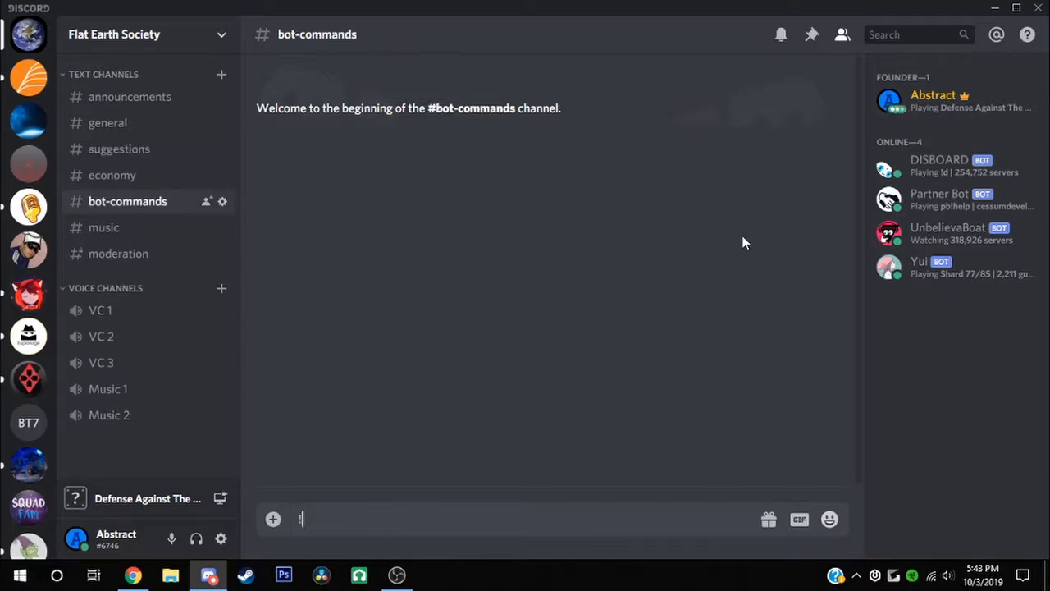
{"action": "type", "text": "==="}
{"action": "key", "text": "BackSpace"}
{"action": "key", "text": "BackSpace"}
{"action": "key", "text": "BackSpace"}
{"action": "key", "text": "BackSpace"}
{"action": "type", "text": "!disboard bump"}
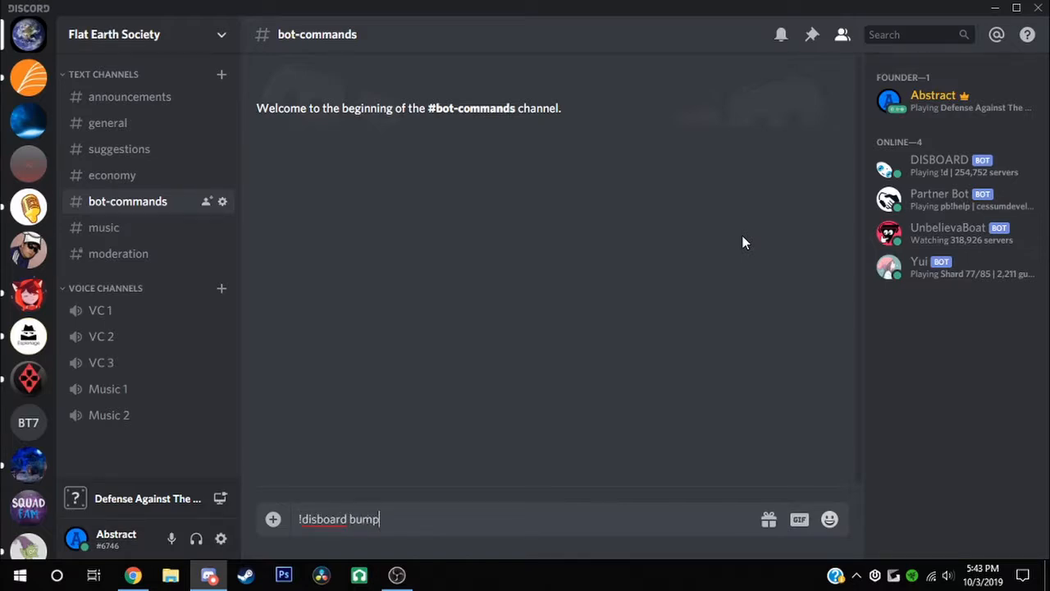
{"action": "key", "text": "Return"}
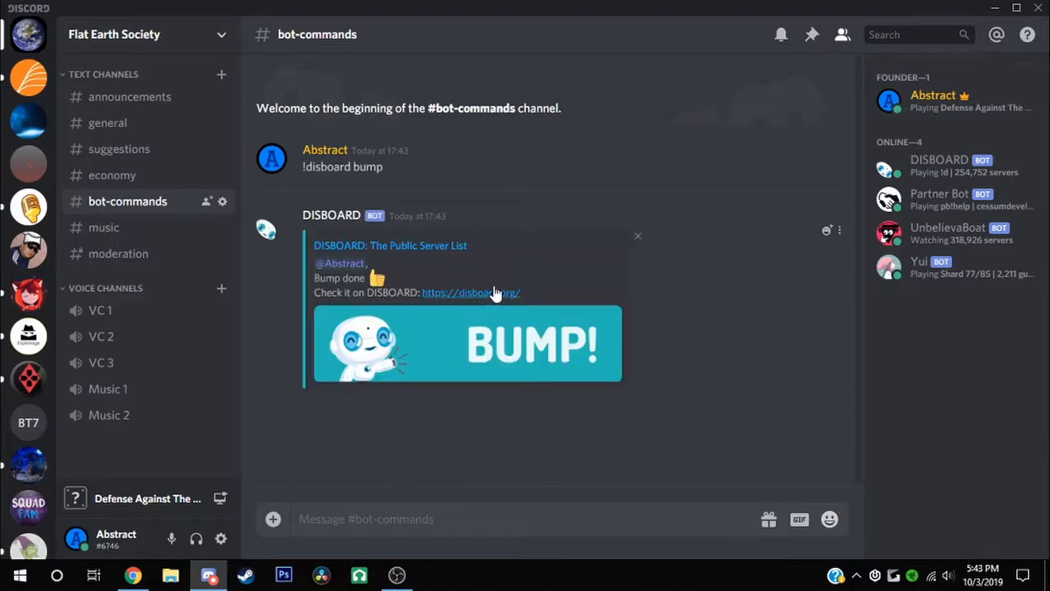
{"action": "left_click", "coordinate": [496, 296]}
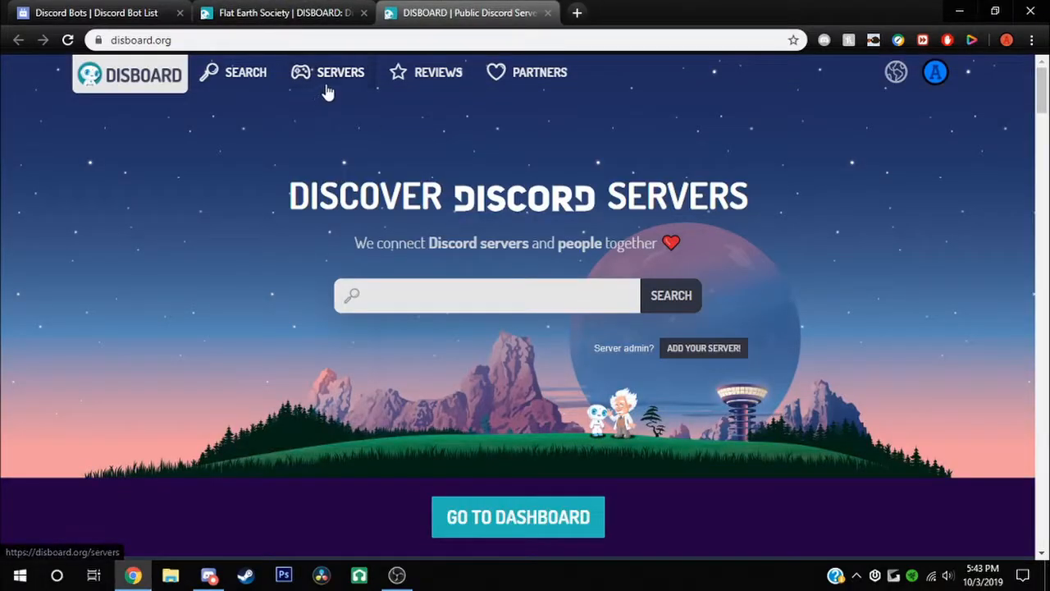
Open DISBOARD's SERVERS listing and scroll toward the Flat Earth Society card
{"action": "left_click", "coordinate": [326, 92]}
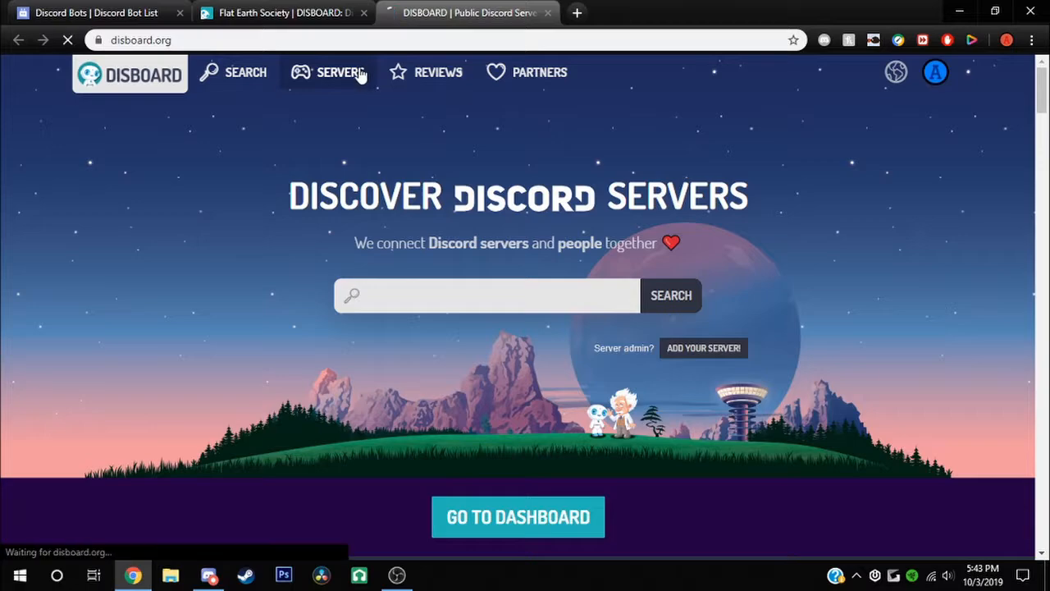
{"action": "scroll", "coordinate": [192, 354], "scroll_direction": "down", "scroll_amount": 7}
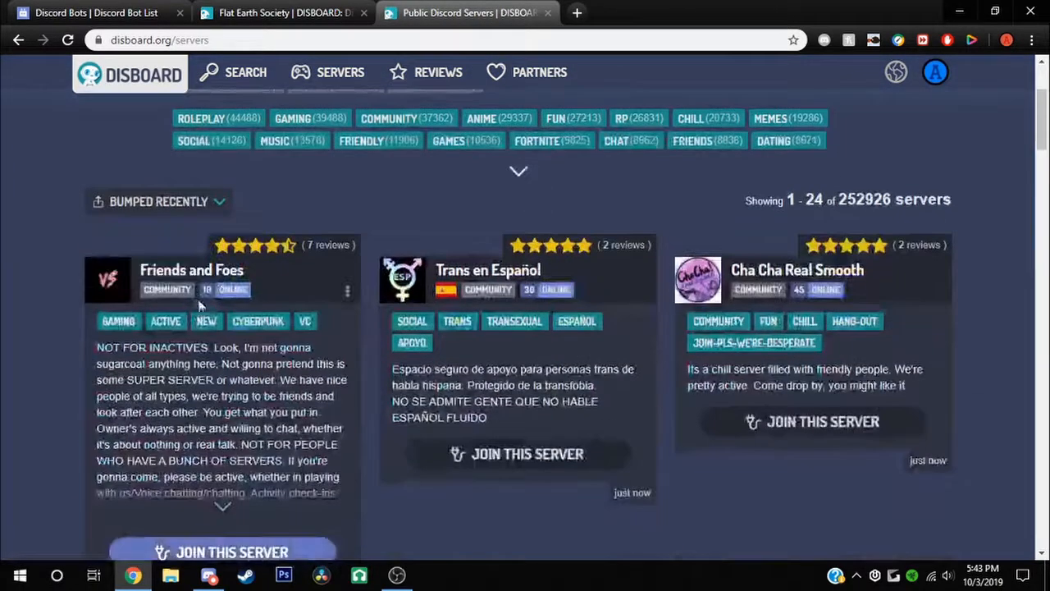